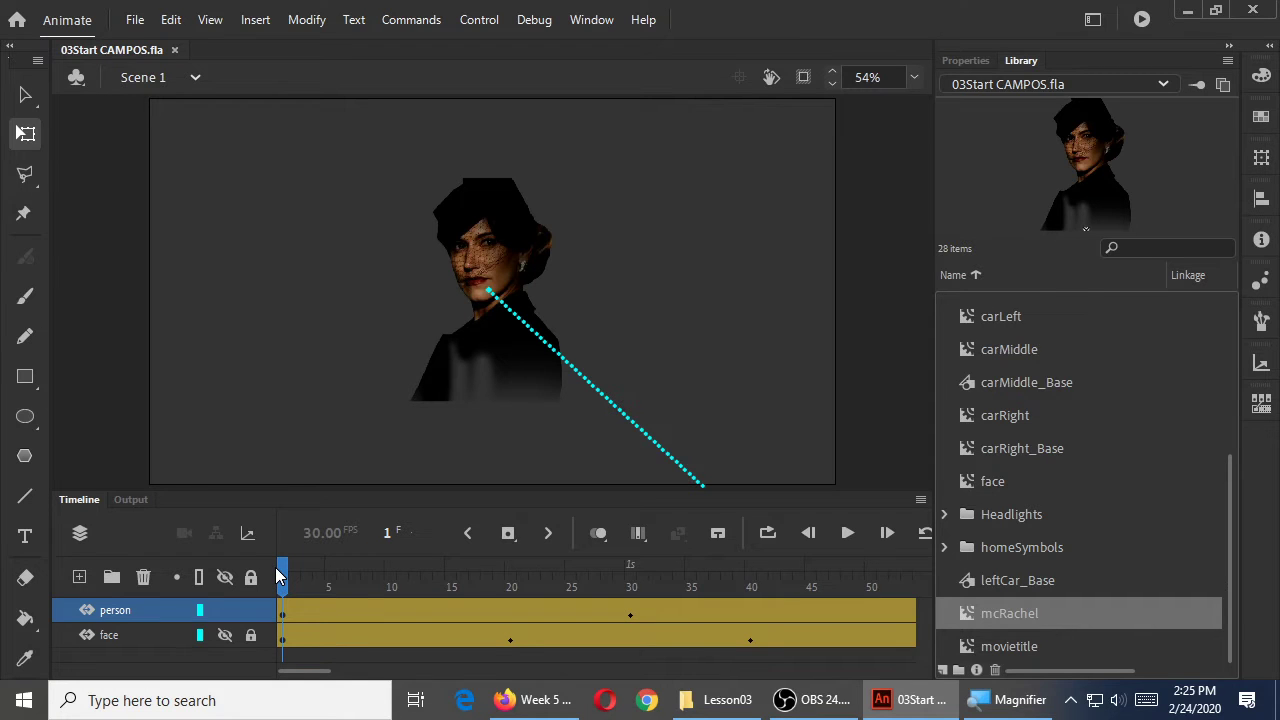
Step: Play the animation and examine the person layer's tween at frames 1, 30 and 60
key("Return")
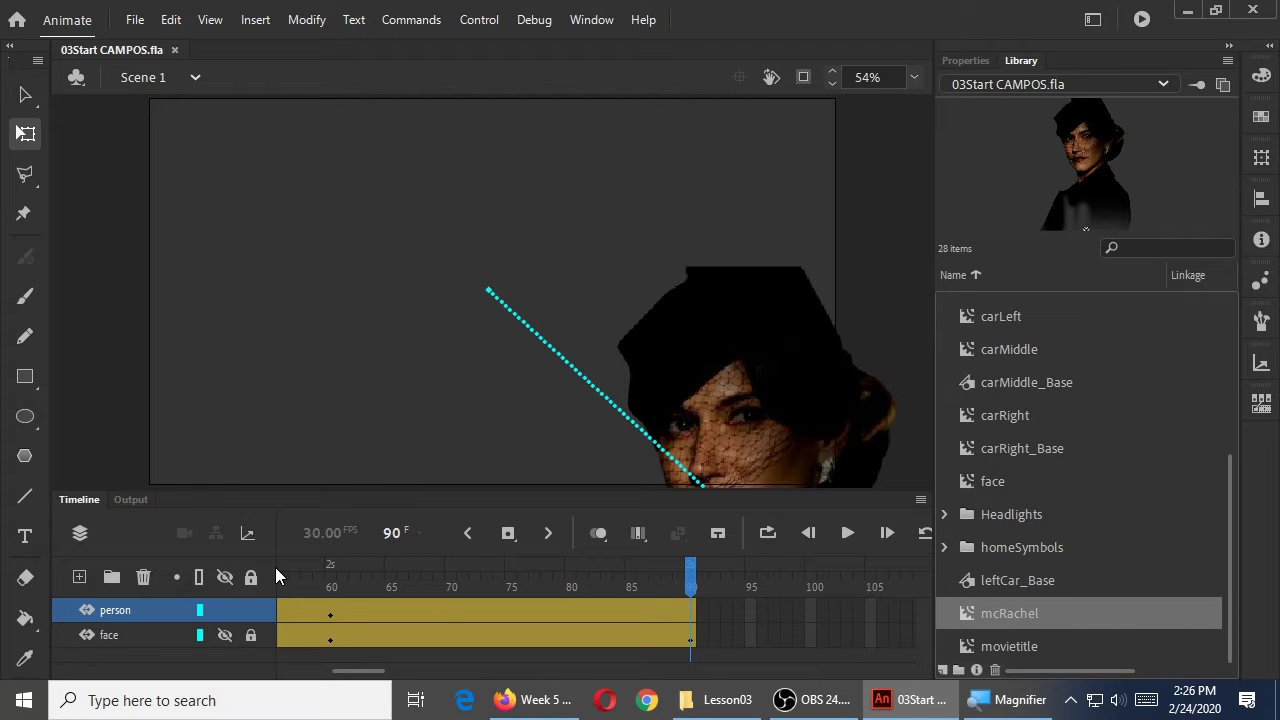
left_click_drag(365, 678, 280, 663)
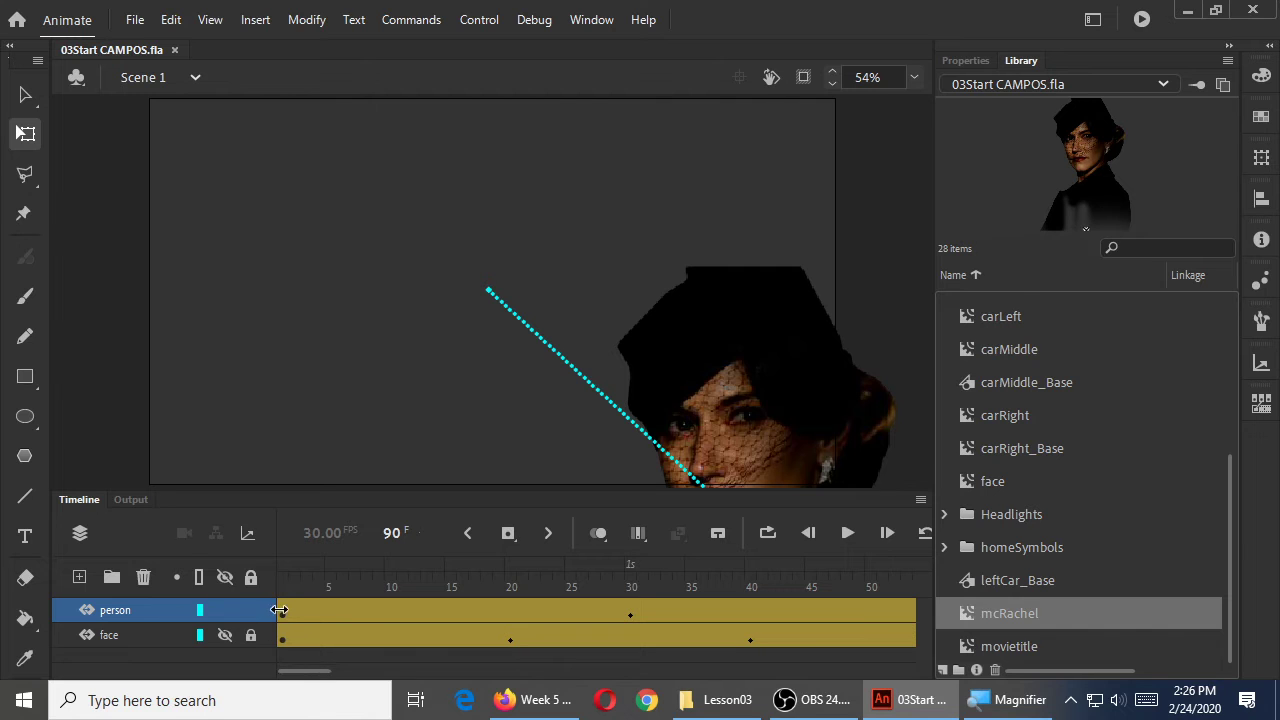
left_click(282, 609)
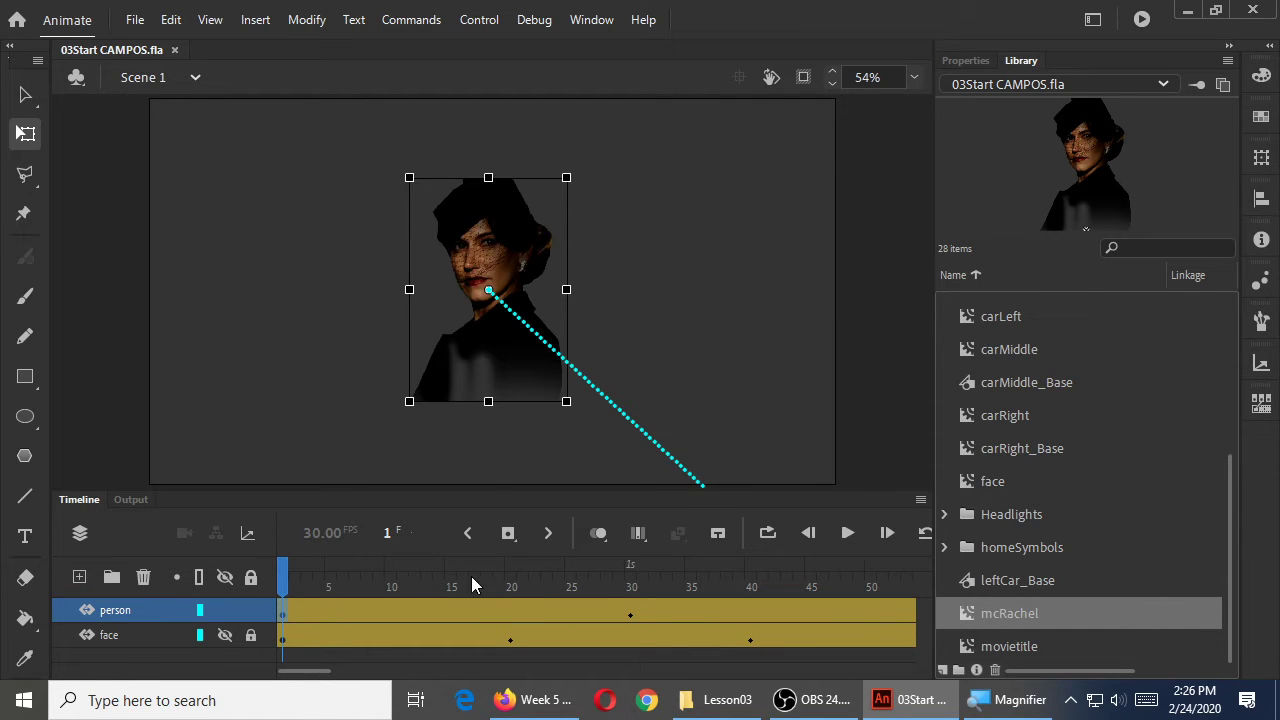
left_click(629, 589)
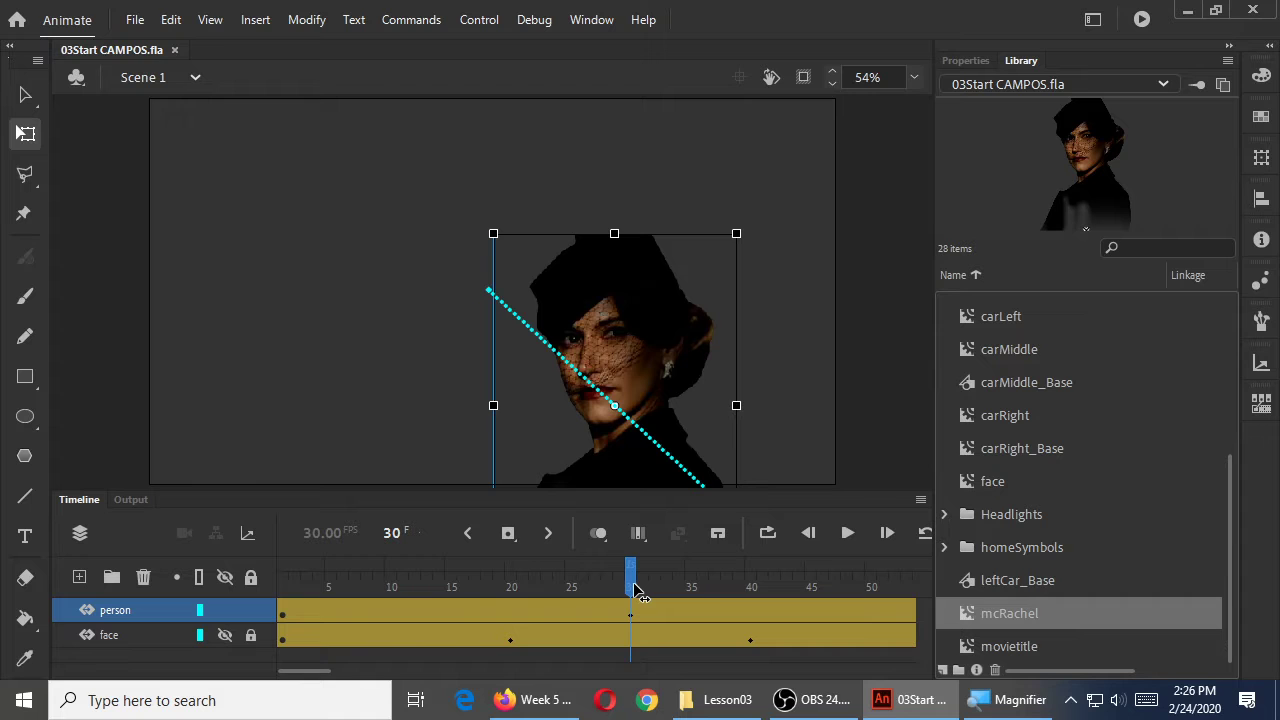
left_click_drag(317, 674, 358, 678)
left_click(499, 612)
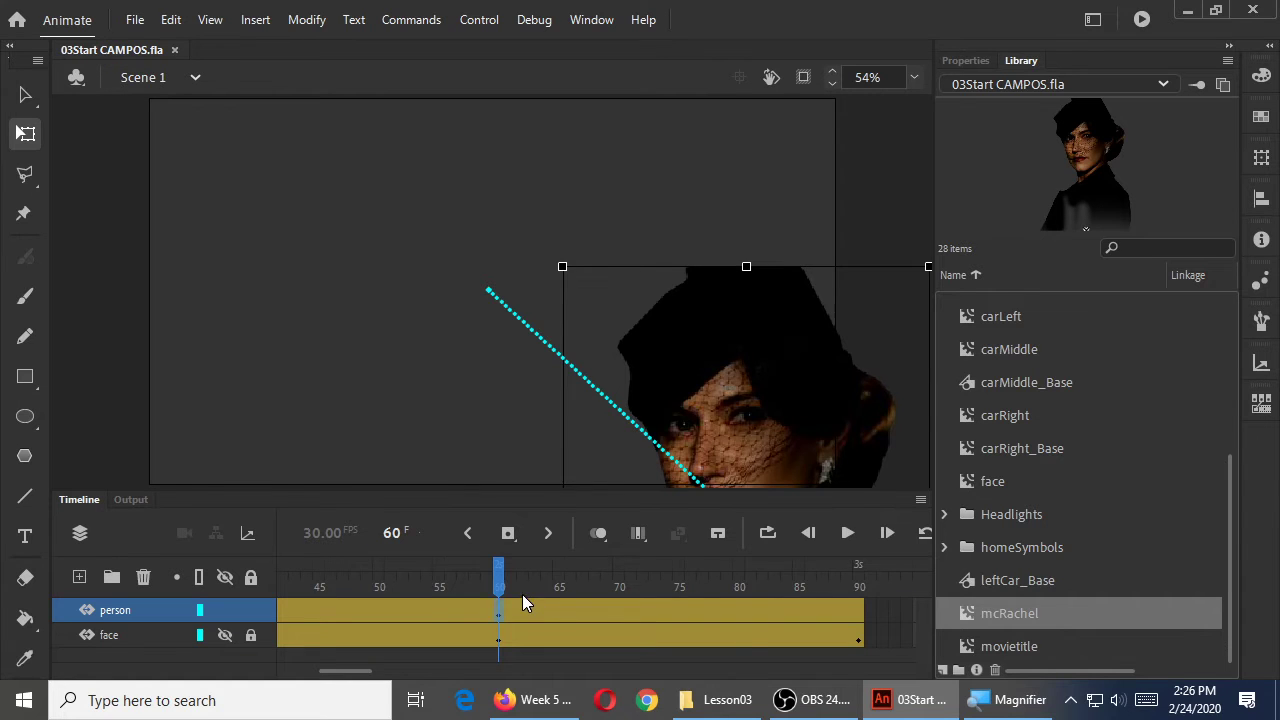
Step: Undo the person's diagonal movement across the stage and play back the animation to check the tween
key("ctrl+z")
key("Return")
key("Return")
key("Return")
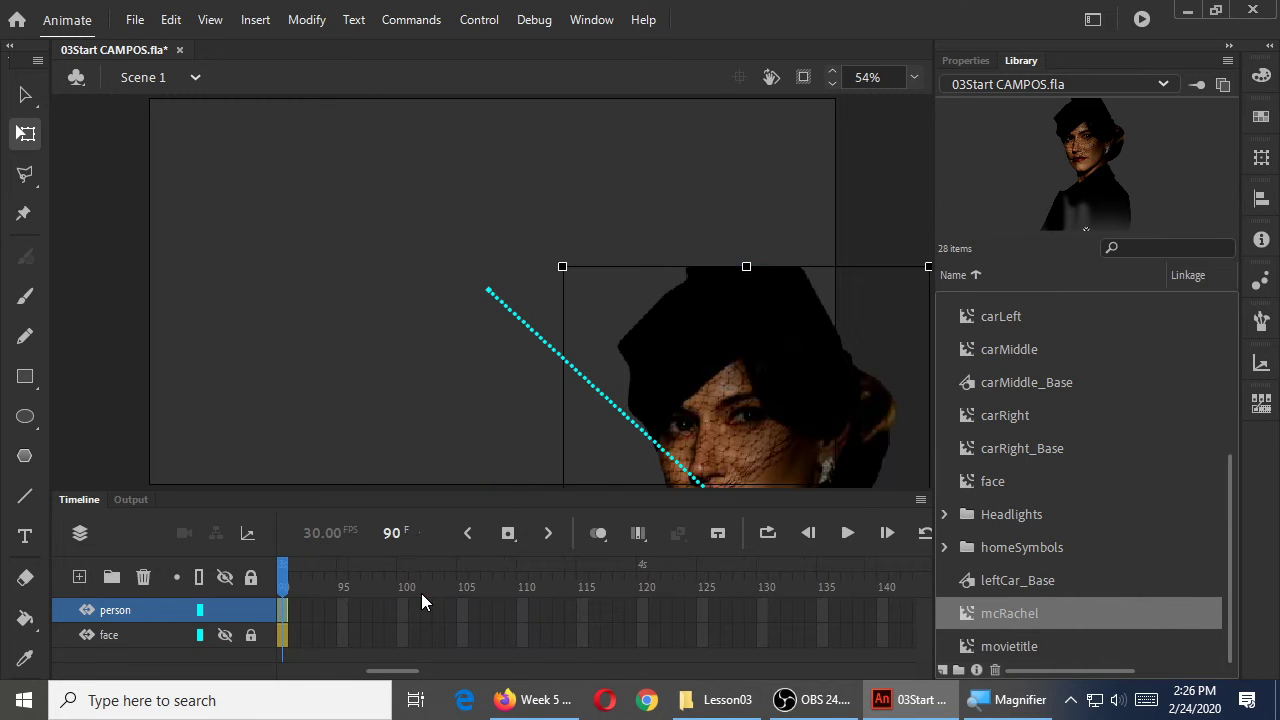
key("ctrl+z")
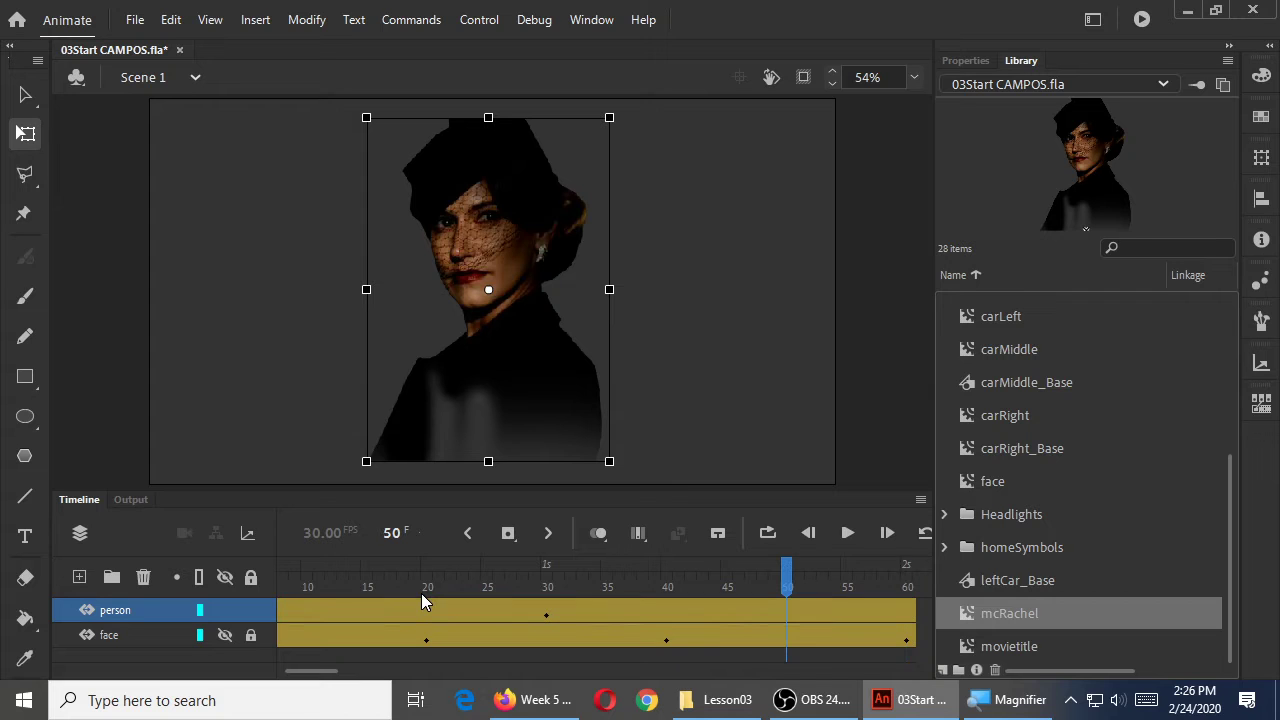
Step: Try nudging the person slightly to the right at frame 31
left_click(383, 580)
left_click_drag(384, 580, 640, 590)
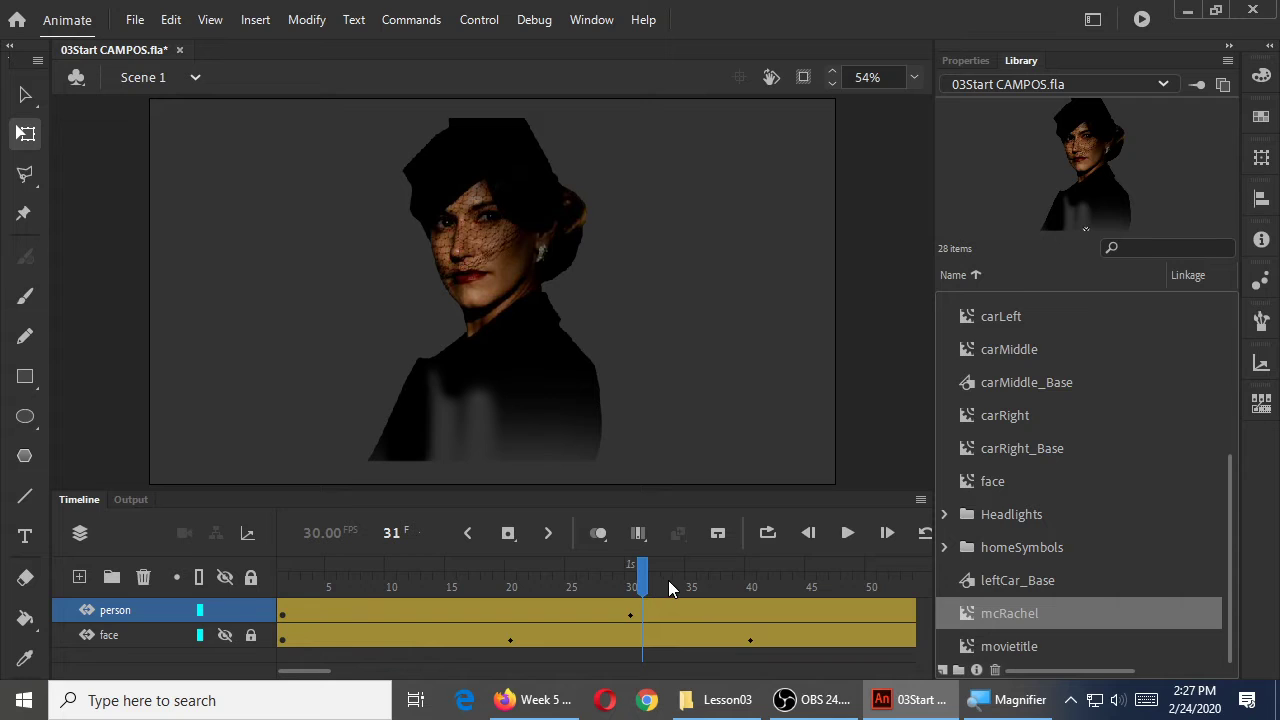
left_click(480, 250)
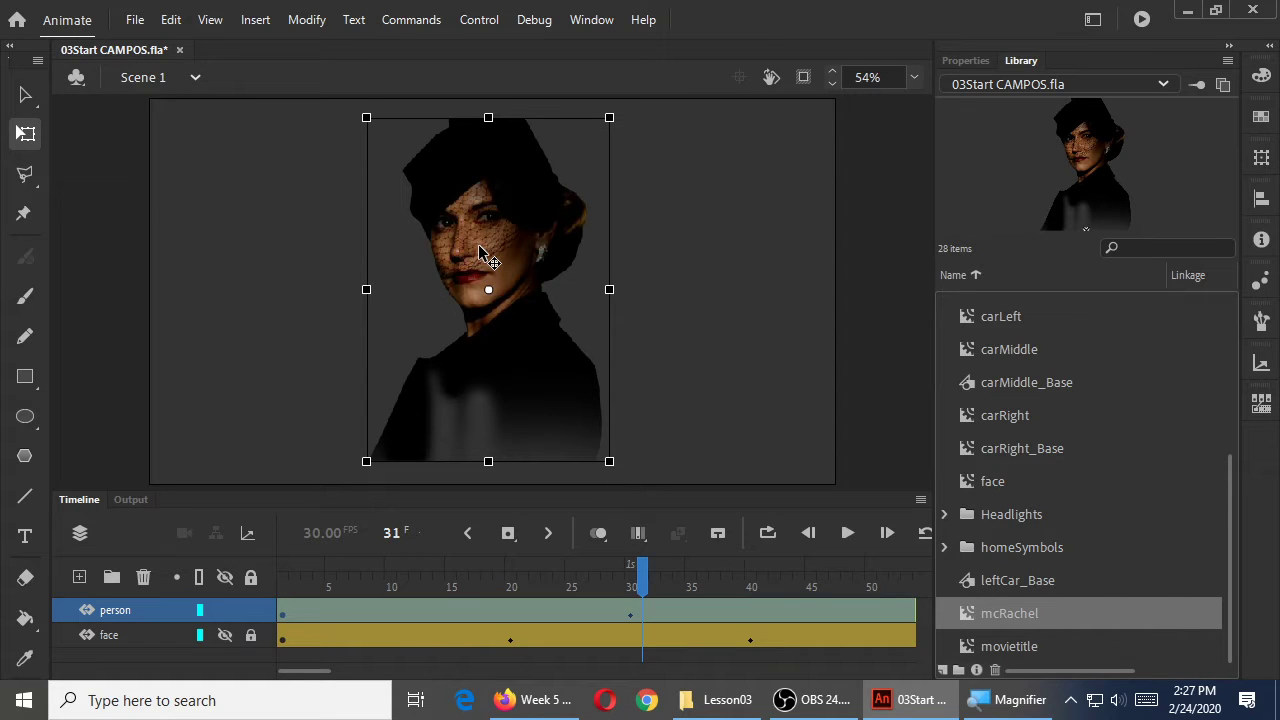
key("Right")
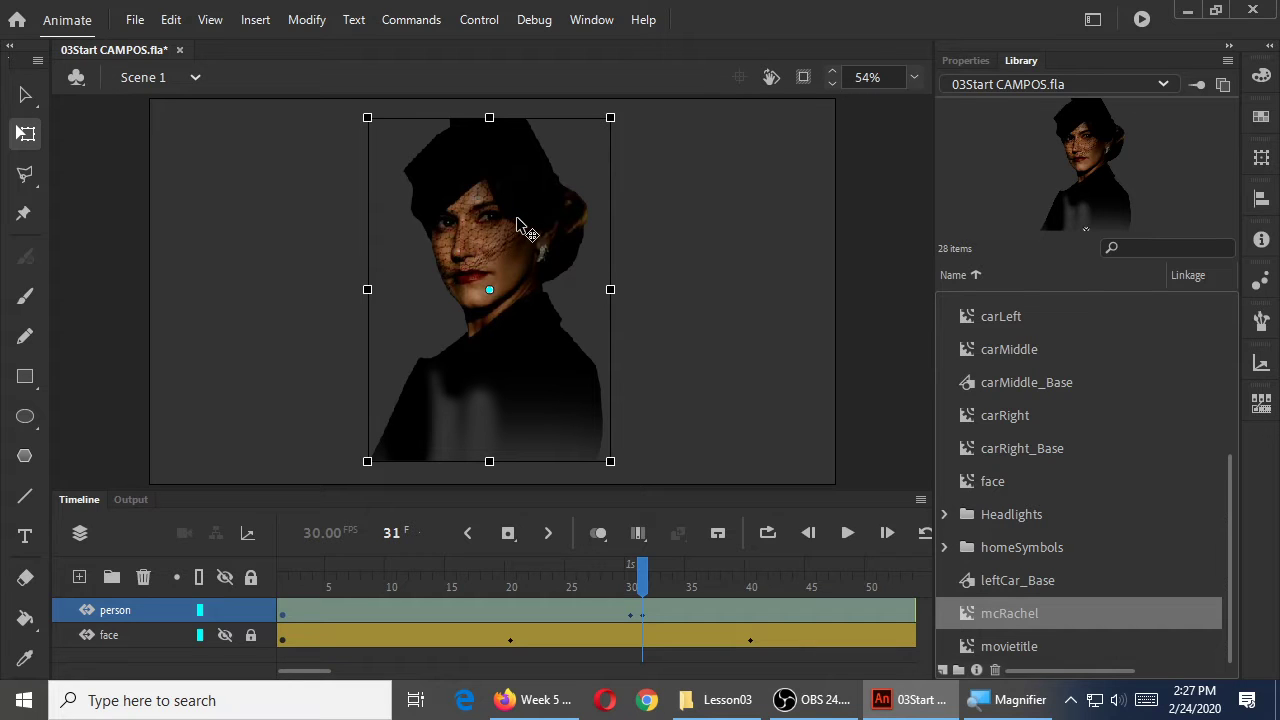
key("Left")
left_click_drag(648, 597, 738, 592)
mouse_move(652, 568)
left_mouse_down()
mouse_move(586, 568)
mouse_move(645, 568)
left_mouse_up()
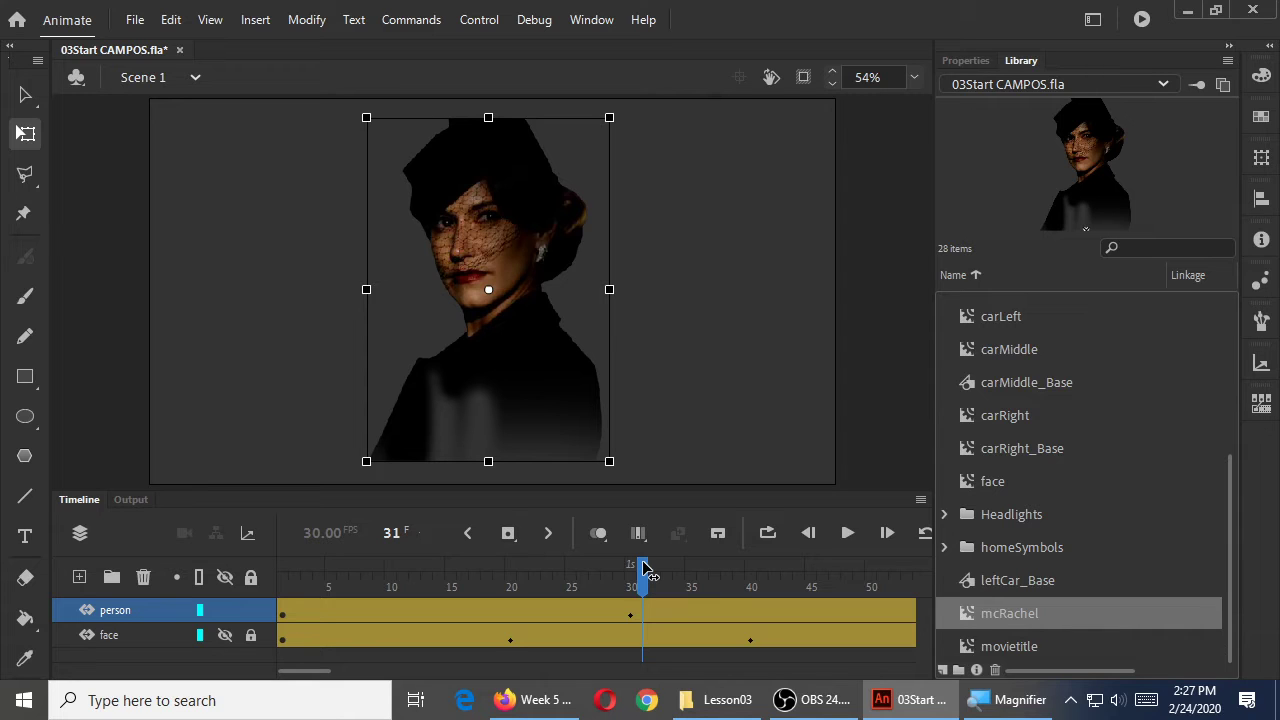
Step: Nudge the person to the right at frame 31 by one large increment and scrub around that frame
mouse_move(641, 568)
left_mouse_down()
mouse_move(617, 571)
mouse_move(645, 588)
left_mouse_up()
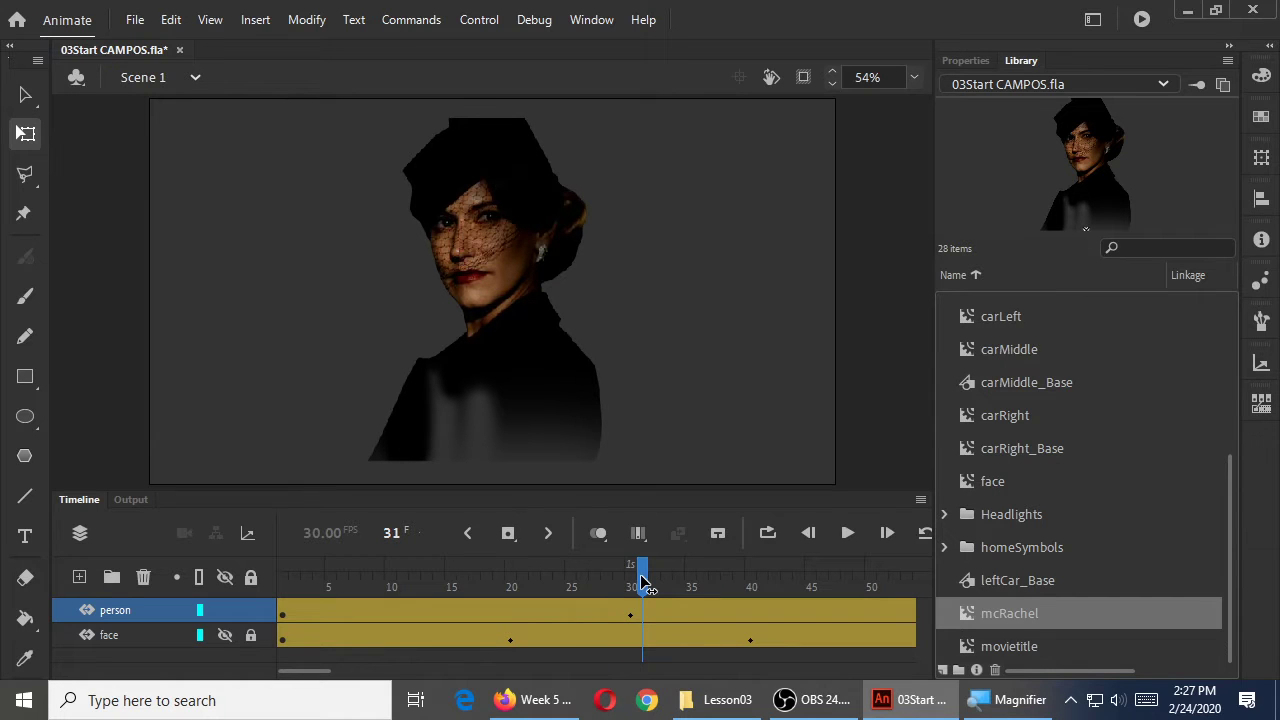
left_click(440, 362)
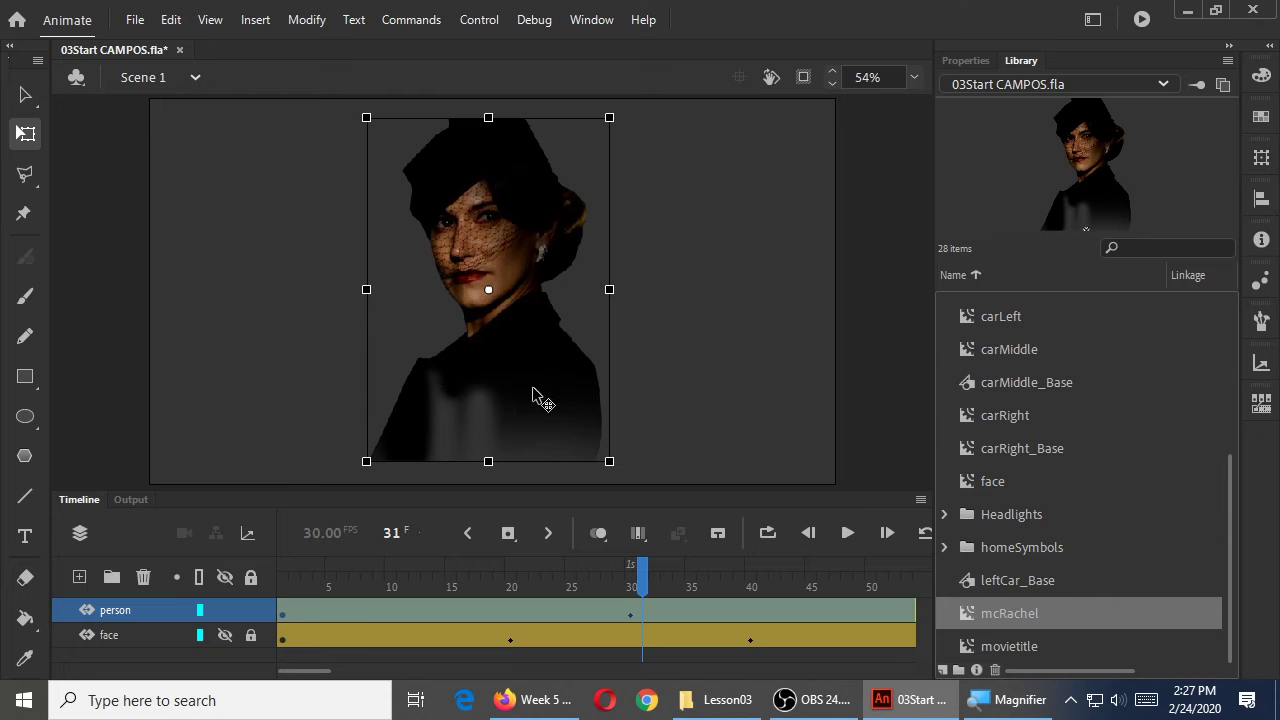
key("shift+Right")
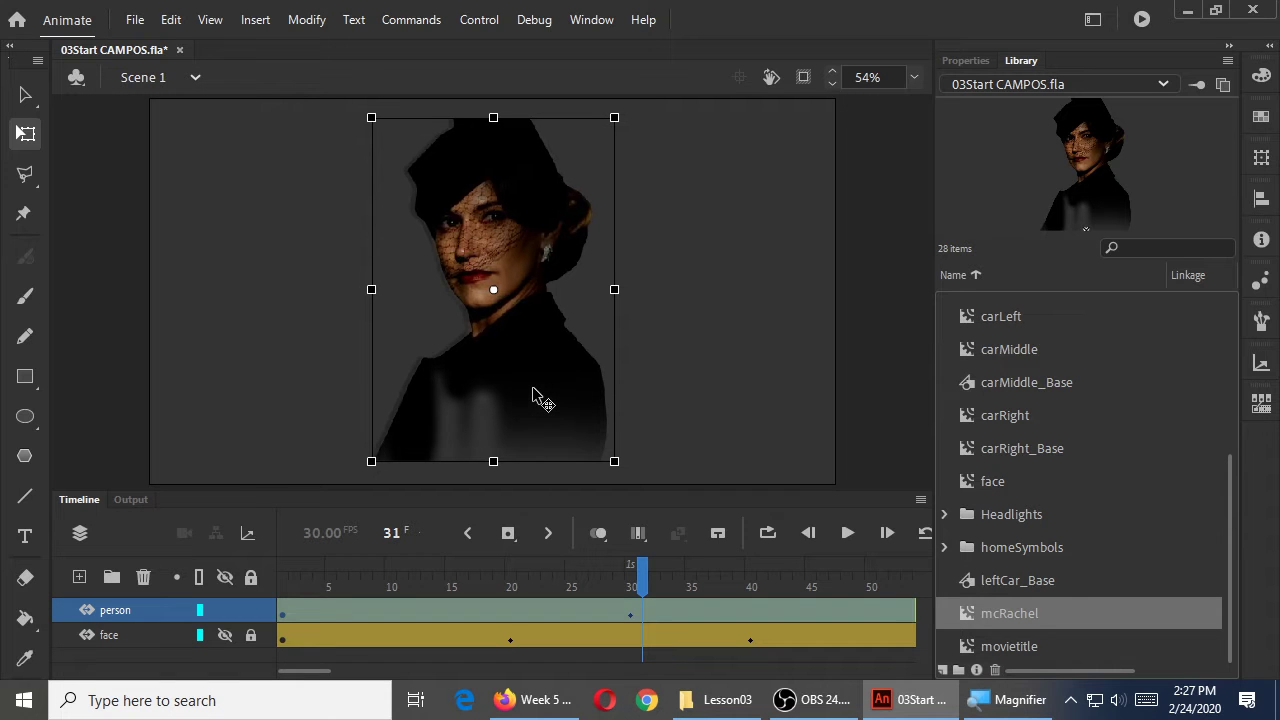
left_click_drag(642, 576, 606, 580)
left_click(642, 578)
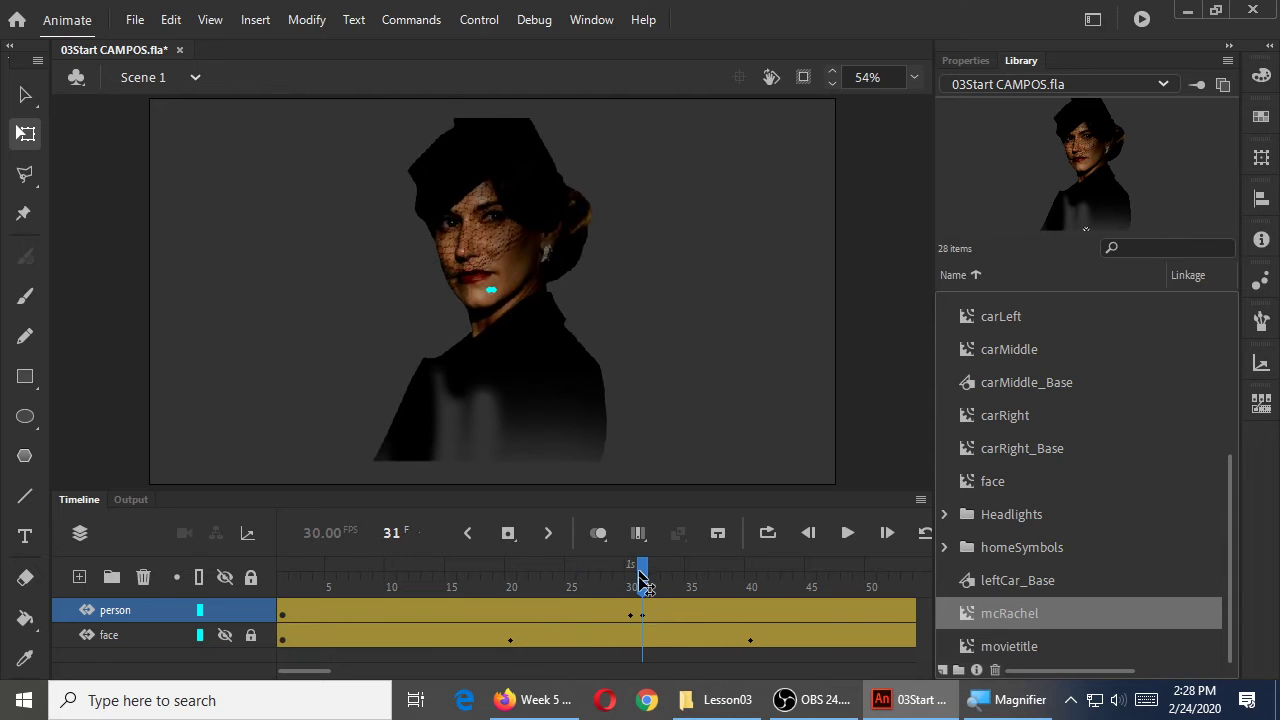
Step: Move the person to the stage's lower-right area and enlarge it at frame 60, then play the animation
left_click(642, 612)
left_click_drag(293, 673, 308, 674)
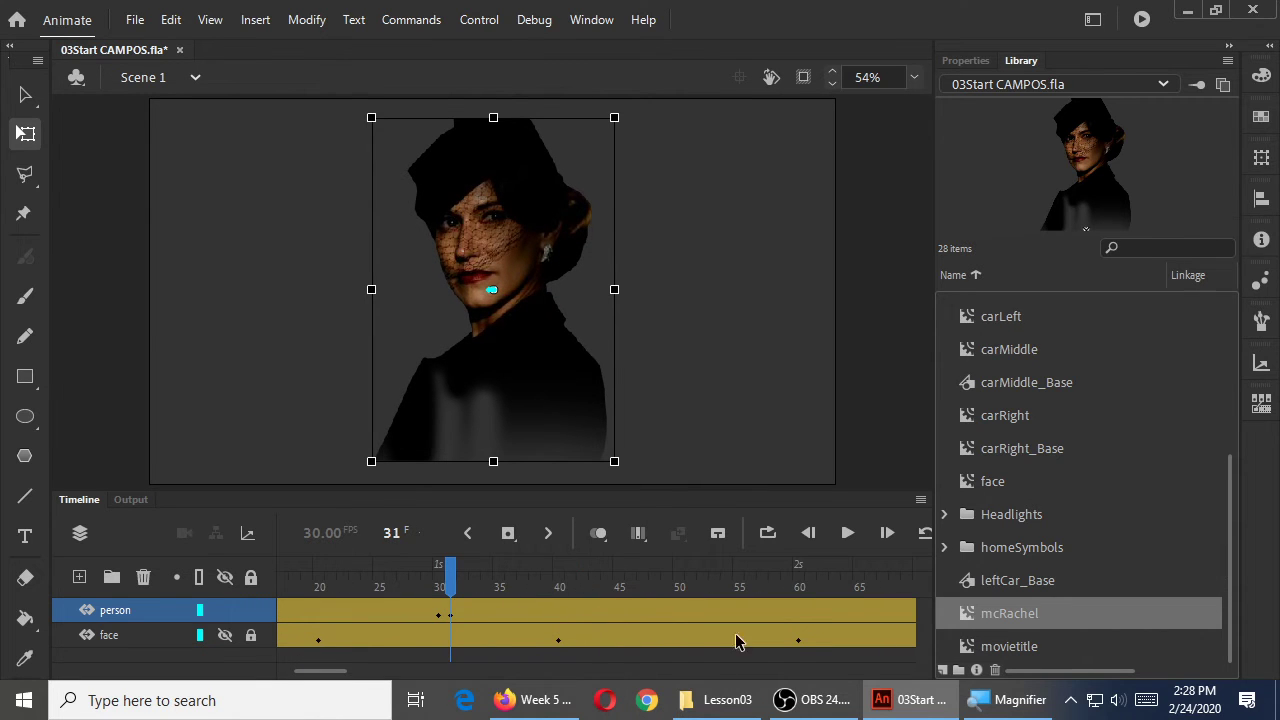
left_click(797, 586)
left_click_drag(505, 266, 843, 451)
left_click_drag(710, 327, 548, 158)
key("Return")
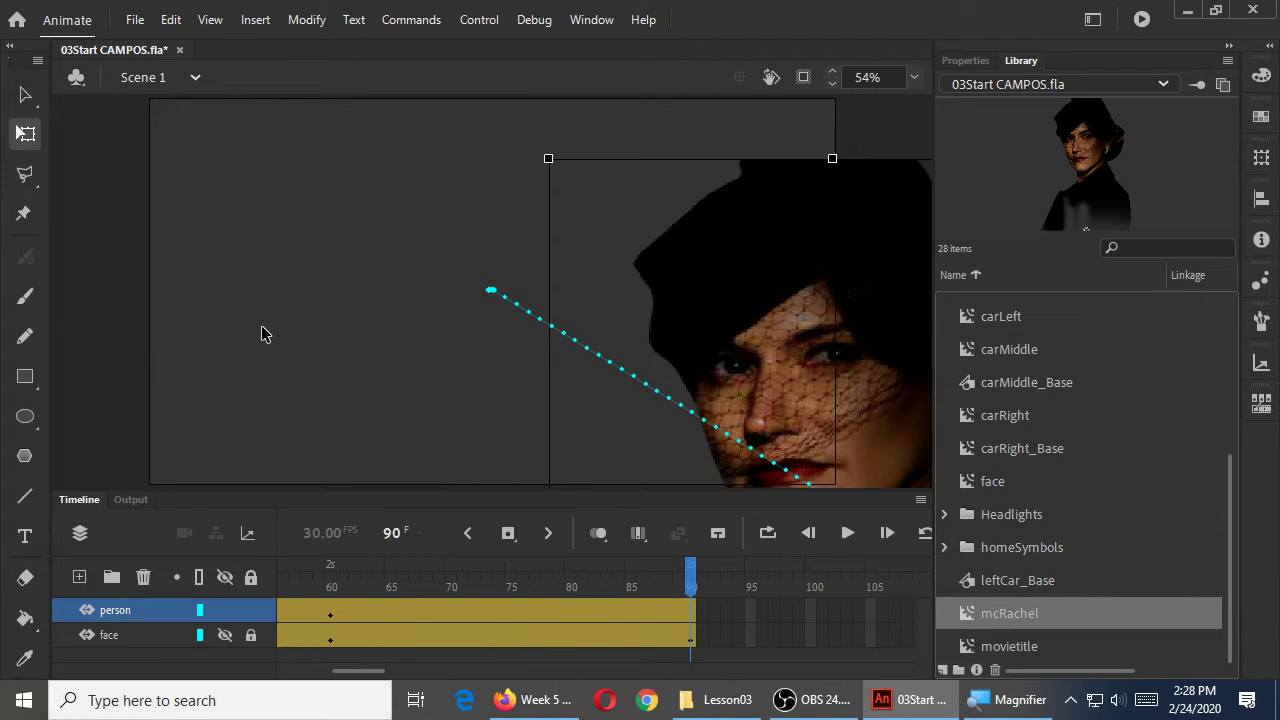
key("Return")
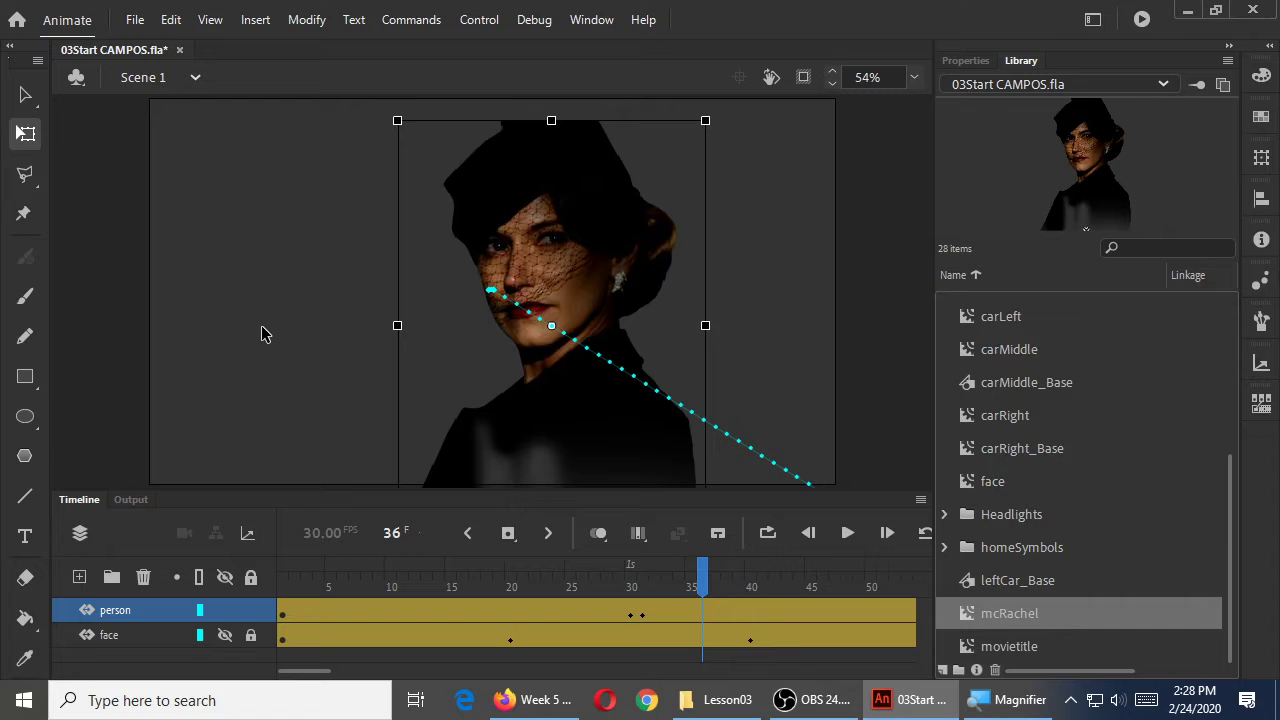
Step: Save the document, then lock and hide the person layer
left_click(883, 213)
key("ctrl+s")
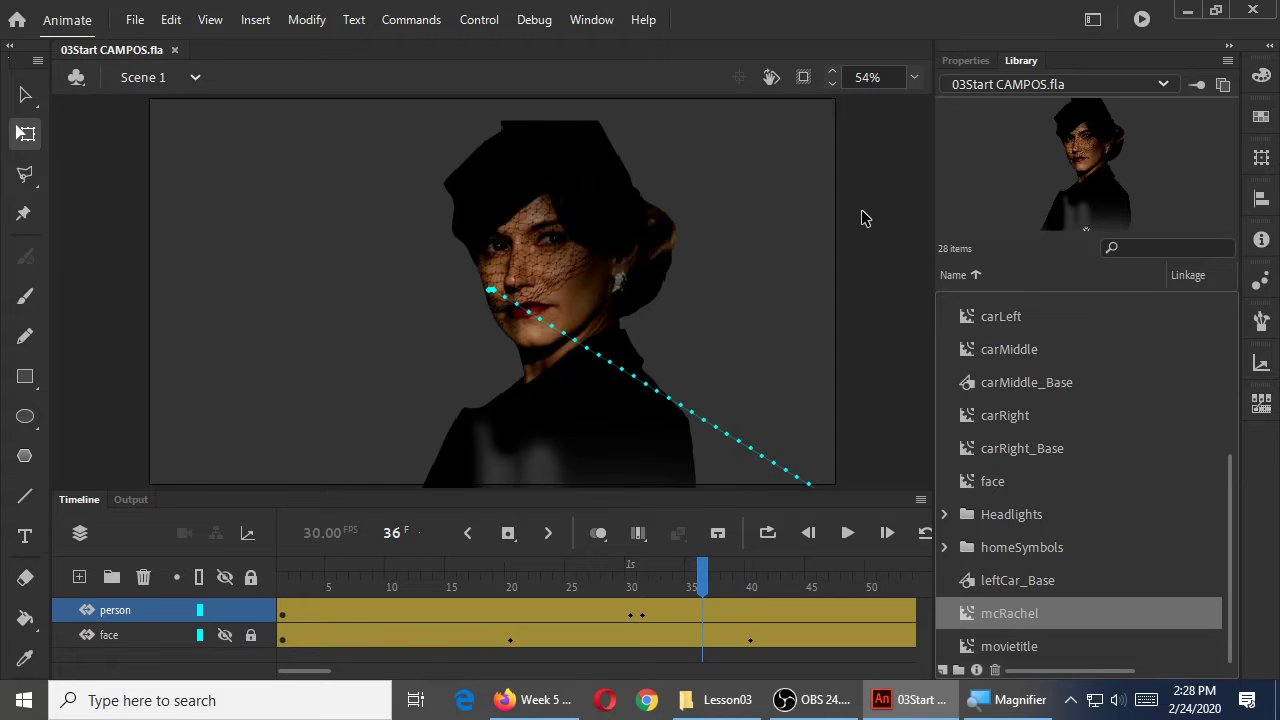
left_click(248, 612)
left_click(223, 615)
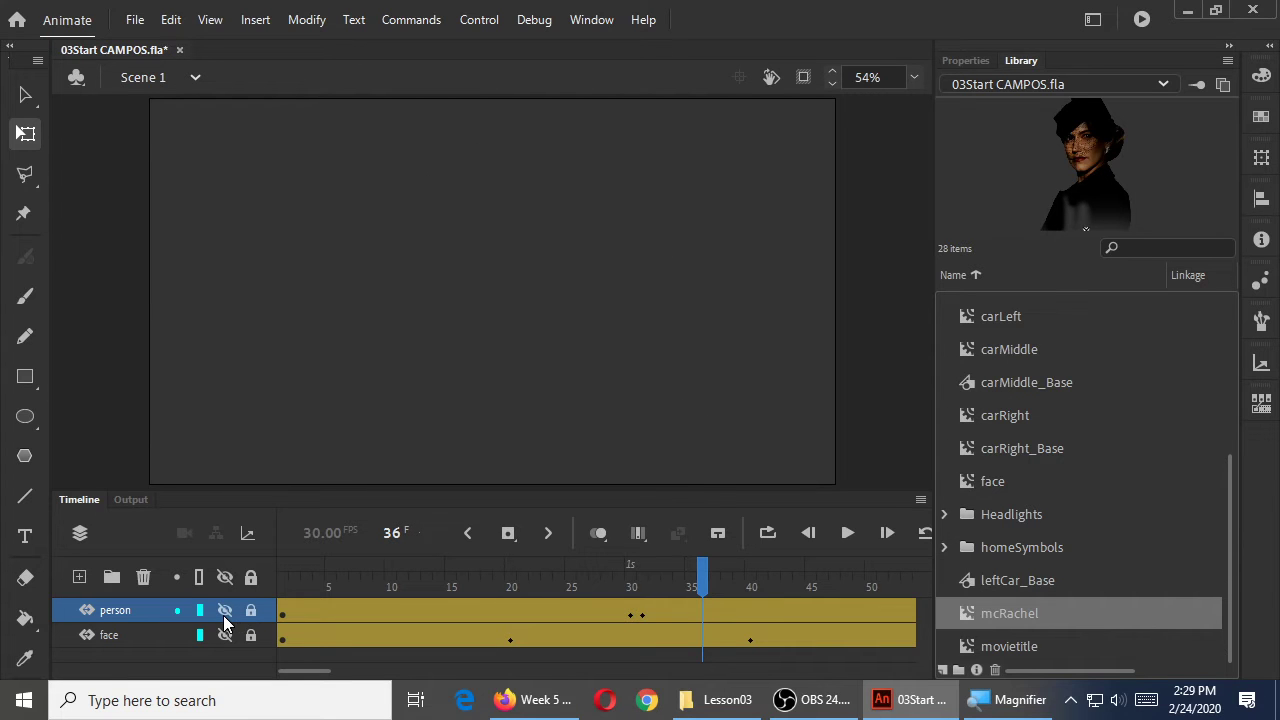
Step: Add a new layer above the person layer and name it text
left_click(80, 578)
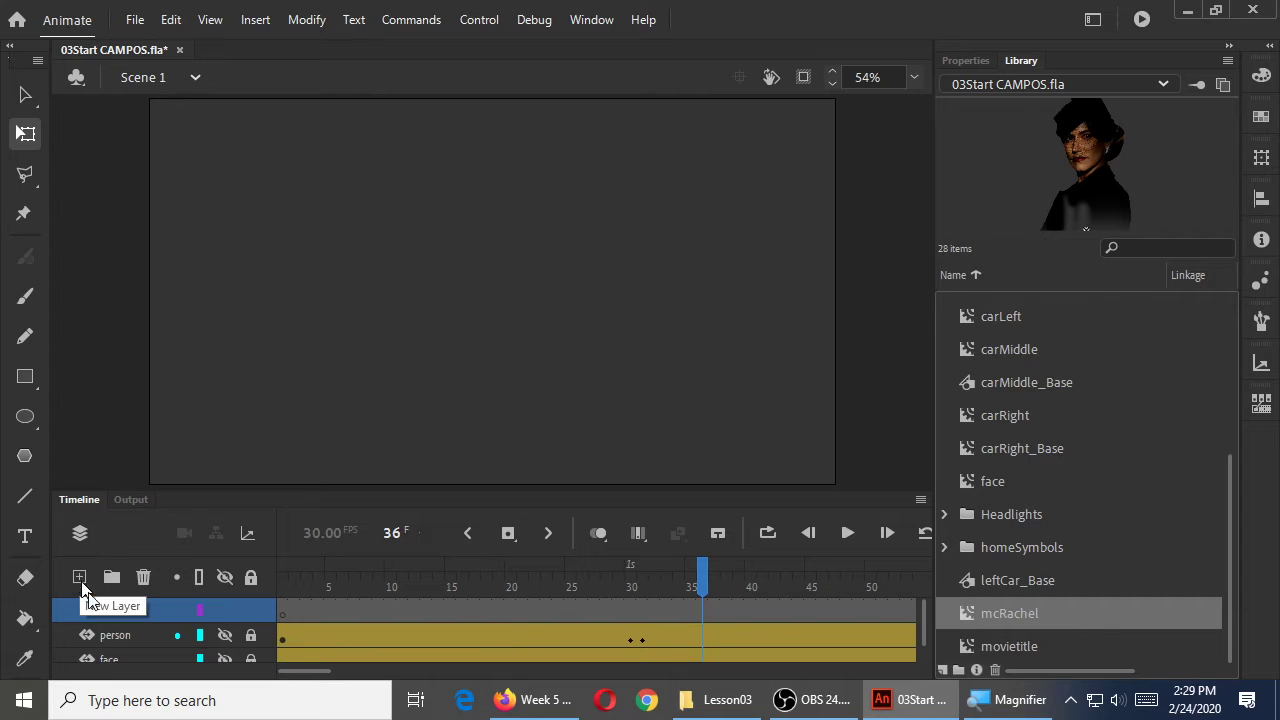
double_click(127, 610)
type("text")
key("Return")
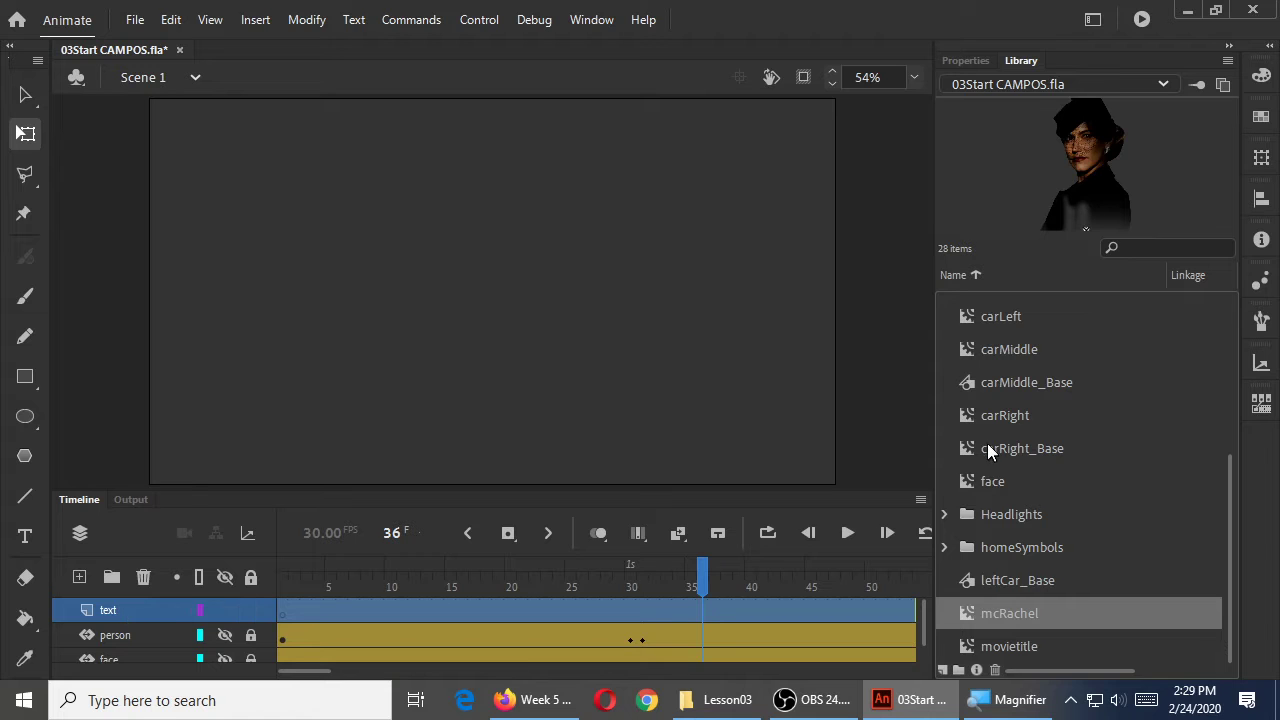
Step: Examine the library's bitmaps and symbols to find an item for the text layer
left_click(1060, 382)
scroll(1090, 425, "up", 3)
left_click(1077, 345)
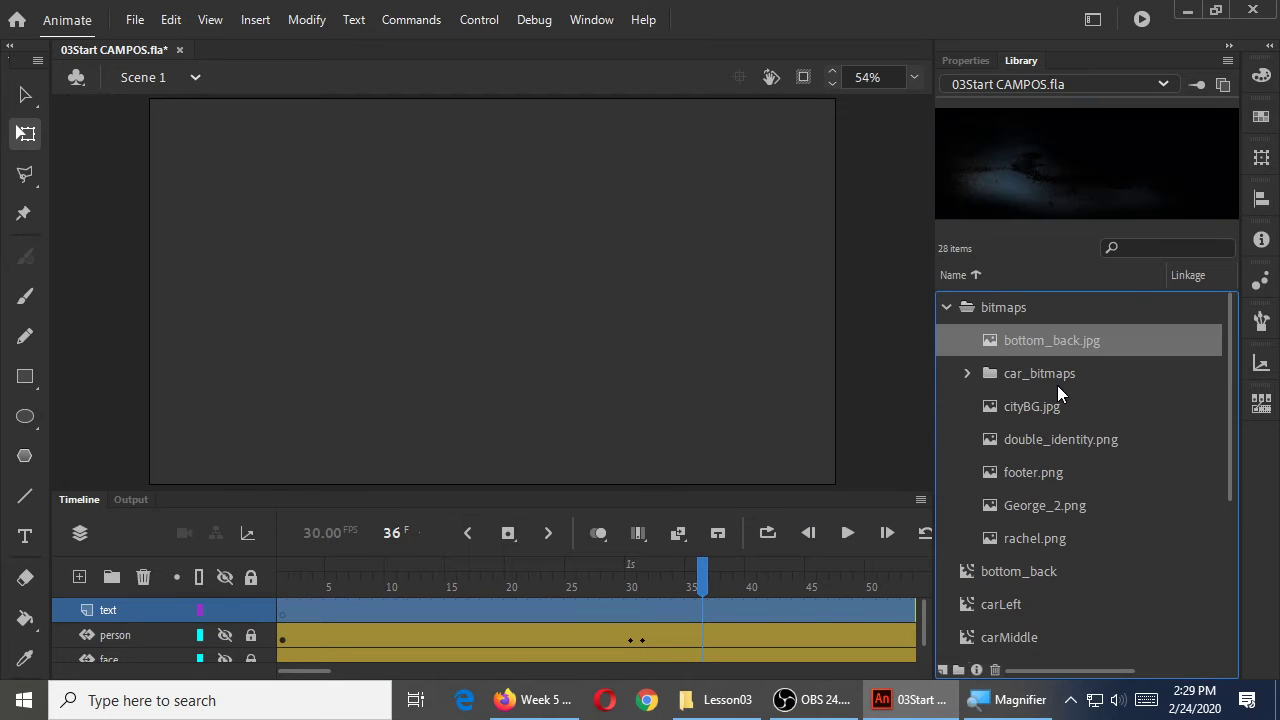
left_click(1048, 408)
scroll(1060, 440, "down", 3)
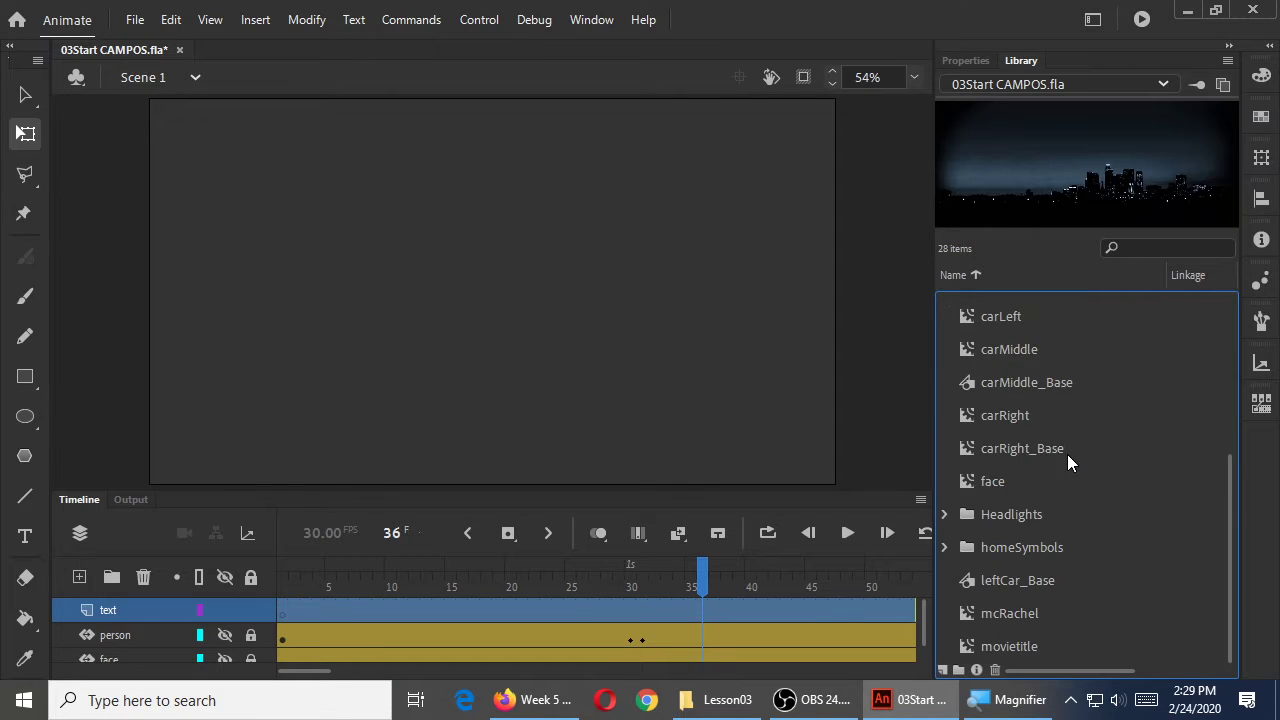
left_click(1037, 646)
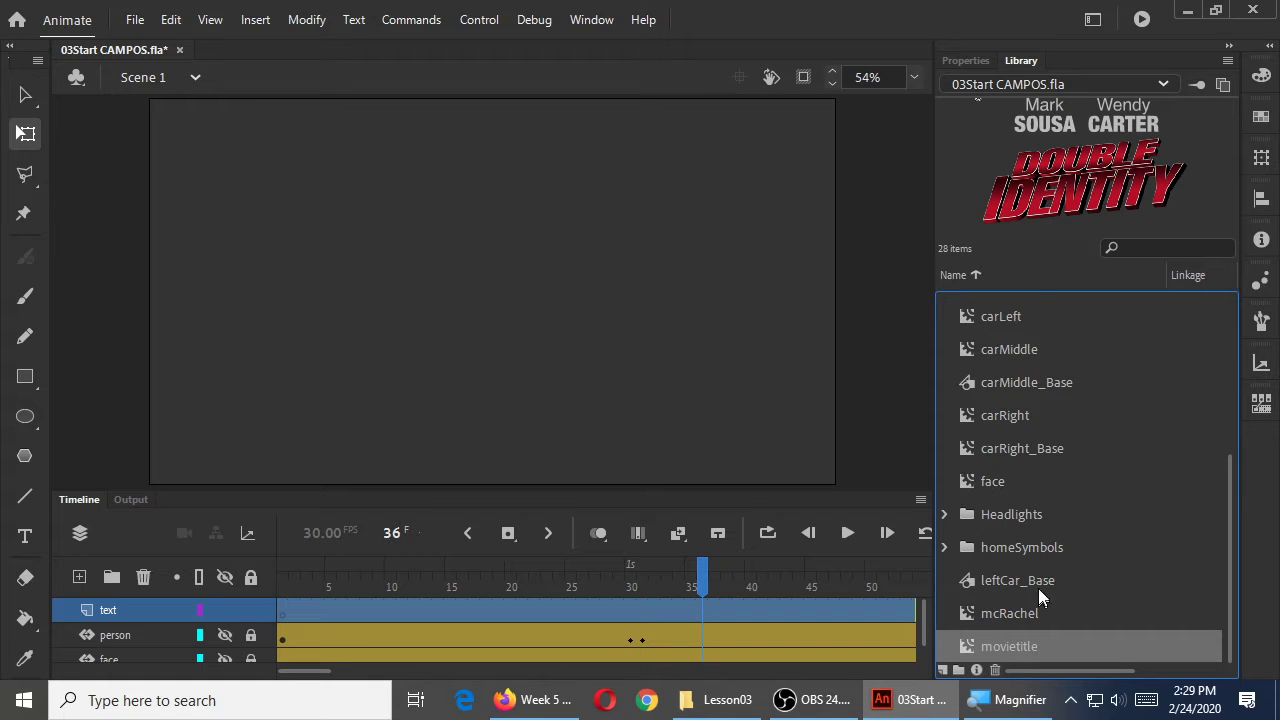
left_click(1020, 613)
left_click(1025, 584)
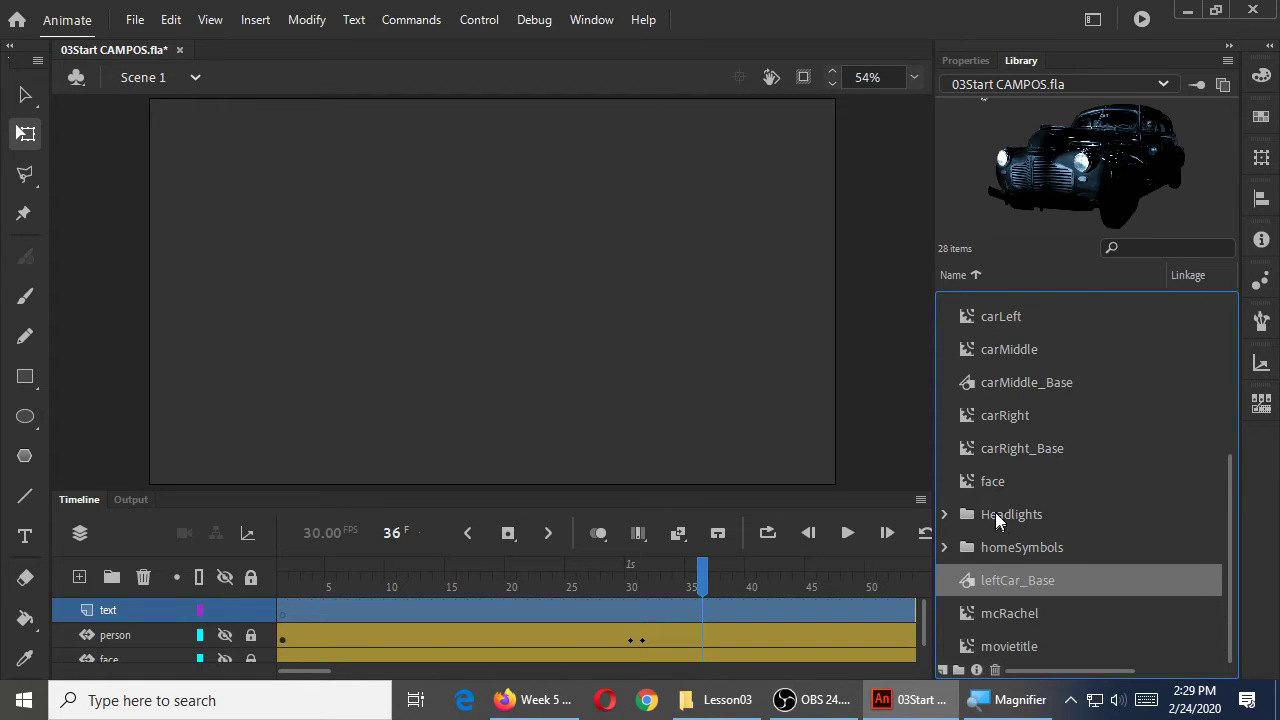
left_click(993, 482)
left_click(1006, 444)
left_click(1007, 413)
left_click(1014, 392)
left_click(1008, 349)
left_click(1005, 318)
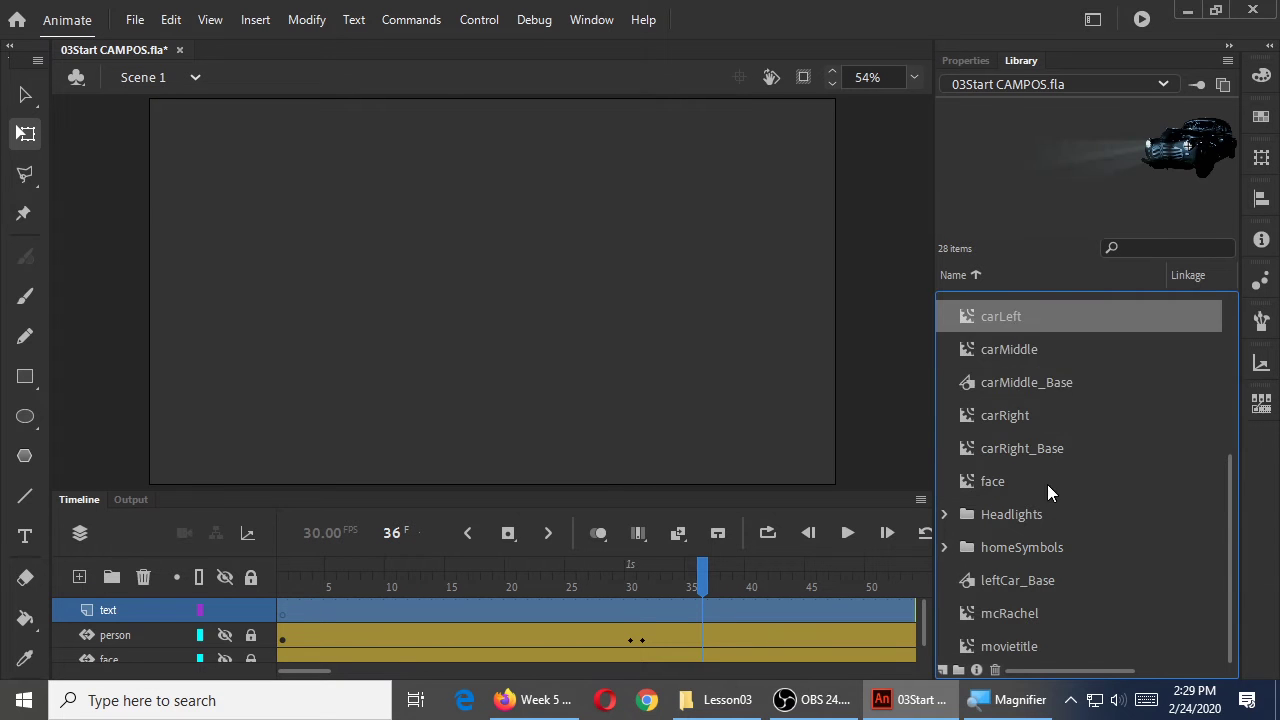
scroll(1034, 440, "up", 2)
left_click(1030, 450)
left_click(1020, 484)
scroll(1048, 587, "down", 3)
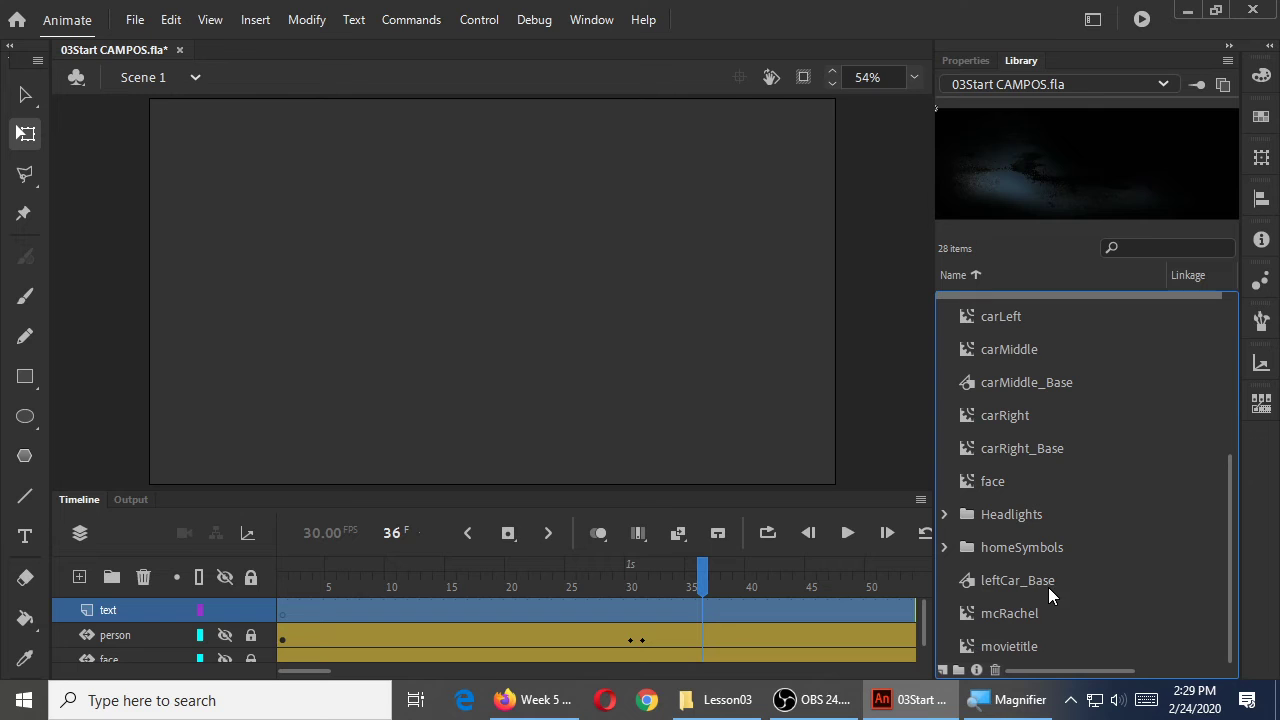
Step: Place the movietitle symbol near the stage's center on the text layer, then lock and hide that layer
left_click(1016, 650)
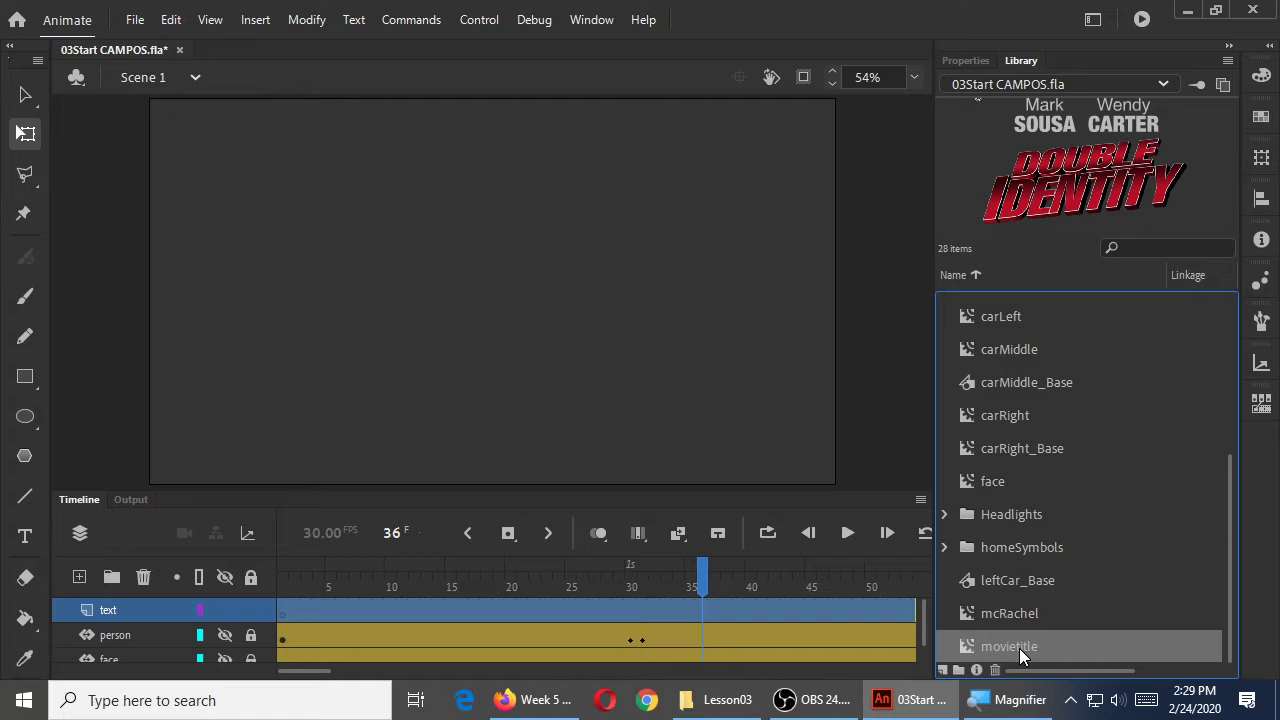
left_click_drag(1019, 648, 486, 260)
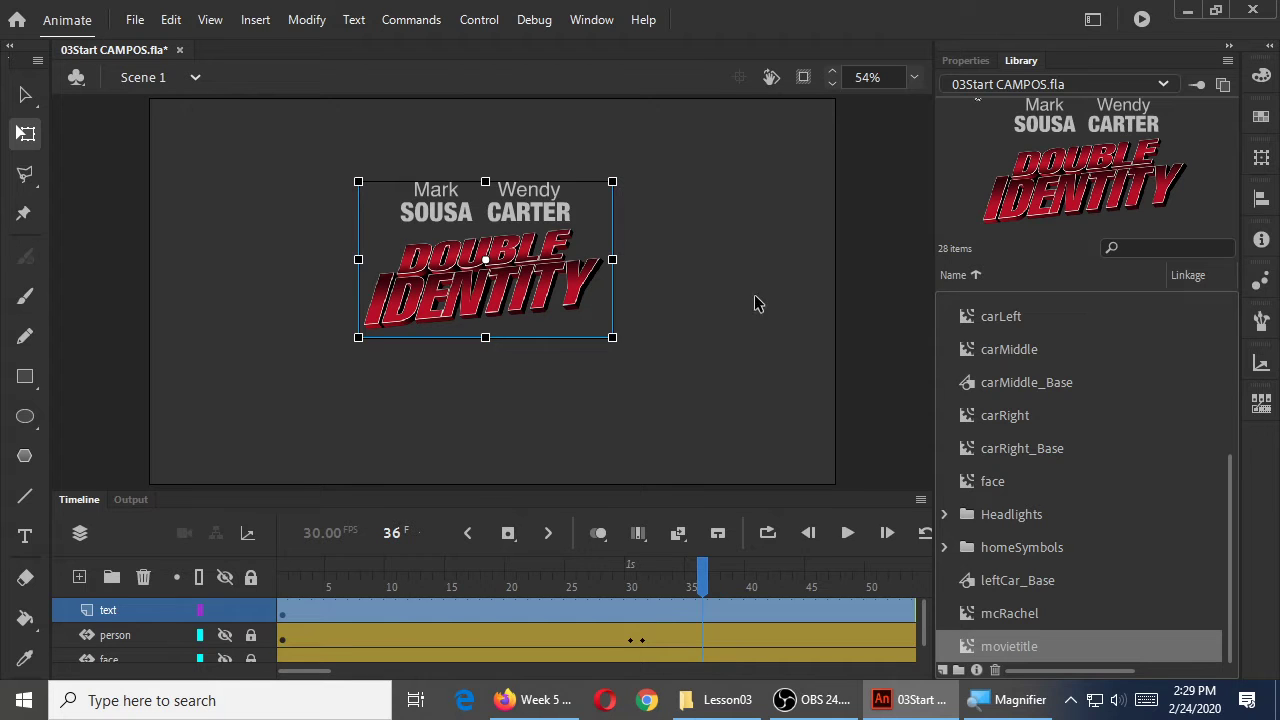
left_click(252, 607)
key("Delete")
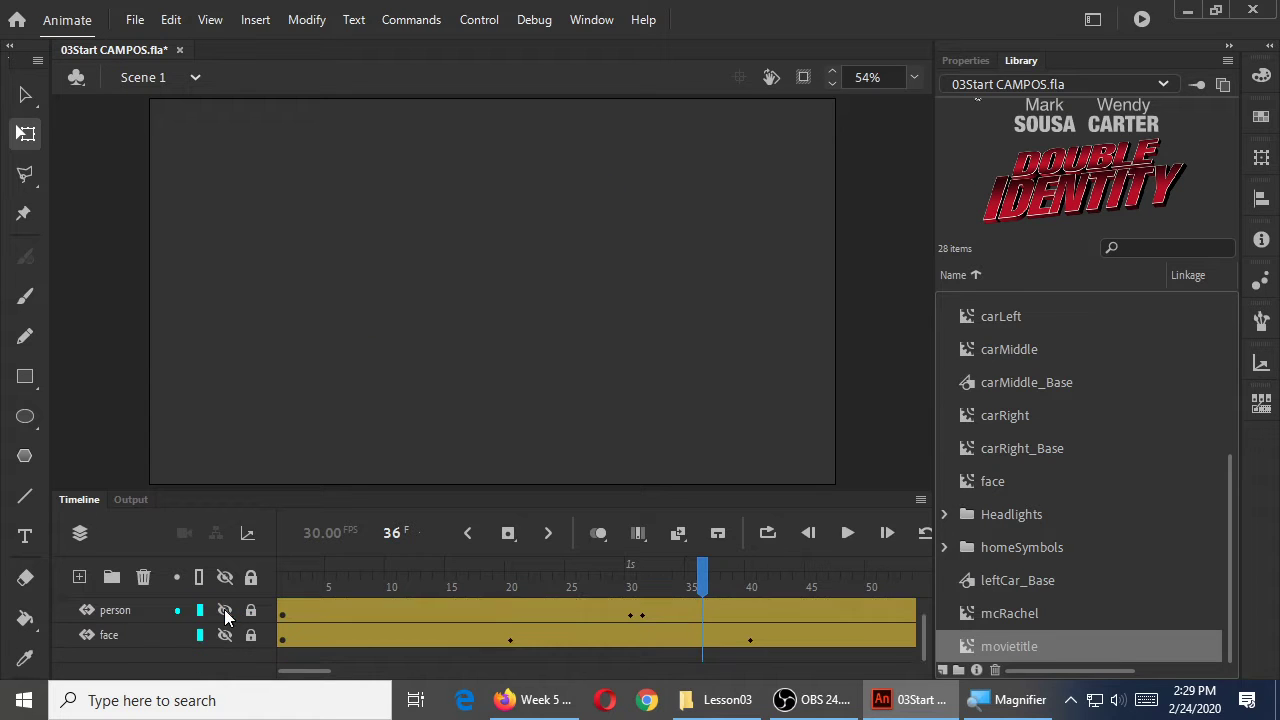
Step: Show and unlock the face layer, then go to frame 1 with the Brush tool active
left_click(226, 636)
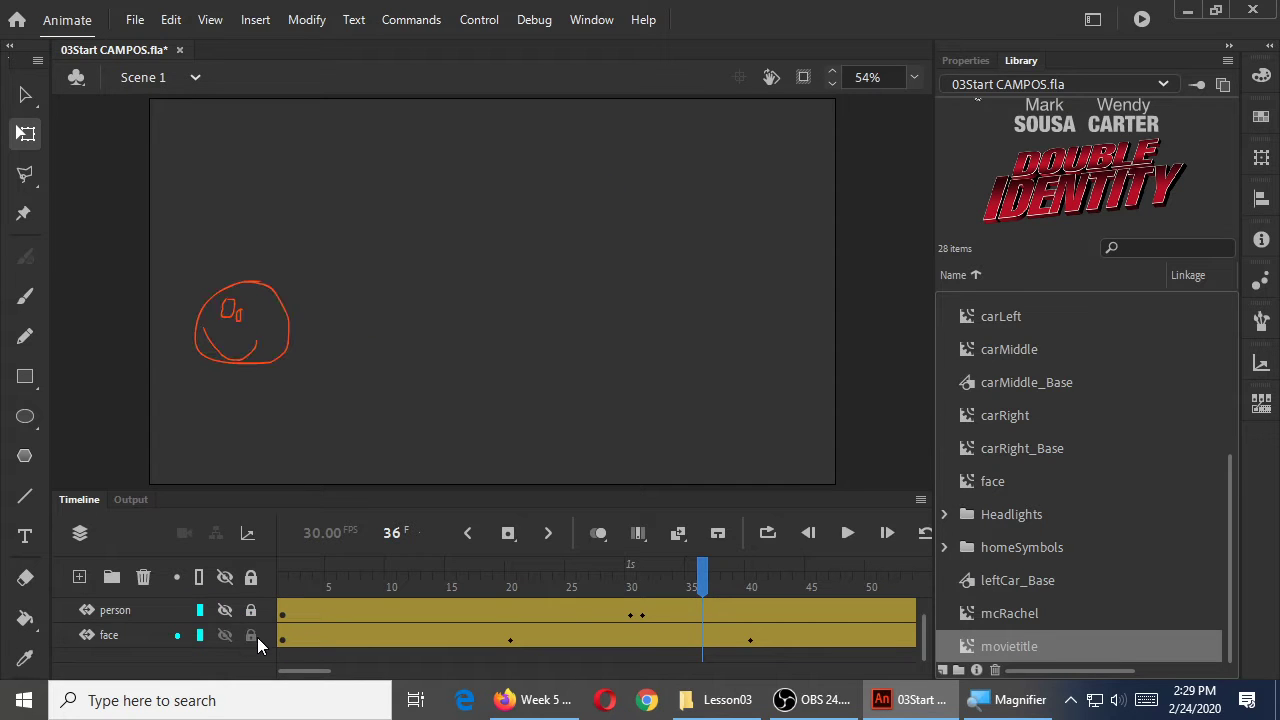
left_click(291, 334)
left_click(385, 434)
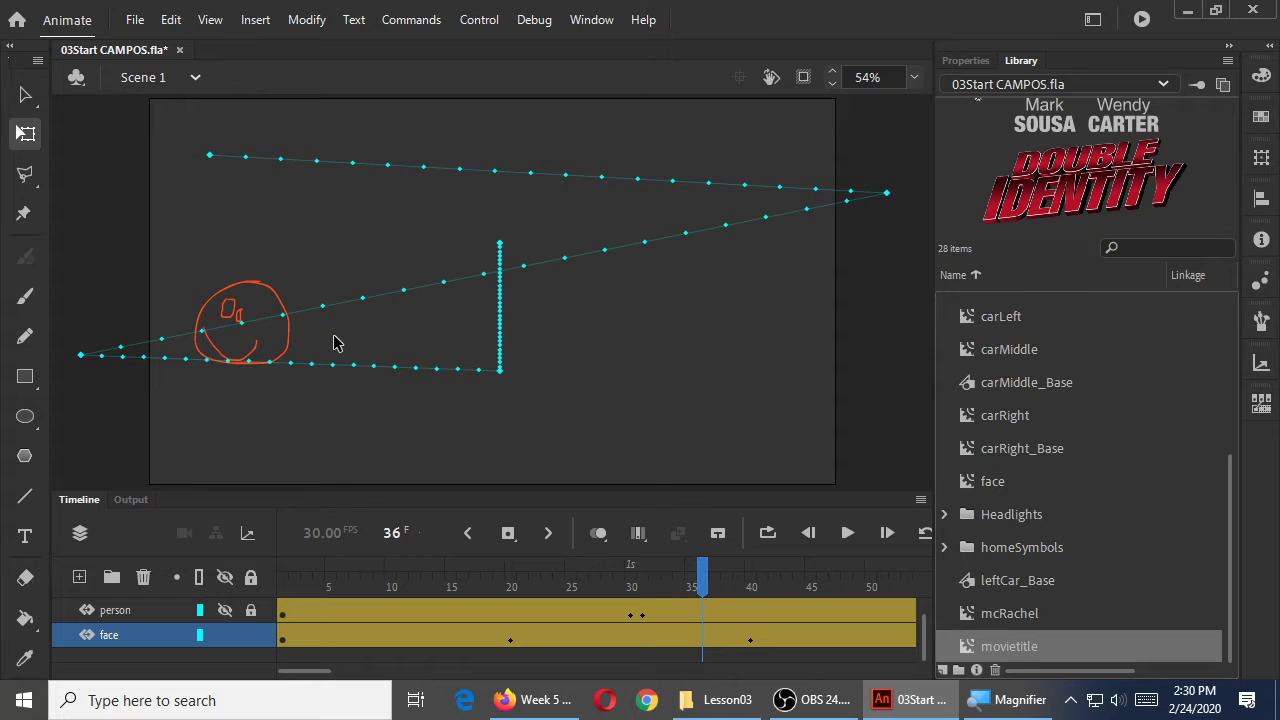
left_click(282, 583)
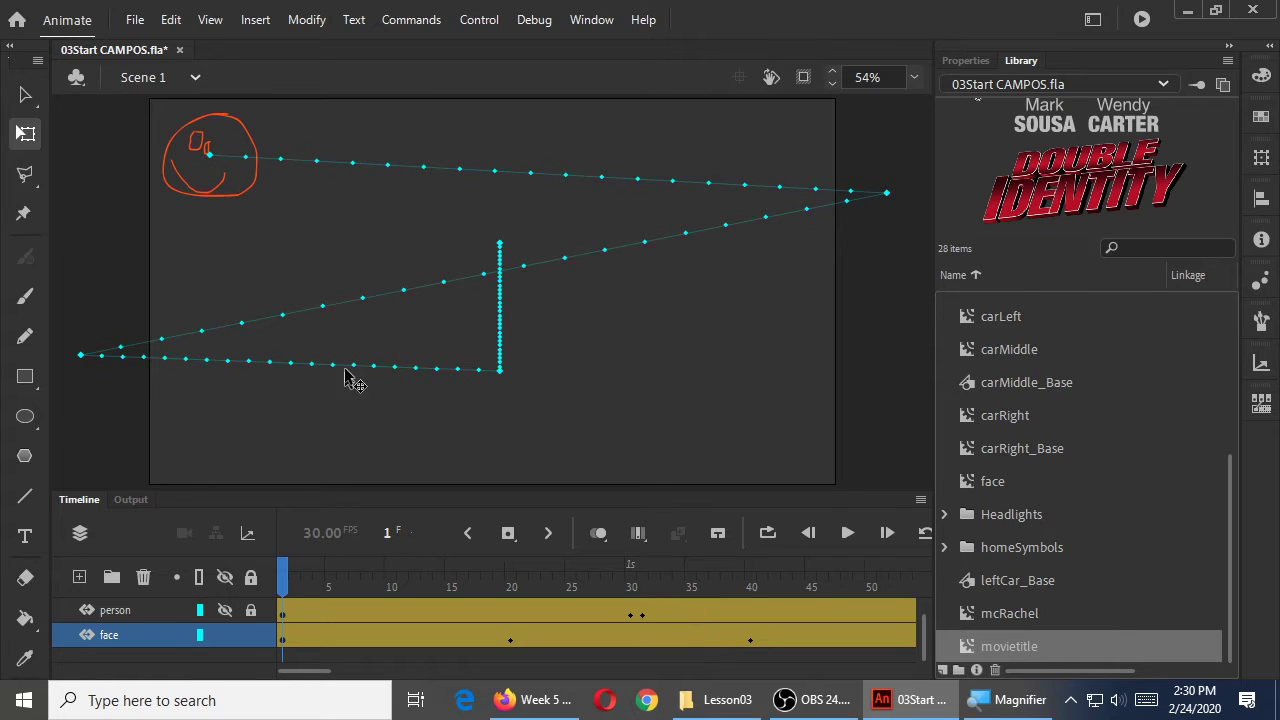
key("b")
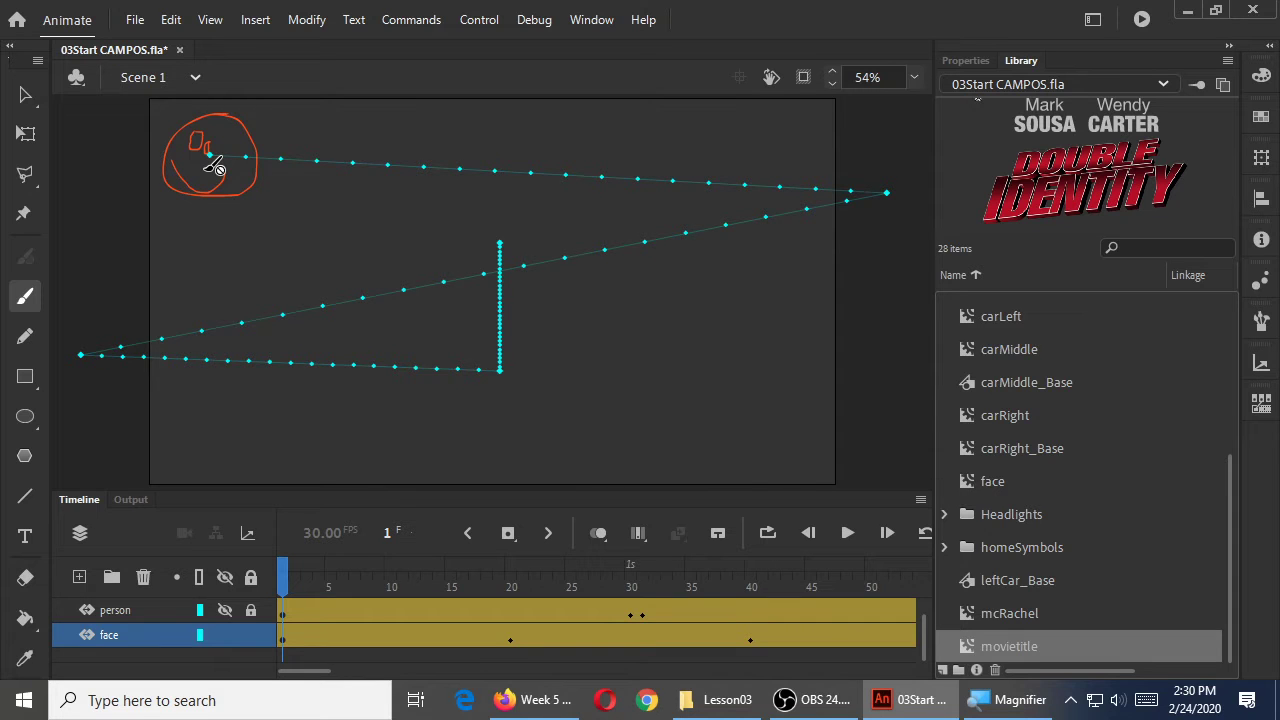
Step: Open the face symbol from the library for editing, then return to Scene 1
left_click_drag(1228, 533, 1240, 580)
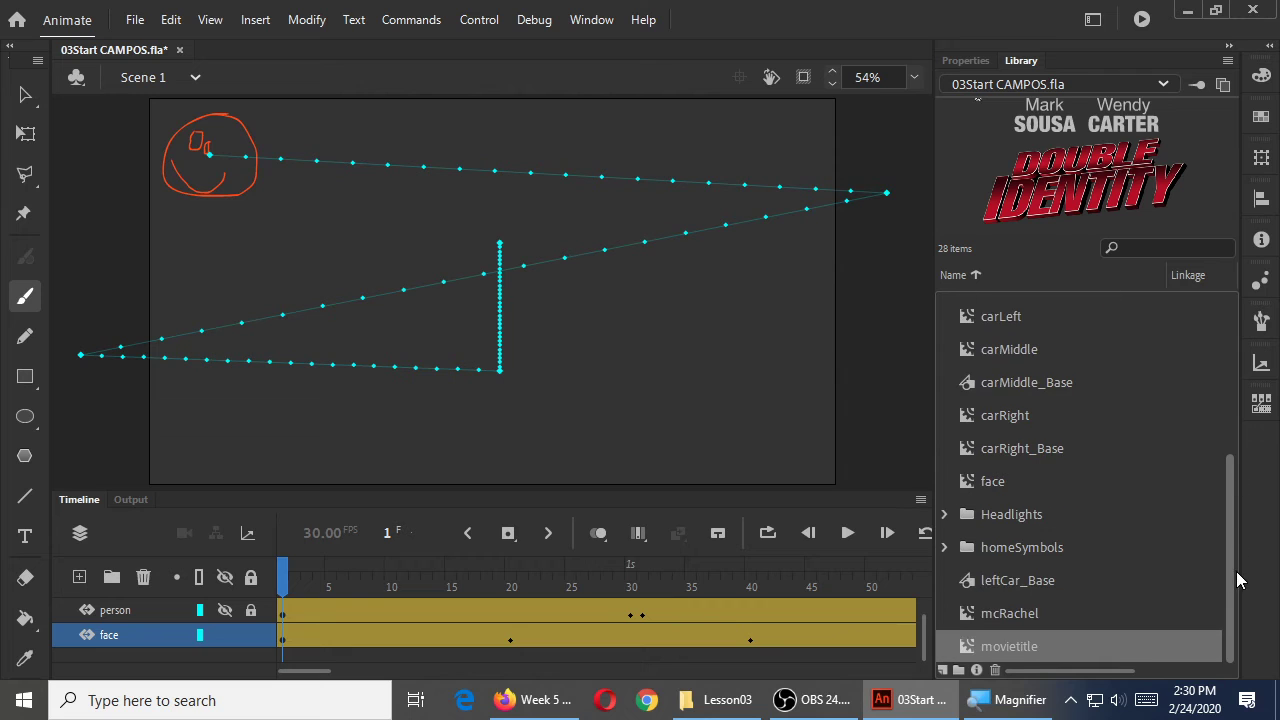
left_click(1015, 485)
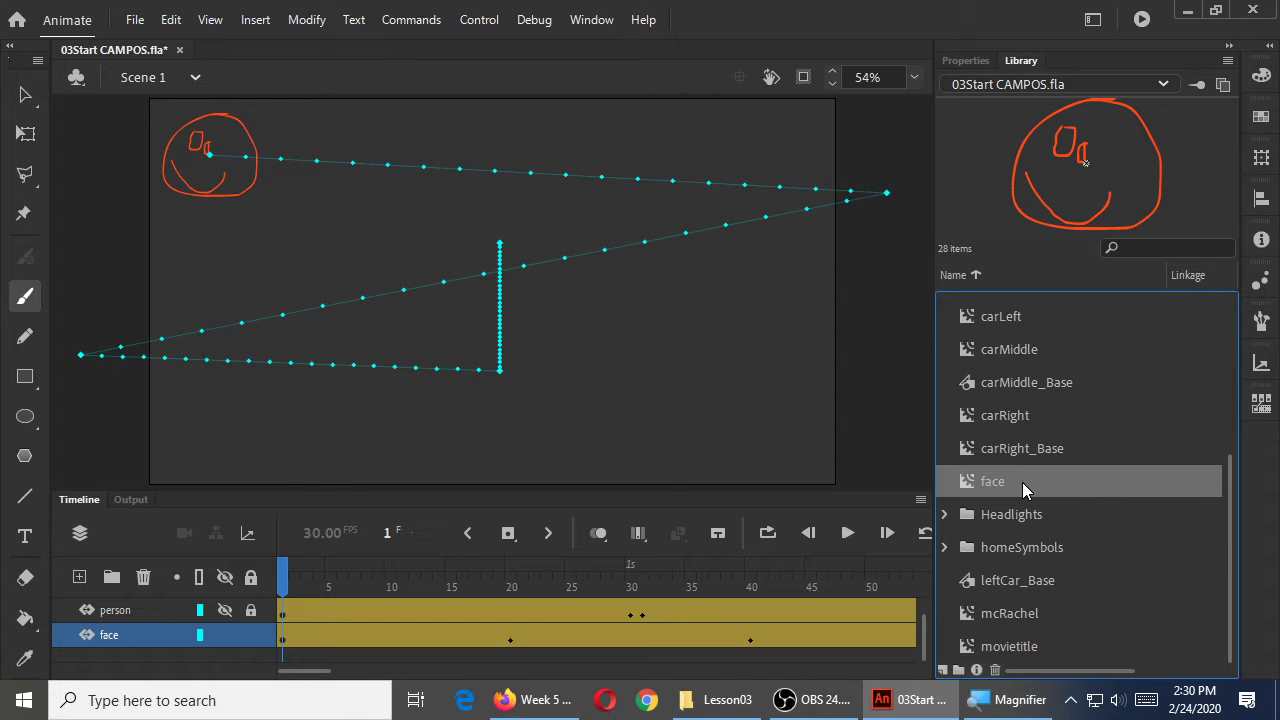
double_click(971, 484)
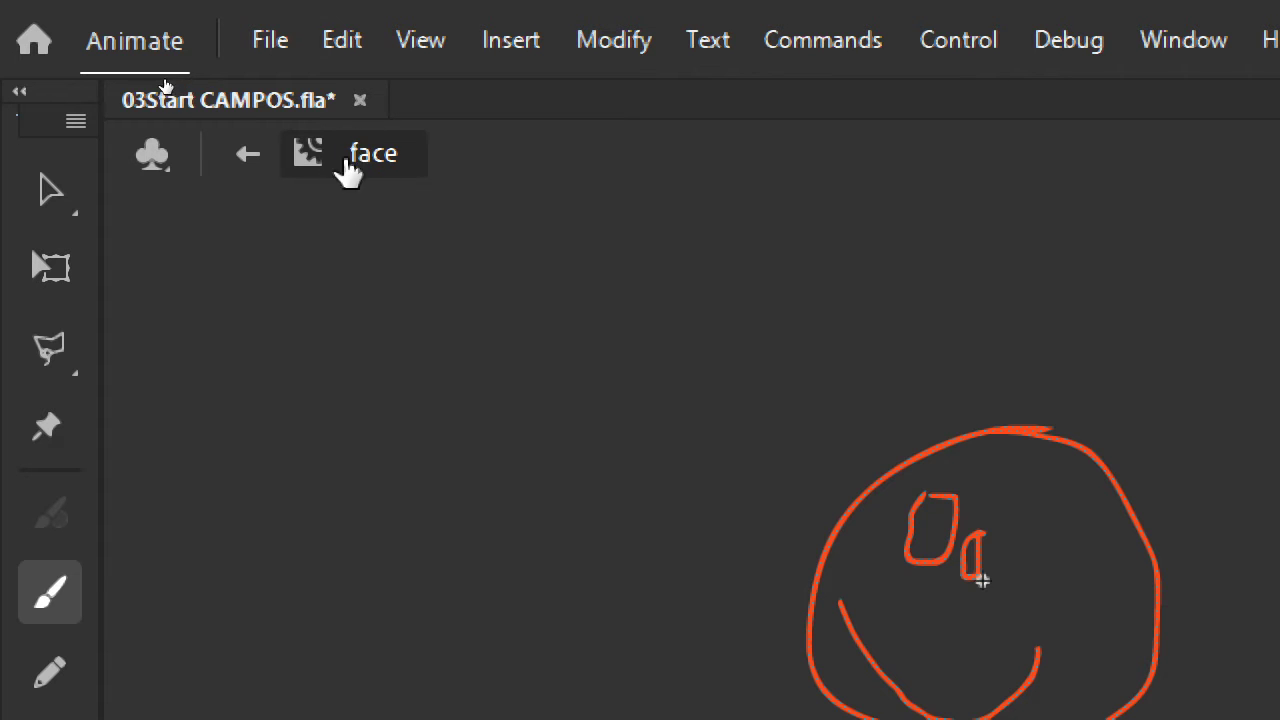
left_click(248, 158)
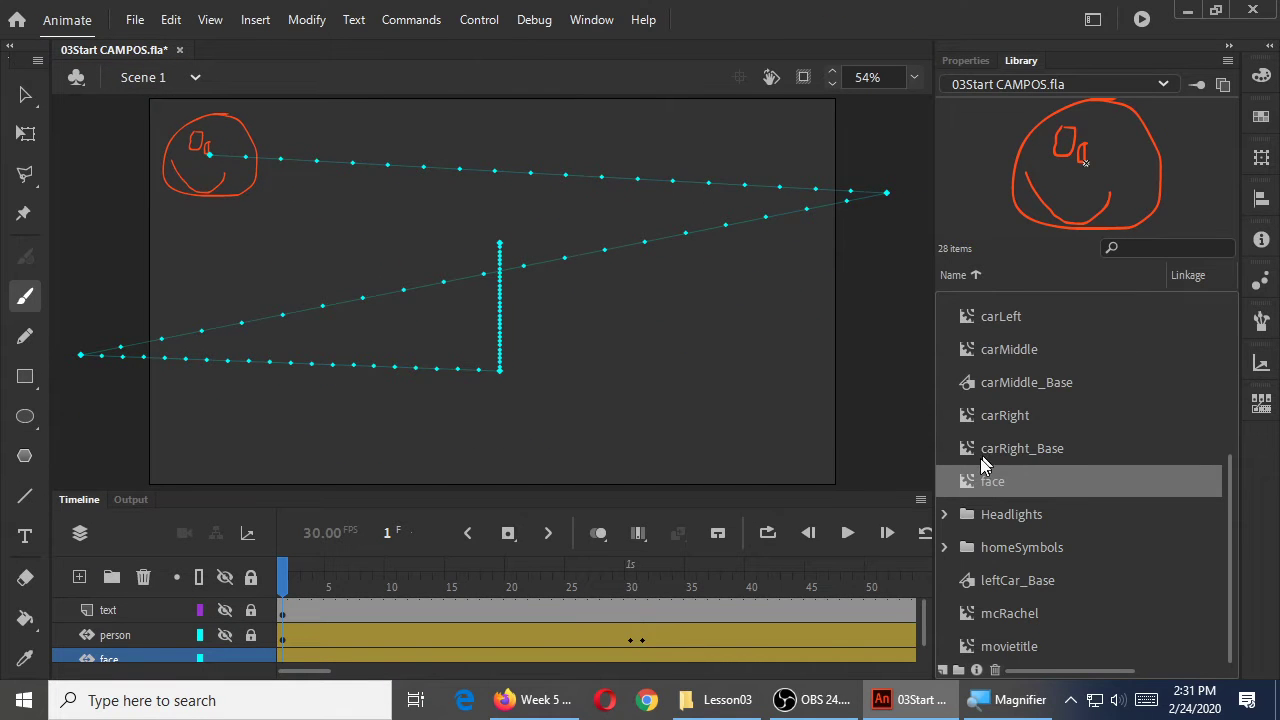
Step: Edit the face symbol from the library, brush a small nose between the eyes and mouth, and return to Scene 1
double_click(967, 488)
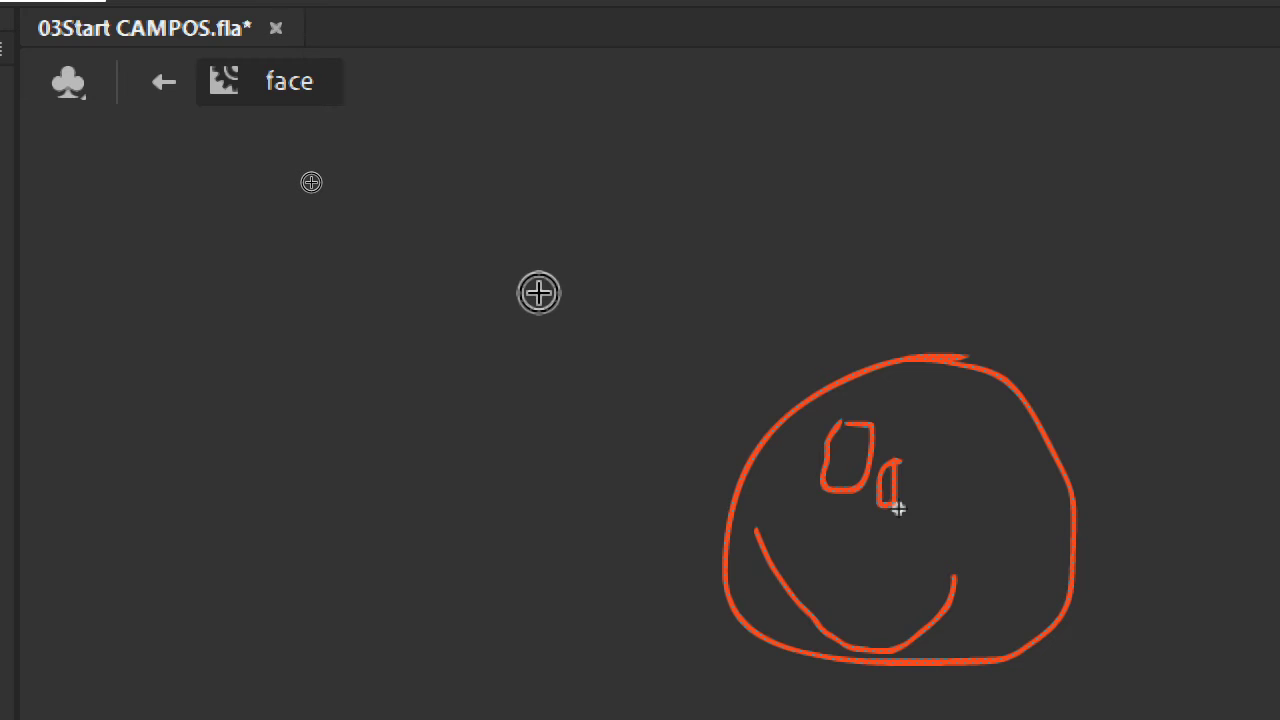
left_click_drag(850, 527, 836, 539)
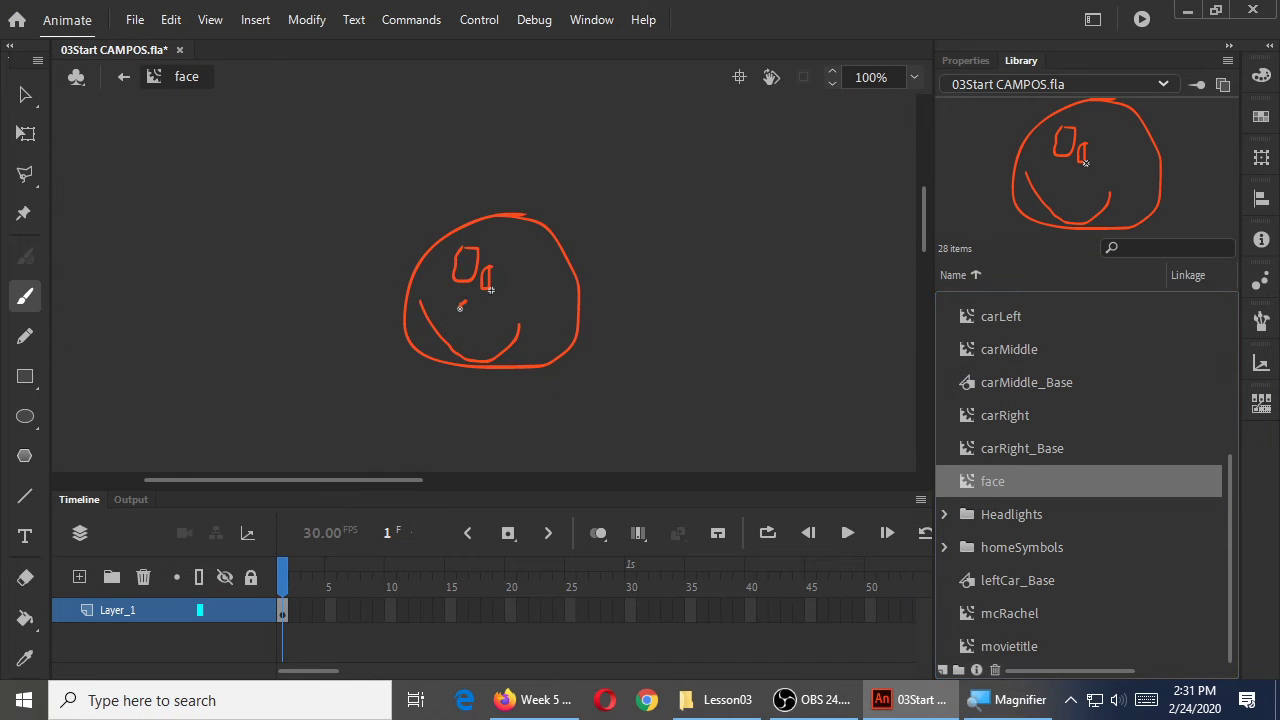
left_click_drag(460, 307, 471, 316)
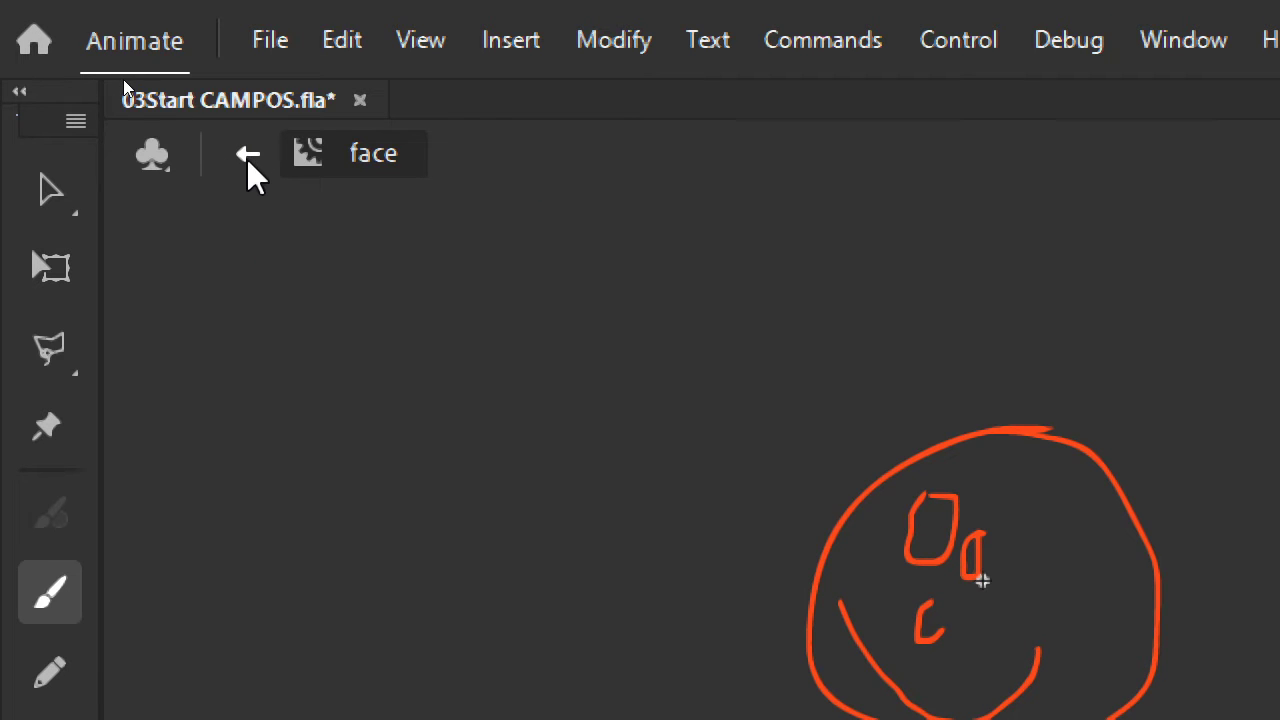
left_click(249, 160)
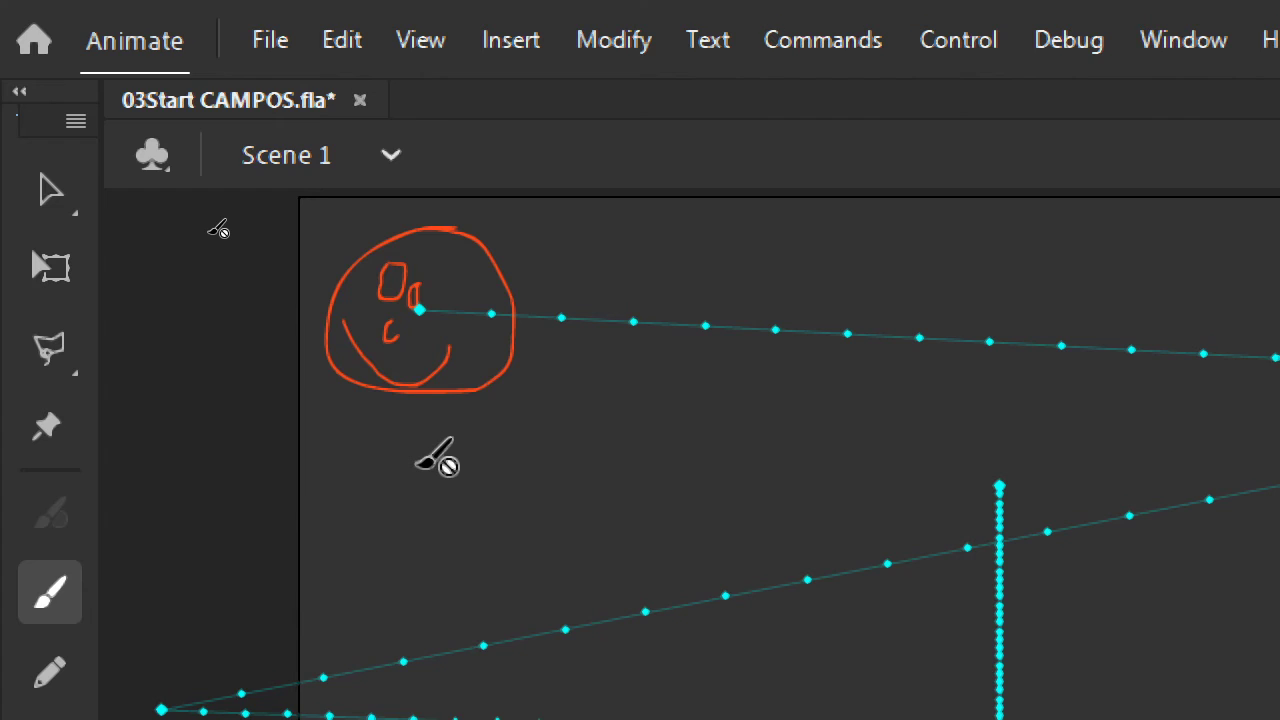
Step: Play the timeline through to frame 35, then open the face instance for in-place editing and return to Scene 1
key("Return")
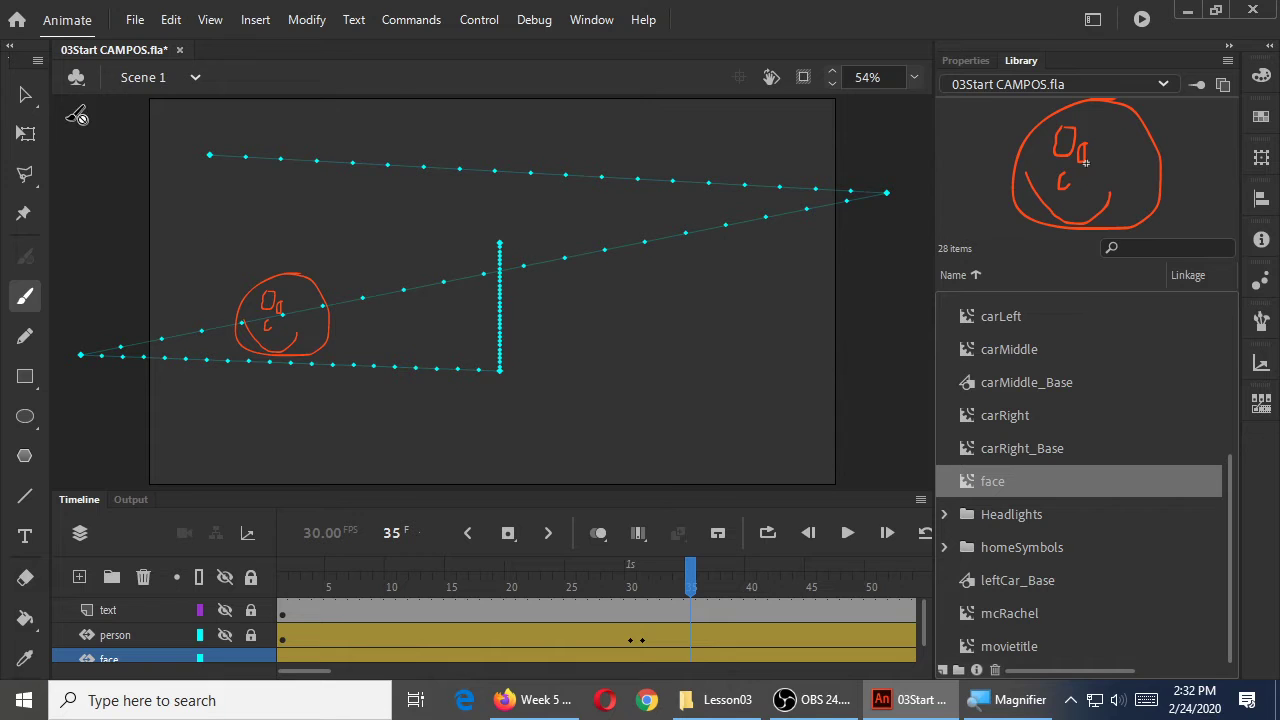
left_click(25, 97)
left_click(295, 287)
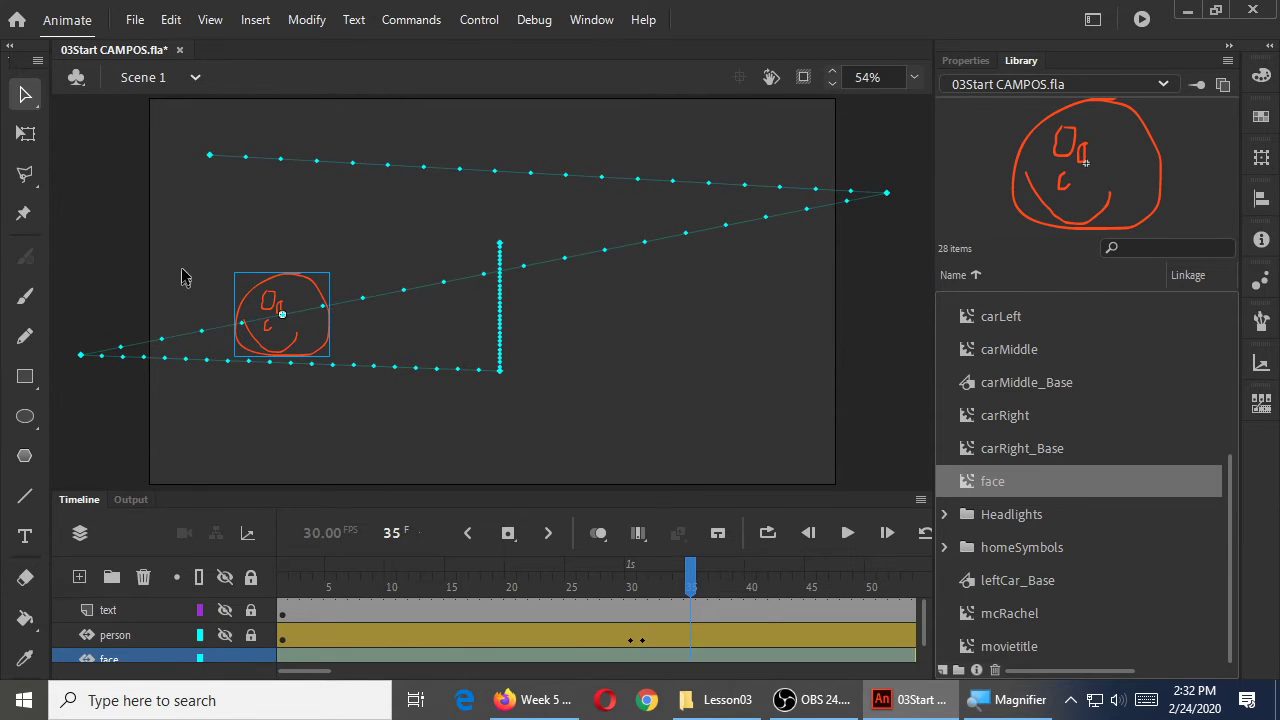
double_click(293, 279)
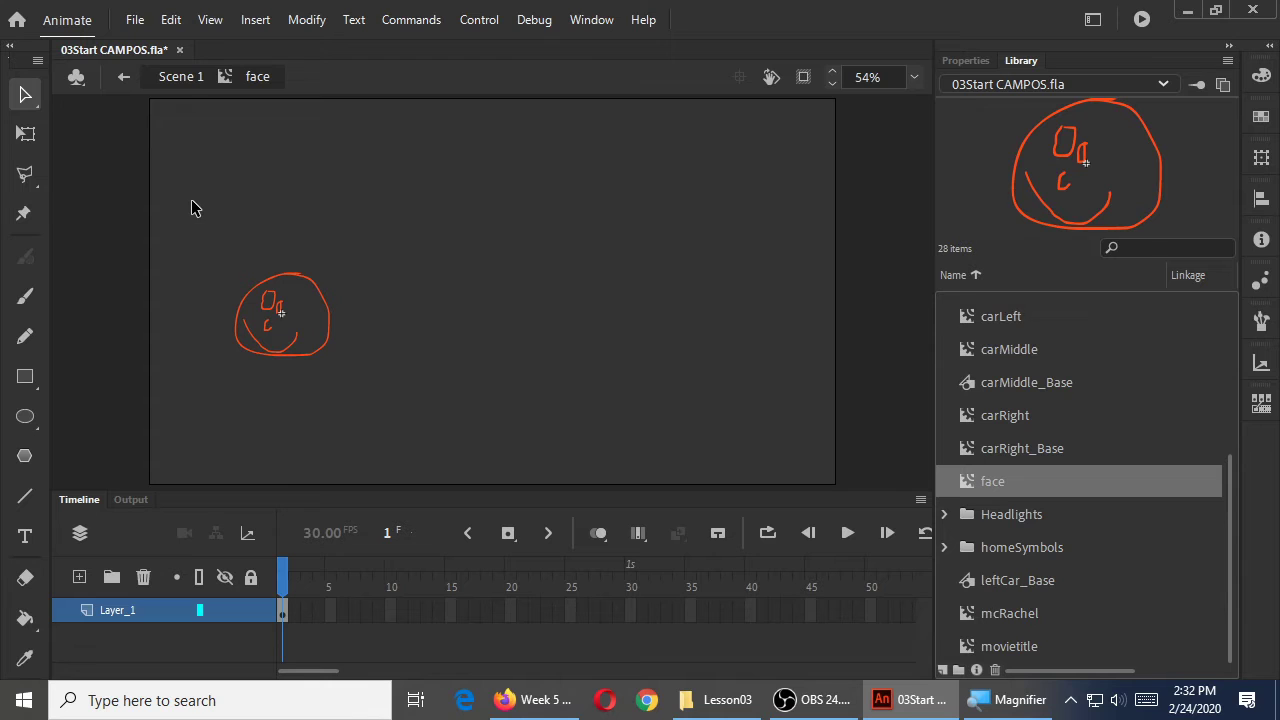
left_click(124, 80)
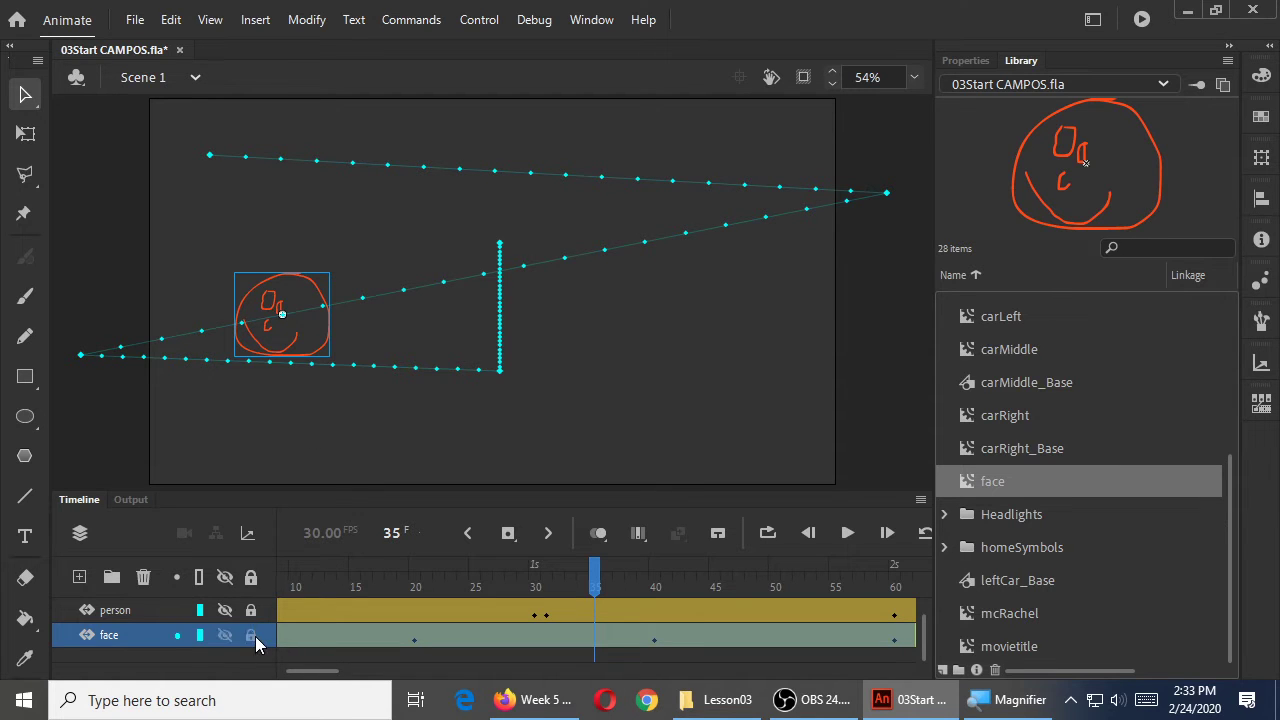
Step: Hide and lock the face layer, then unlock and show the text layer
left_click(226, 636)
scroll(226, 638, "up", 1)
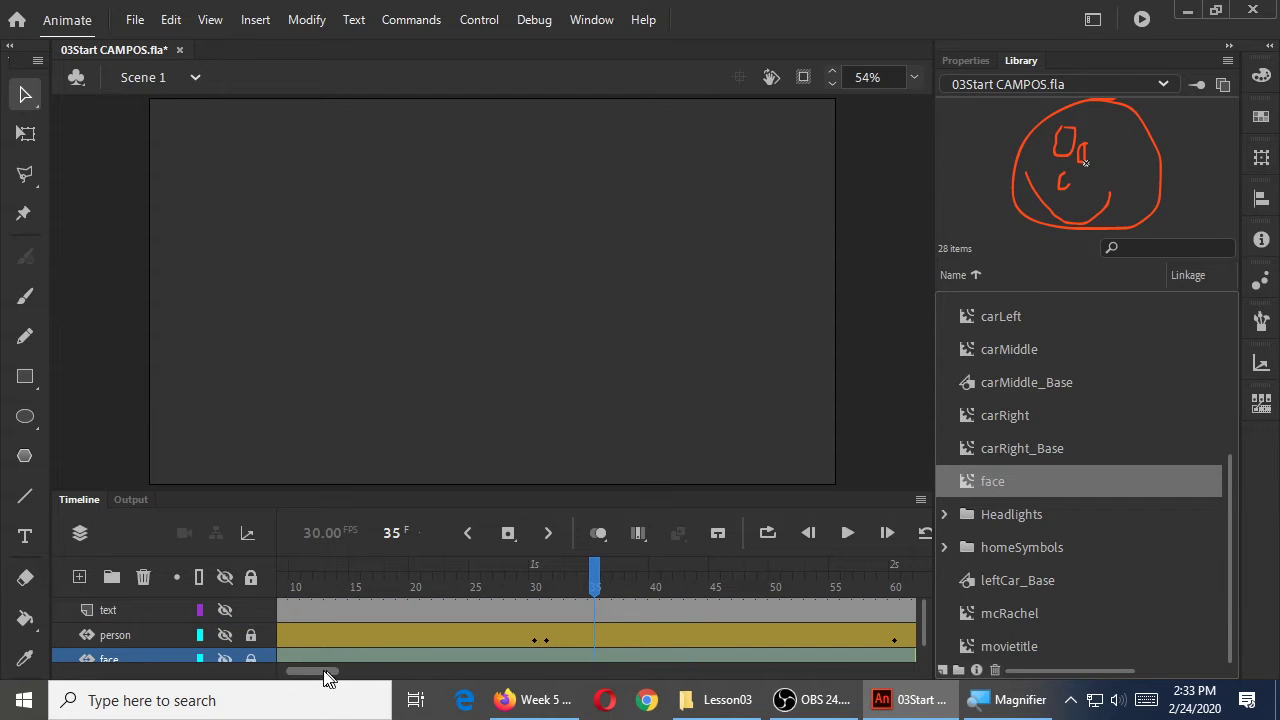
left_click_drag(330, 670, 318, 670)
left_click(225, 610)
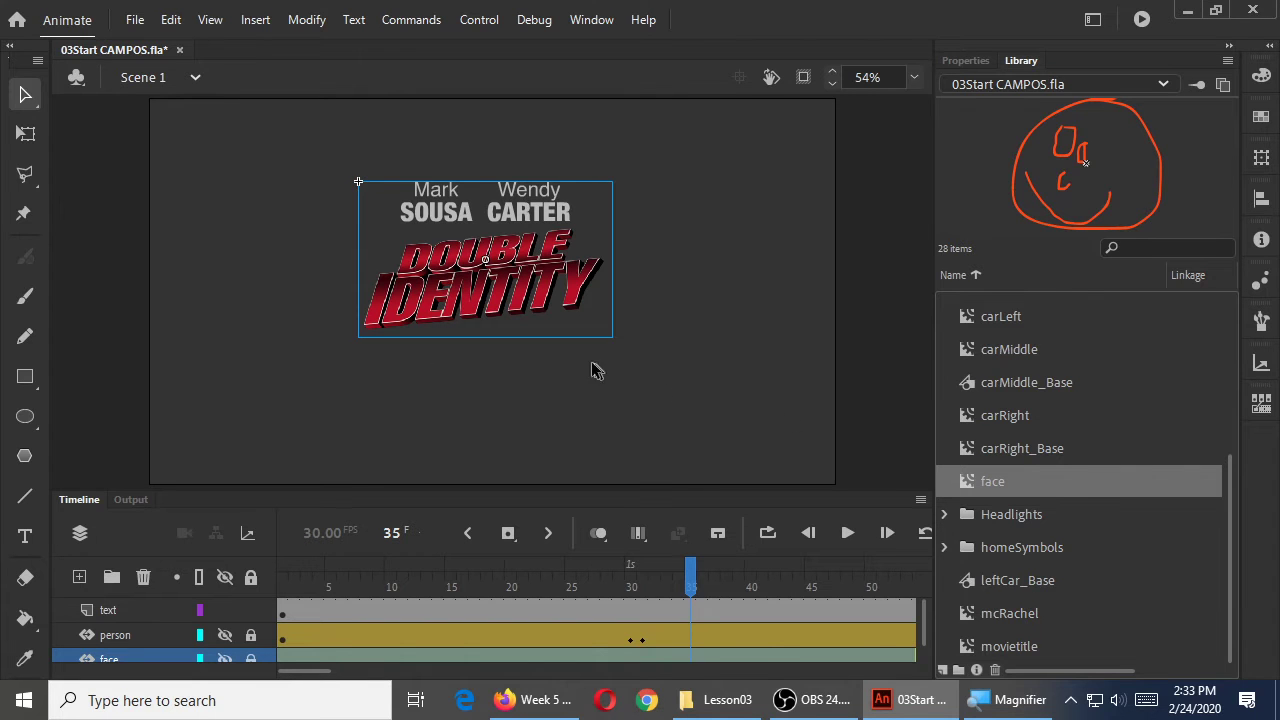
Step: Edit the movietitle instance in place, delete the actor names above the title, and return to Scene 1
double_click(548, 288)
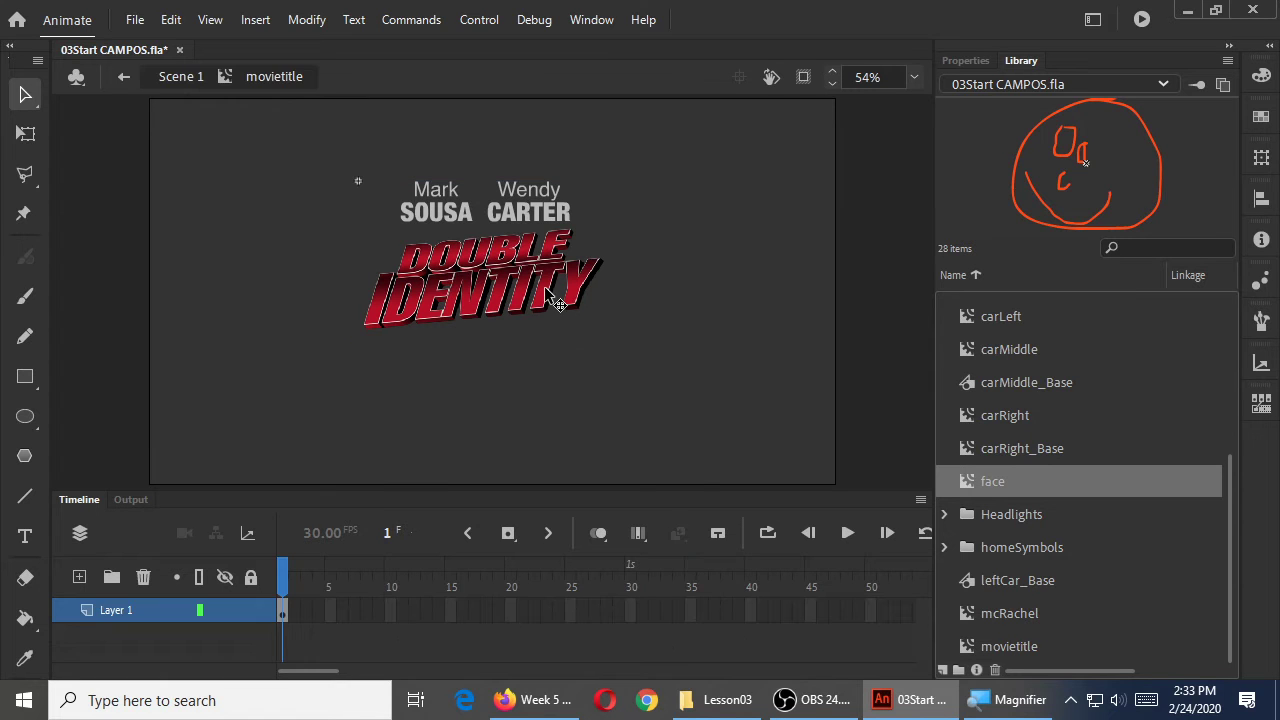
left_click(537, 283)
left_click(528, 212)
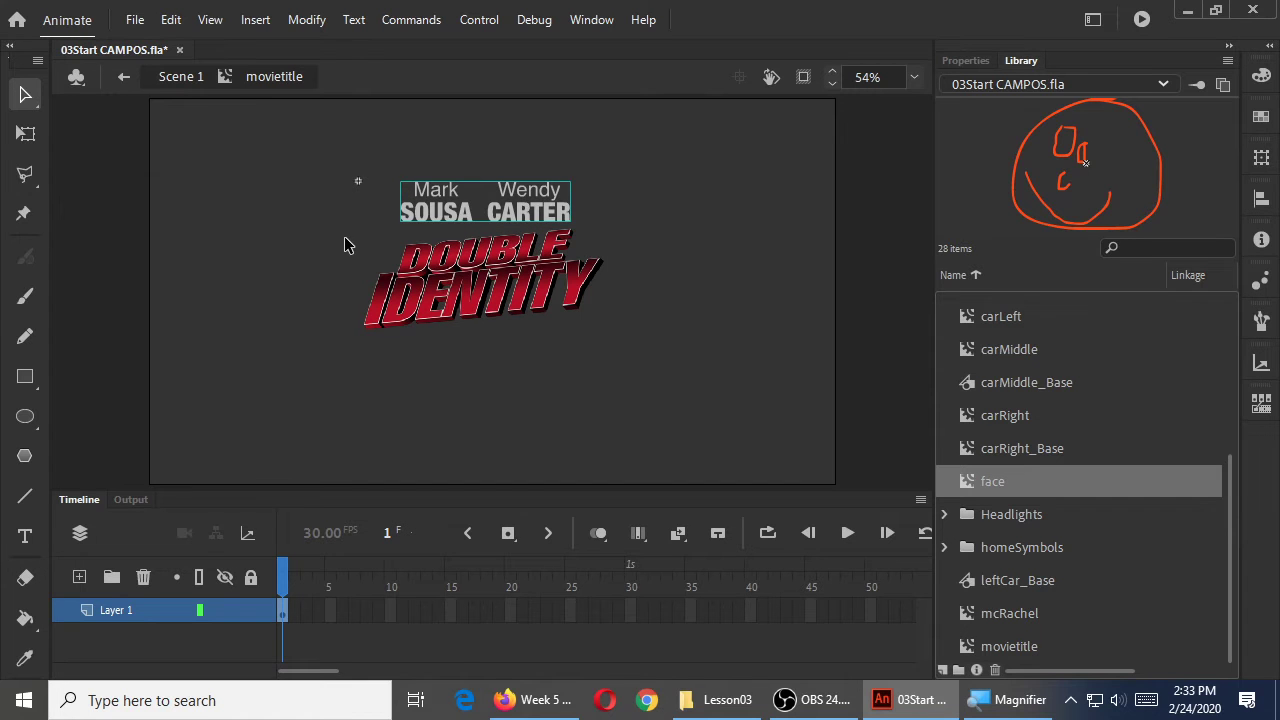
left_click(600, 225)
left_click(530, 205)
key("Delete")
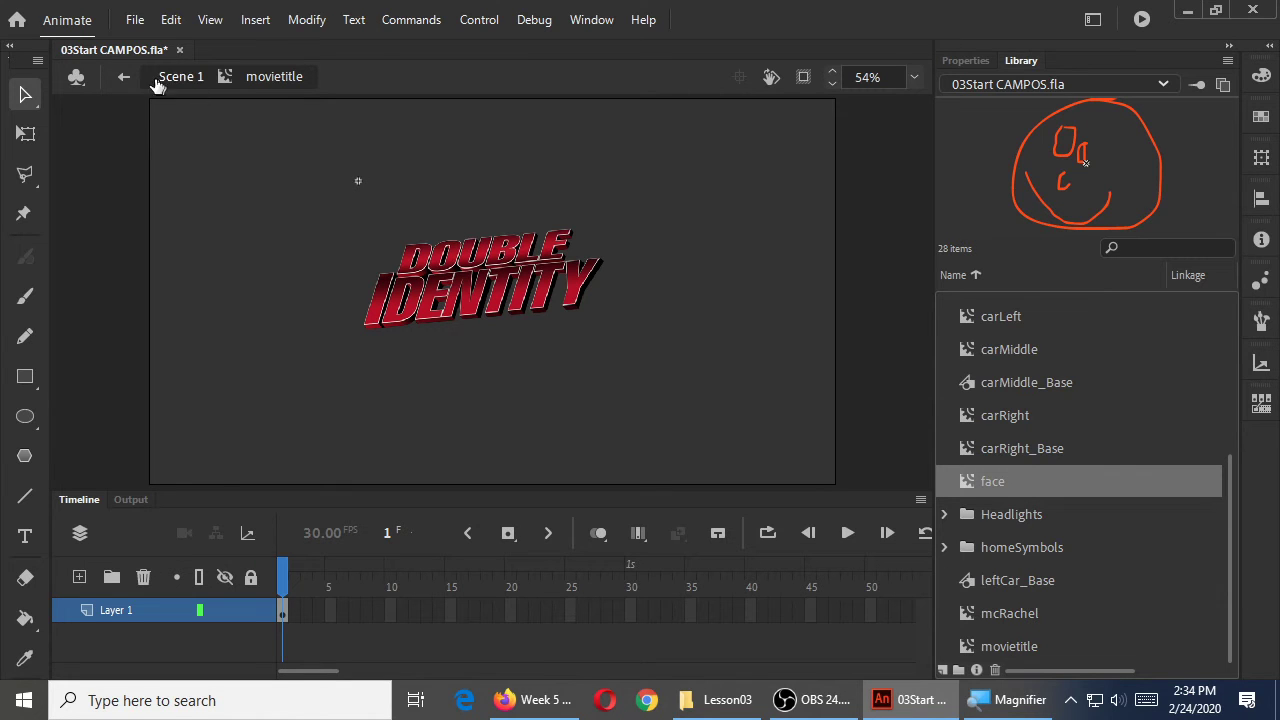
left_click(123, 76)
left_click(596, 178)
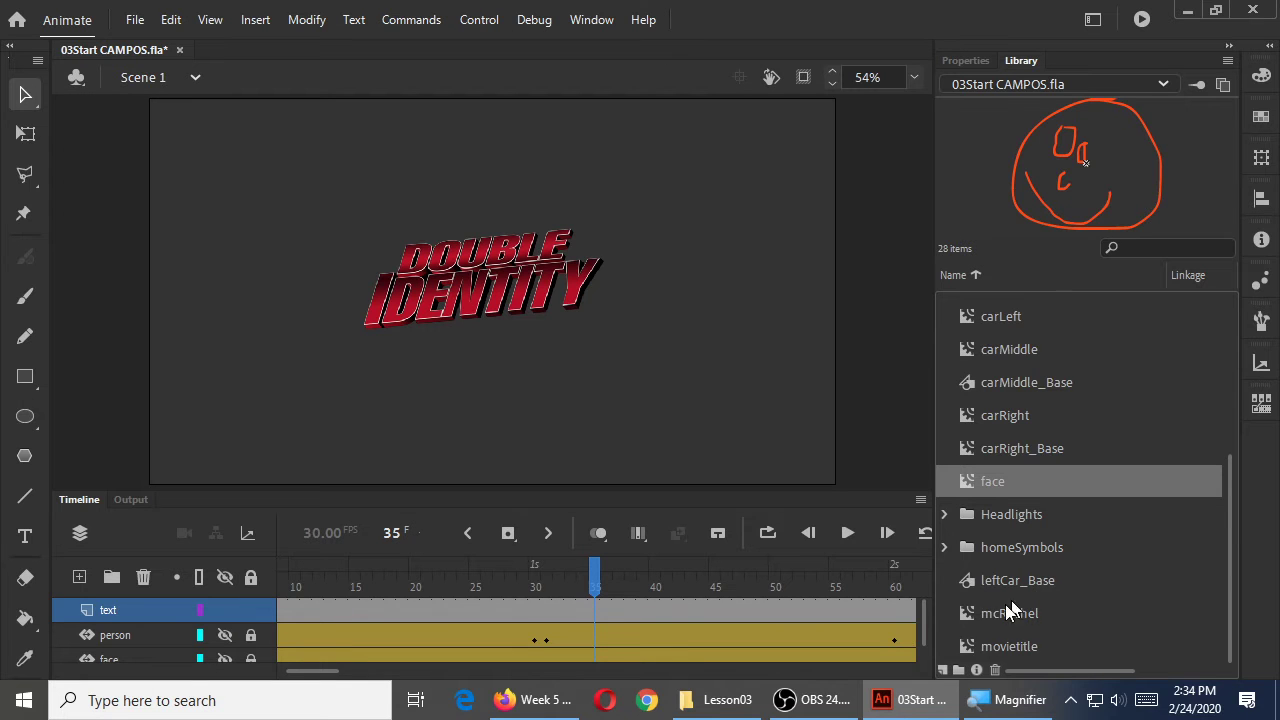
Step: Preview the edited movietitle symbol in the library, select its instance on stage, and save the file
left_click(1009, 646)
left_click(584, 334)
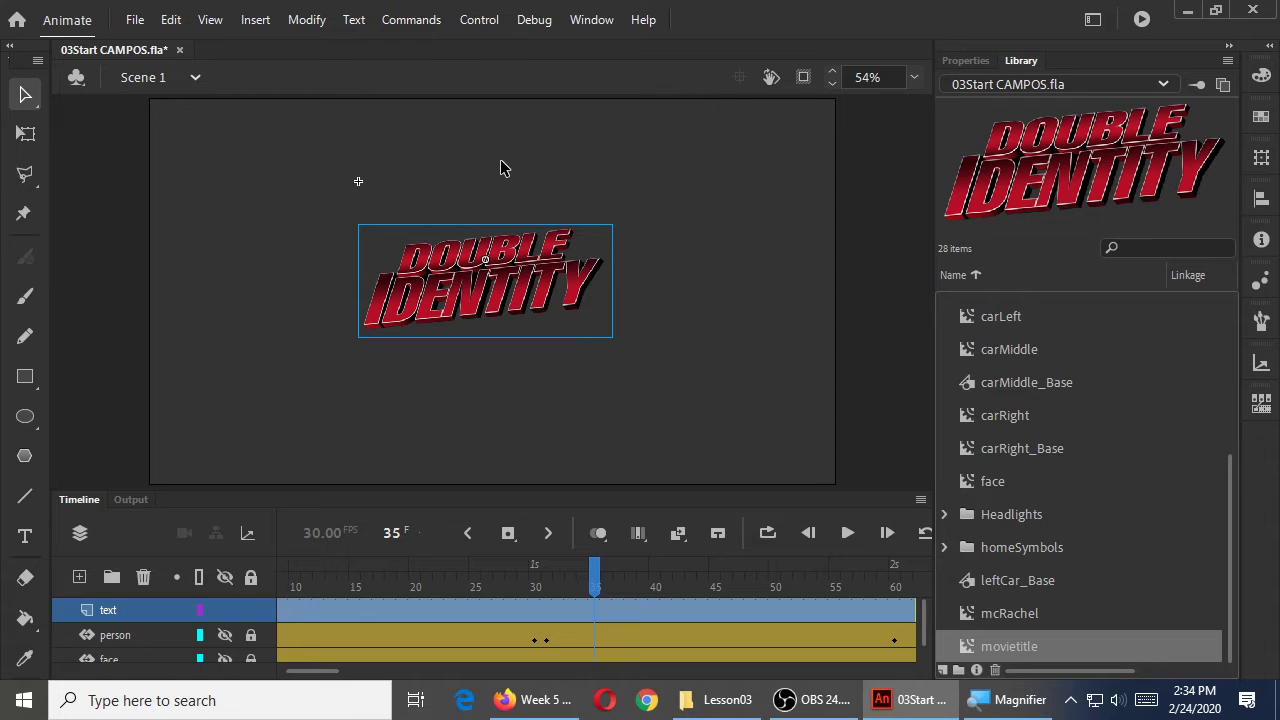
key("ctrl+s")
Step: Create a motion tween on the movietitle instance of the text layer from frame 1
left_click_drag(325, 680, 297, 680)
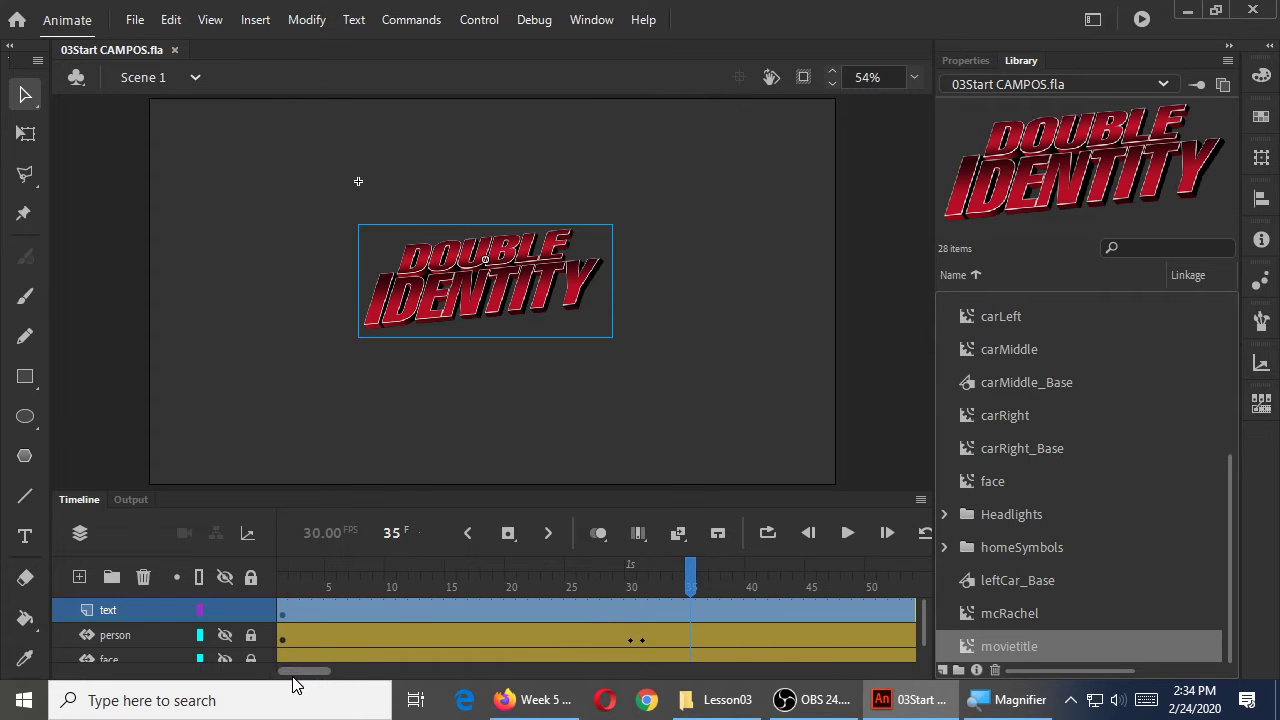
left_click(284, 616)
right_click(470, 278)
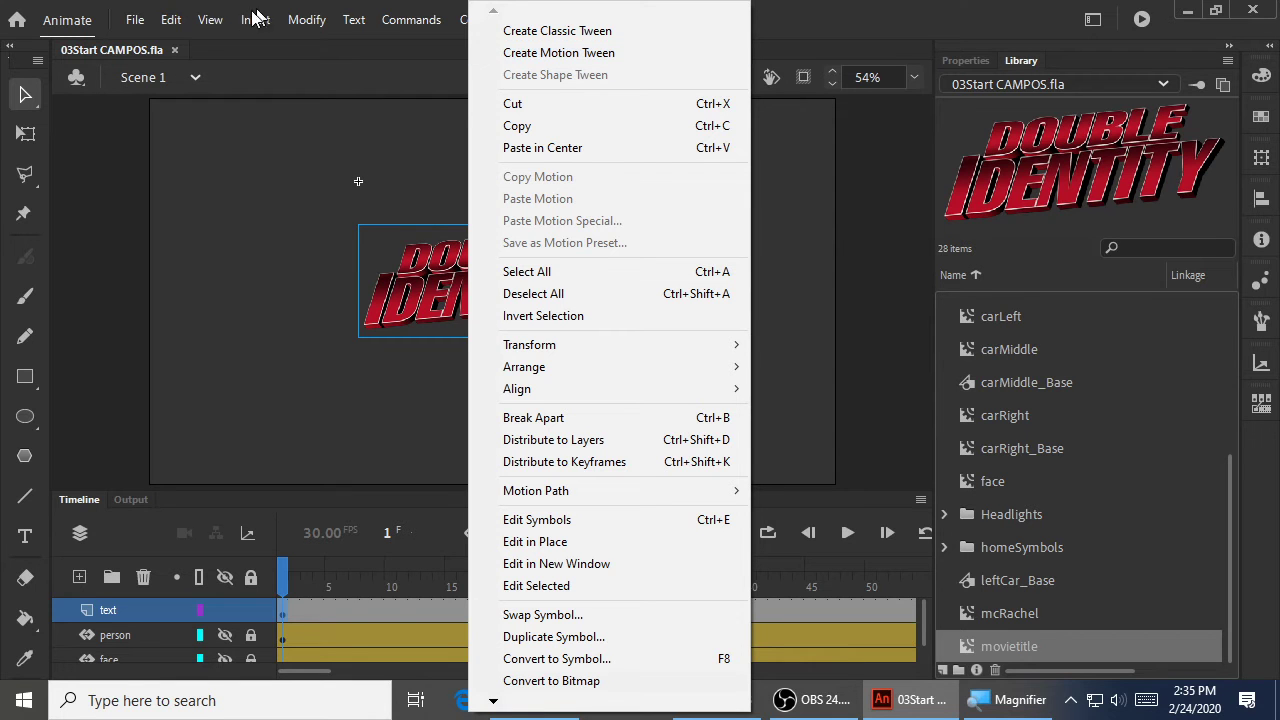
left_click(170, 20)
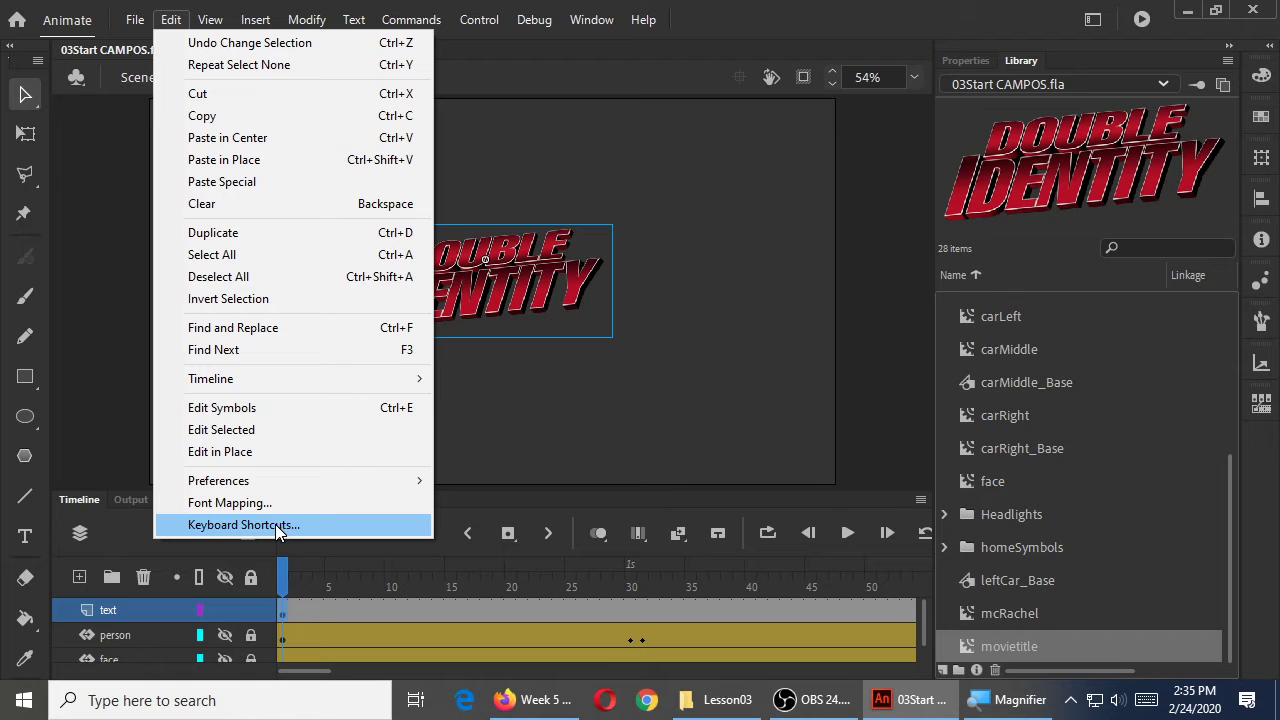
left_click(663, 367)
left_click(663, 367)
right_click(507, 305)
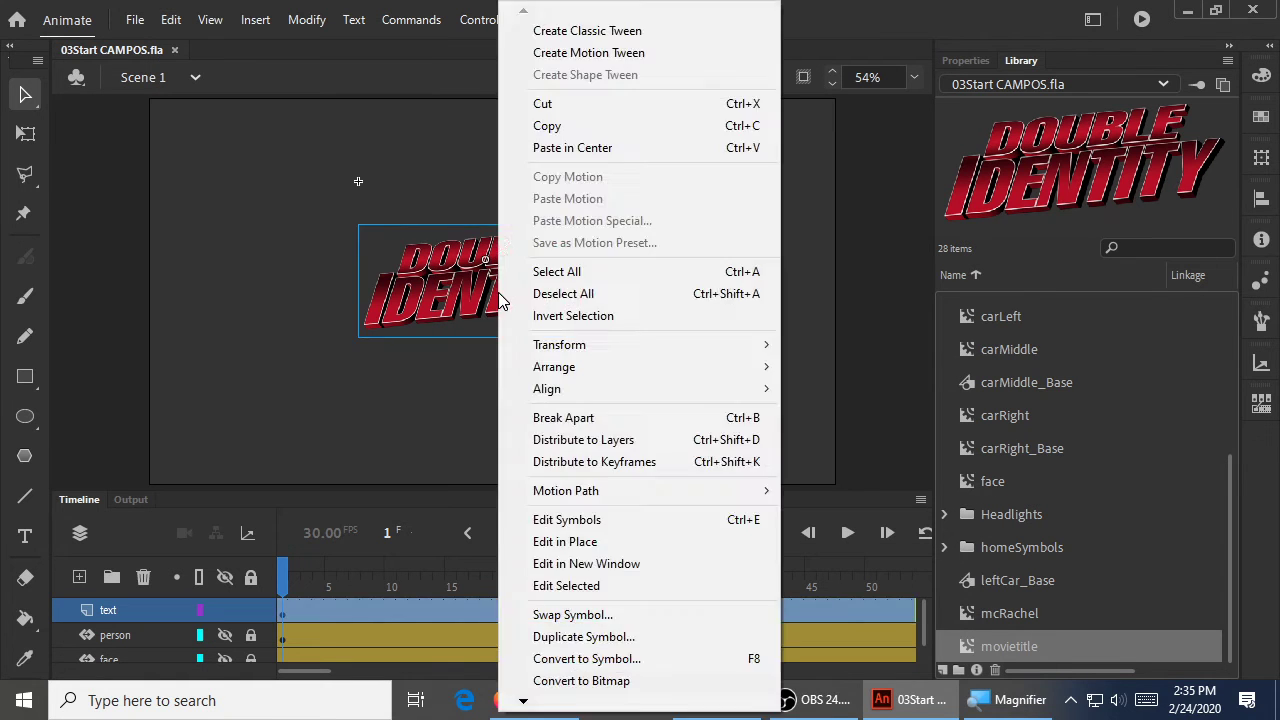
left_click(635, 53)
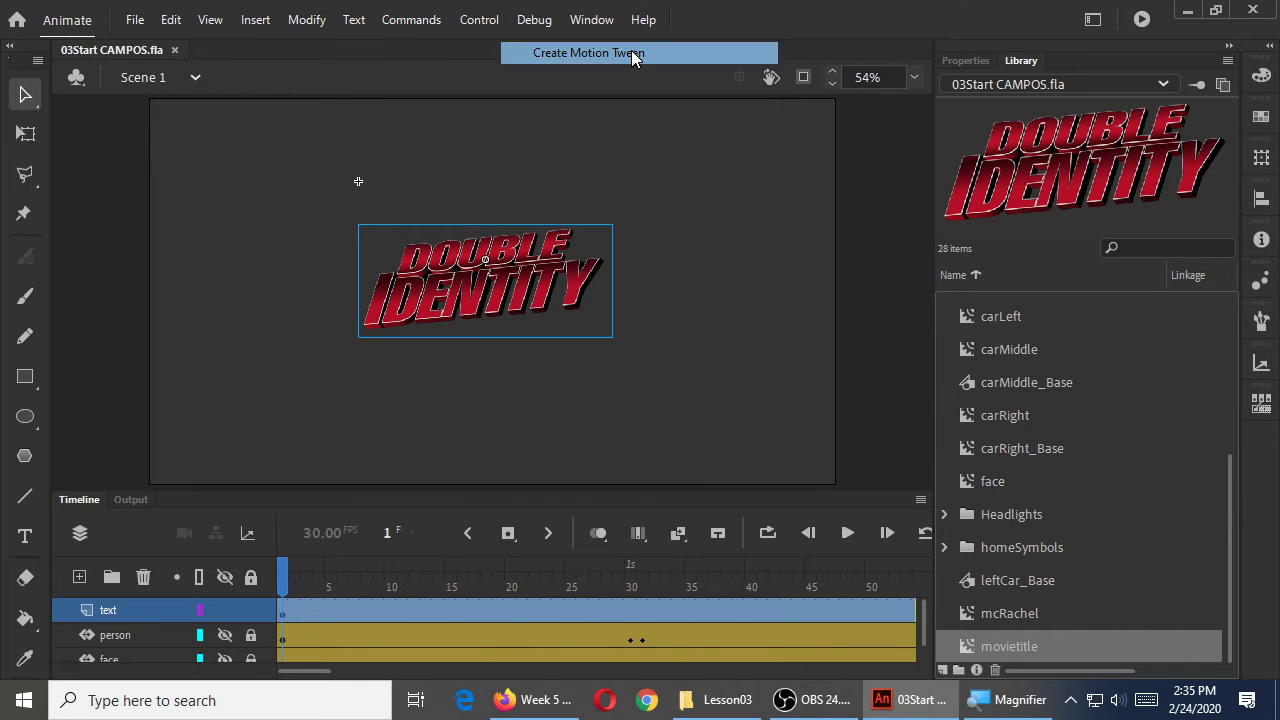
Step: Select the movietitle instance on stage at frame 1 and show its object properties
left_click_drag(285, 578, 180, 582)
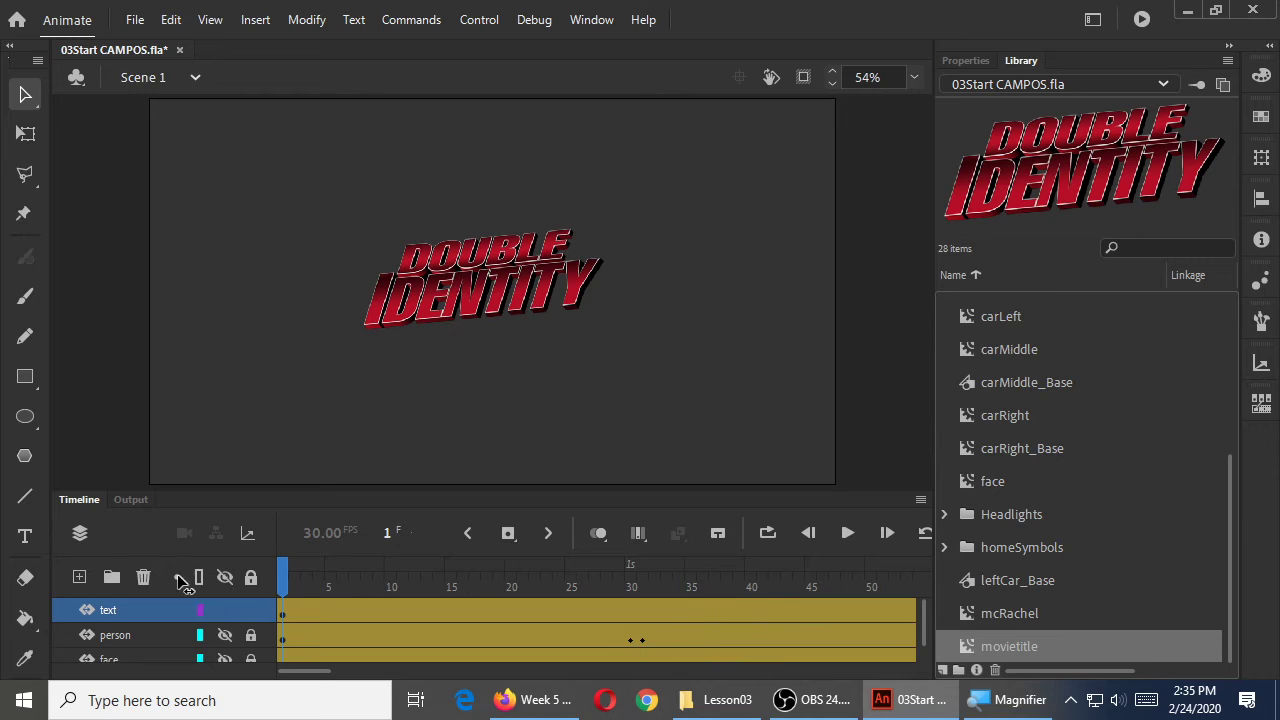
left_click(513, 338)
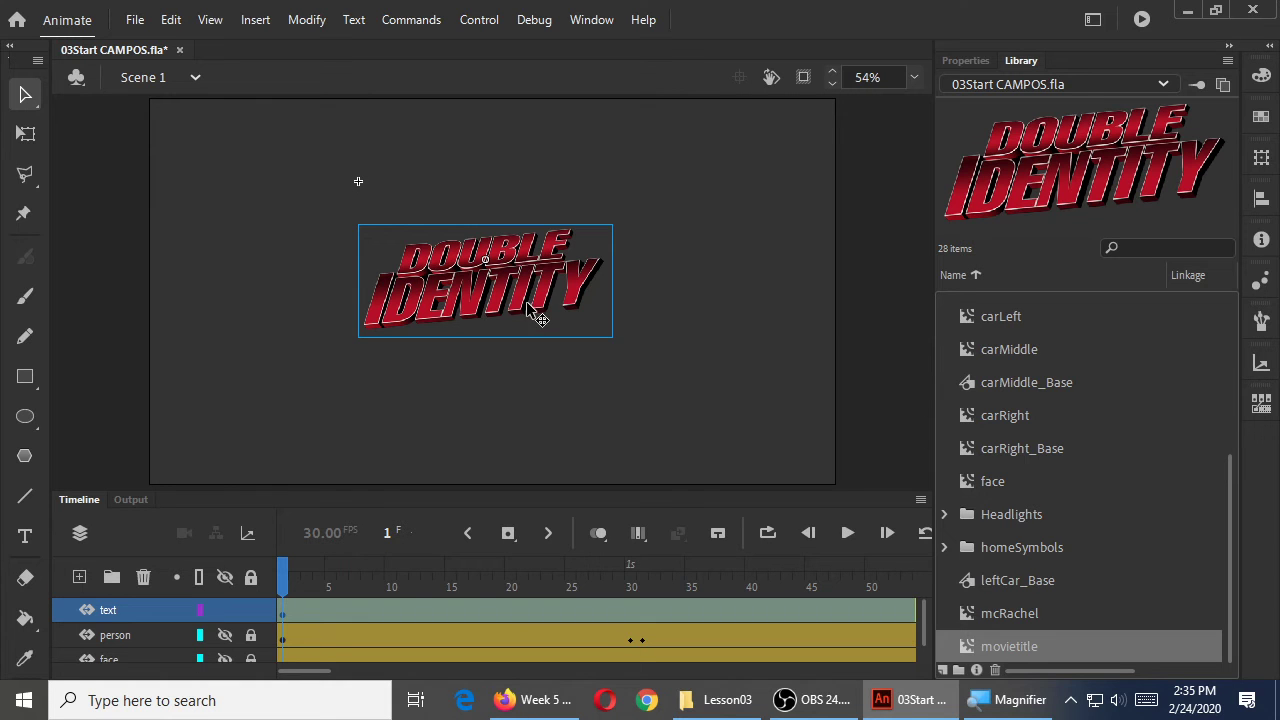
left_click(287, 578)
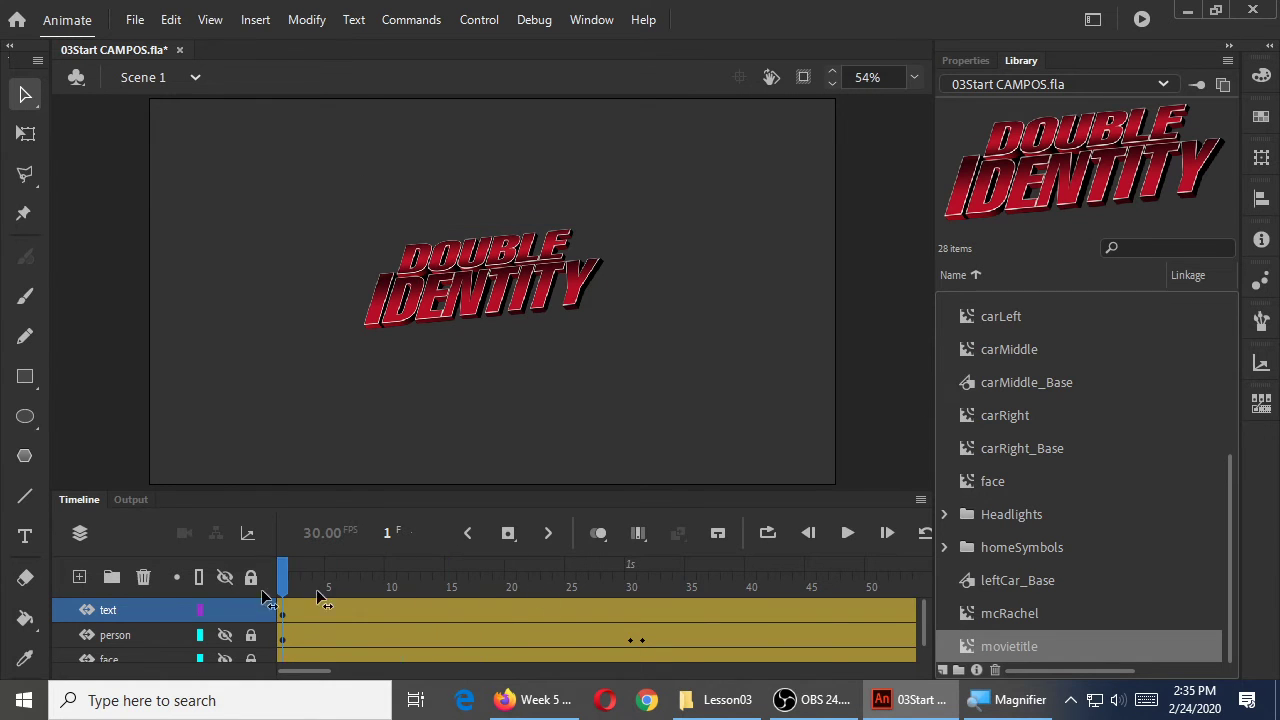
left_click(220, 610)
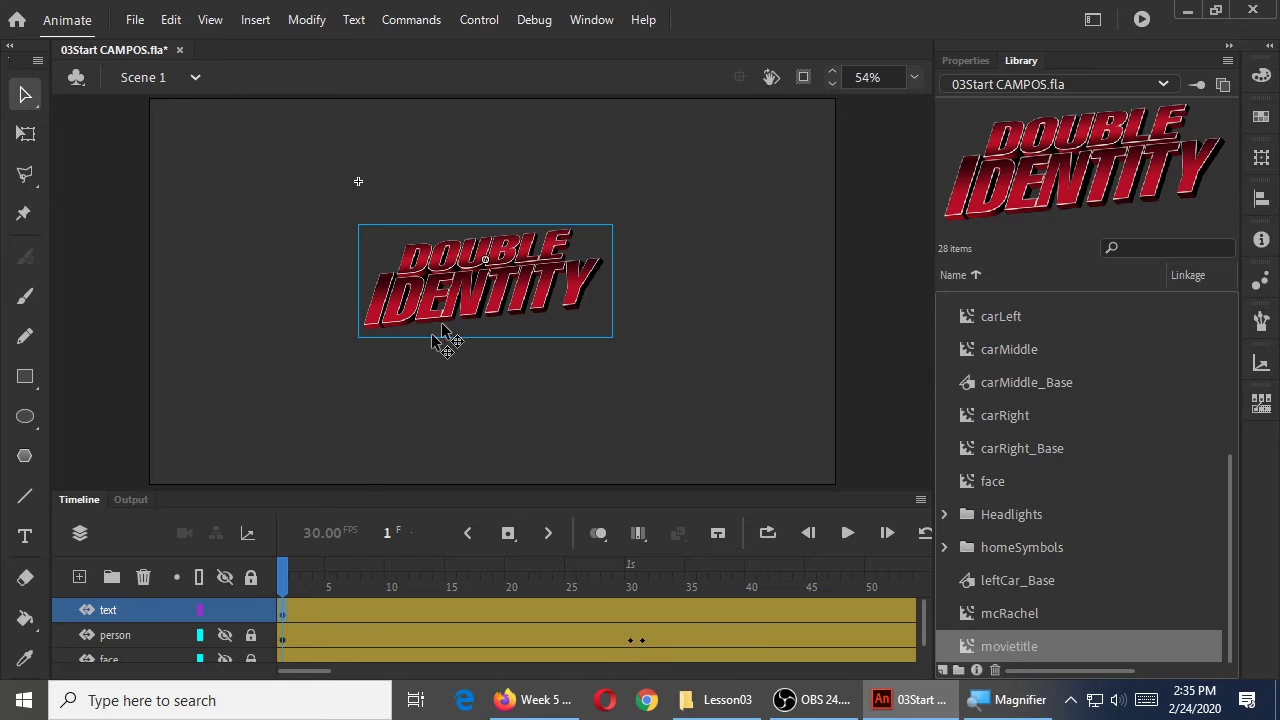
left_click(969, 60)
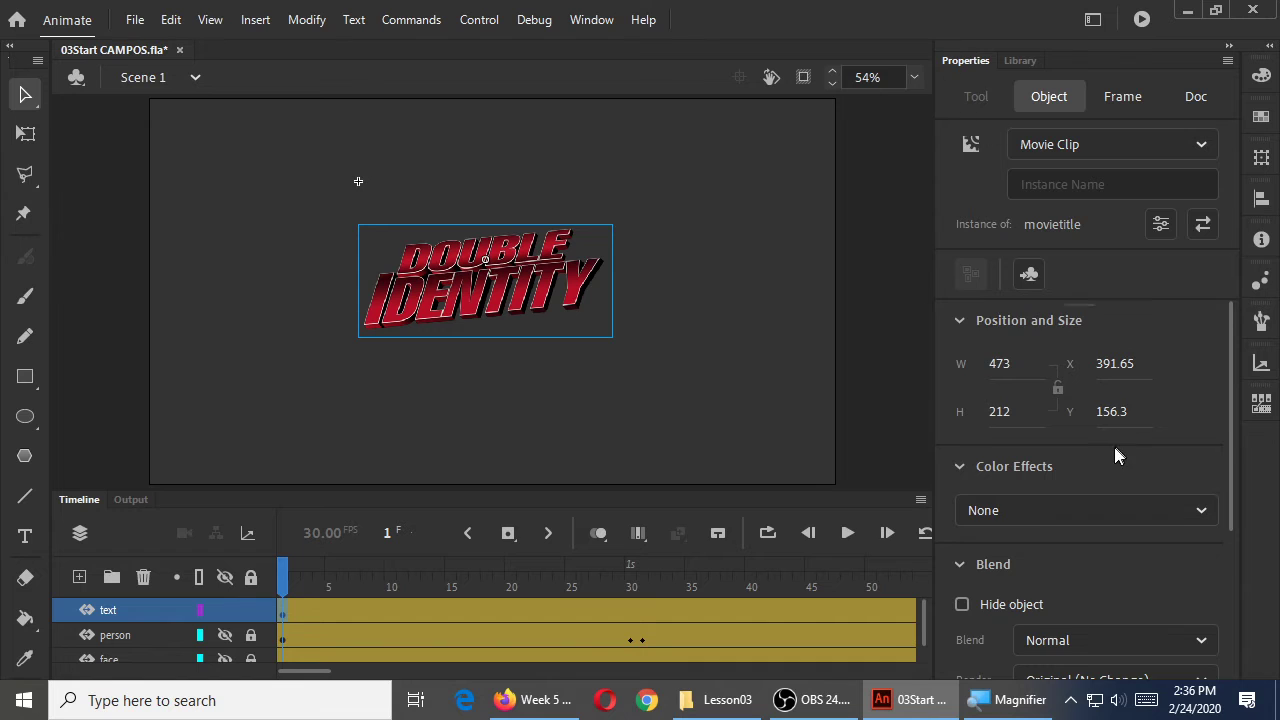
Step: Collapse the title's Position and Size, Color Effects and Blend properties and expand its Filters settings
scroll(1115, 445, "down", 3)
left_click(970, 335)
left_click(997, 388)
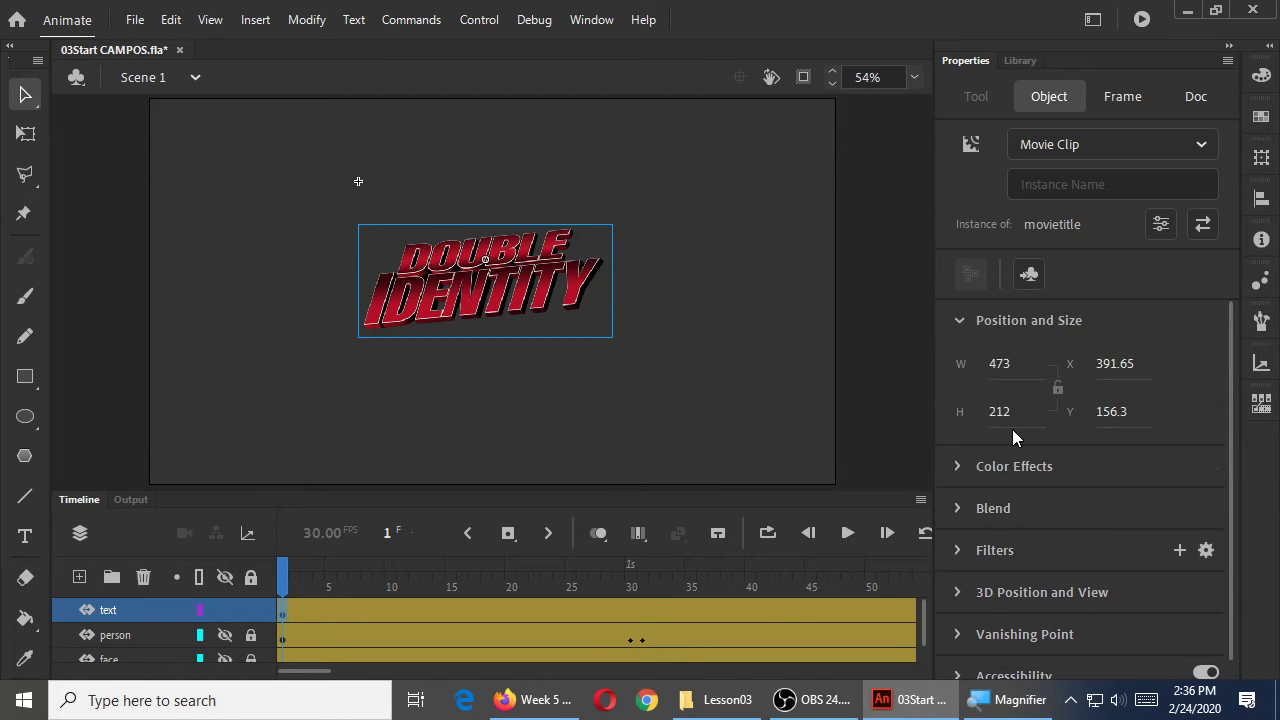
left_click(1011, 324)
left_click(998, 320)
left_click(998, 319)
left_click(991, 362)
left_click(993, 362)
left_click(996, 320)
left_click(996, 320)
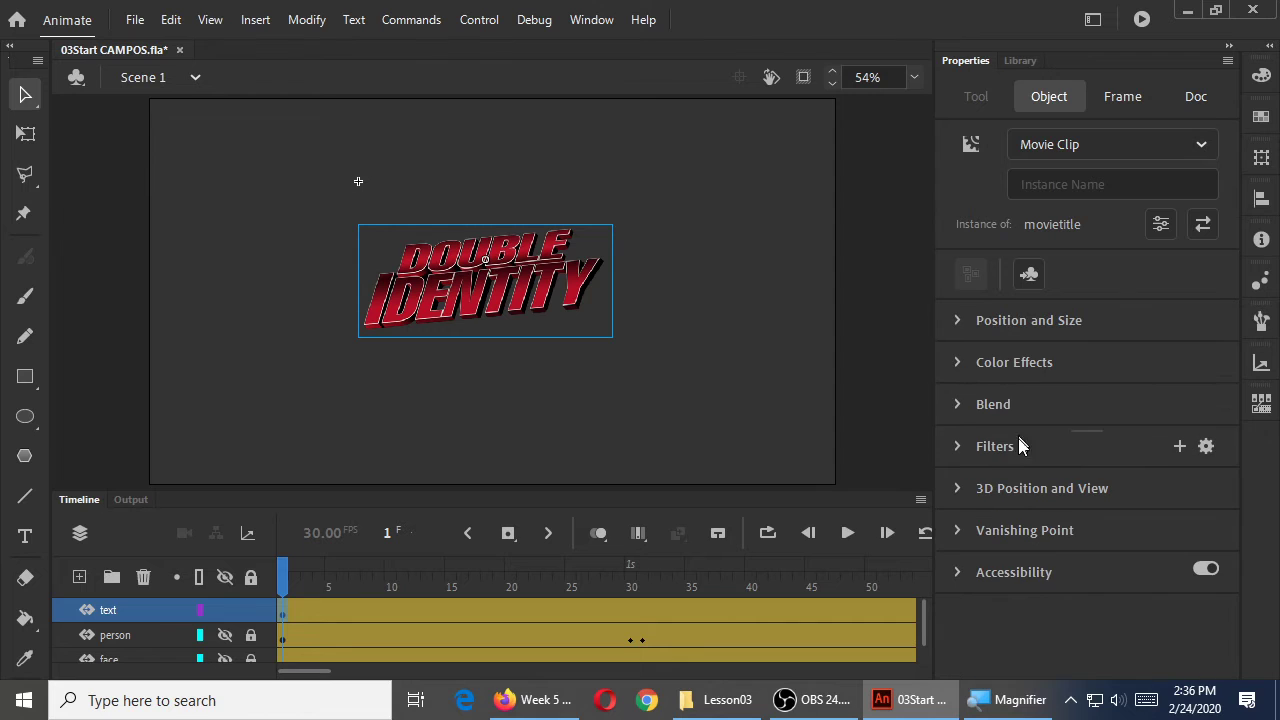
left_click(996, 446)
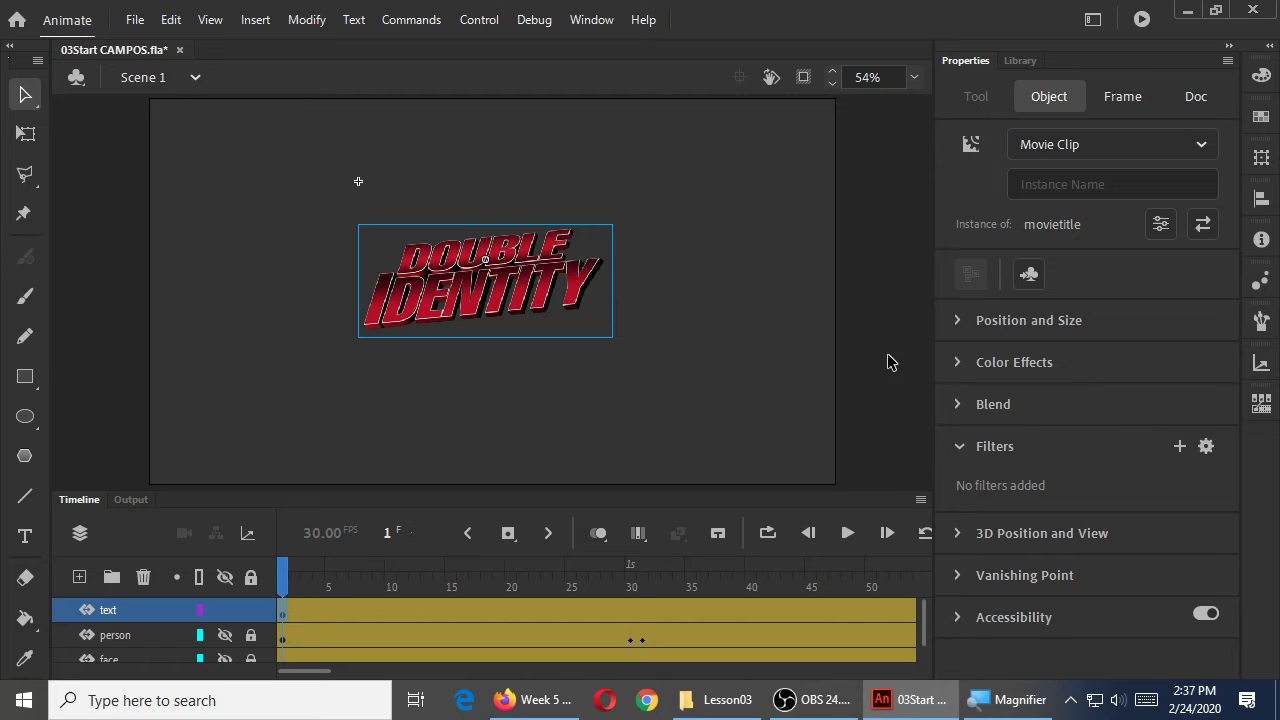
Step: Add a Blur filter to the movietitle instance at frame 1 with linked Blur X and Blur Y values of 19
left_click(1181, 446)
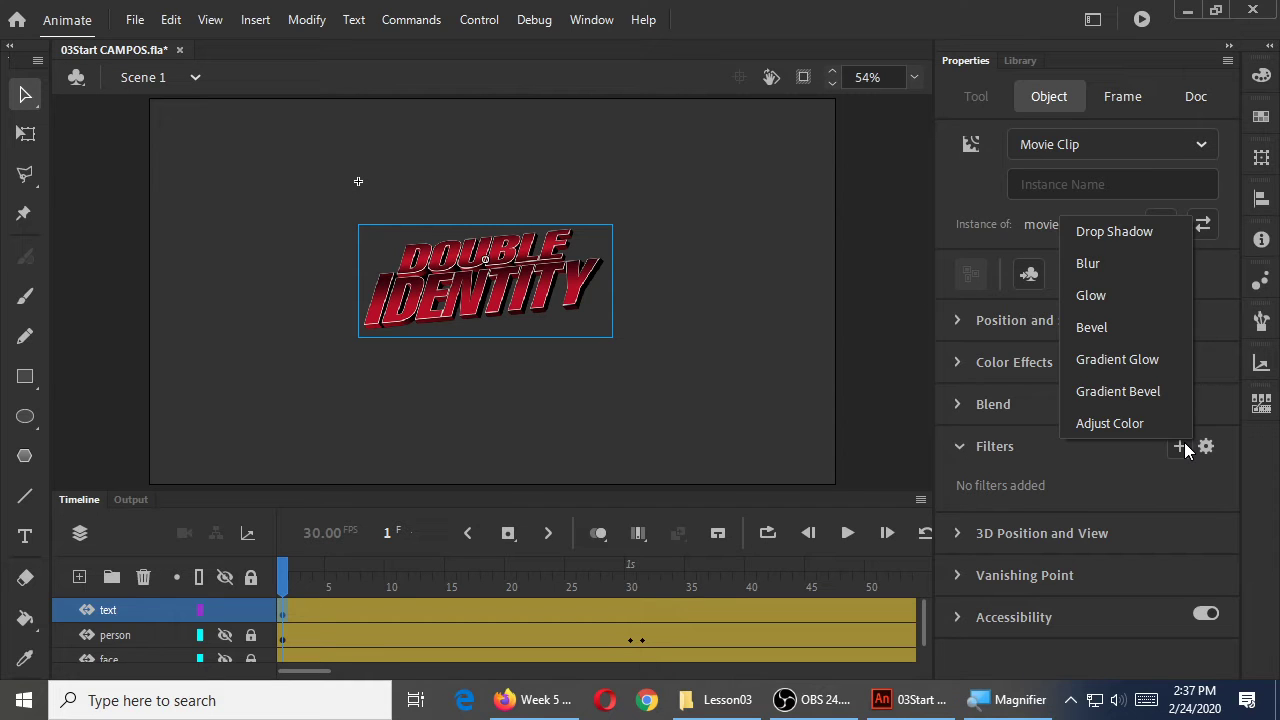
left_click(1103, 262)
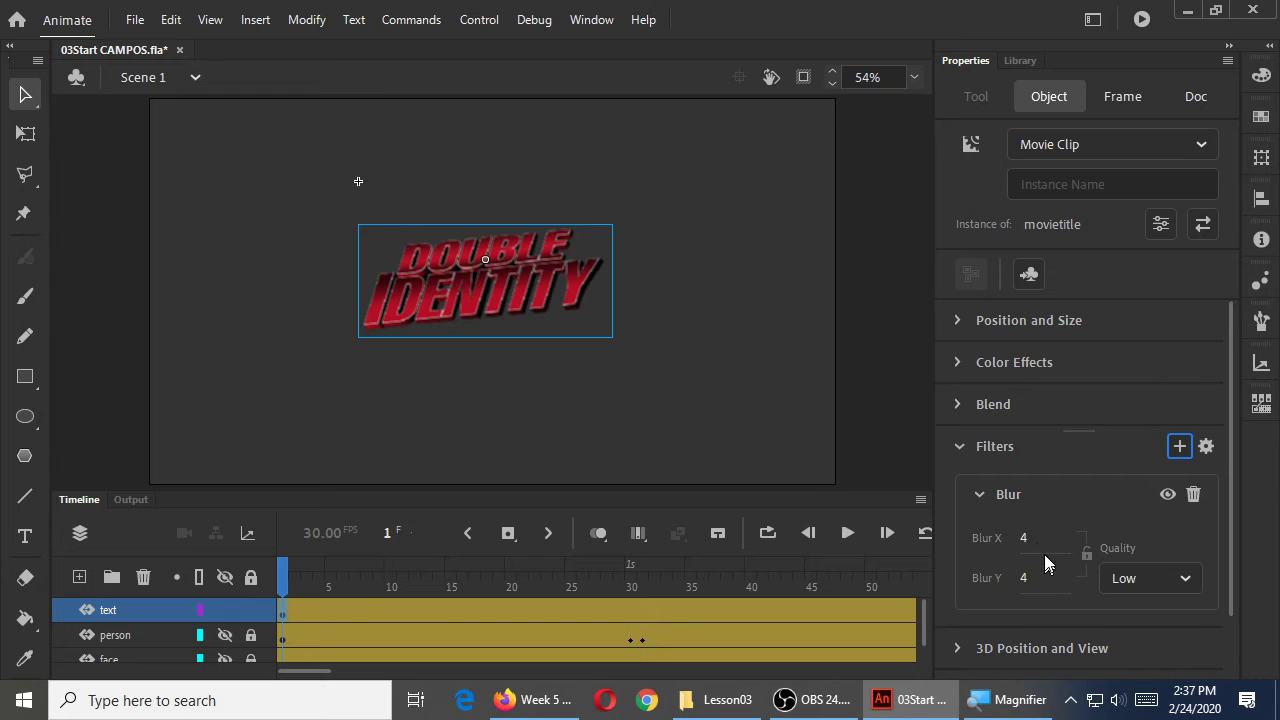
mouse_move(1027, 543)
left_mouse_down()
mouse_move(1065, 548)
mouse_move(986, 545)
mouse_move(1046, 542)
mouse_move(1005, 545)
mouse_move(1034, 541)
left_mouse_up()
mouse_move(1024, 537)
left_mouse_down()
mouse_move(1072, 537)
mouse_move(1009, 541)
mouse_move(1043, 541)
mouse_move(1014, 541)
mouse_move(1027, 540)
left_mouse_up()
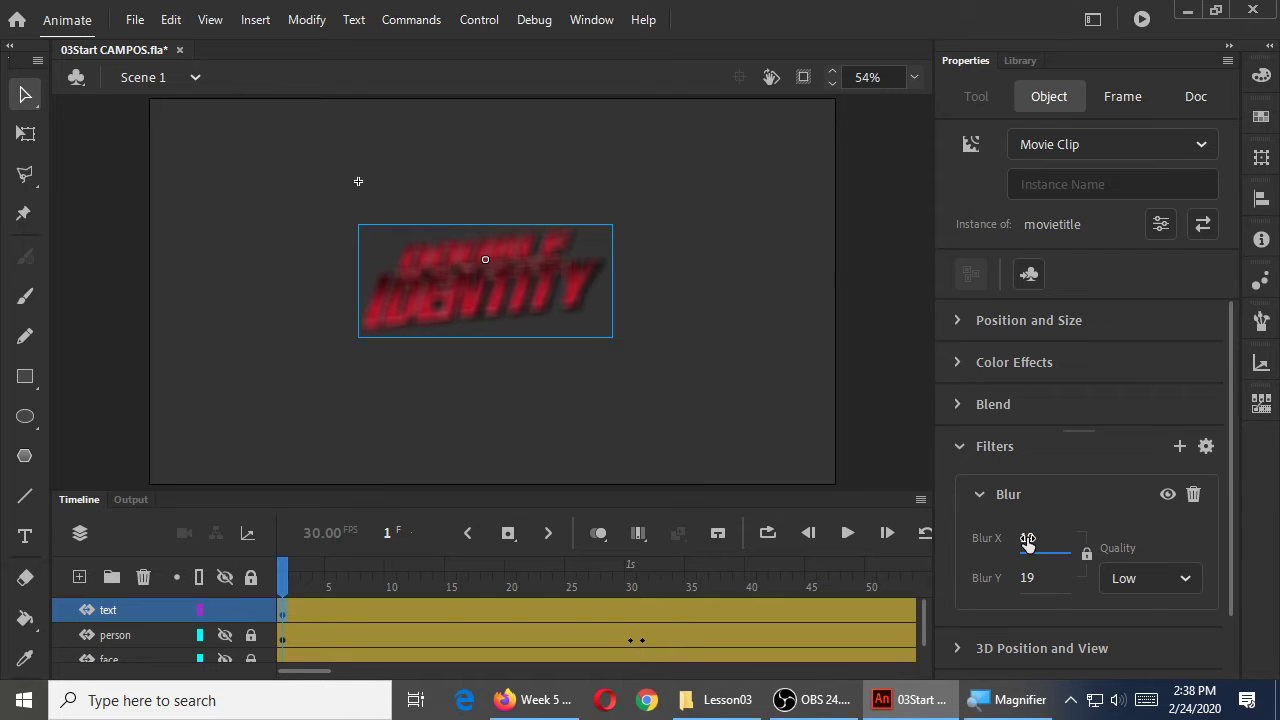
Step: Set the Blur filter's linked Blur X and Blur Y to 31 for the movietitle instance at frame 1
left_click(291, 576)
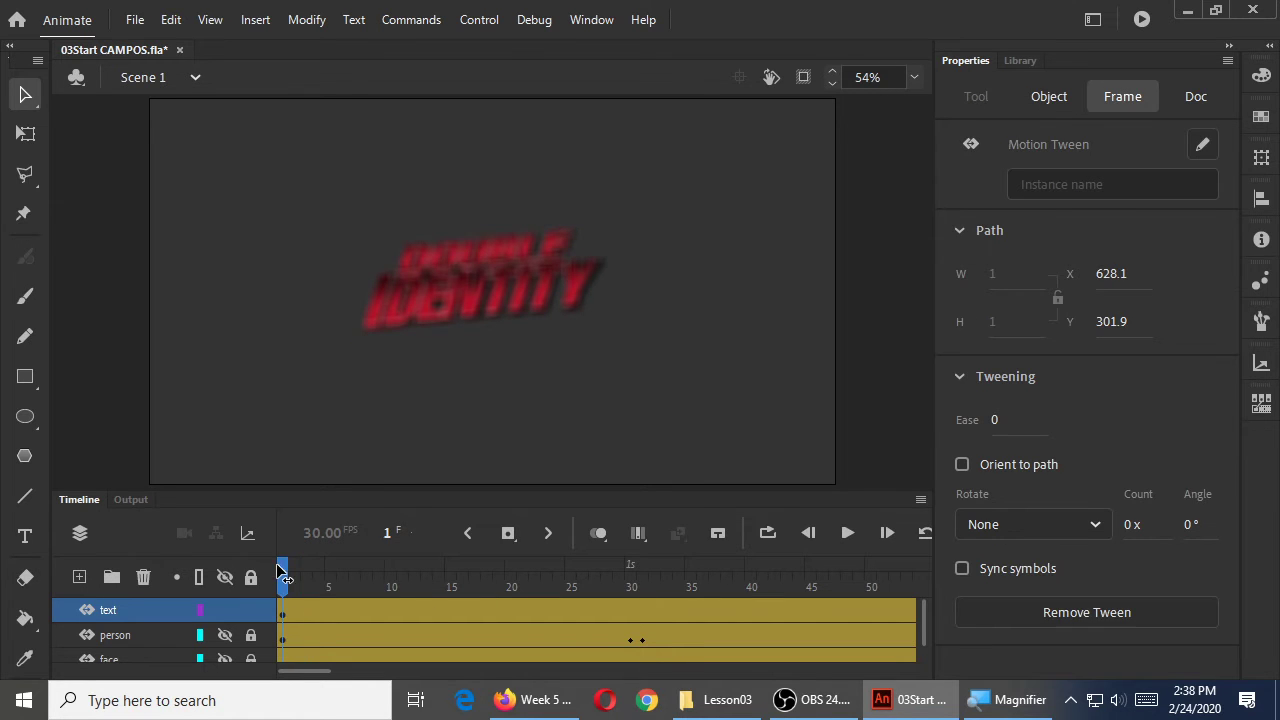
left_click(284, 576)
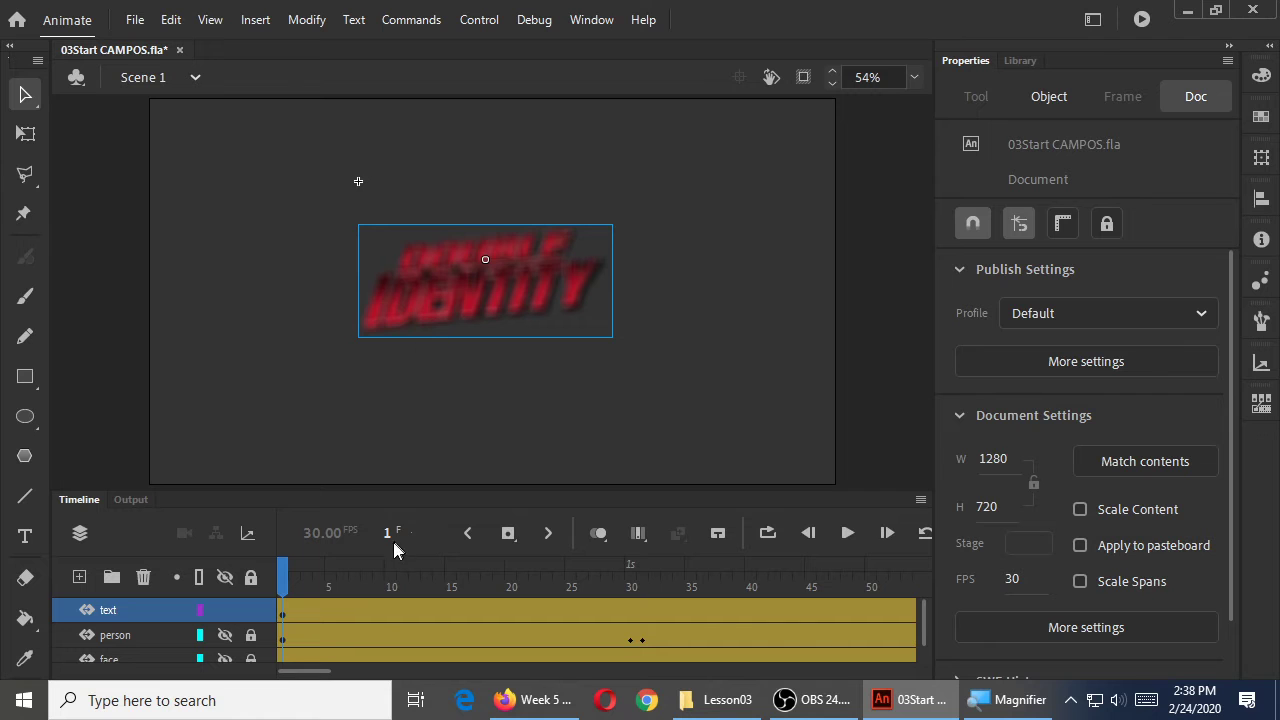
right_click(461, 310)
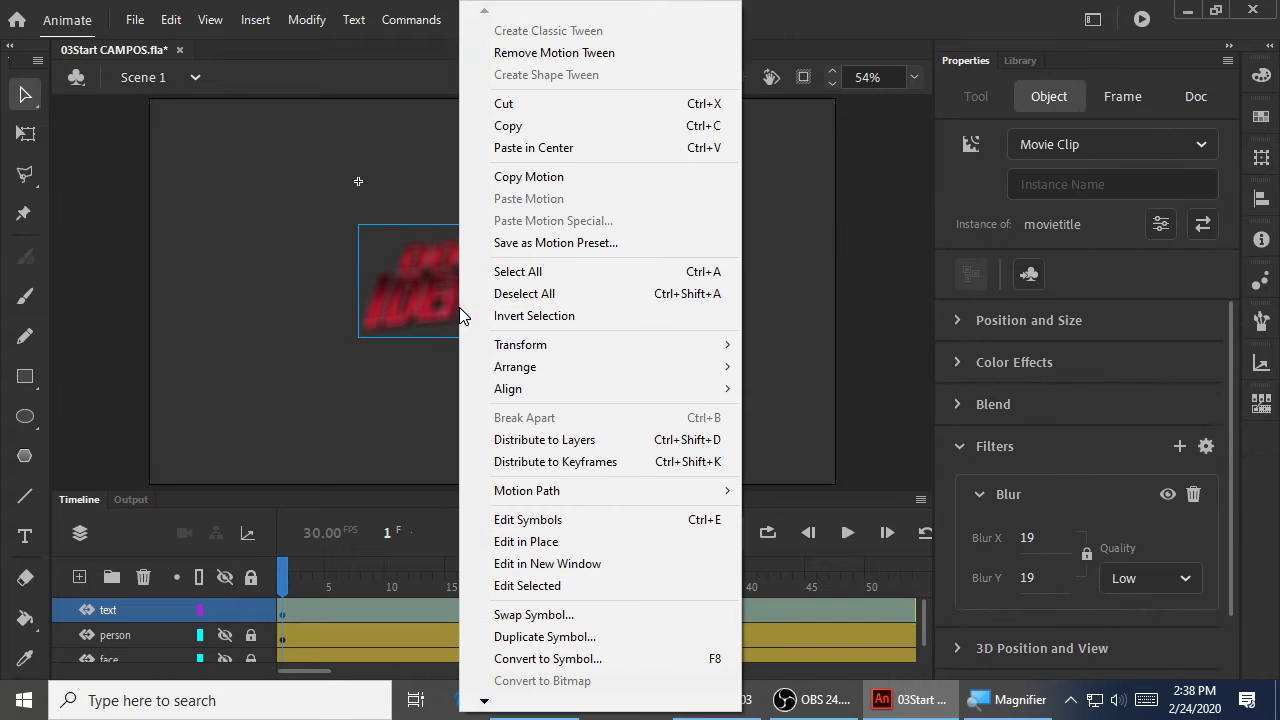
left_click(588, 54)
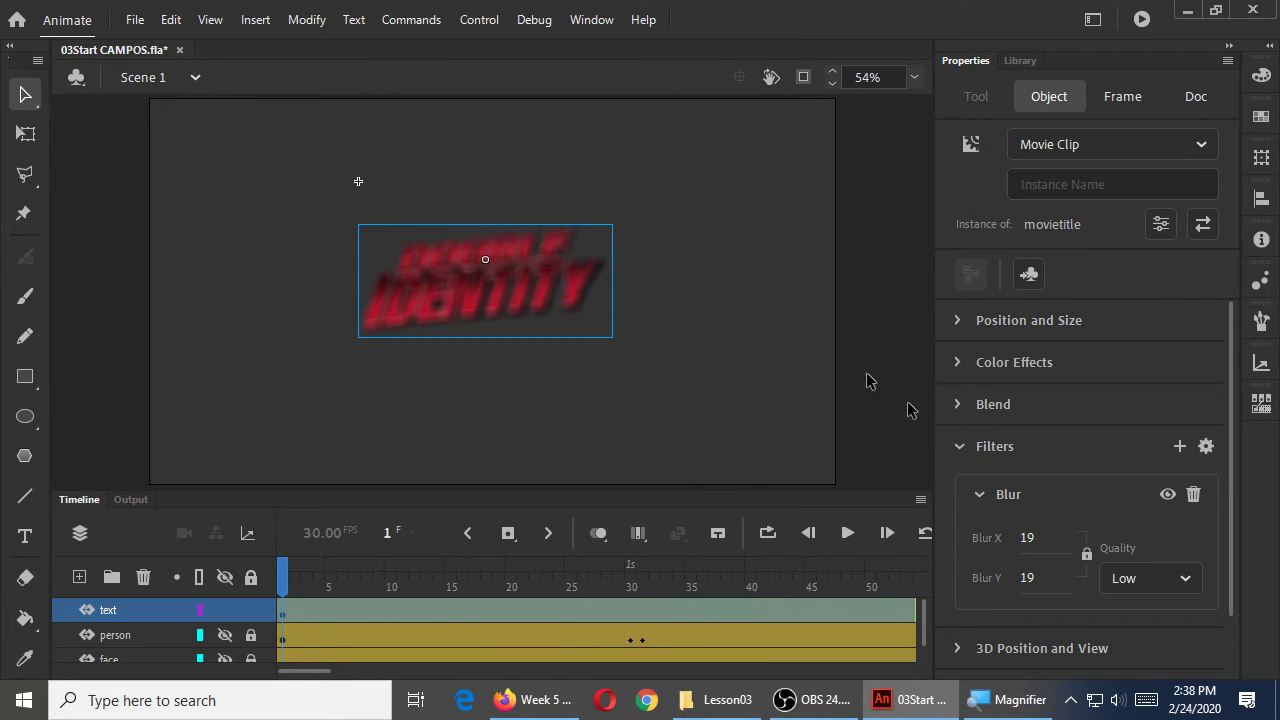
left_click_drag(1024, 537, 1038, 535)
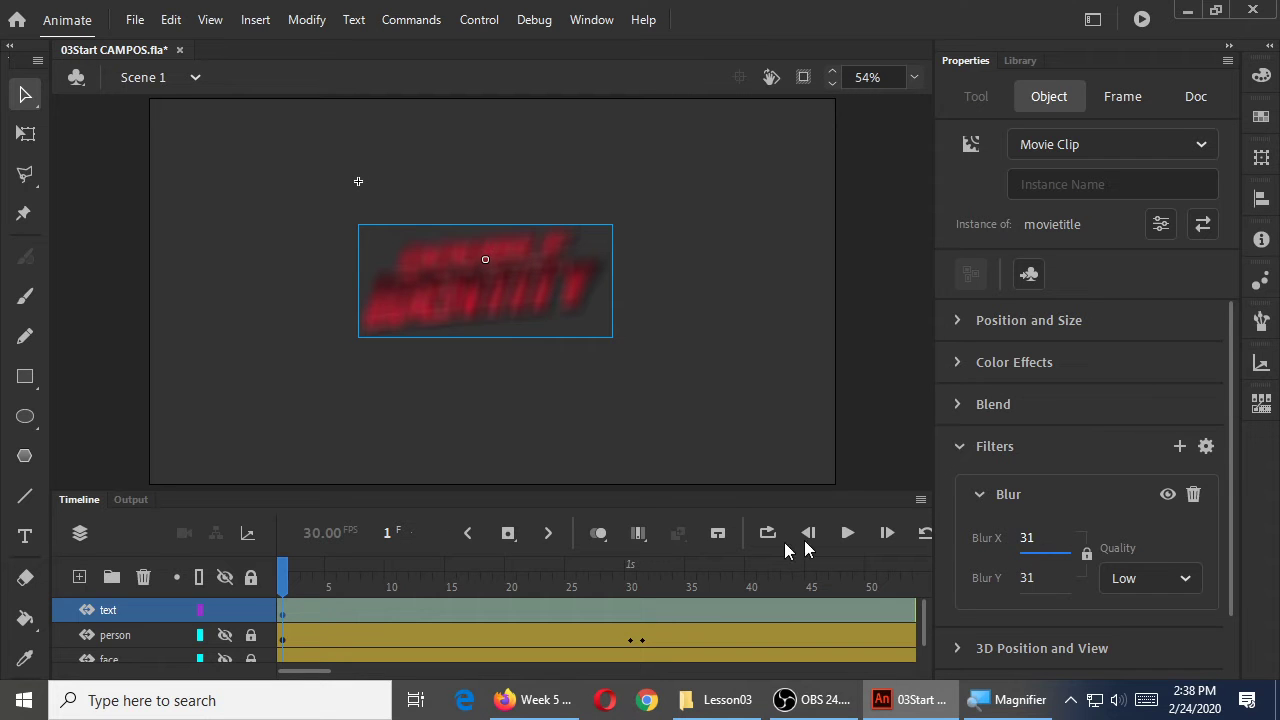
Step: Set the movietitle instance's linked Blur X and Blur Y to 0 at frame 30 of the text layer
left_click(631, 588)
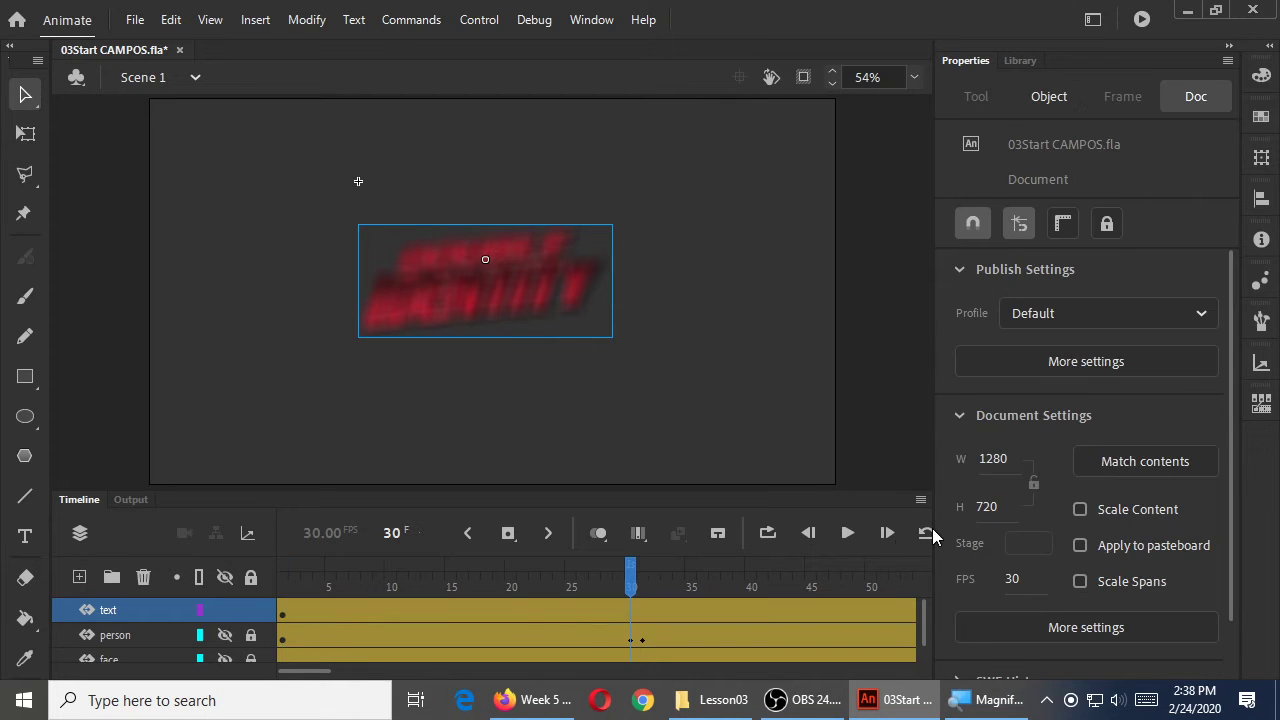
left_click(630, 604)
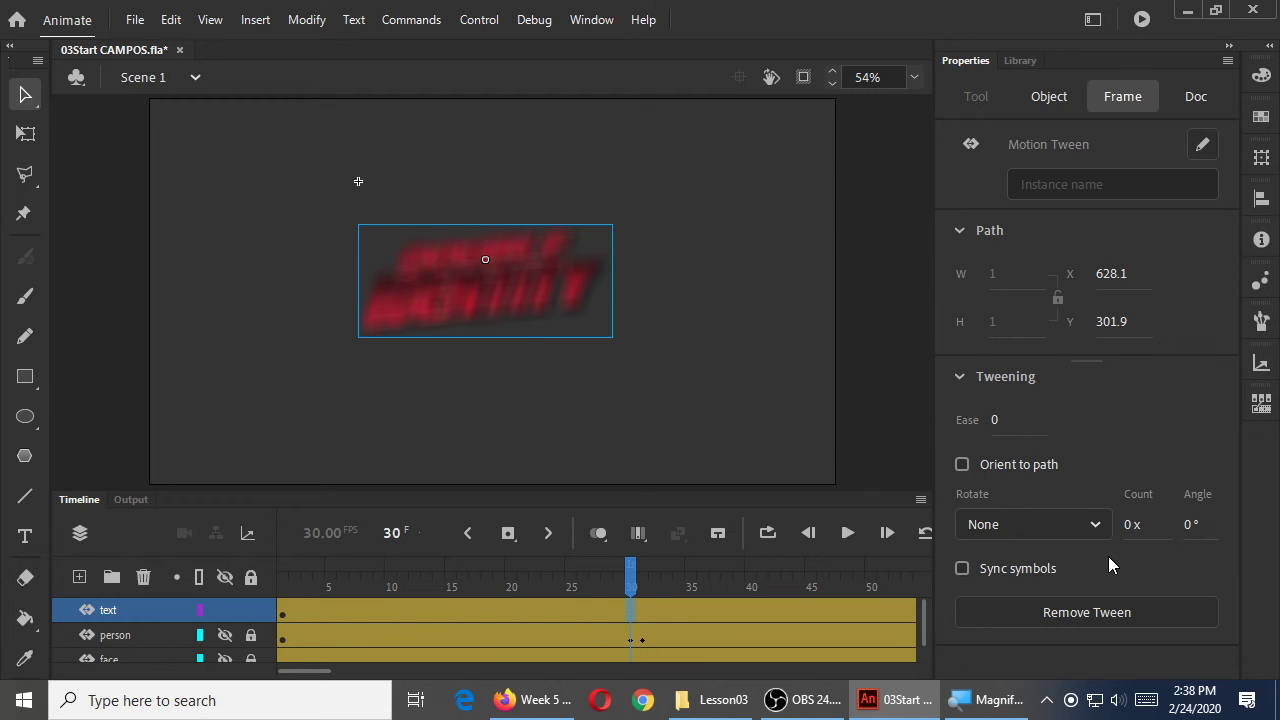
left_click(540, 285)
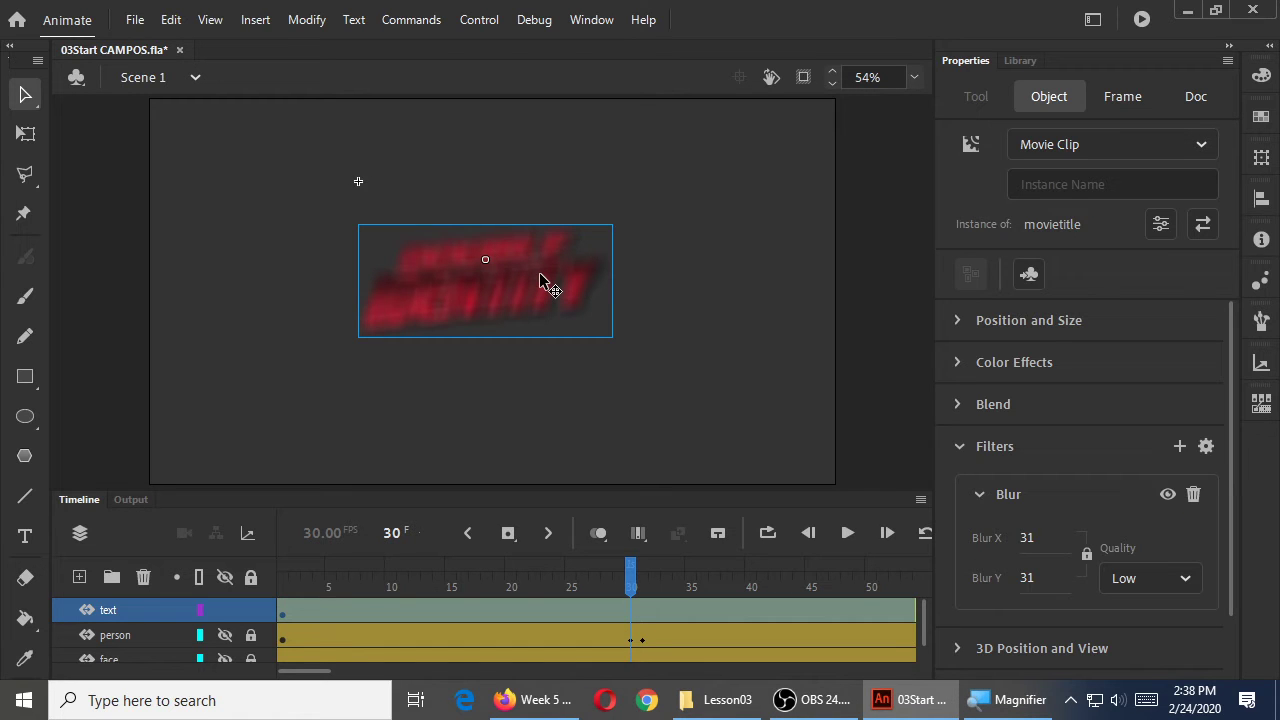
left_click(668, 390)
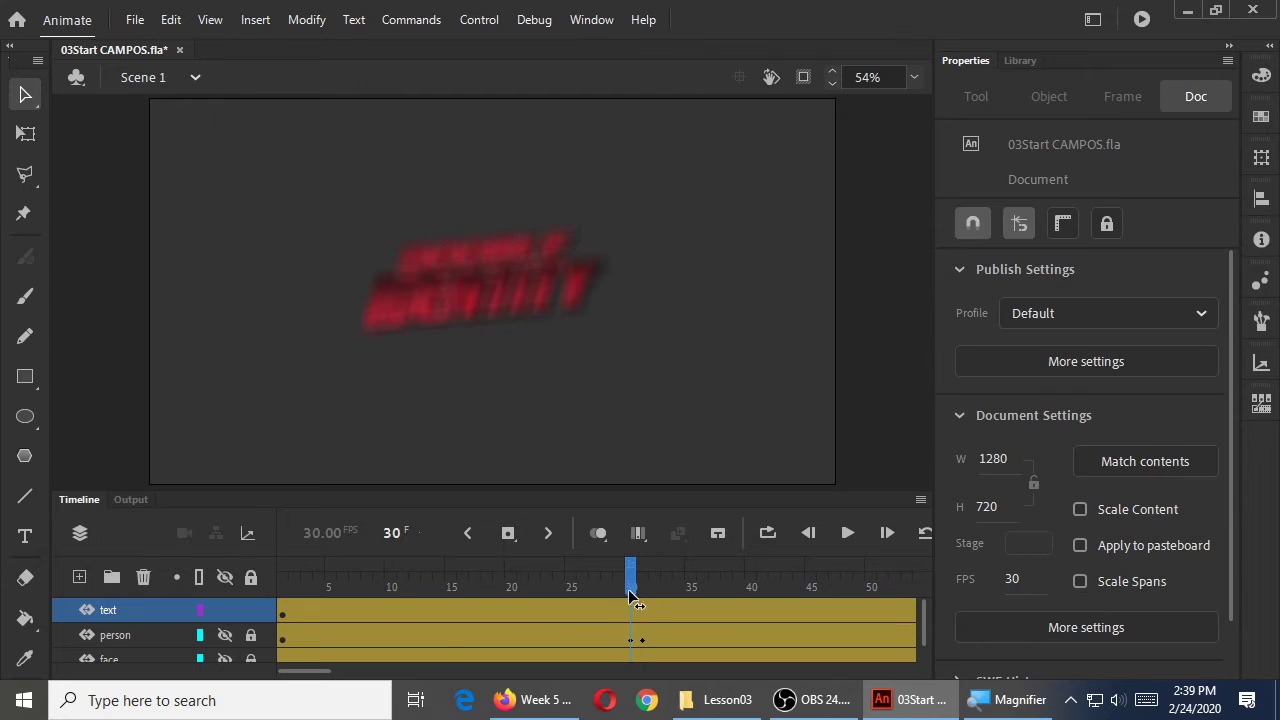
left_click(516, 287)
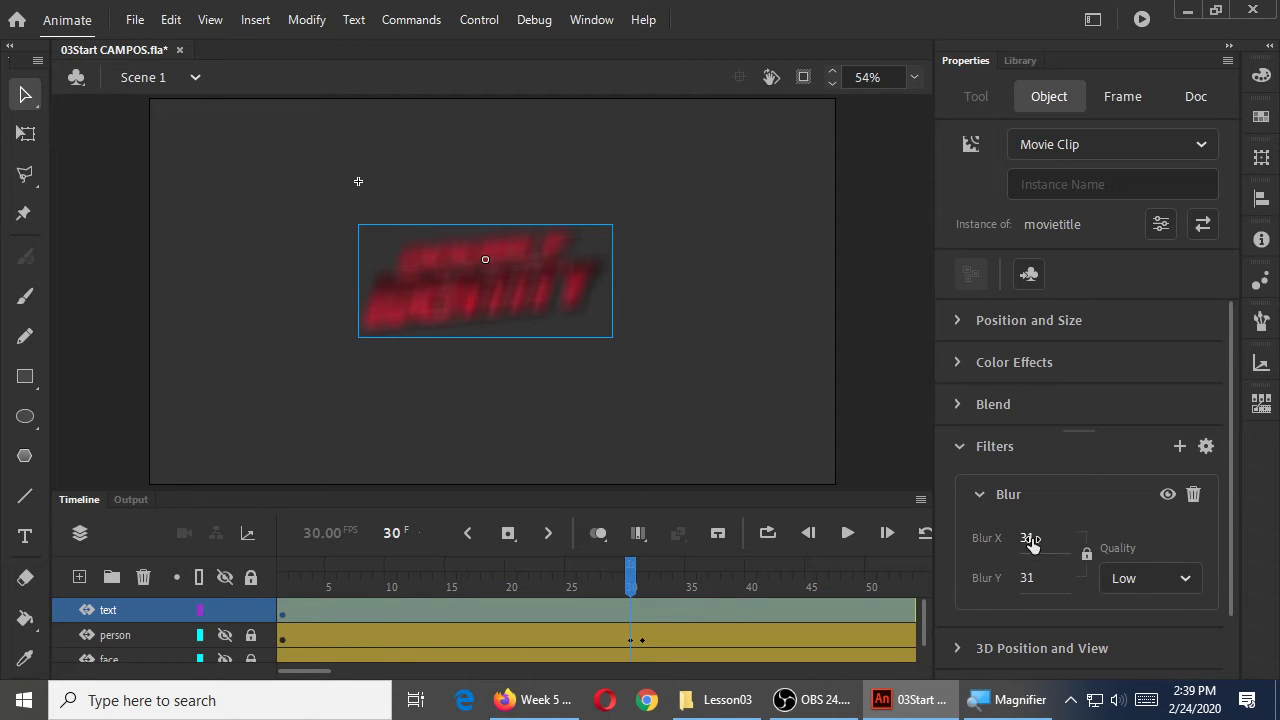
left_click_drag(1036, 538, 849, 543)
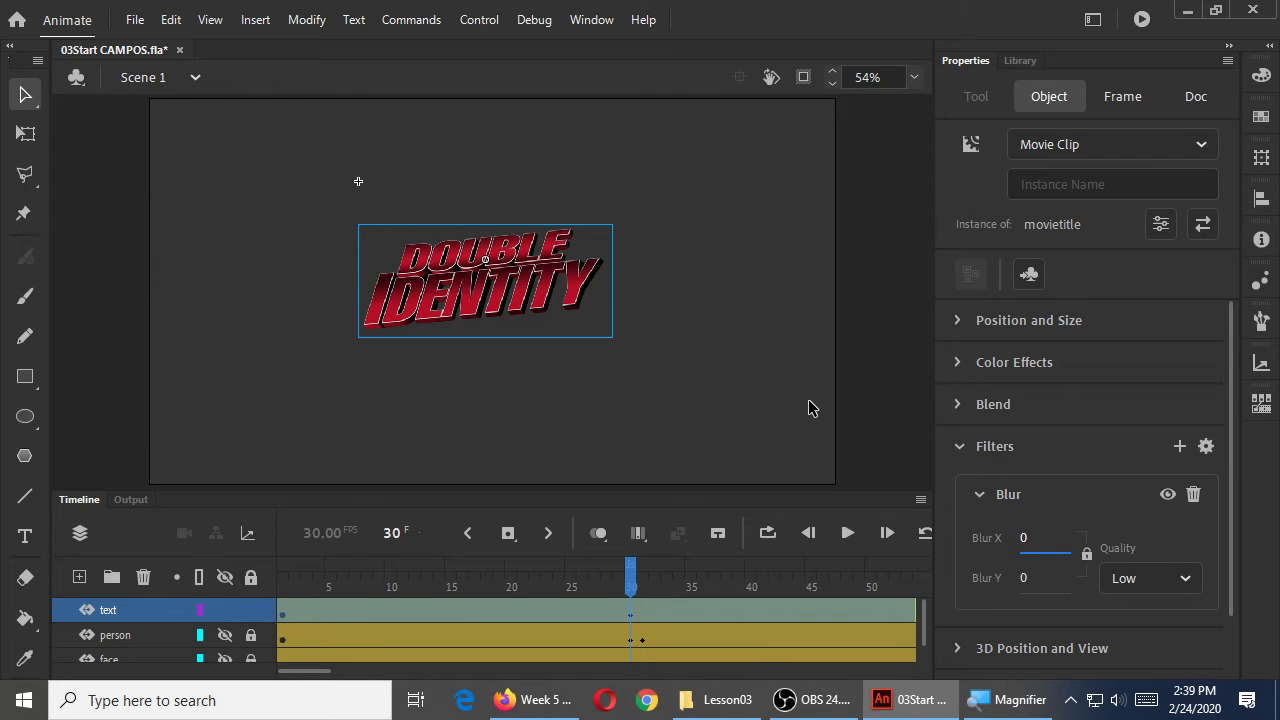
Step: Play the title's blur animation repeatedly from frame 1 to examine how it comes into focus
left_click(286, 587)
key("Return")
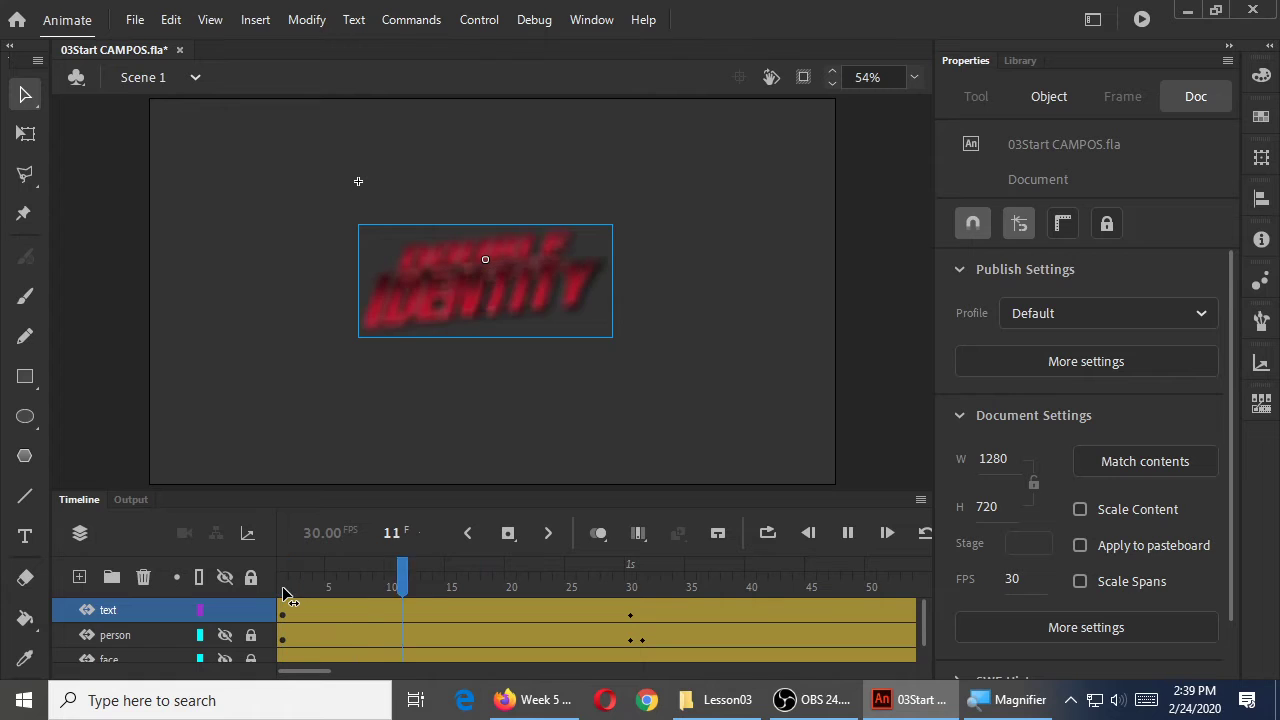
key("Return")
left_click(290, 585)
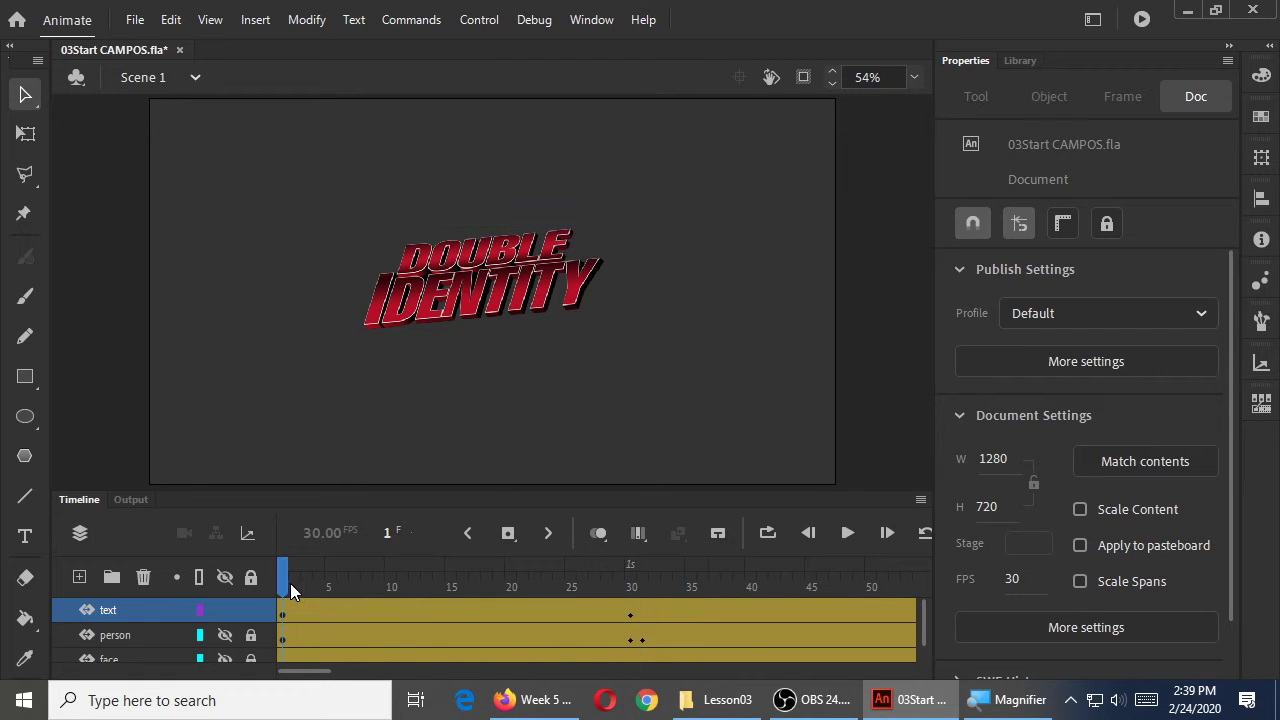
key("Return")
key("Return")
mouse_move(288, 584)
left_mouse_down()
mouse_move(445, 592)
mouse_move(266, 606)
mouse_move(311, 603)
mouse_move(283, 603)
left_mouse_up()
mouse_move(283, 603)
left_mouse_down()
mouse_move(591, 588)
mouse_move(250, 610)
mouse_move(589, 609)
mouse_move(262, 612)
left_mouse_up()
key("Return")
left_click(281, 590)
mouse_move(283, 593)
left_mouse_down()
mouse_move(633, 592)
mouse_move(263, 590)
left_mouse_up()
Step: Select the movietitle instance at frame 1 of the text layer and collapse its Blur filter settings
left_click(281, 610)
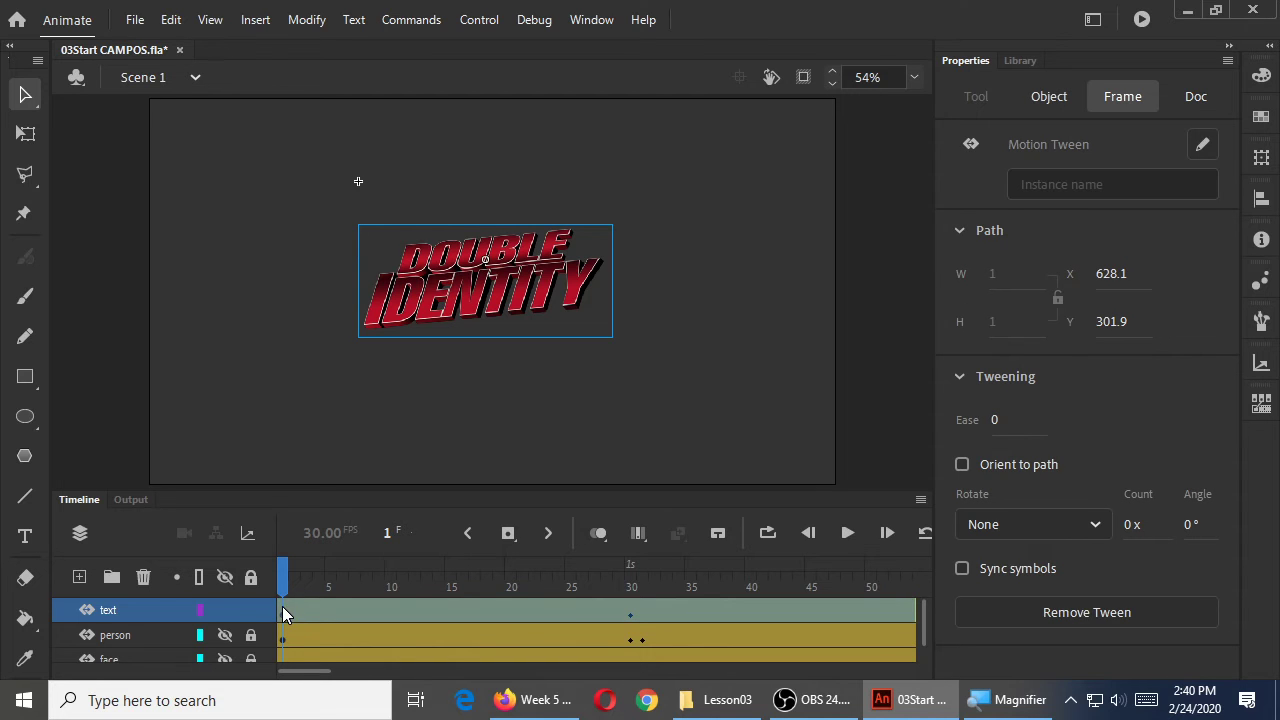
left_click(555, 288)
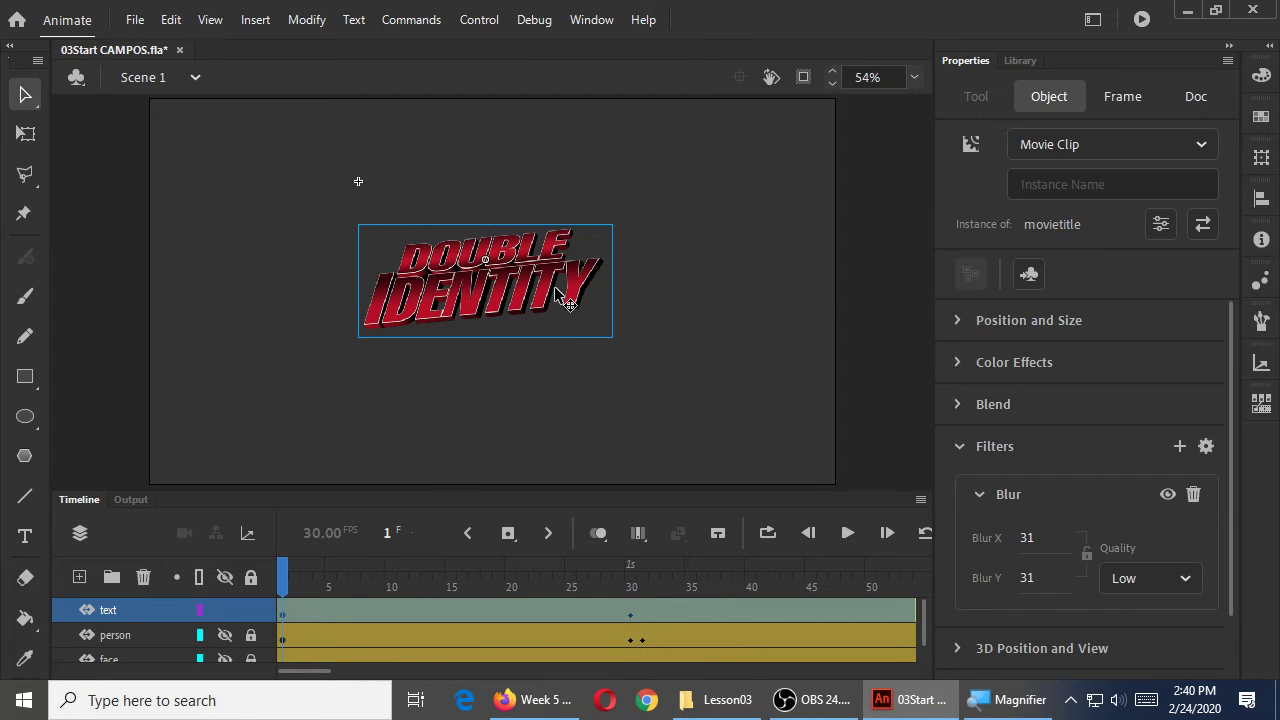
scroll(1061, 466, "down", 1)
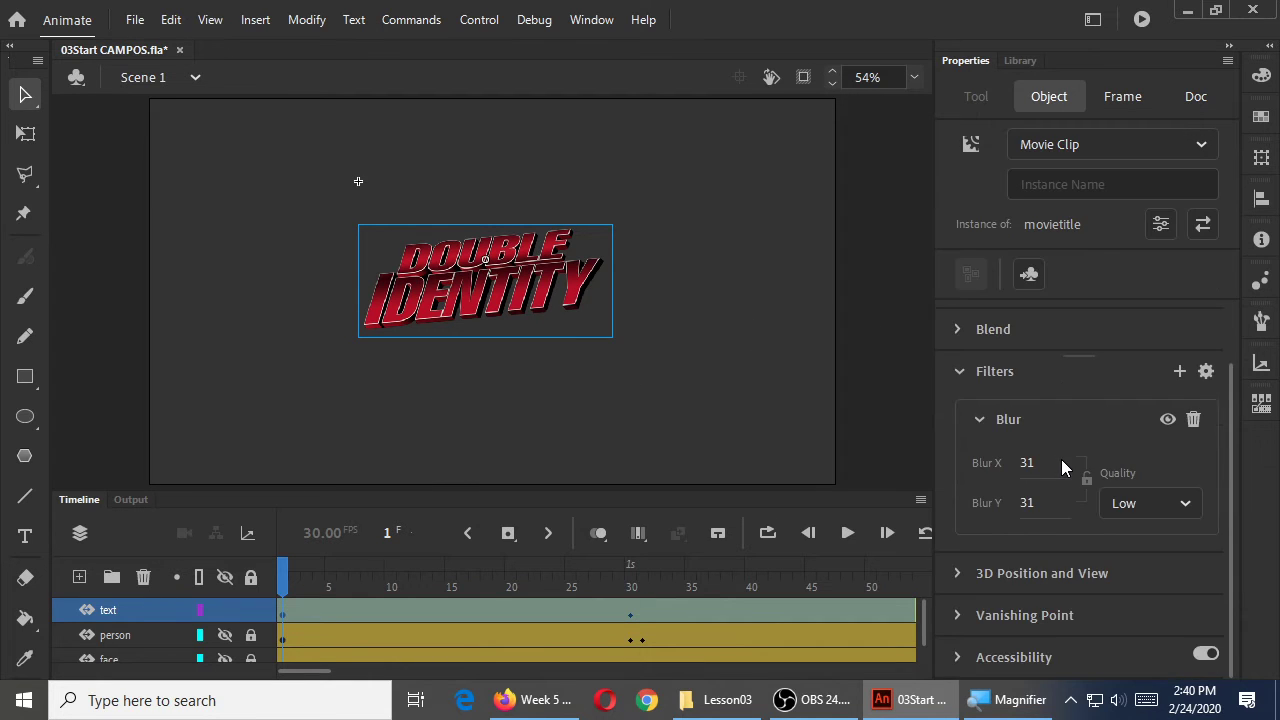
left_click(977, 418)
left_click(979, 489)
left_click(979, 489)
left_click(979, 489)
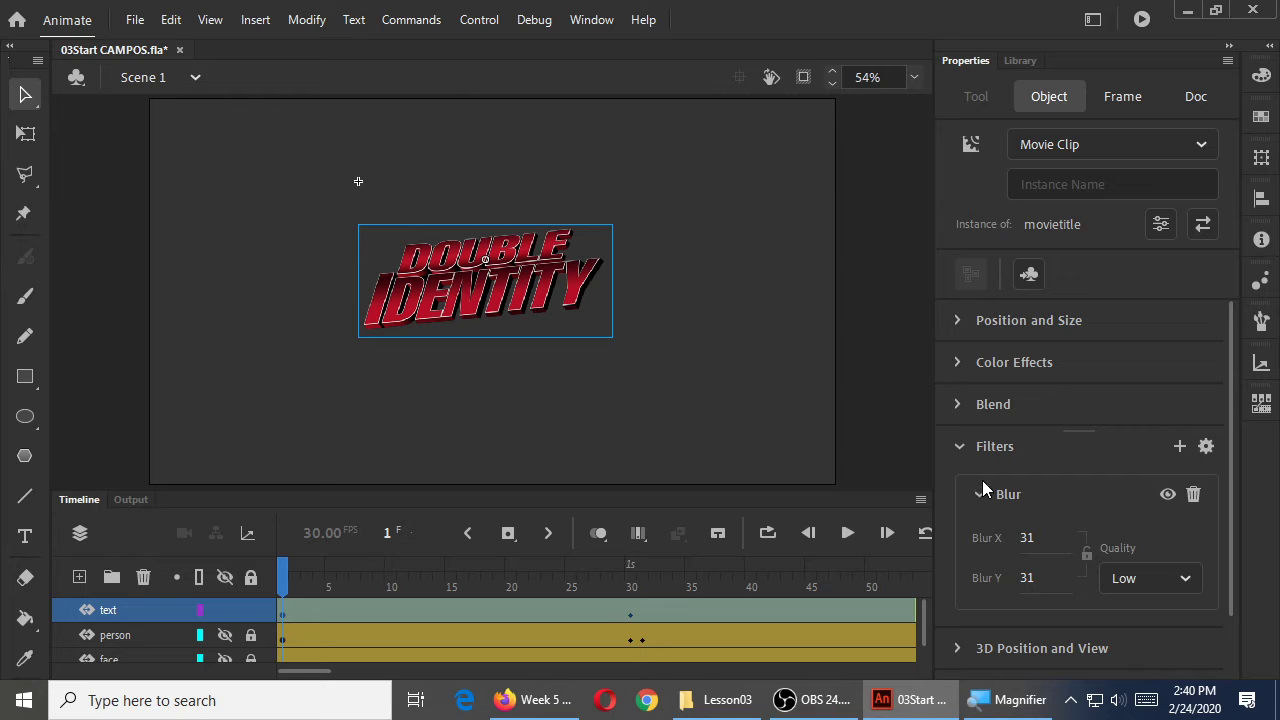
left_click(975, 492)
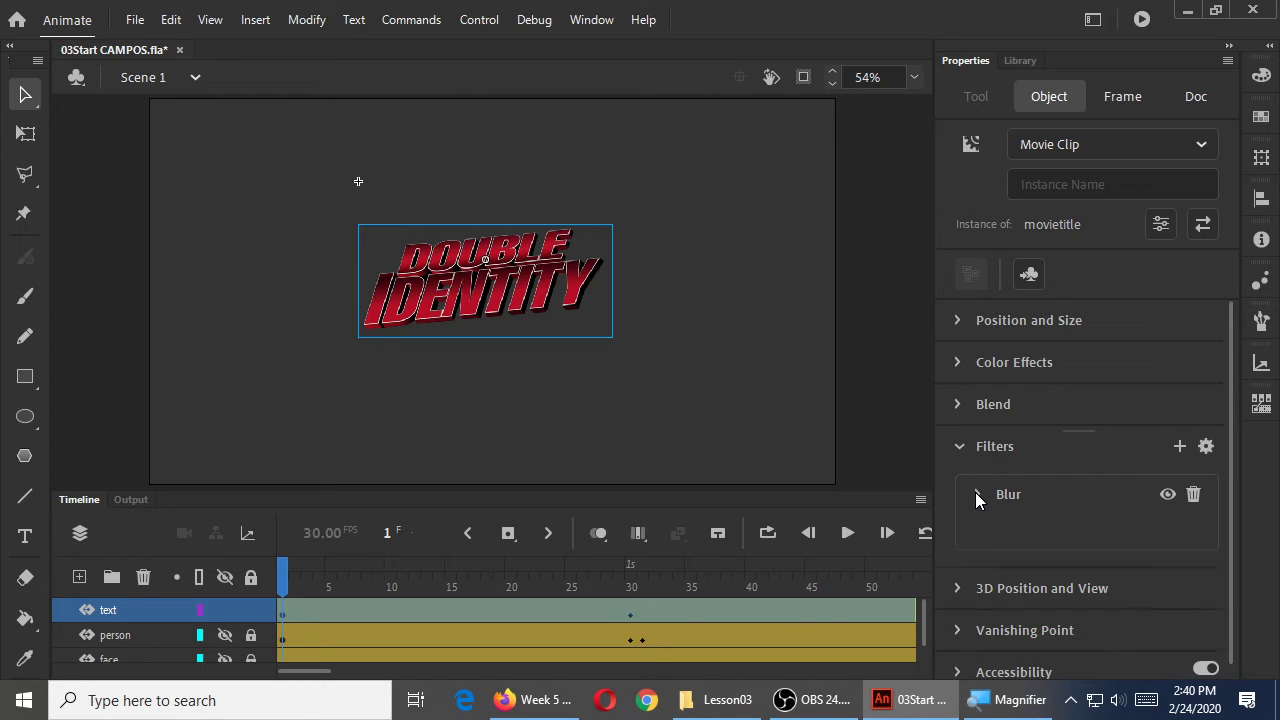
Step: Add a Glow filter with 96% strength to the movietitle instance at frame 1
left_click(1180, 447)
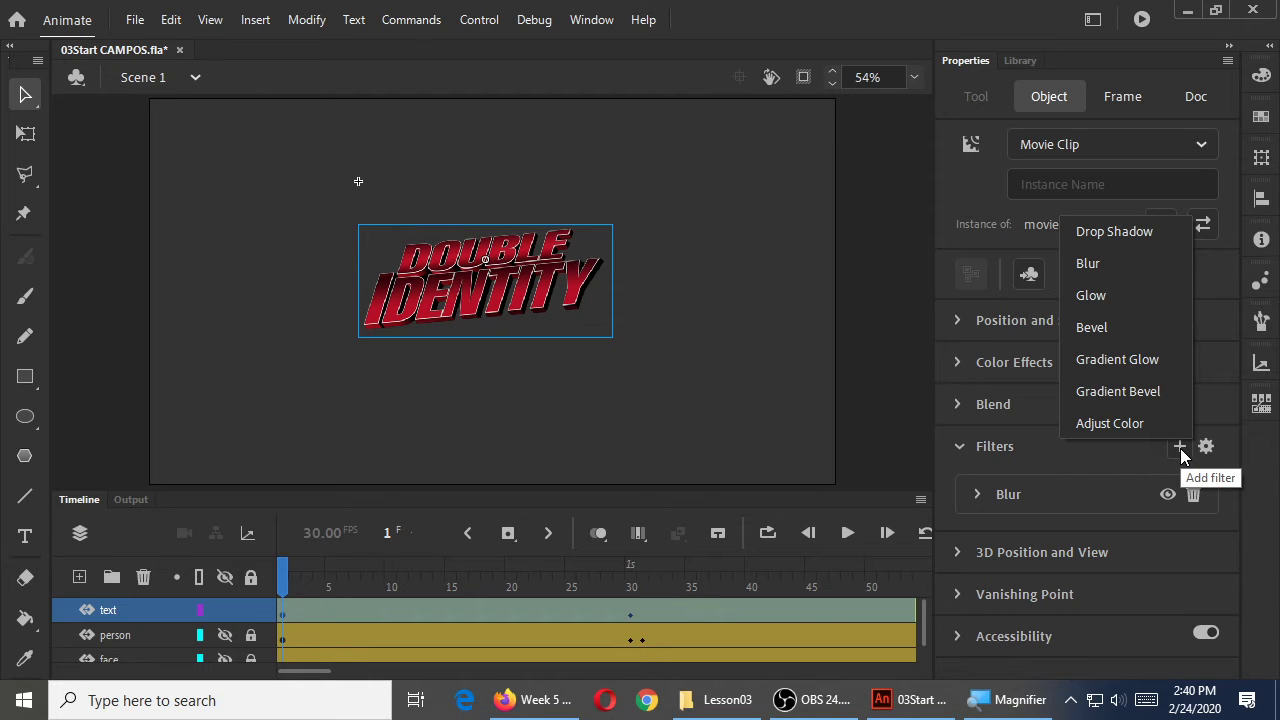
left_click(1100, 296)
left_click_drag(1163, 538, 1159, 538)
scroll(1230, 500, "down", 3)
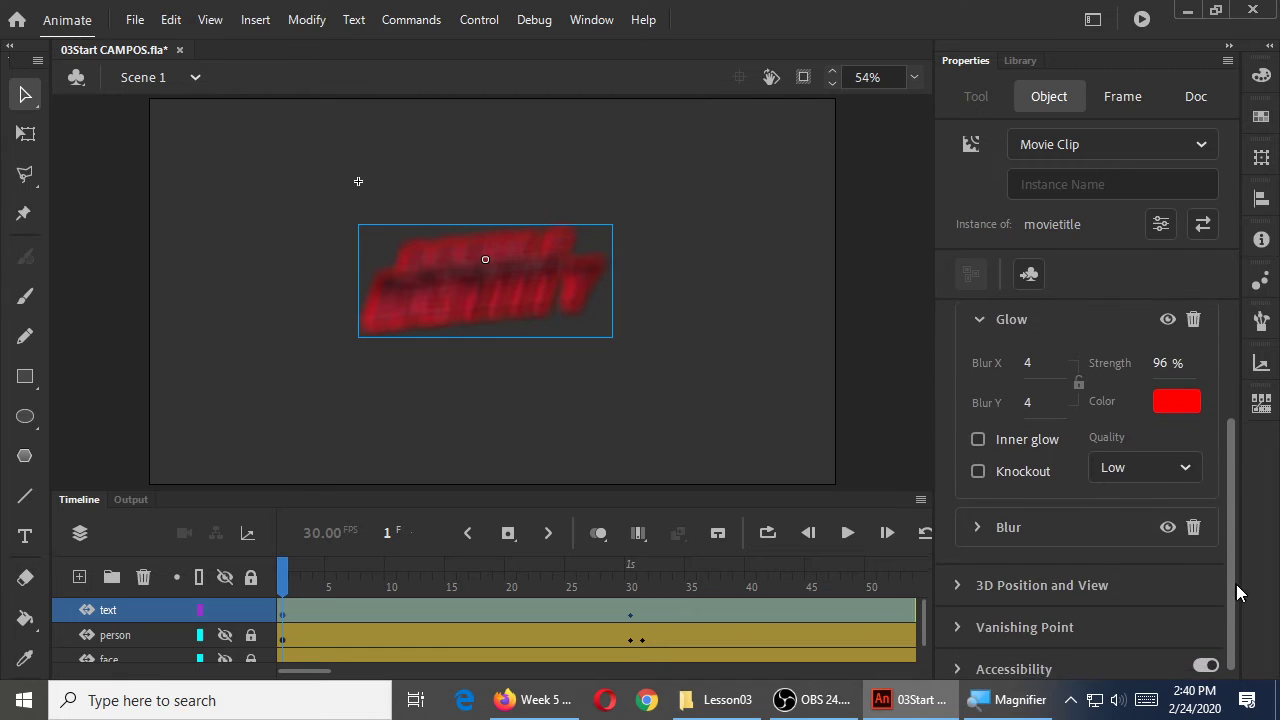
scroll(1239, 546, "up", 1)
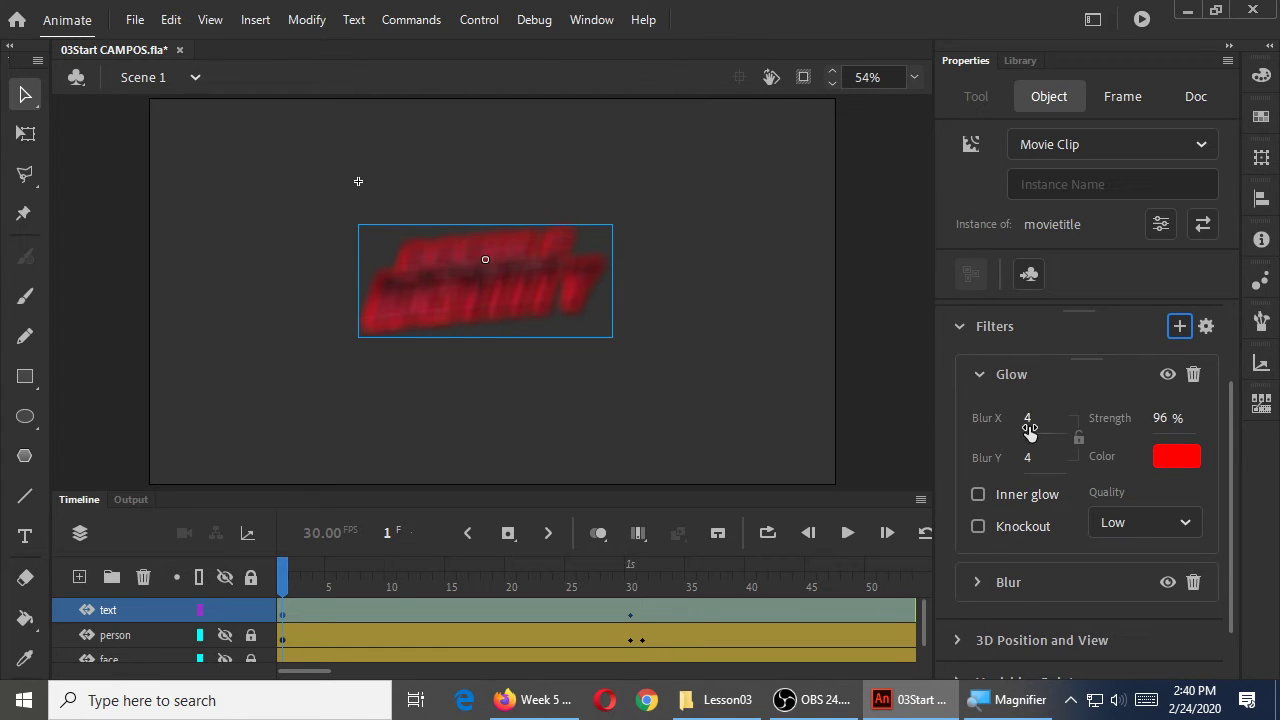
Step: Try the Glow filter's Inner glow option on the title, turn it back off and enable Knockout
left_click(978, 495)
left_click(978, 495)
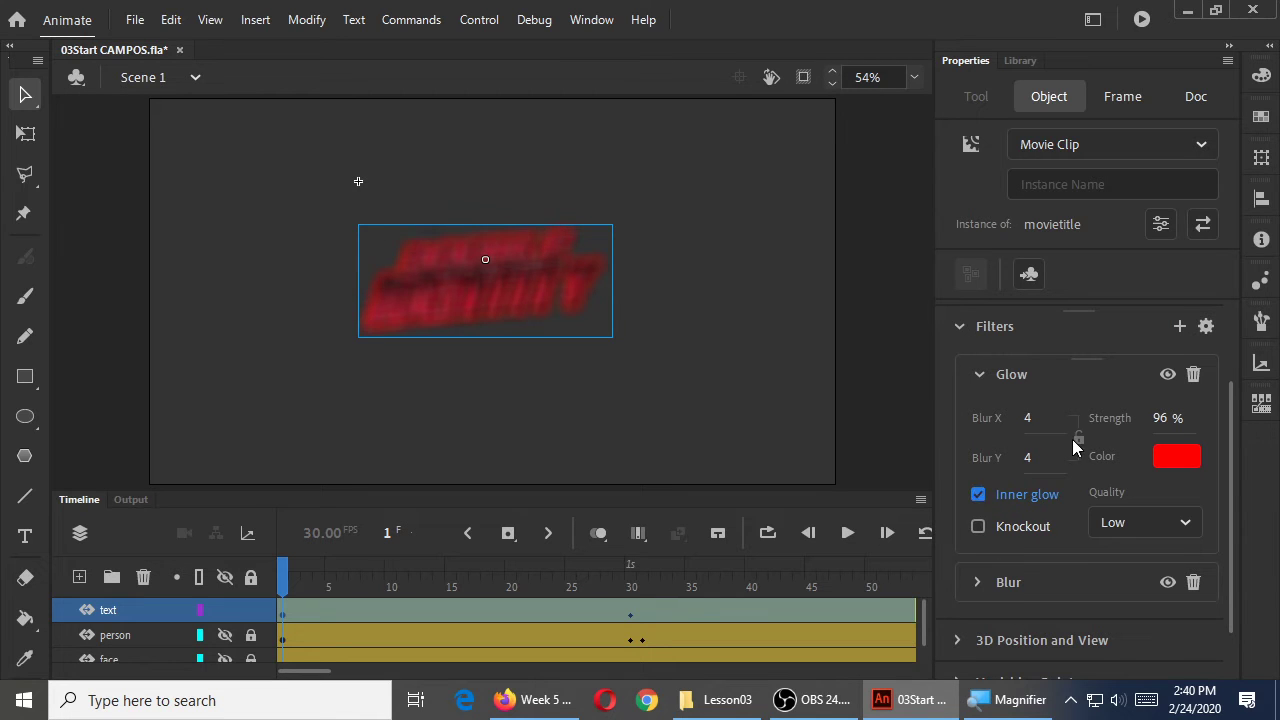
left_click(978, 495)
left_click(979, 526)
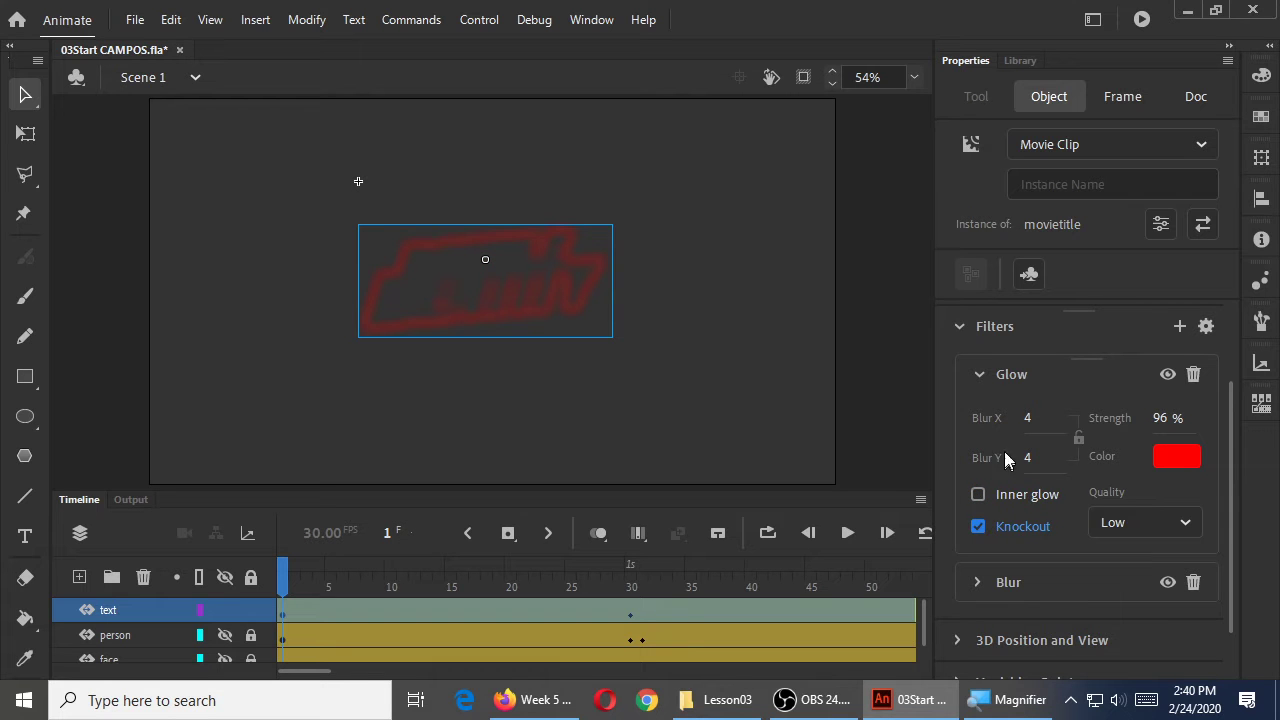
Step: Scrub the first frames of the glow effect, reselect the title at frame 1 and save the document
left_click_drag(283, 580, 316, 590)
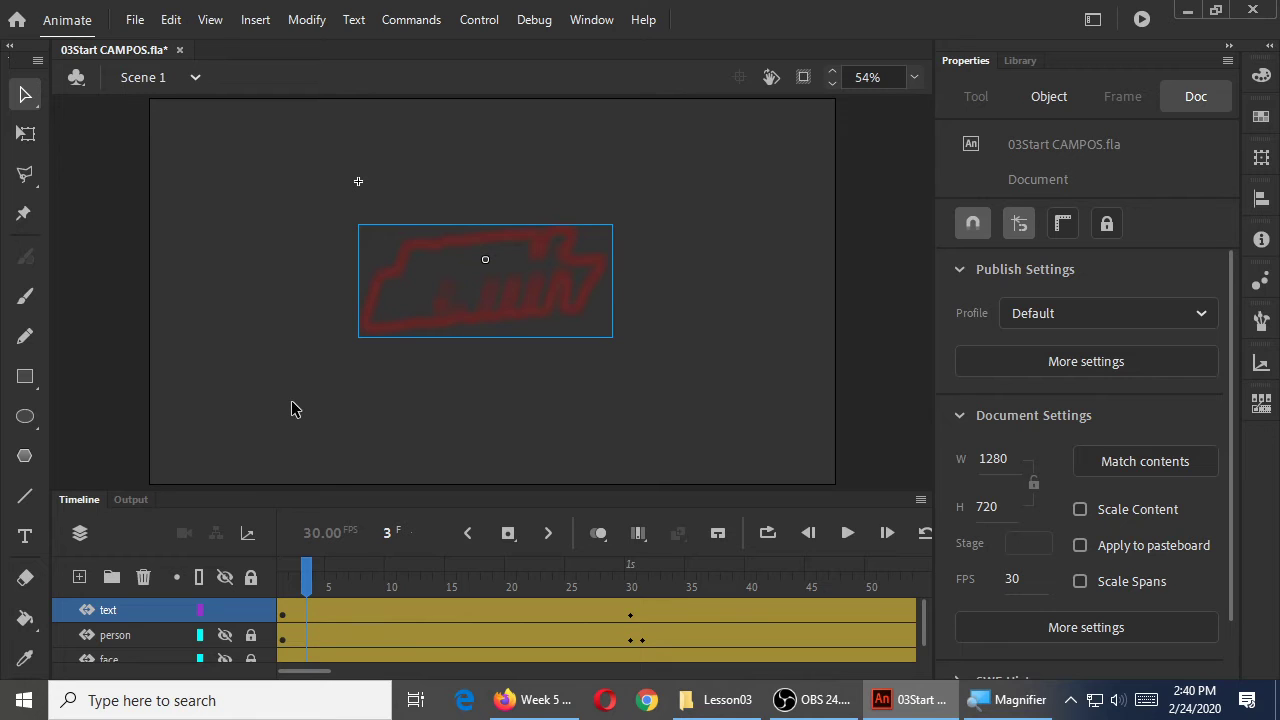
left_click_drag(310, 572, 280, 579)
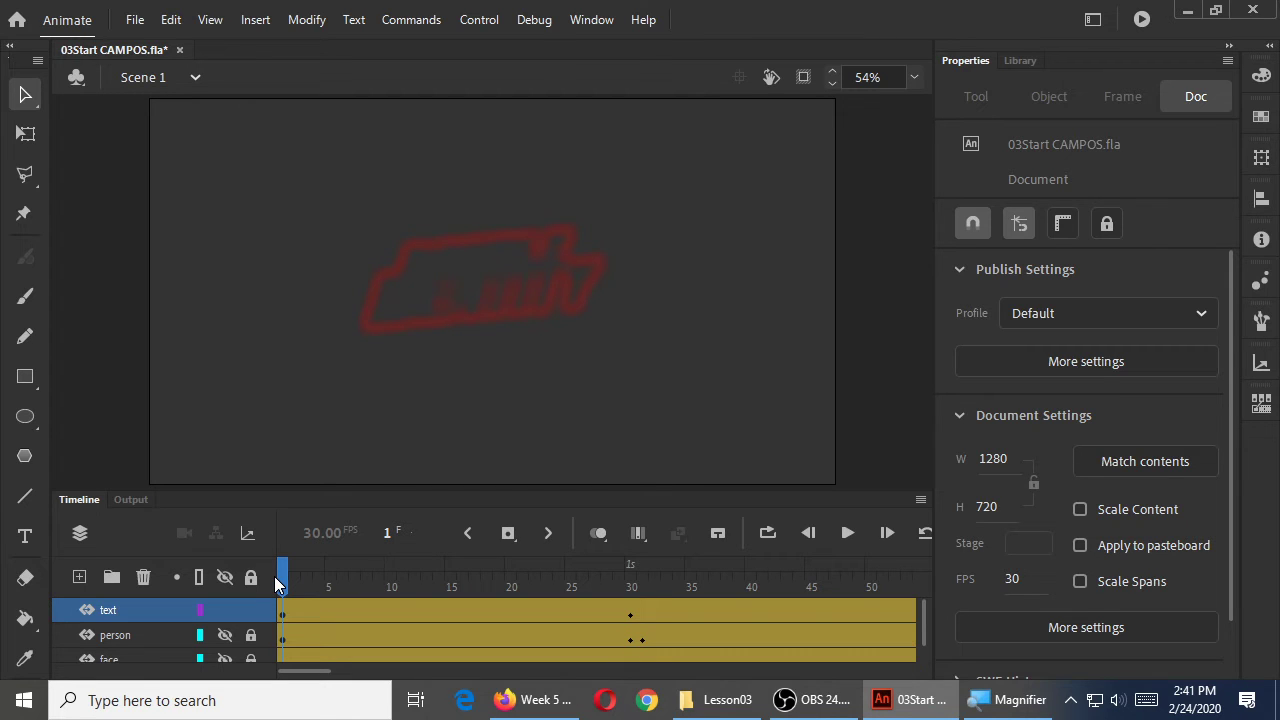
left_click(534, 287)
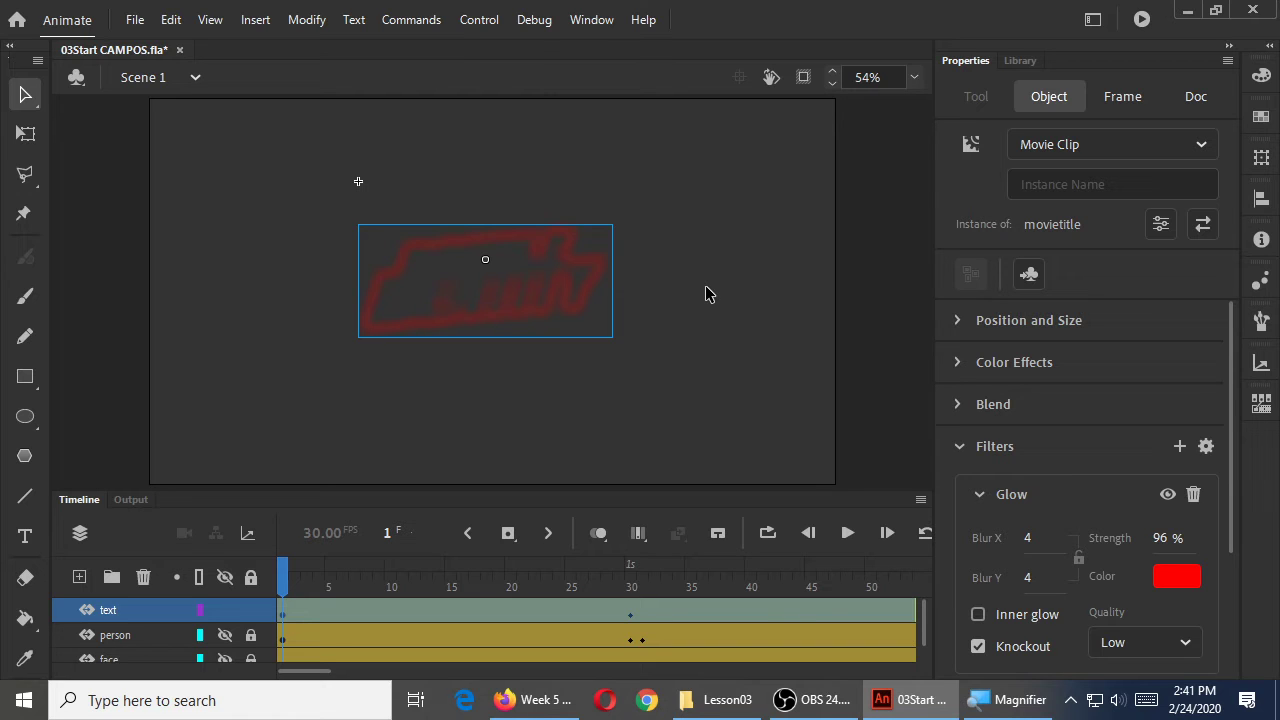
key("ctrl+s")
Step: Delete the Glow filter from the movietitle instance at frame 1
left_click_drag(288, 578, 285, 604)
left_click(285, 608)
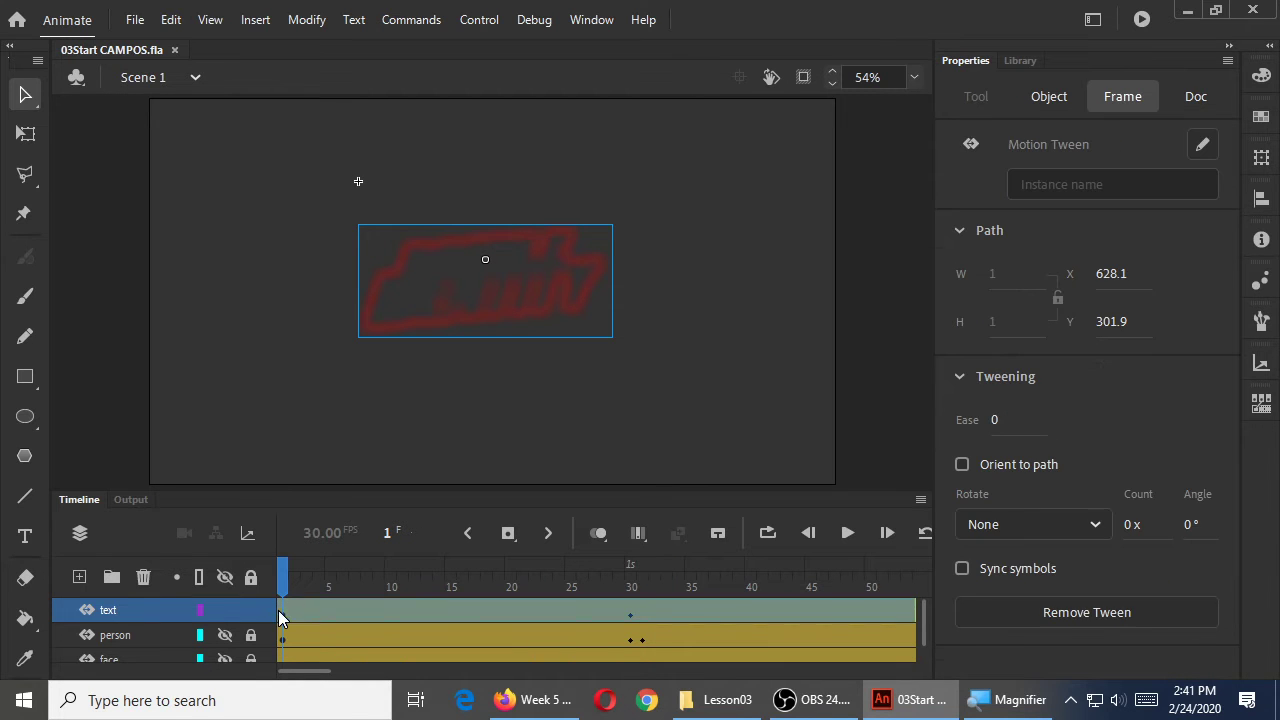
left_click(583, 289)
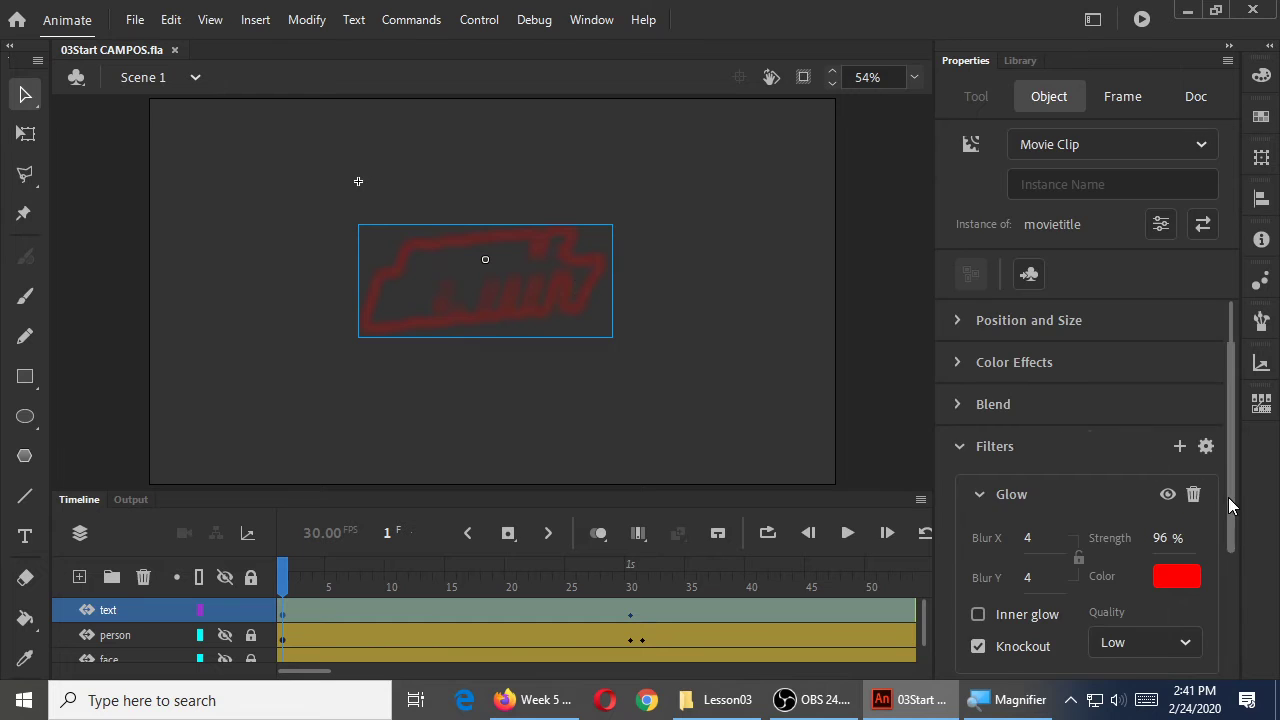
scroll(1107, 508, "down", 2)
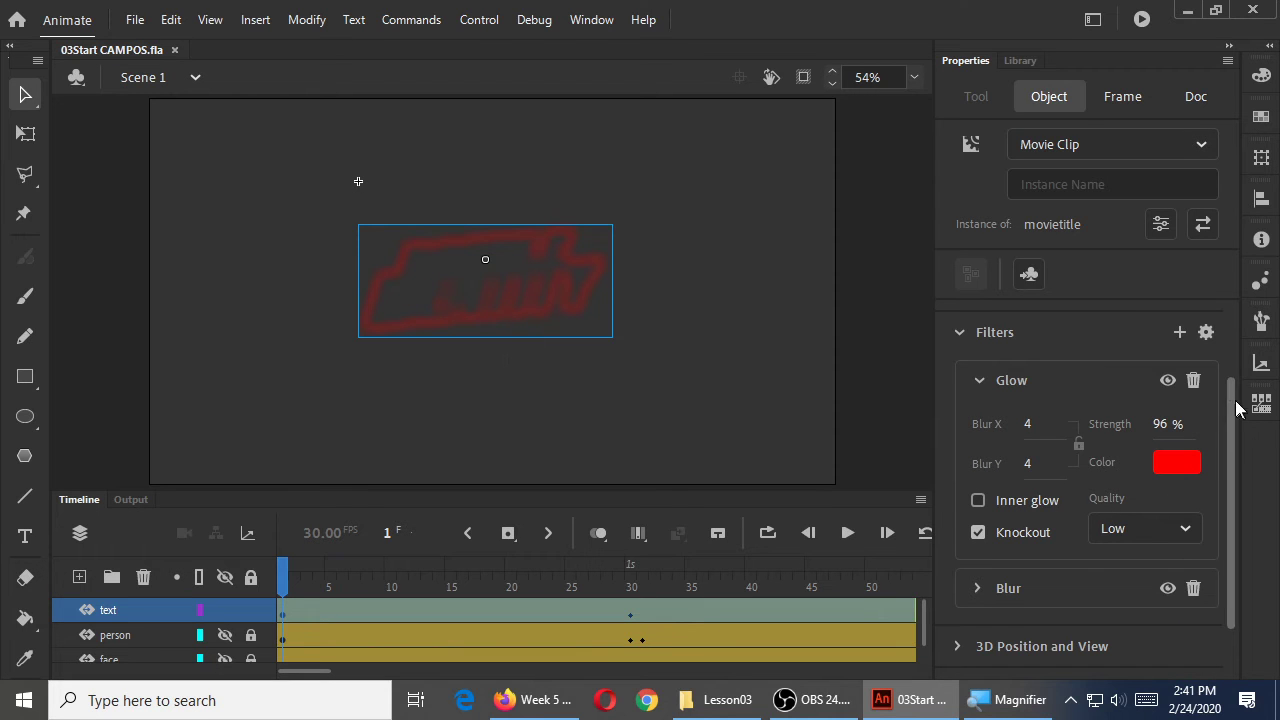
left_click(1167, 380)
left_click(1167, 467)
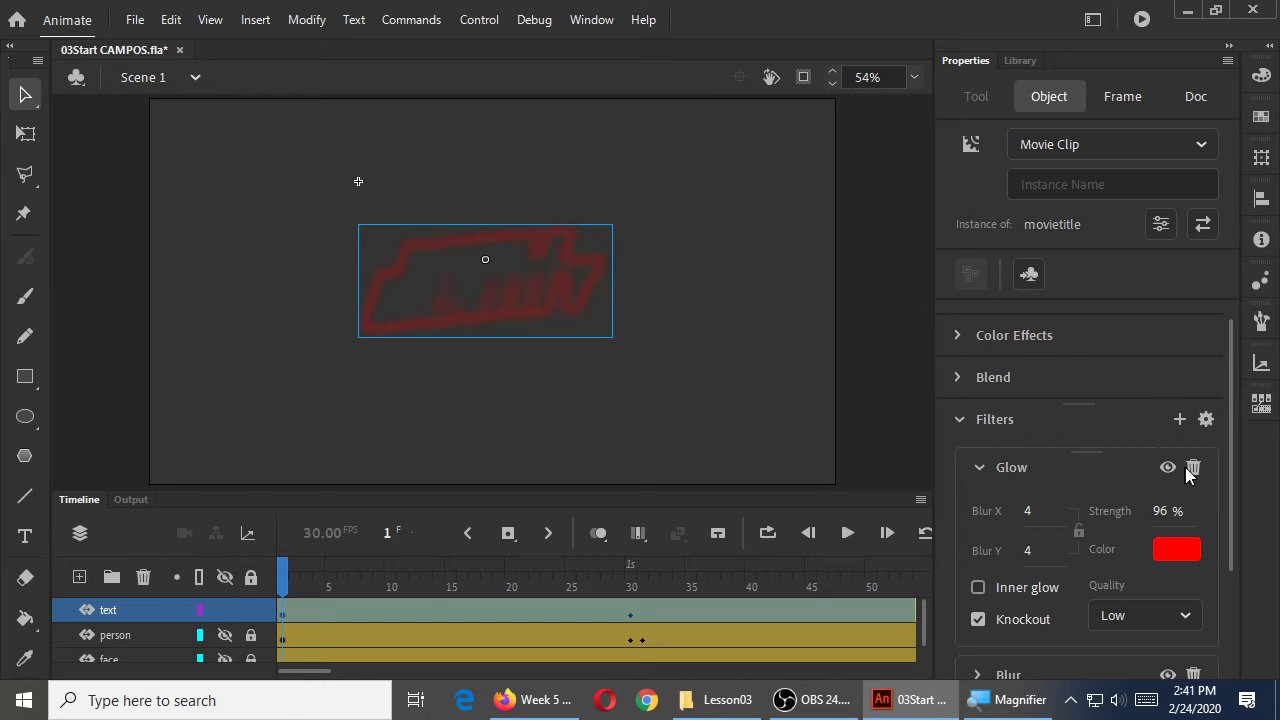
left_click(1195, 467)
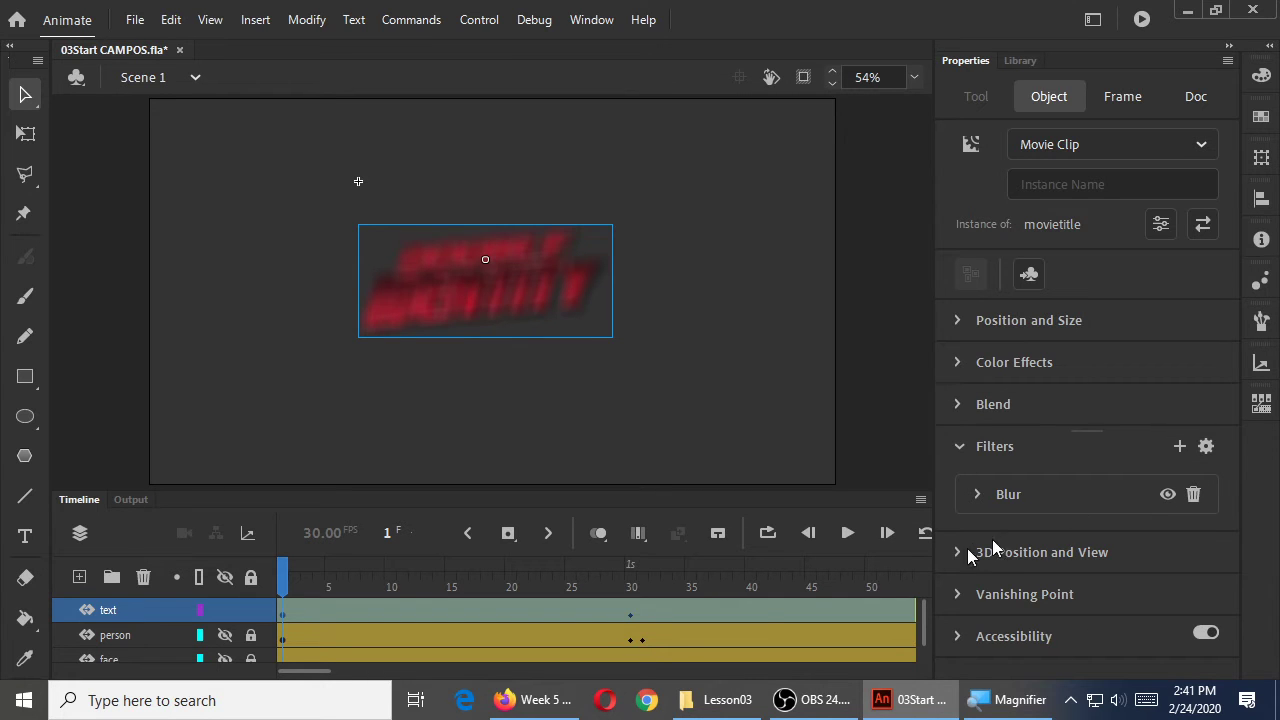
Step: Add a keyframe at frame 31 of the text layer's motion tween
left_click_drag(290, 590, 637, 610)
left_click(640, 613)
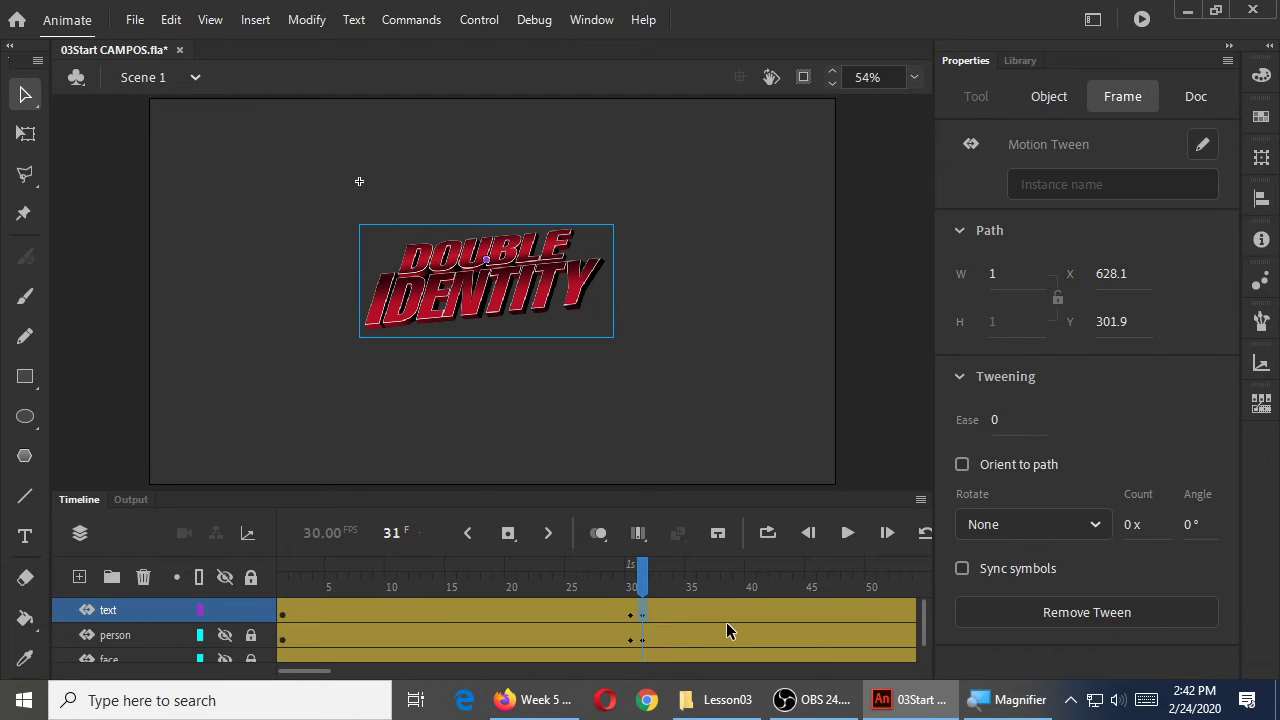
Step: Try a Blur X of 121 on the movie title at frame 60 of the text layer and play the result
left_click_drag(325, 677, 334, 674)
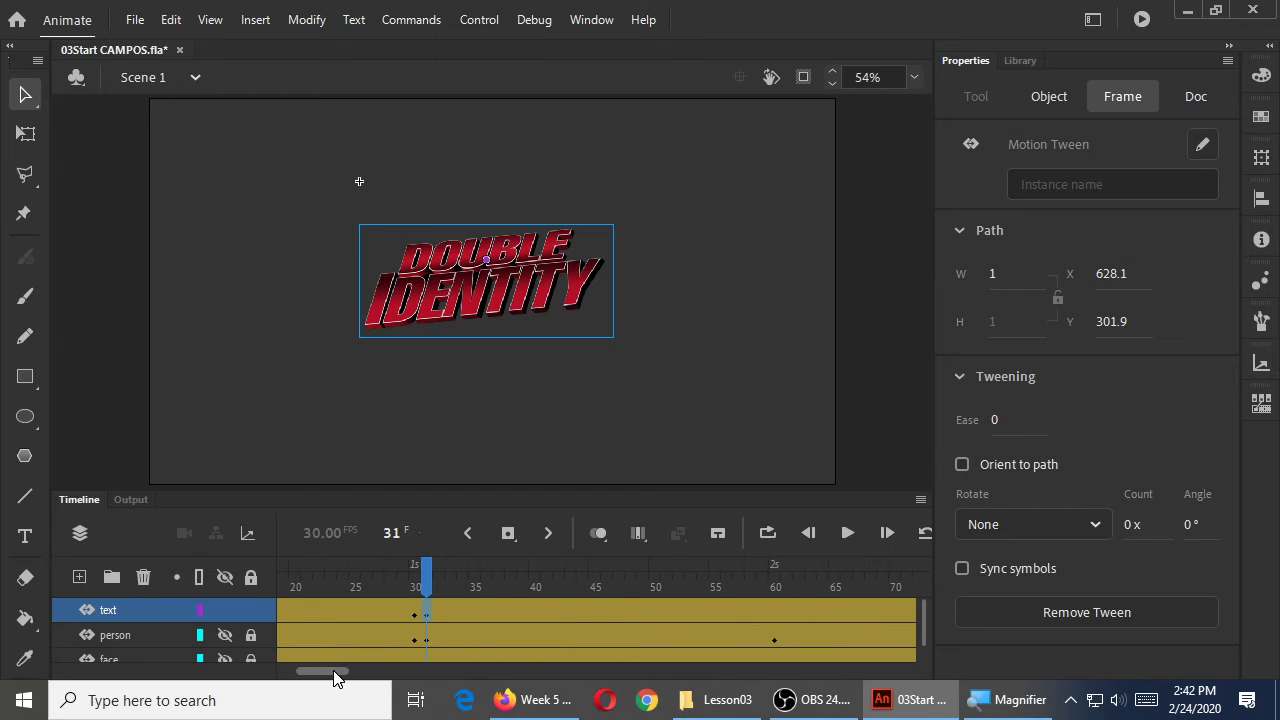
left_click(775, 613)
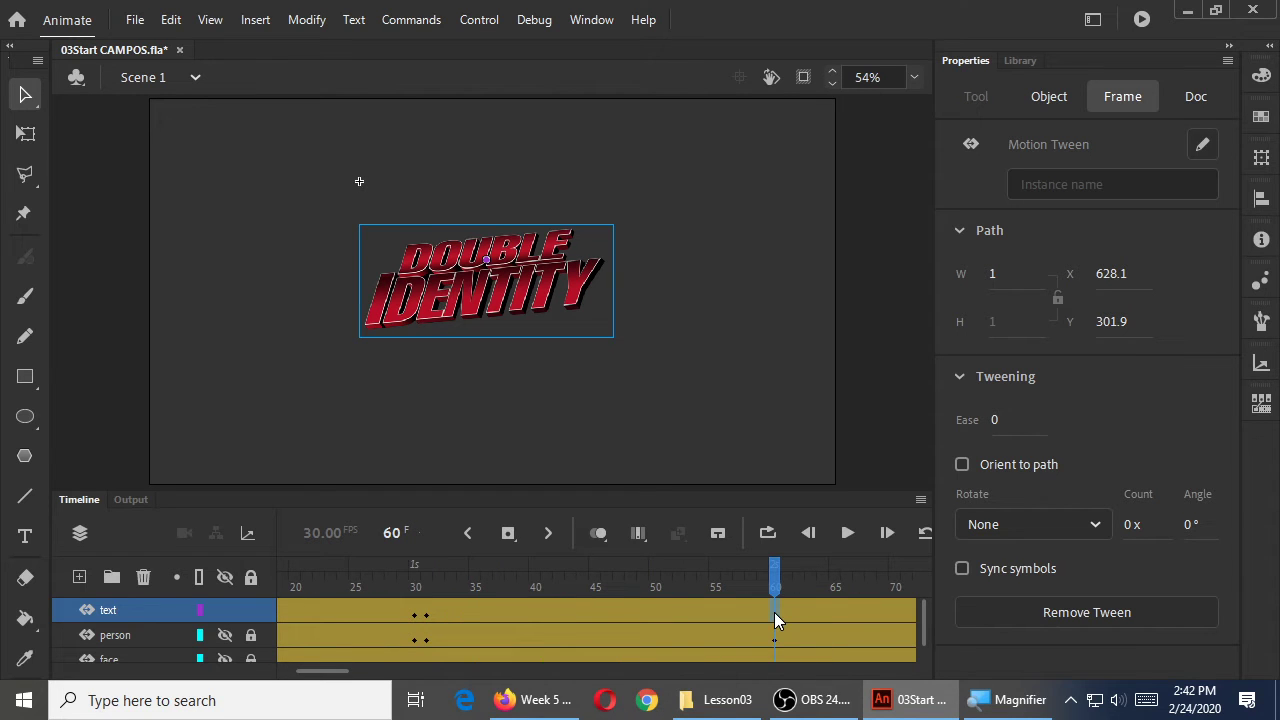
left_click(586, 284)
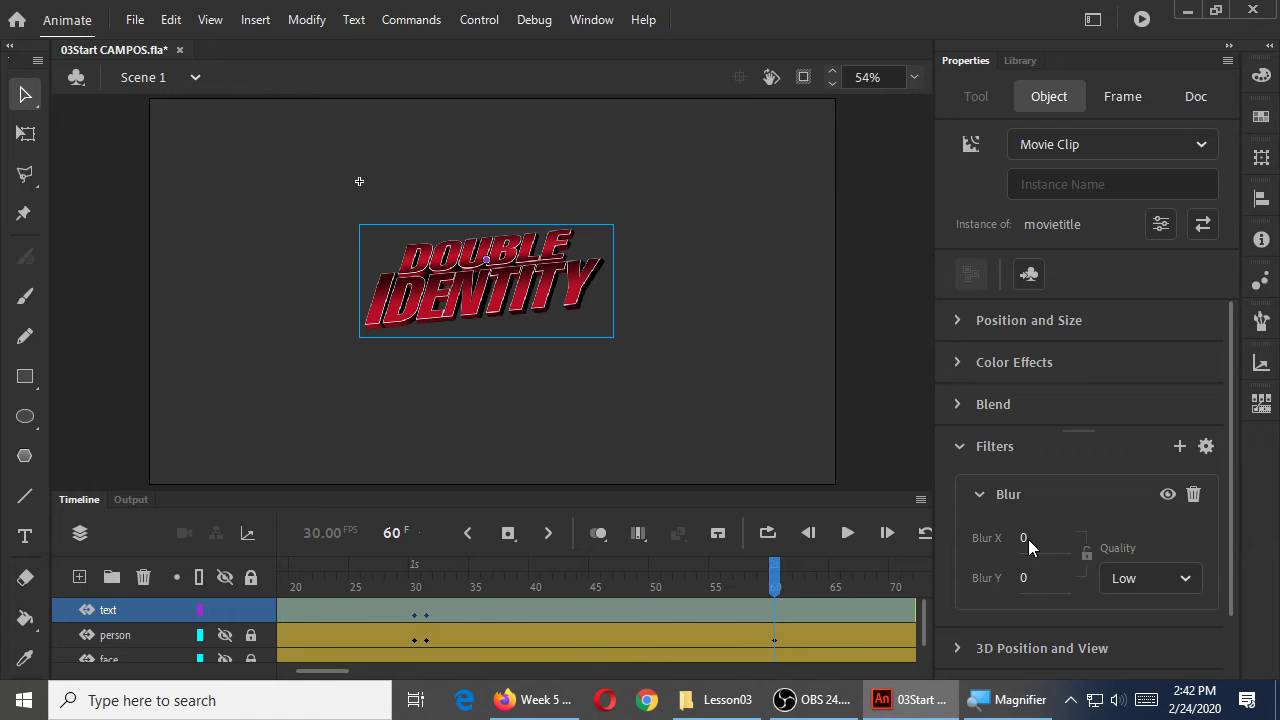
left_click_drag(1028, 539, 1122, 548)
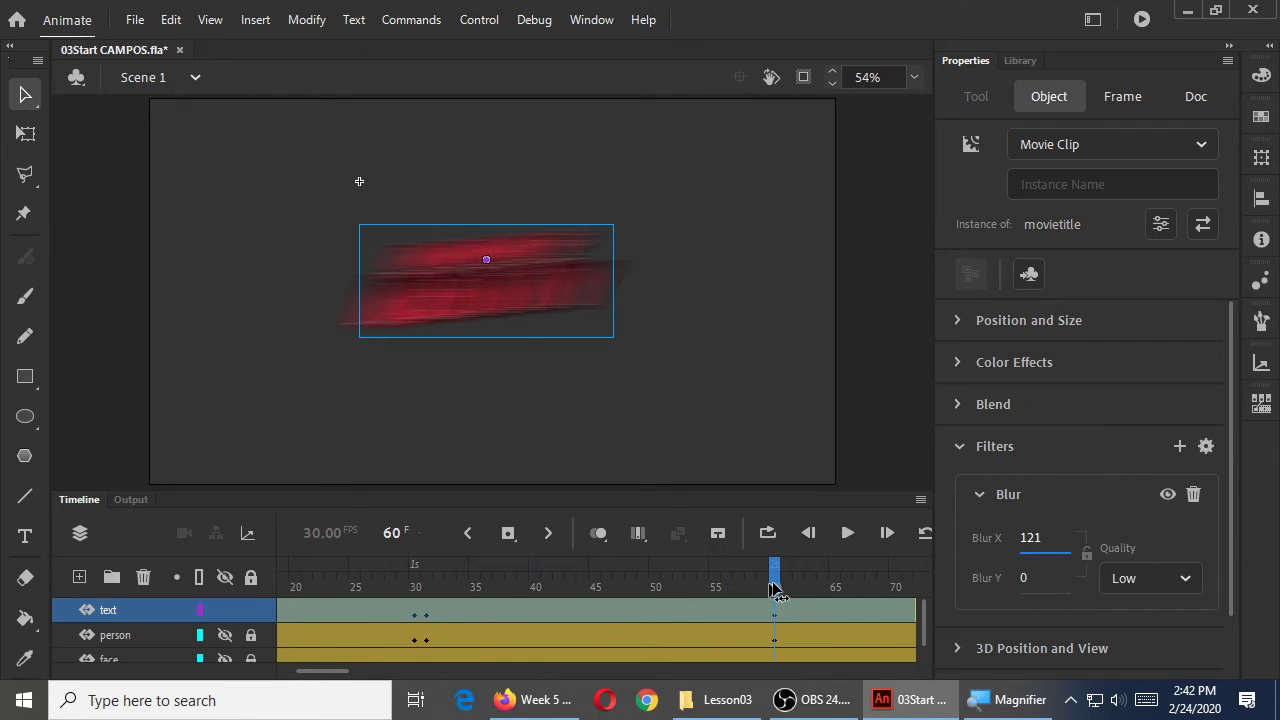
key("Return")
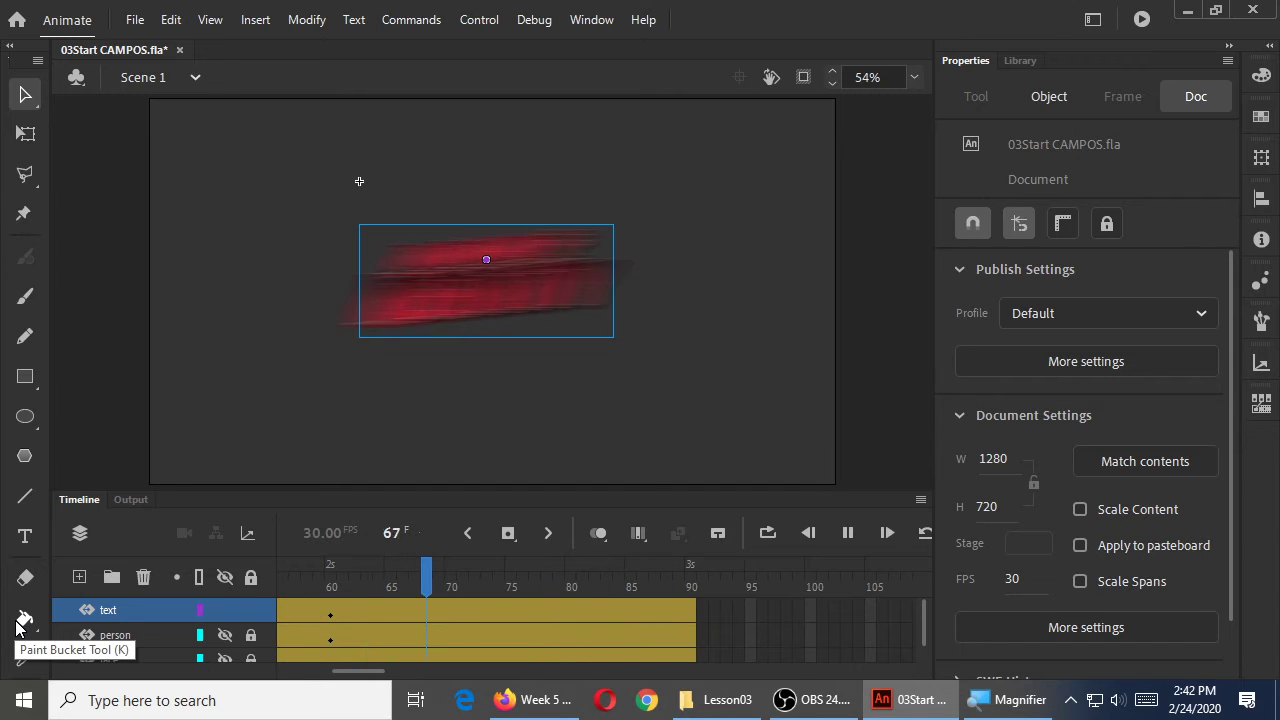
key("Return")
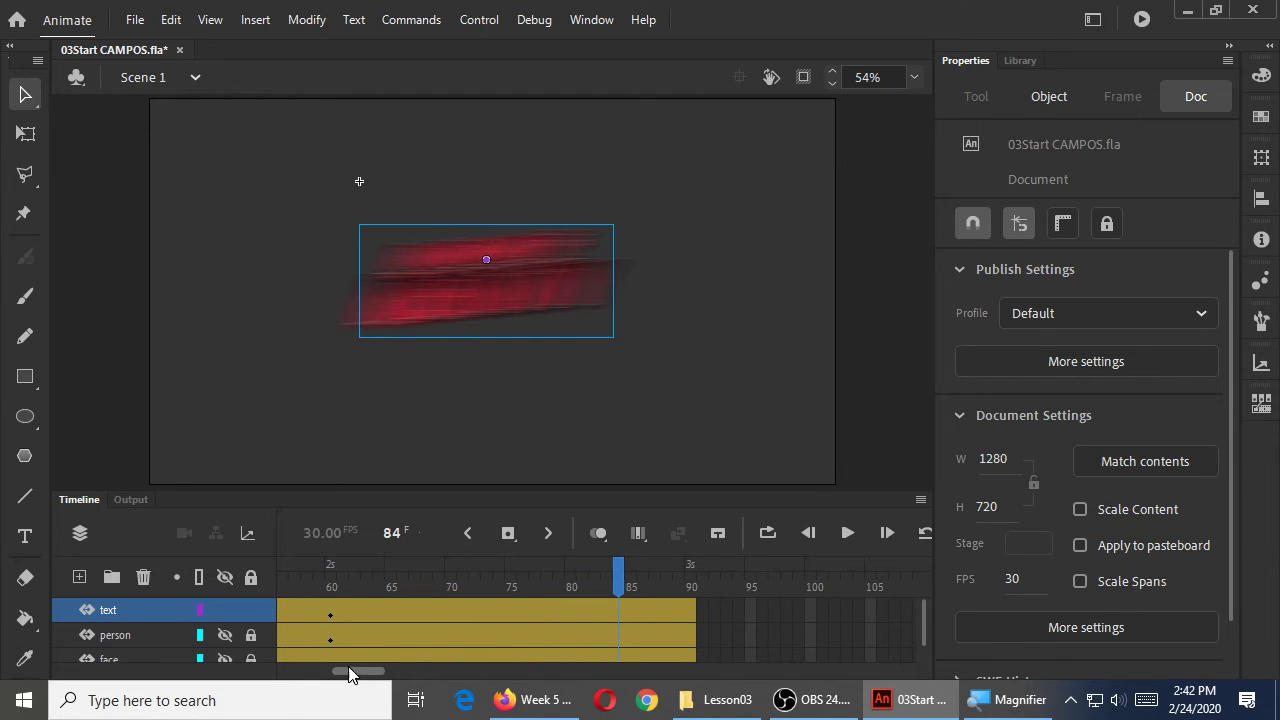
Step: Replay the end of the title animation and undo the blur change at frame 60
left_click_drag(349, 672, 229, 677)
left_click(282, 588)
key("Return")
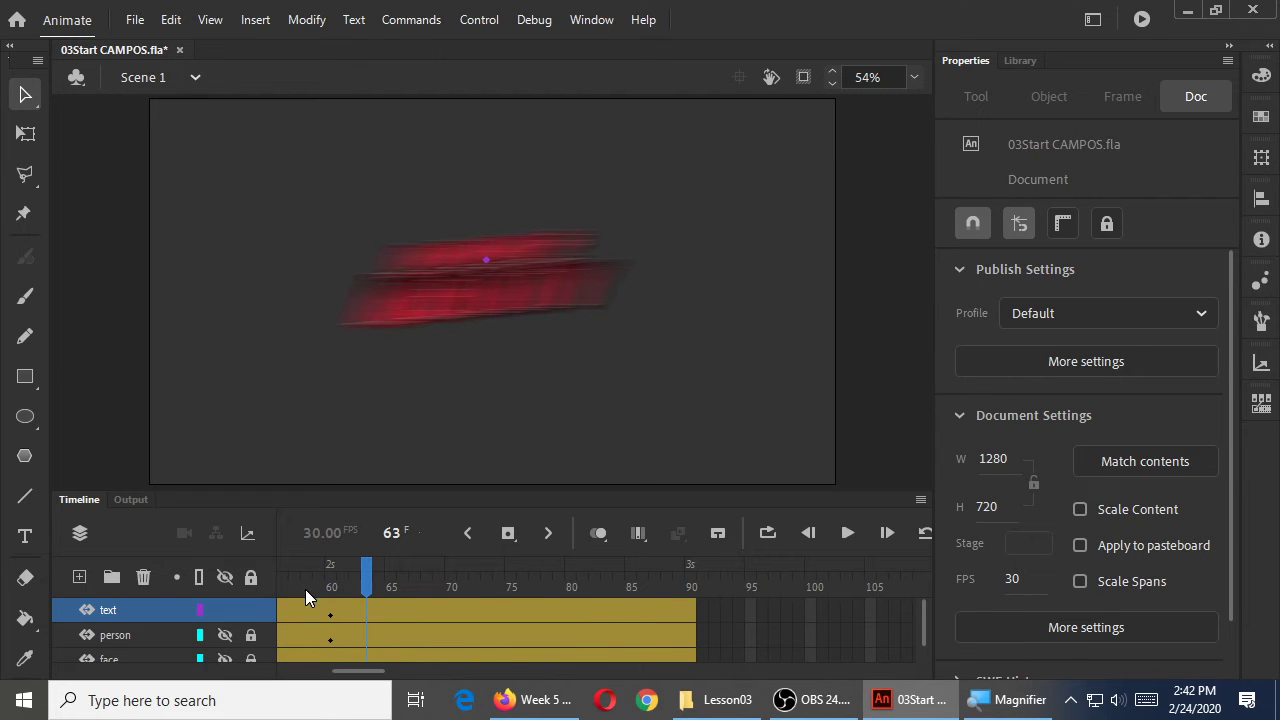
left_click(305, 589)
scroll(306, 589, "left", 5)
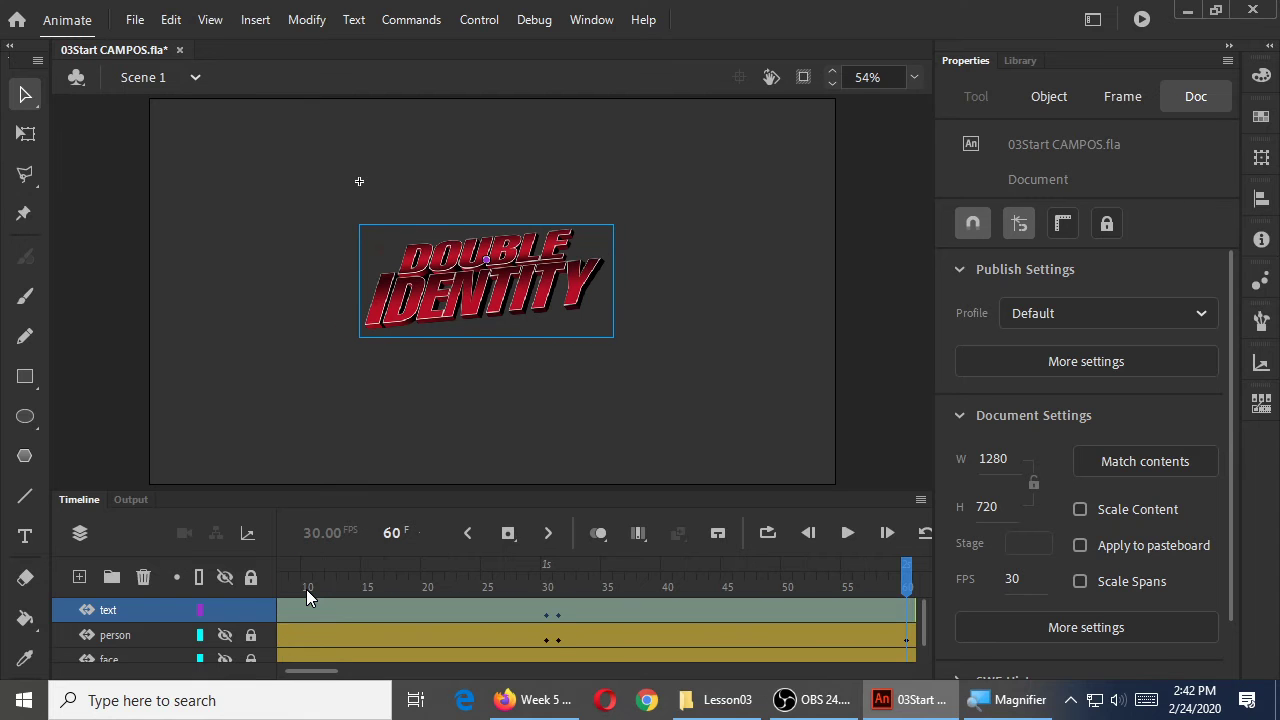
Step: Move the text layer's keyframe at frame 31 to frame 55
left_click(558, 588)
left_click_drag(563, 585, 846, 590)
left_click(845, 611)
key("Right")
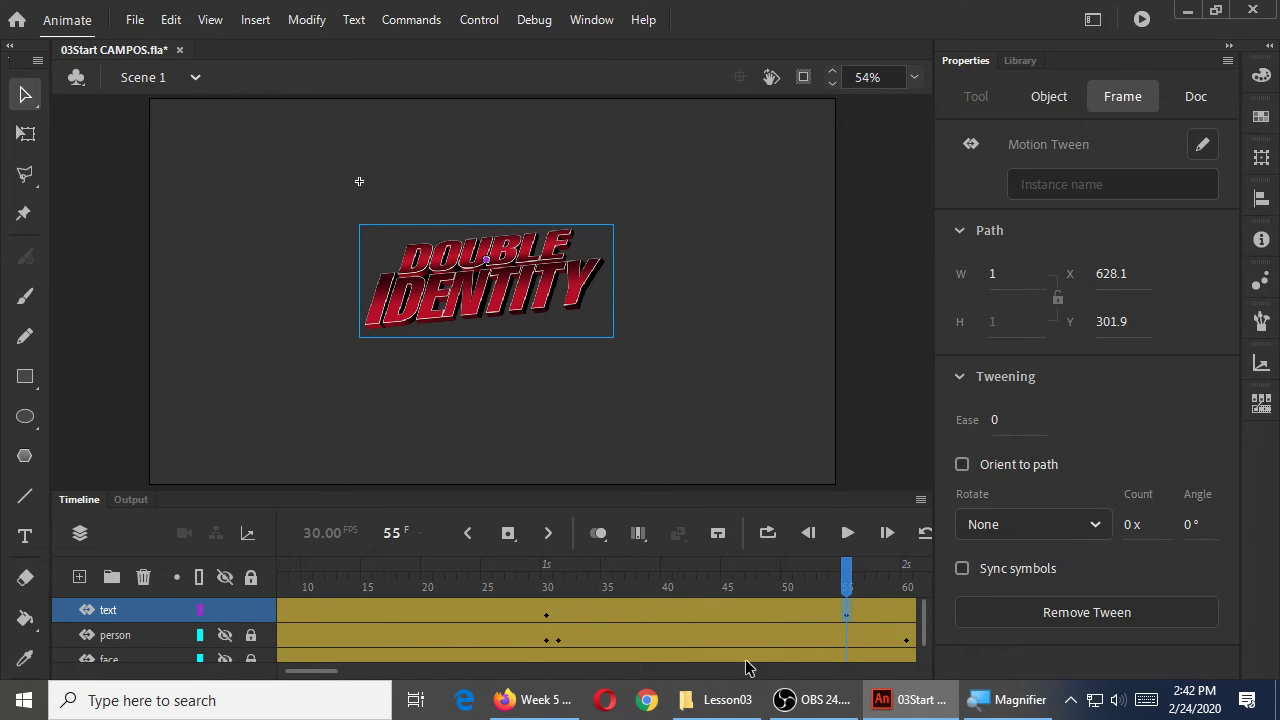
Step: Set the movie title's Blur X to 89 at frame 90 of the text layer
left_click_drag(328, 673, 366, 678)
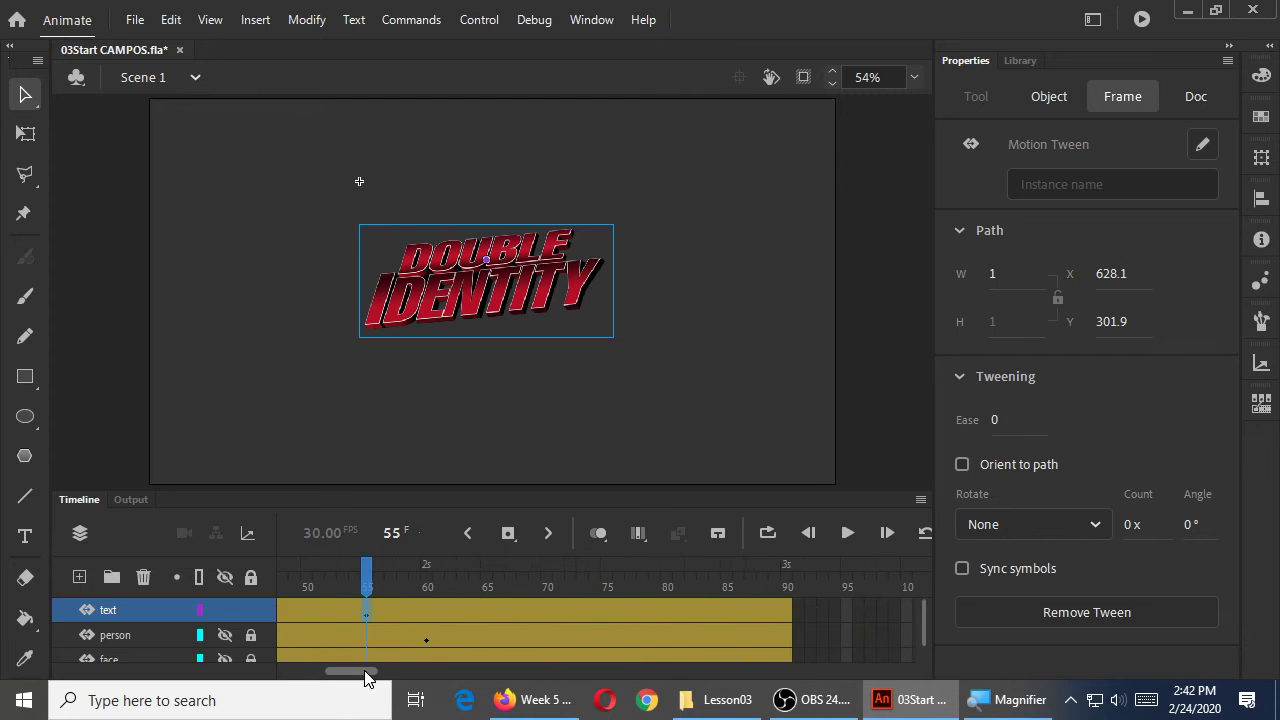
left_click(789, 613)
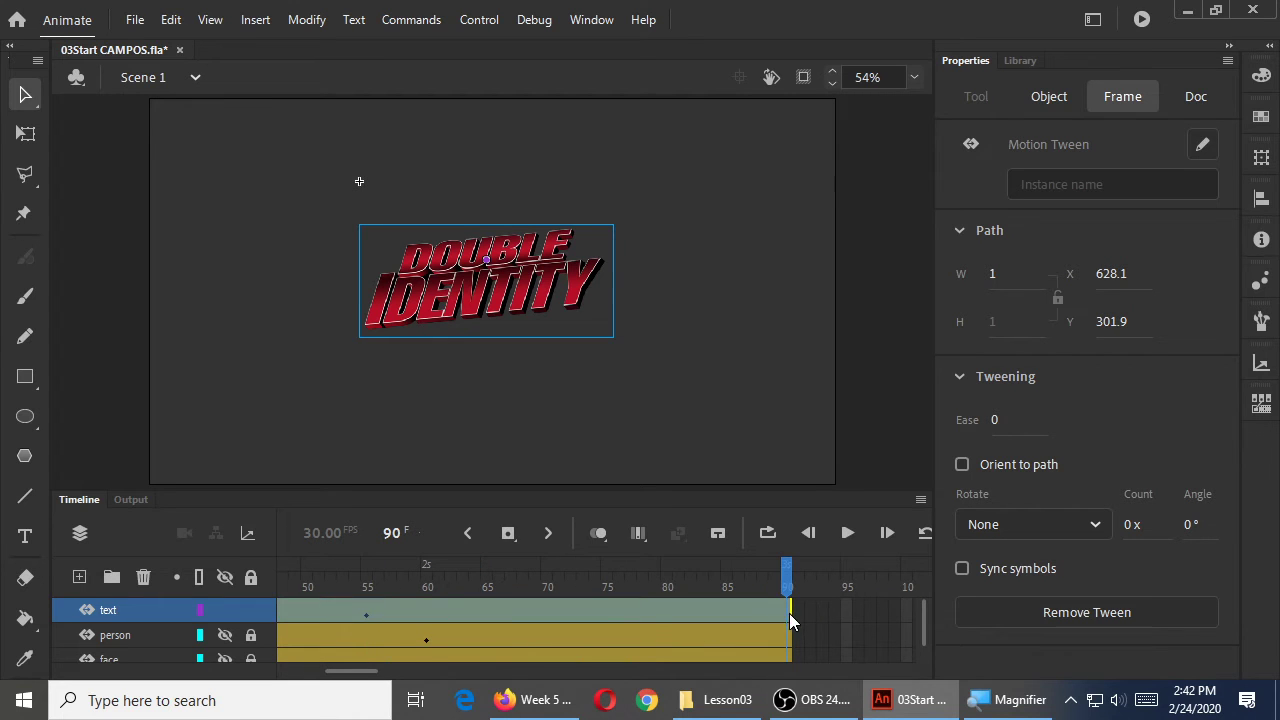
left_click(588, 314)
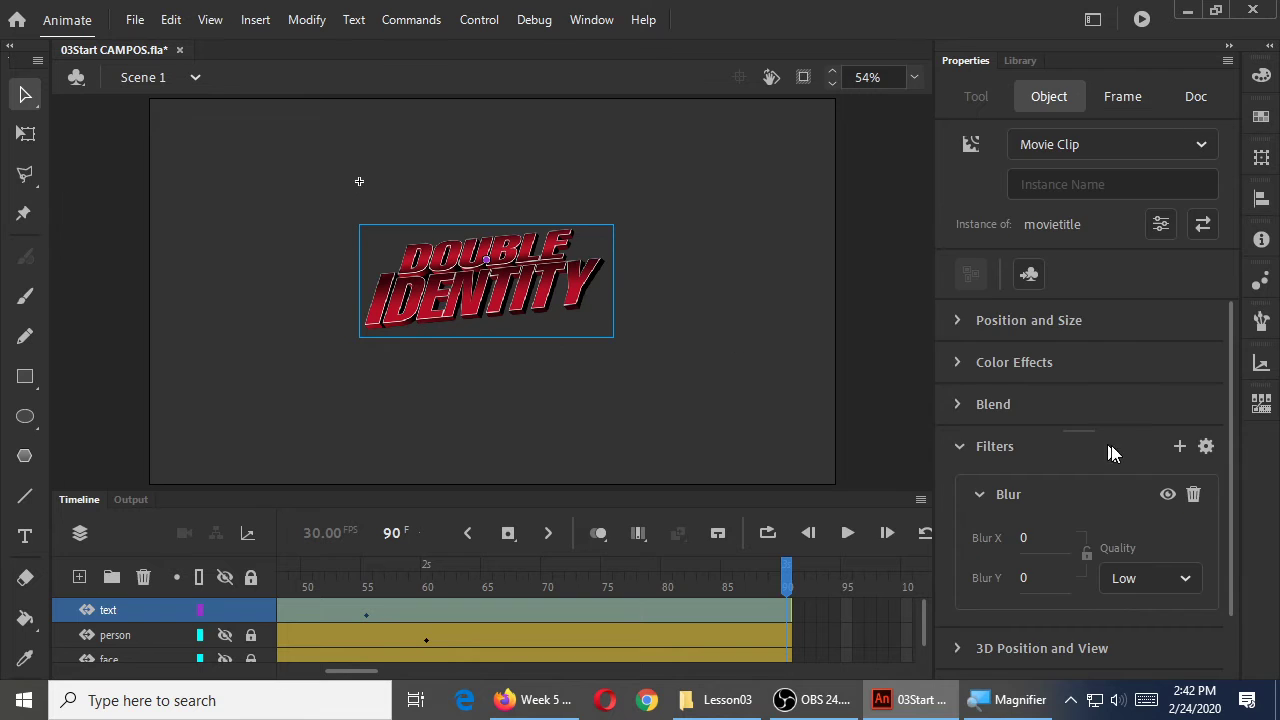
left_click_drag(1024, 538, 1104, 538)
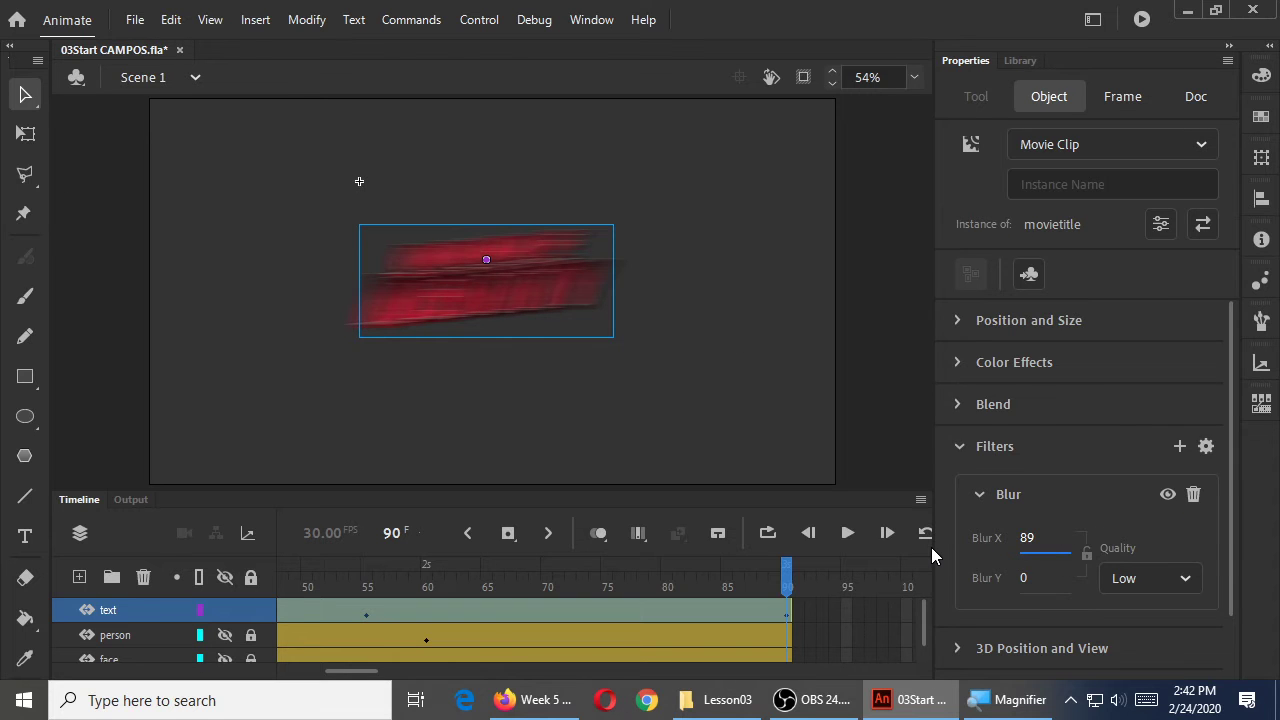
Step: Play the title's blur animation and return to frame 1
key("Return")
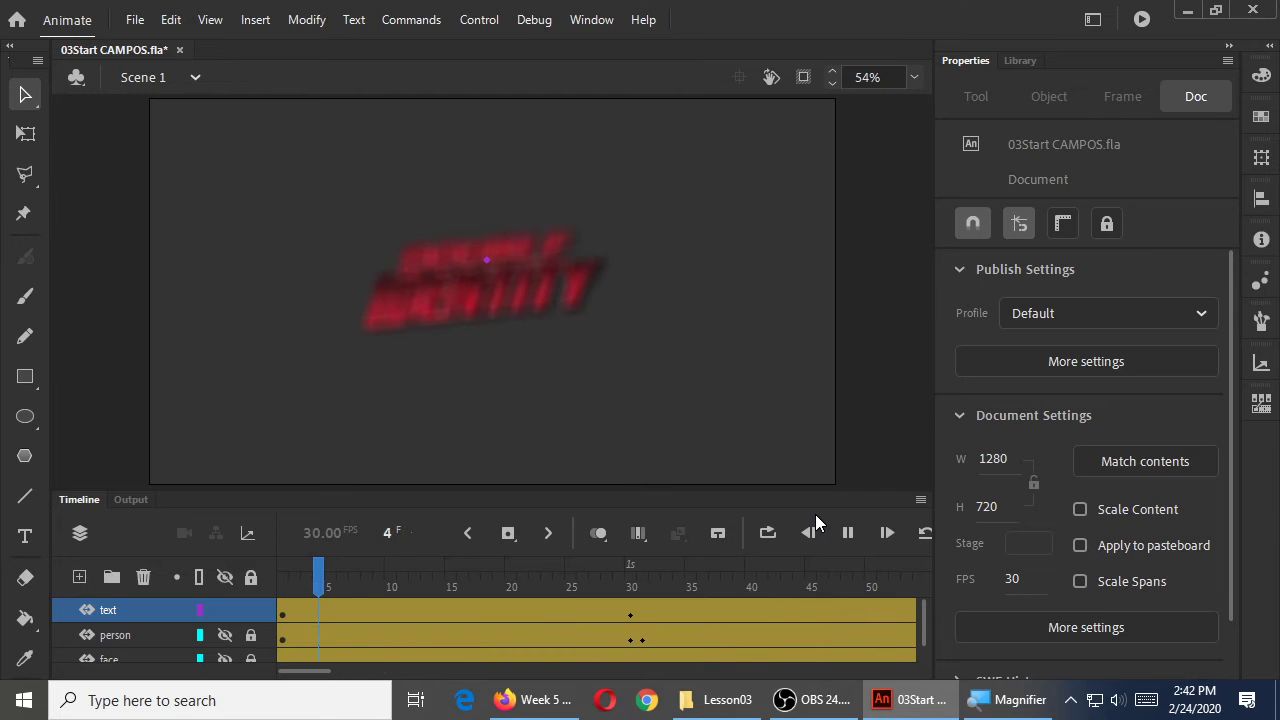
key("Return")
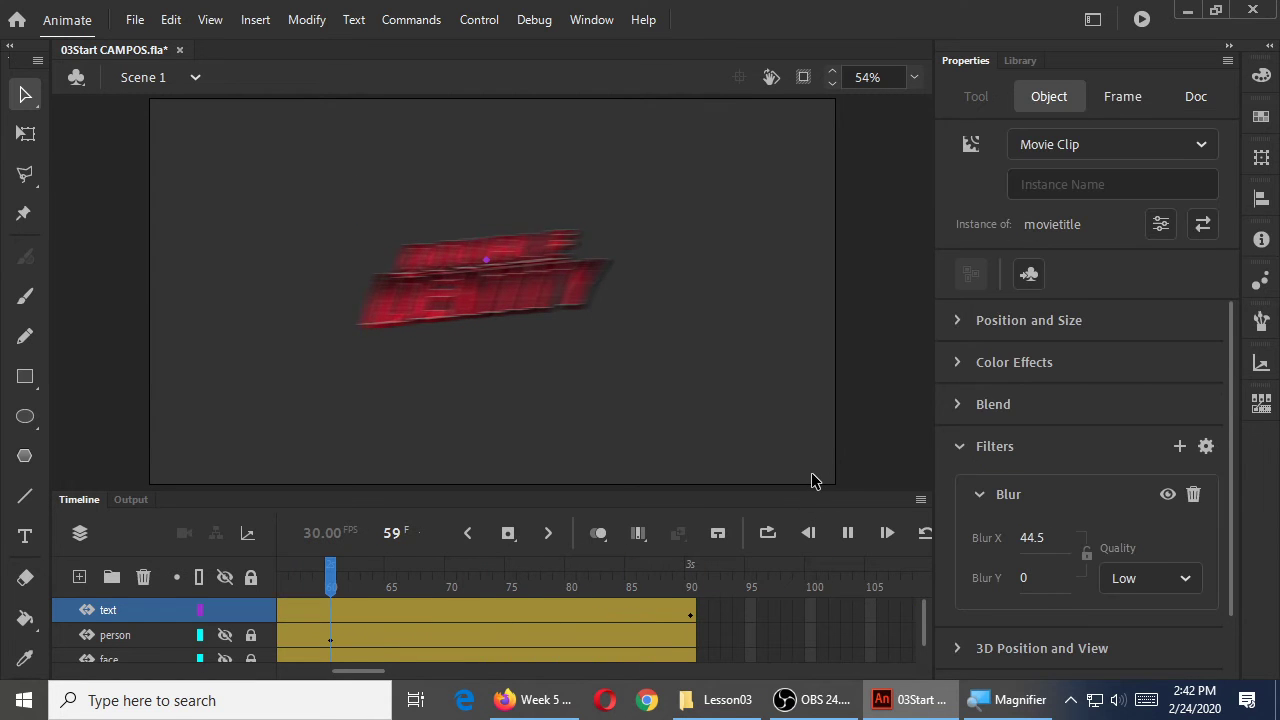
left_click_drag(333, 588, 145, 576)
left_click(697, 446)
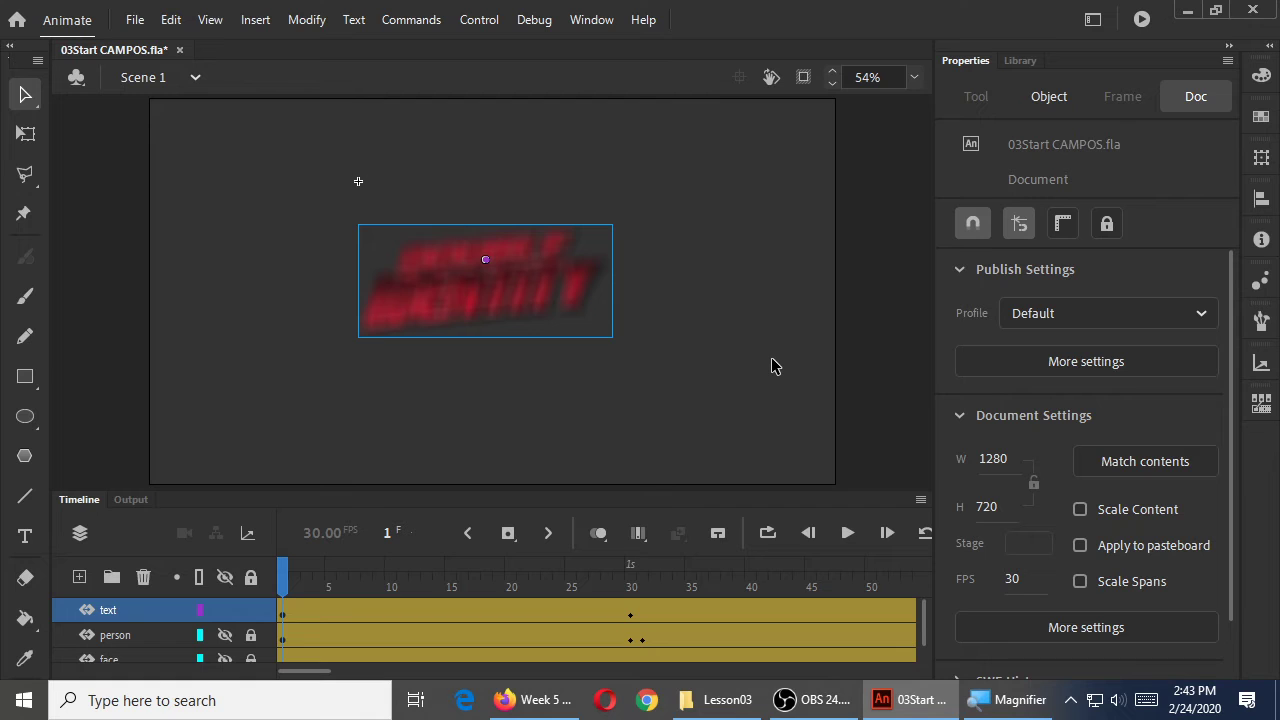
Step: Save the document, and lock and hide the text layer
key("ctrl+s")
left_click(249, 610)
left_click(224, 610)
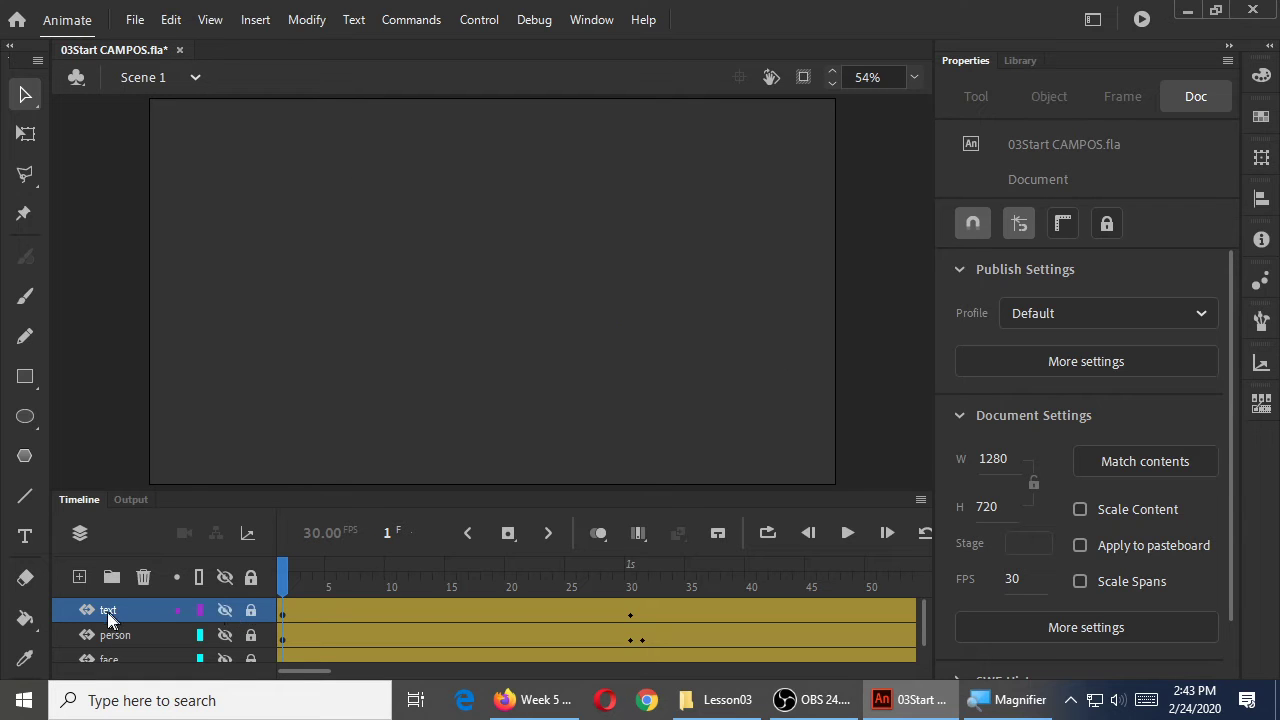
Step: Add a new layer above the text layer and name it car
left_click(80, 578)
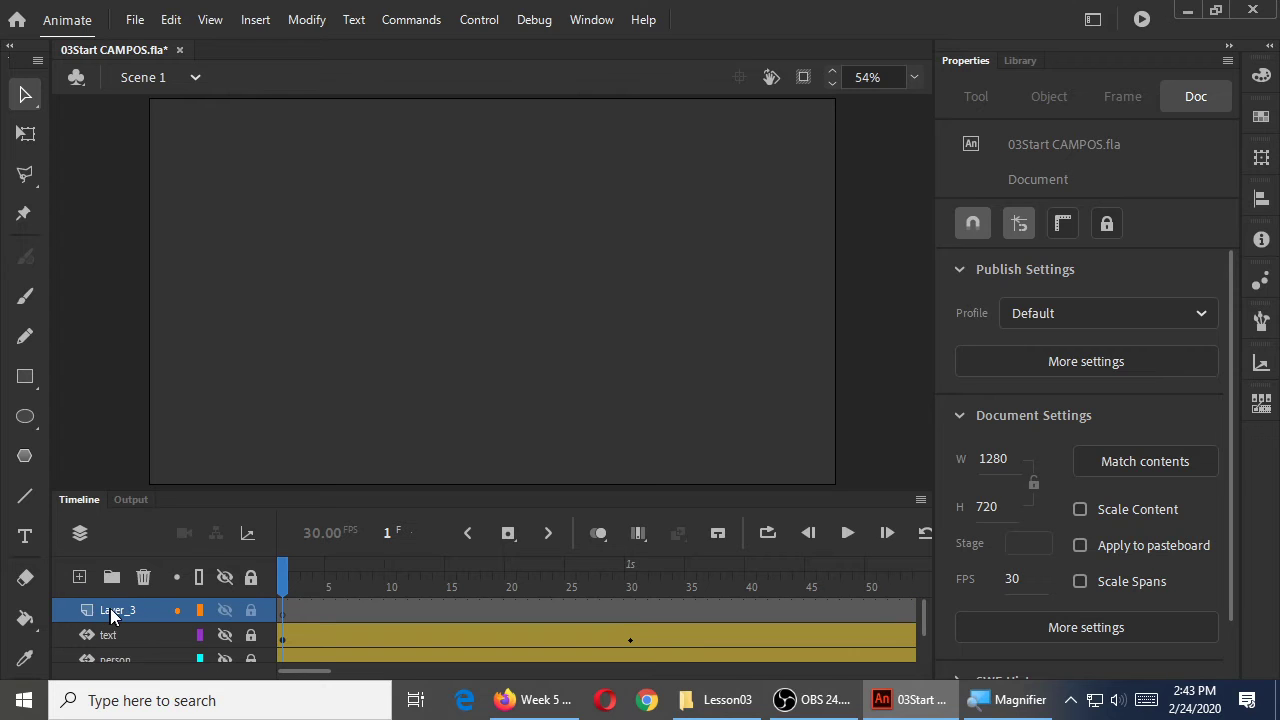
left_click(110, 615)
double_click(112, 611)
type("car")
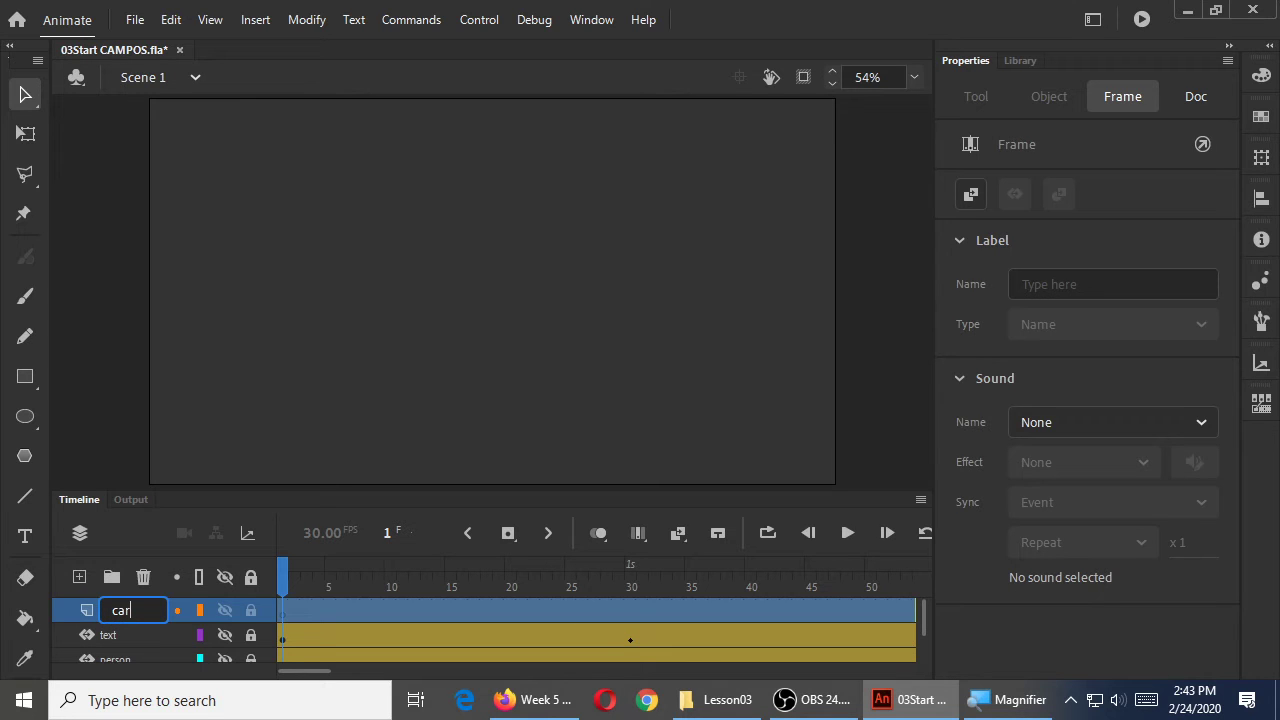
key("Return")
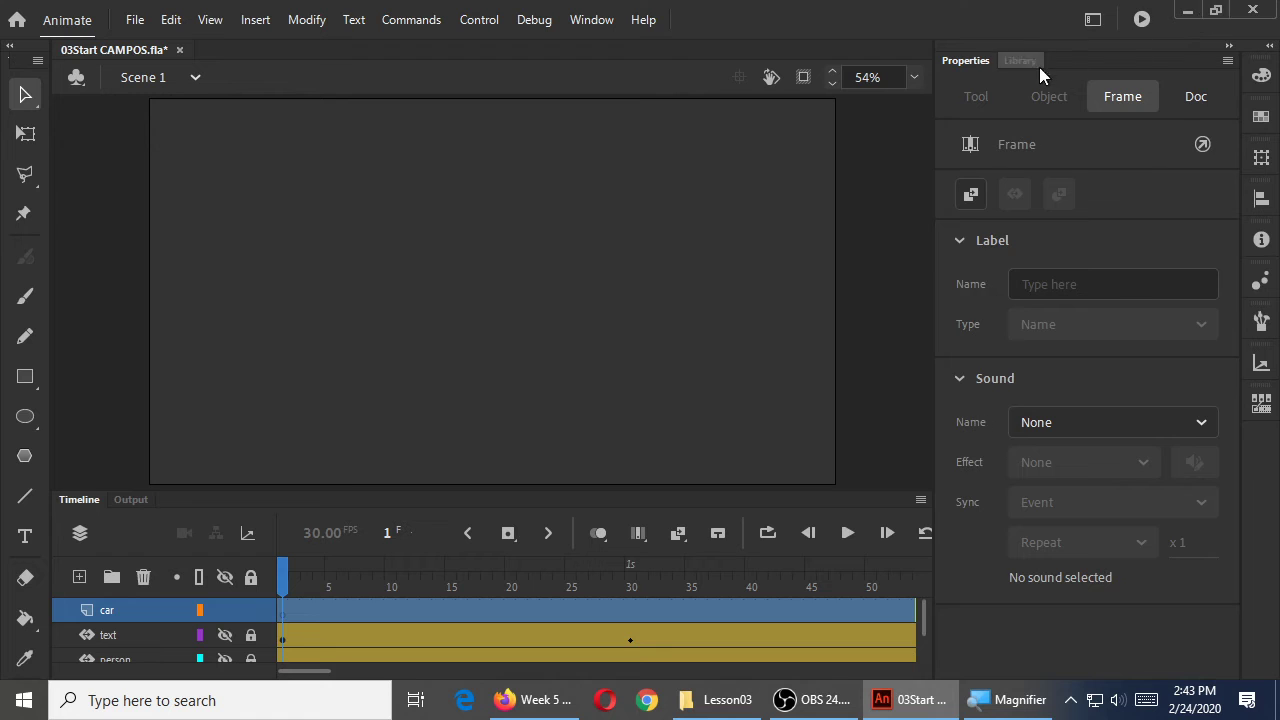
Step: Preview the library symbols from mcRachel up to bottom_back, comparing the left, middle and right car versions
left_click(1021, 61)
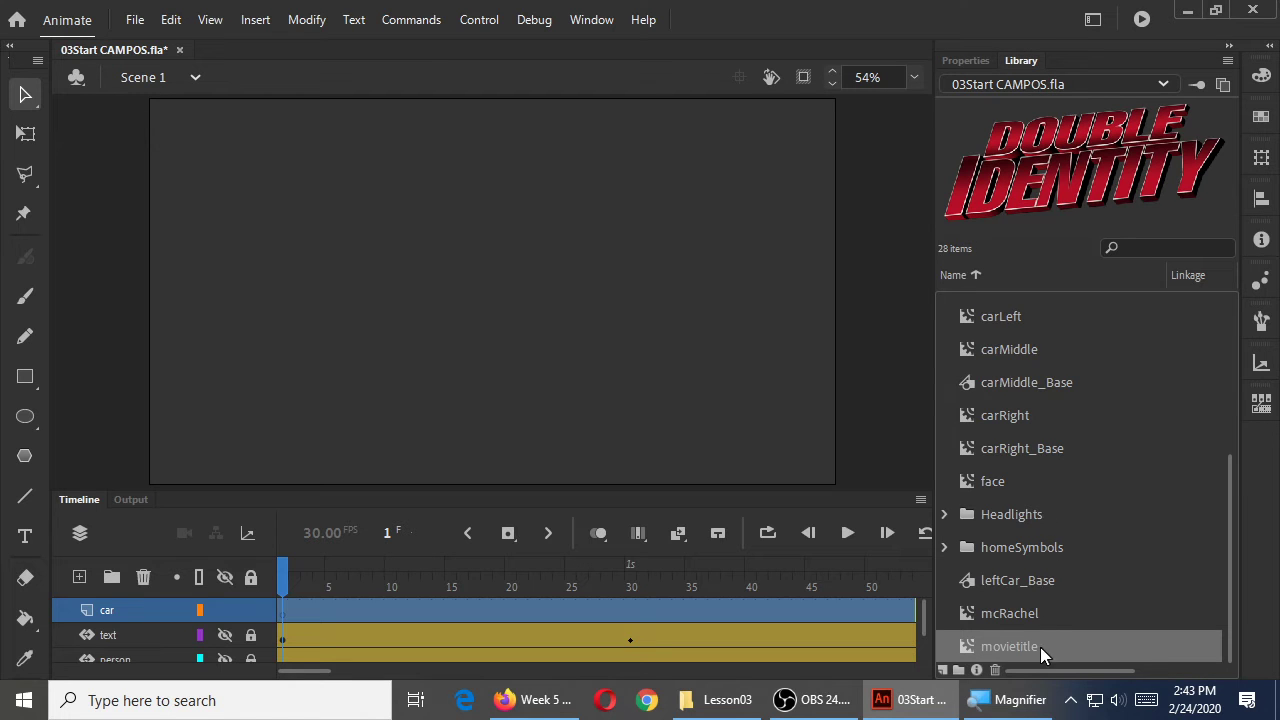
left_click(1027, 615)
left_click(1028, 580)
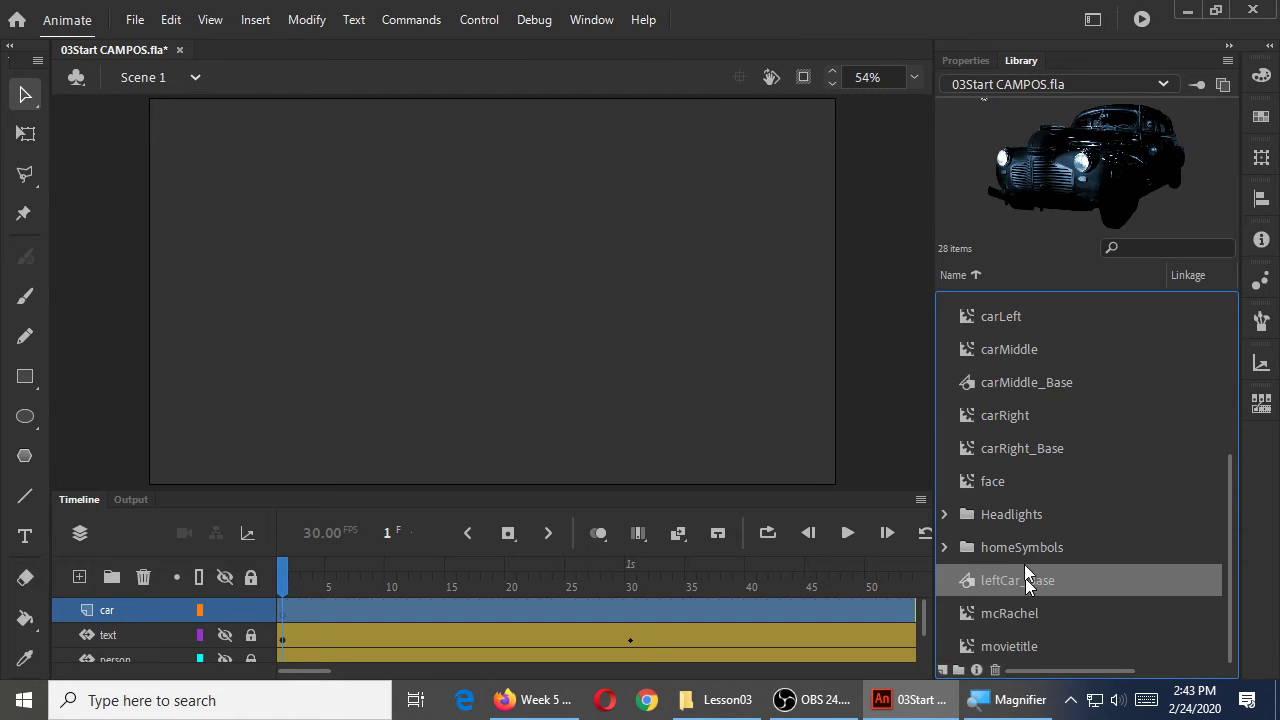
left_click(1000, 481)
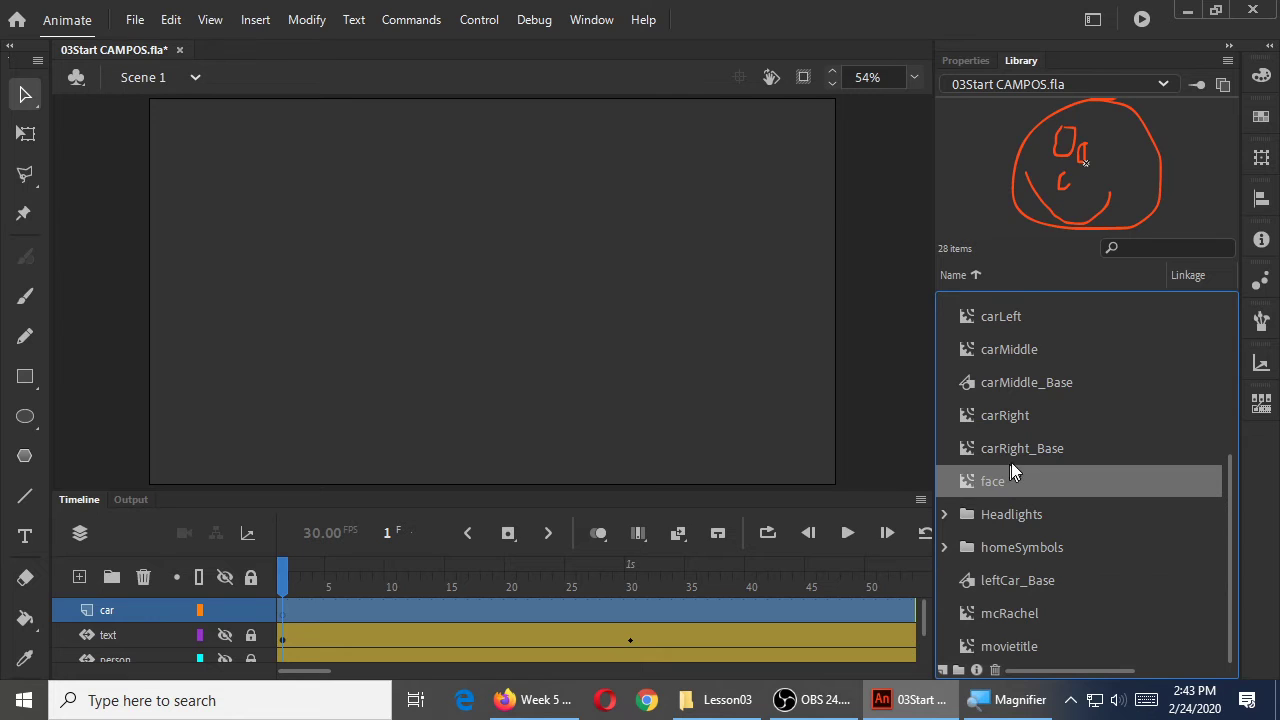
left_click(1016, 449)
left_click(1009, 417)
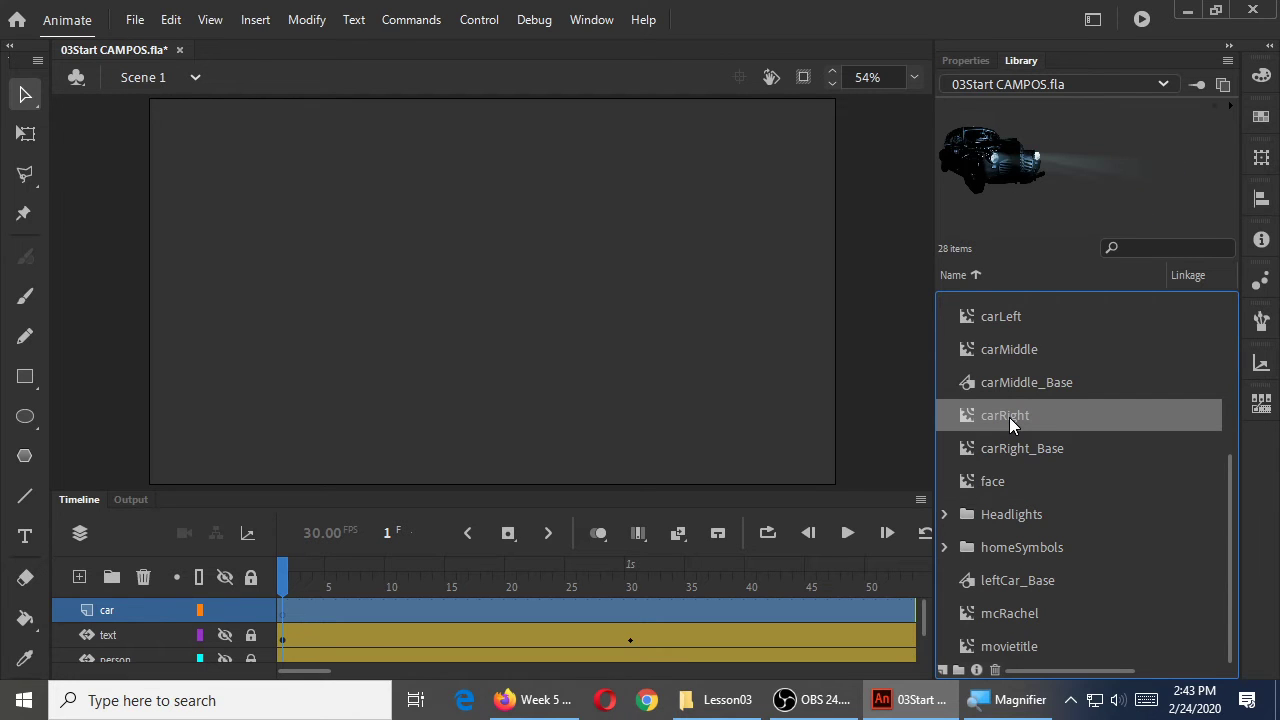
left_click(1021, 382)
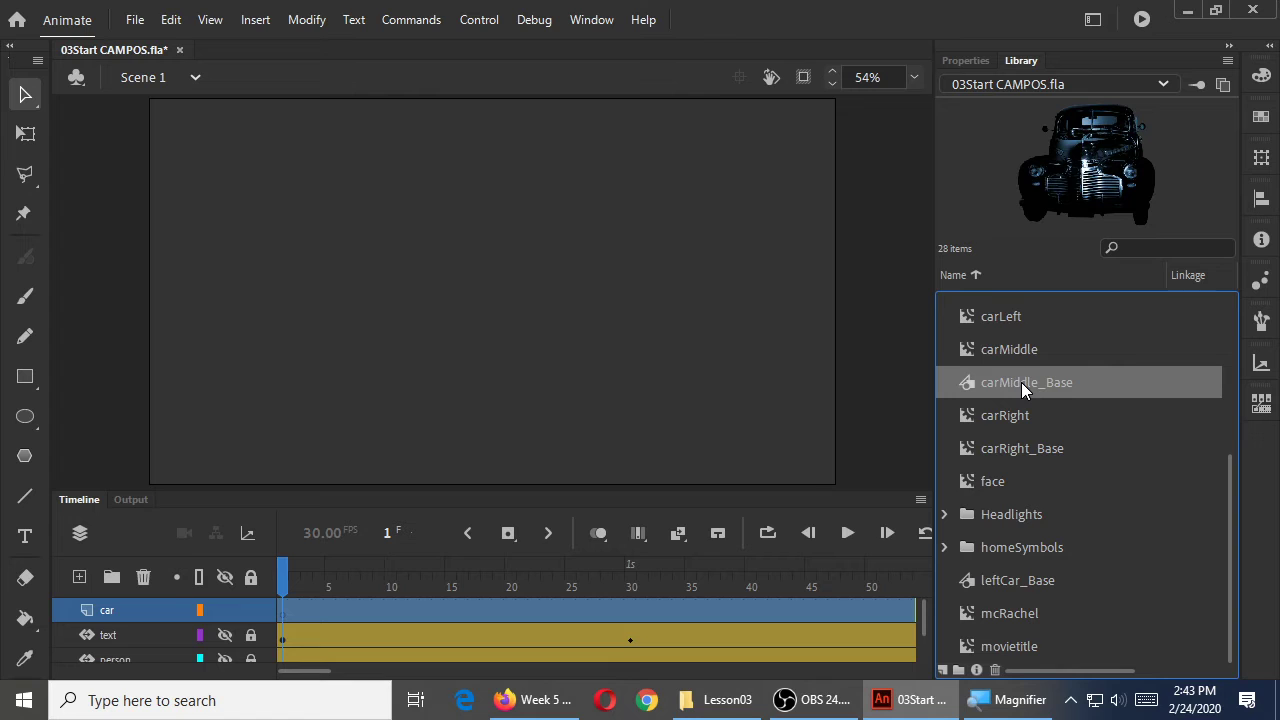
left_click(1012, 348)
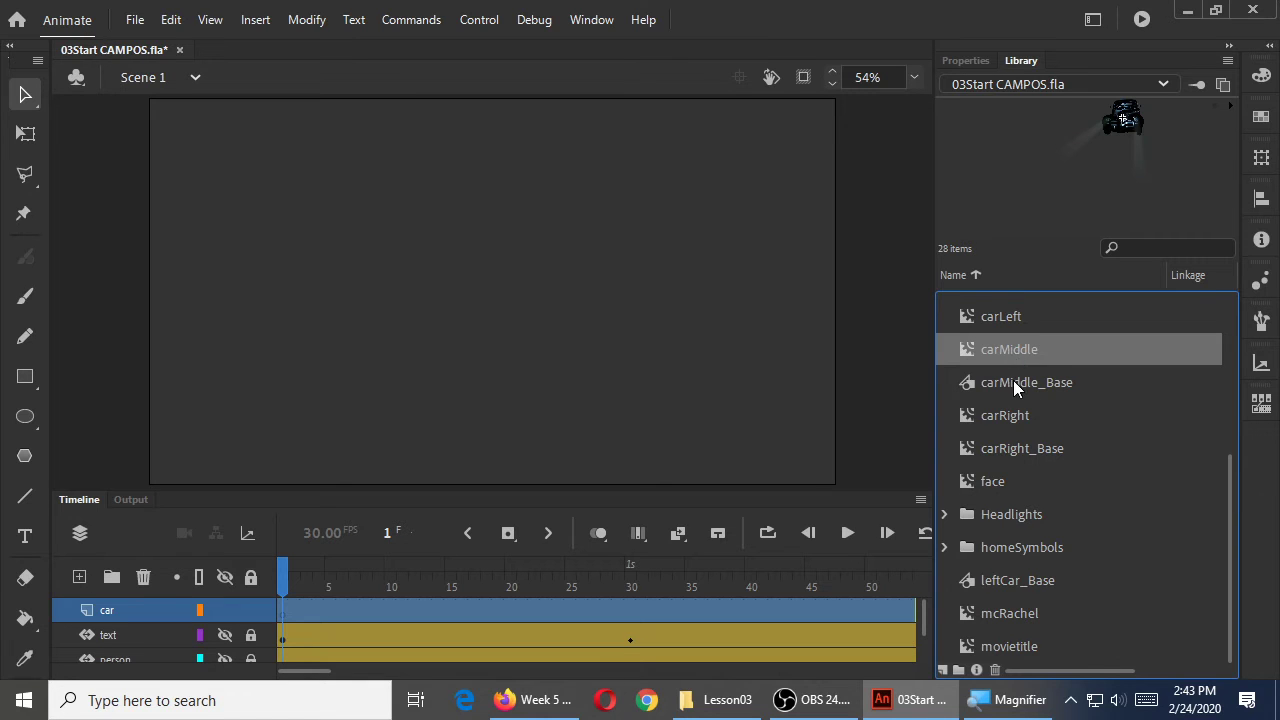
left_click(1013, 381)
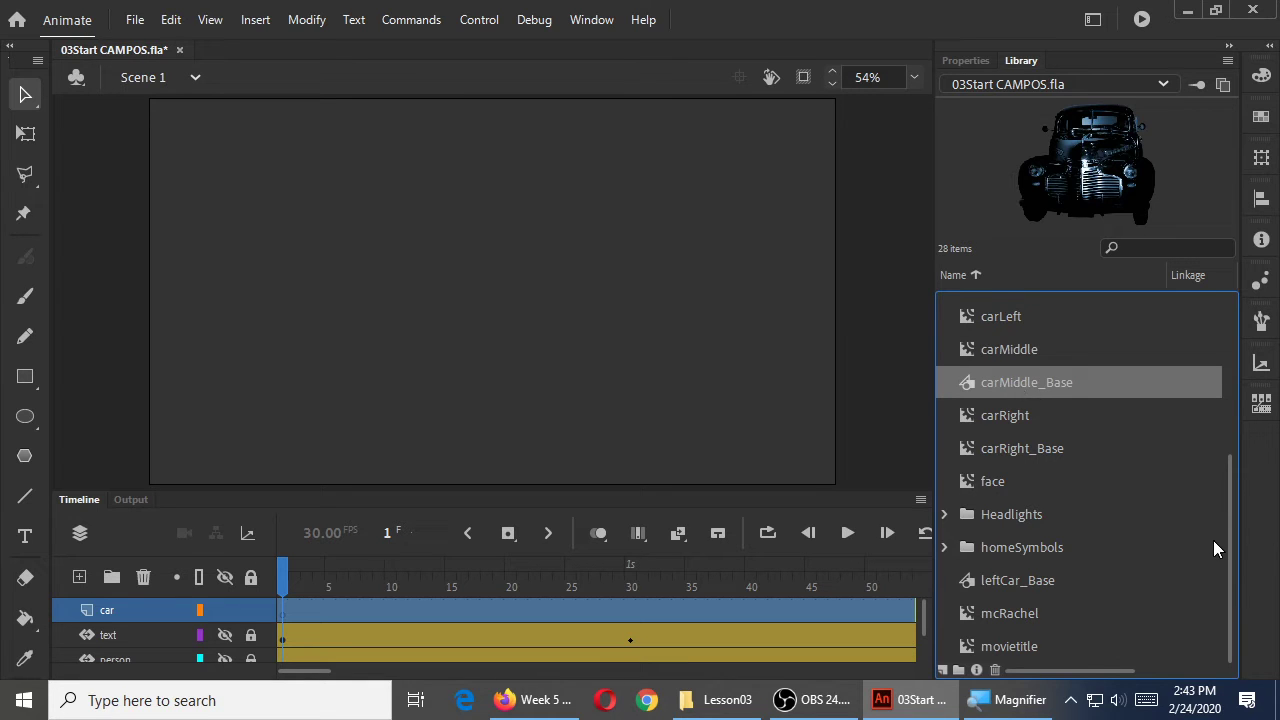
left_click_drag(1229, 545, 1227, 475)
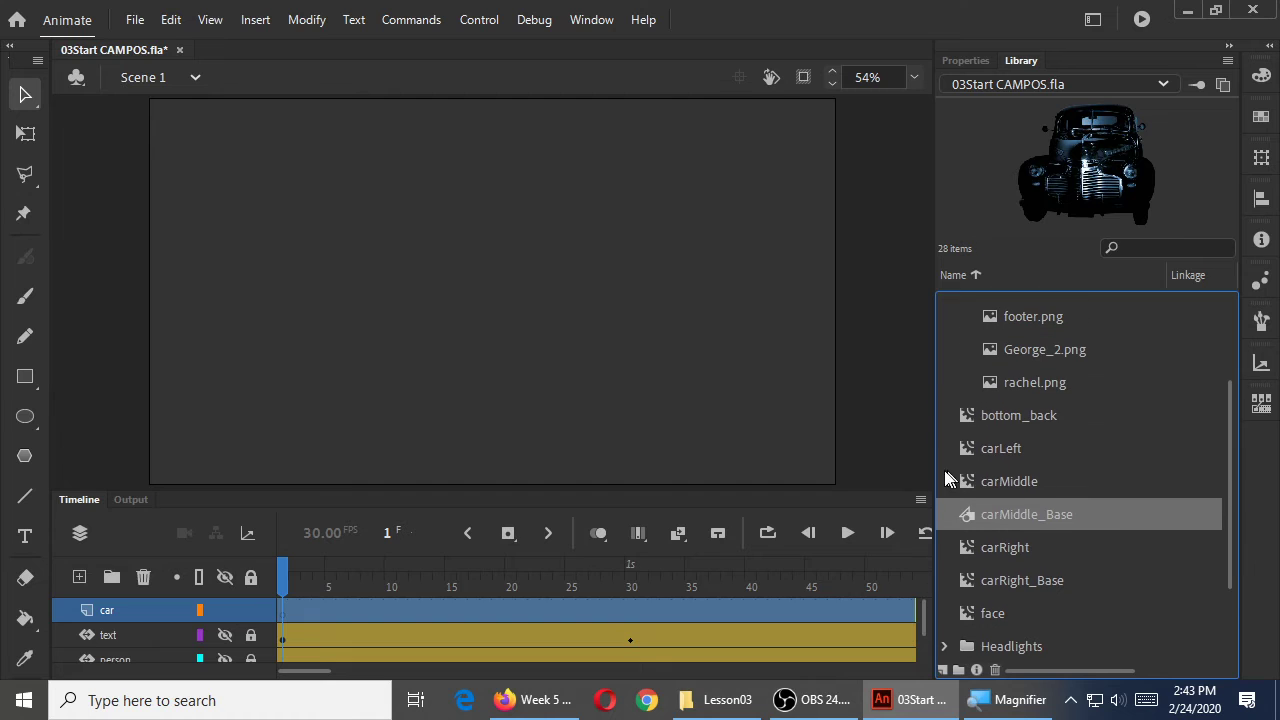
left_click(1010, 483)
left_click(999, 449)
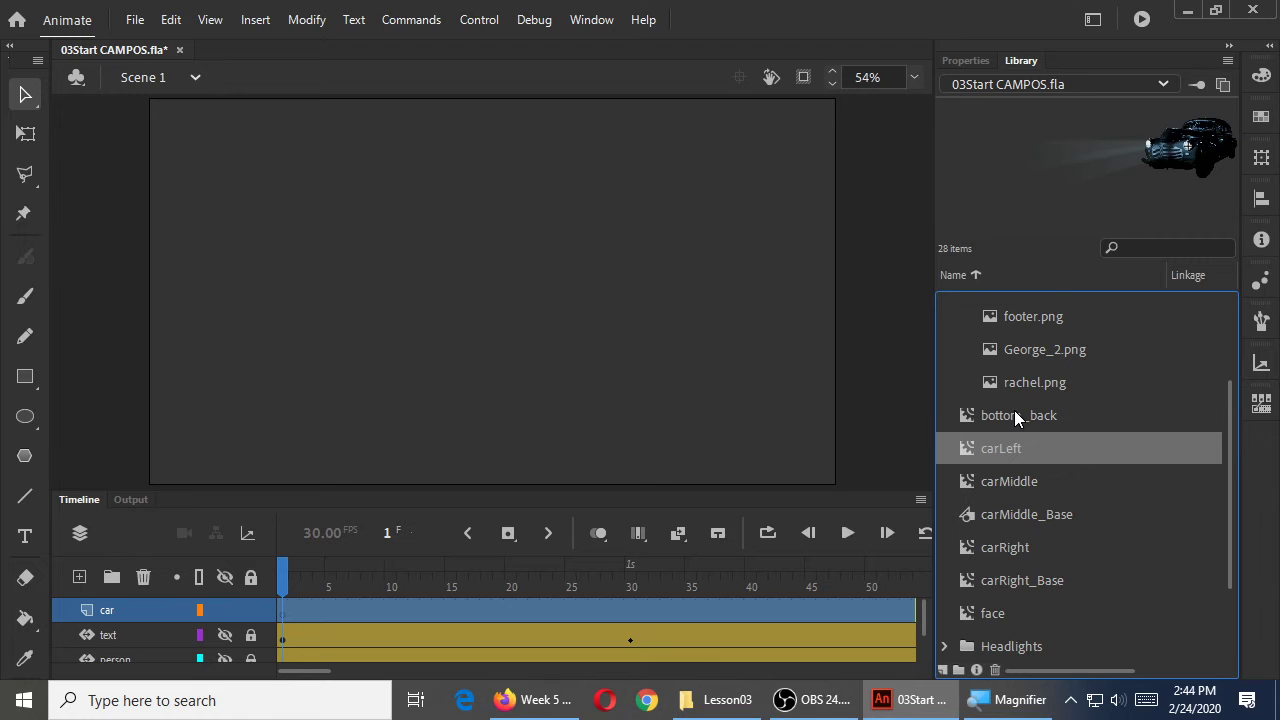
left_click(1015, 413)
left_click_drag(1230, 442, 1232, 357)
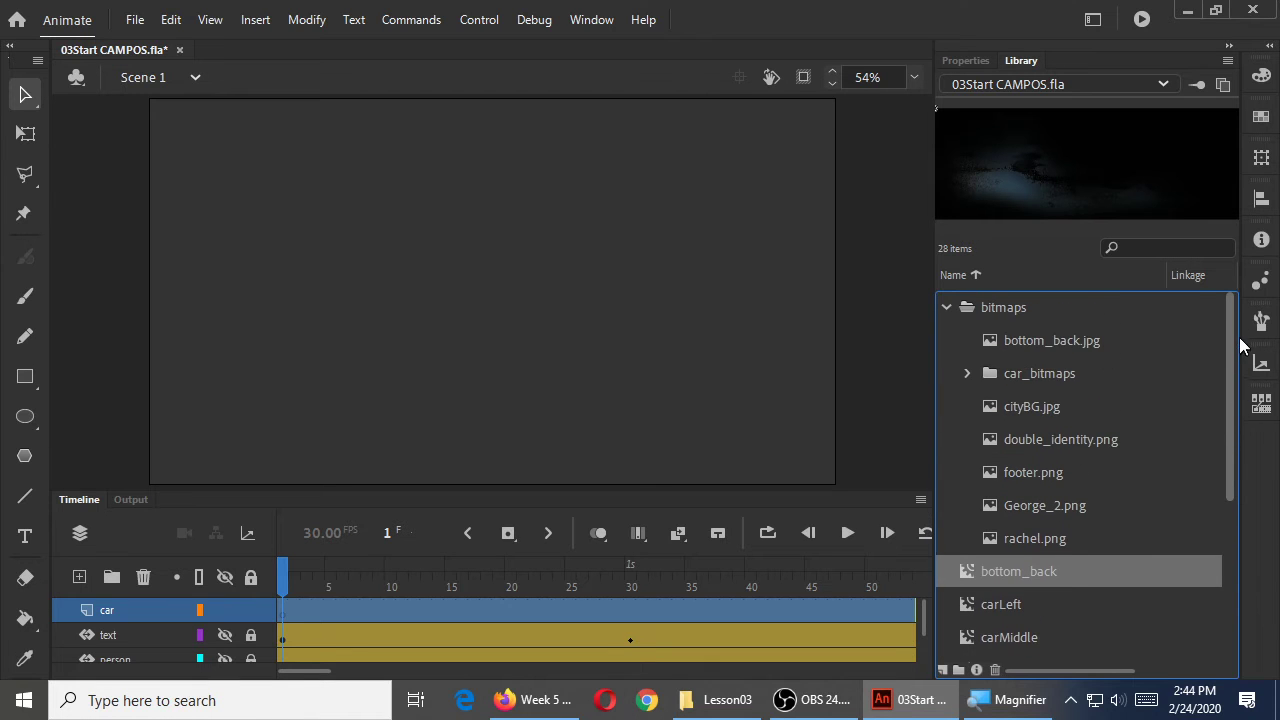
Step: Expand the car_bitmaps folder in the library and compare the carLeft.png, carMiddle.png and carRight.png images
left_click(1030, 343)
left_click(1001, 384)
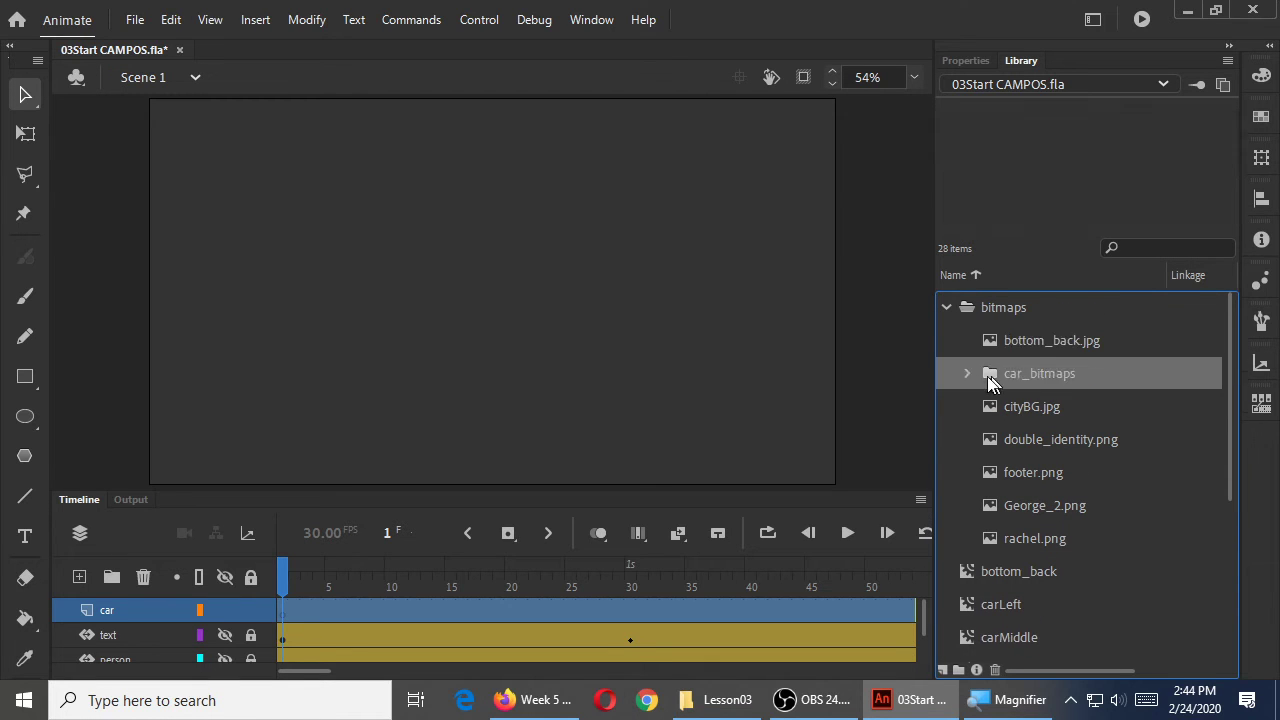
left_click(967, 373)
left_click(1052, 408)
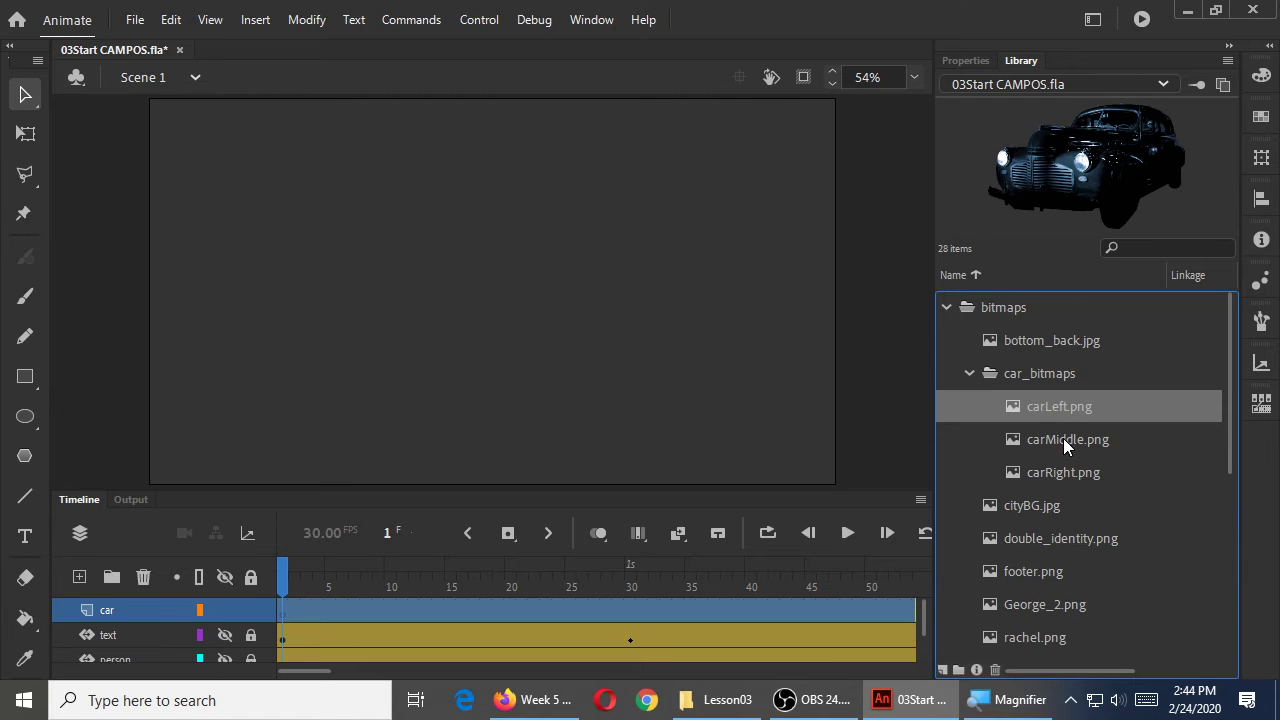
left_click(1062, 440)
left_click(1067, 468)
left_click(1065, 406)
left_click(1066, 440)
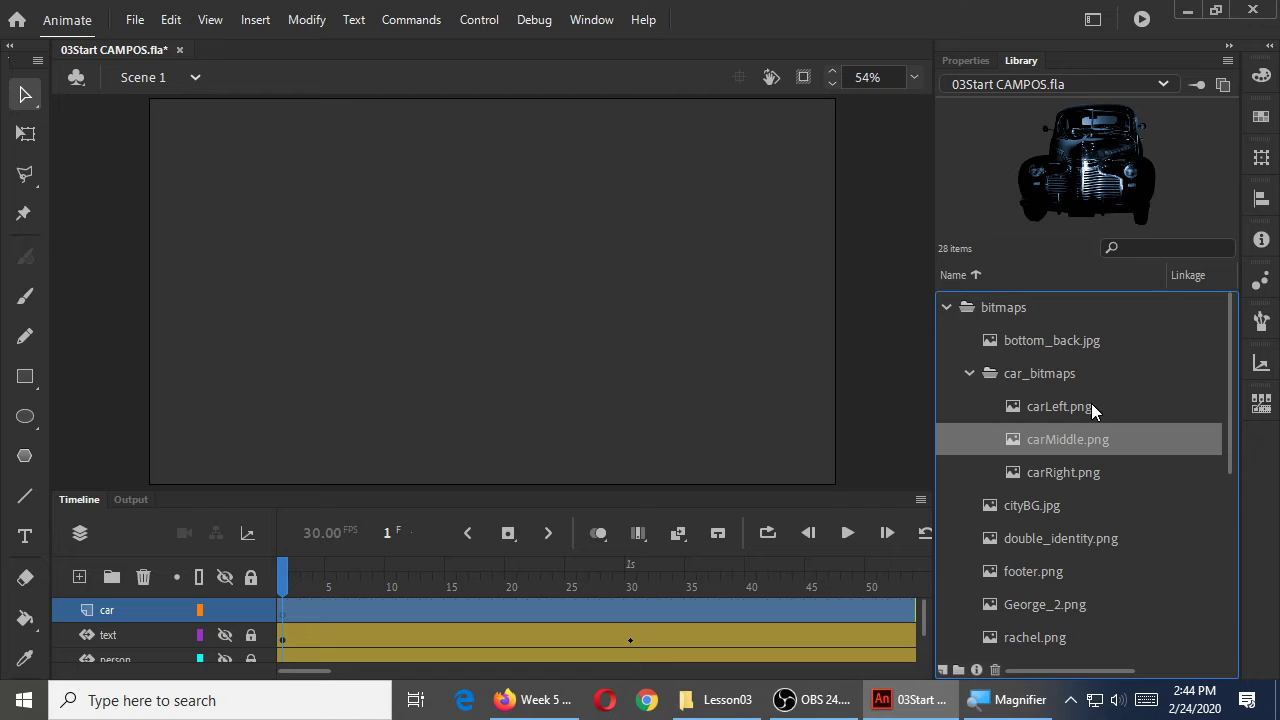
left_click(1091, 408)
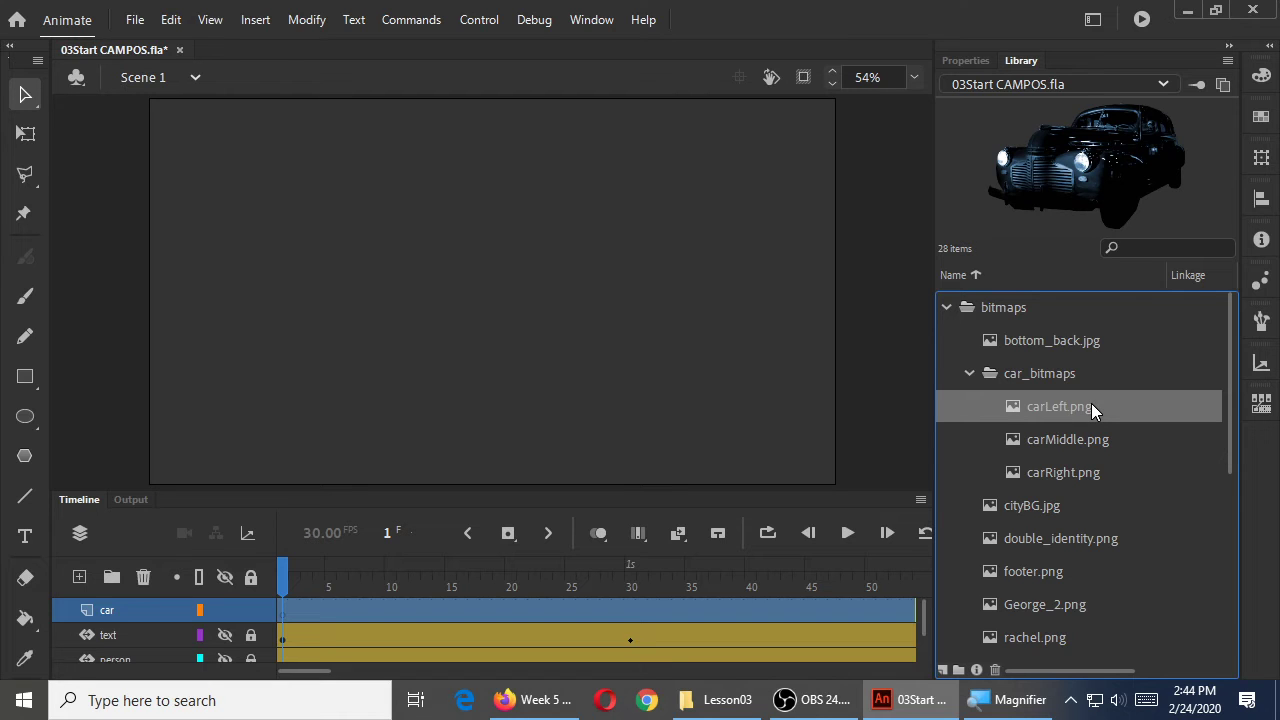
left_click(1094, 437)
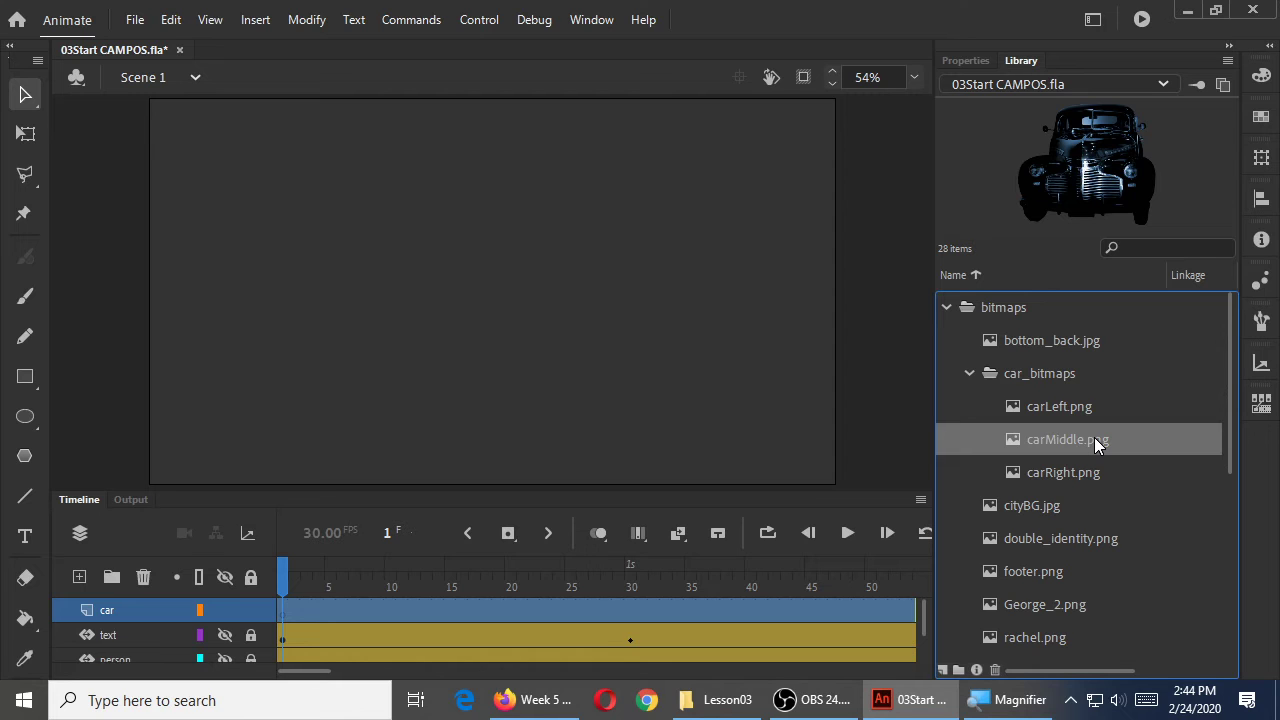
Step: Place carMiddle.png near the center of the stage and enter mcCarMiddle as the name for converting it to a movie clip symbol
left_click_drag(1096, 442, 492, 274)
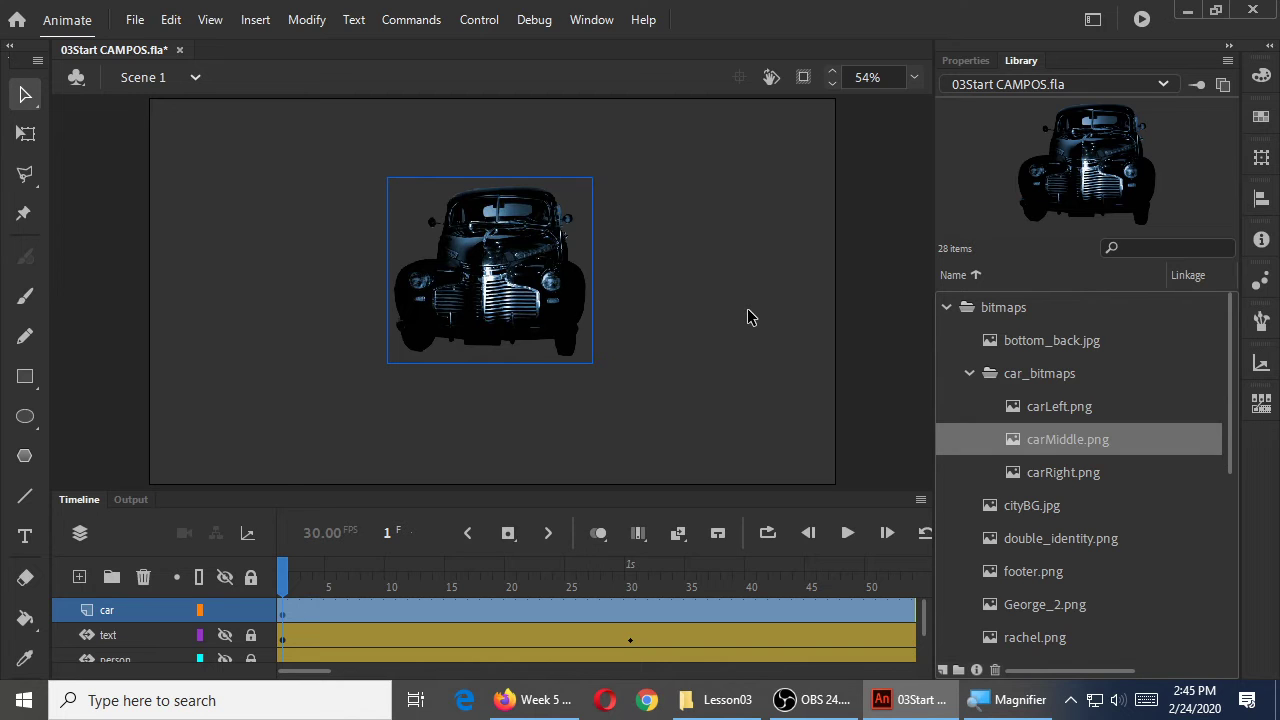
key("F8")
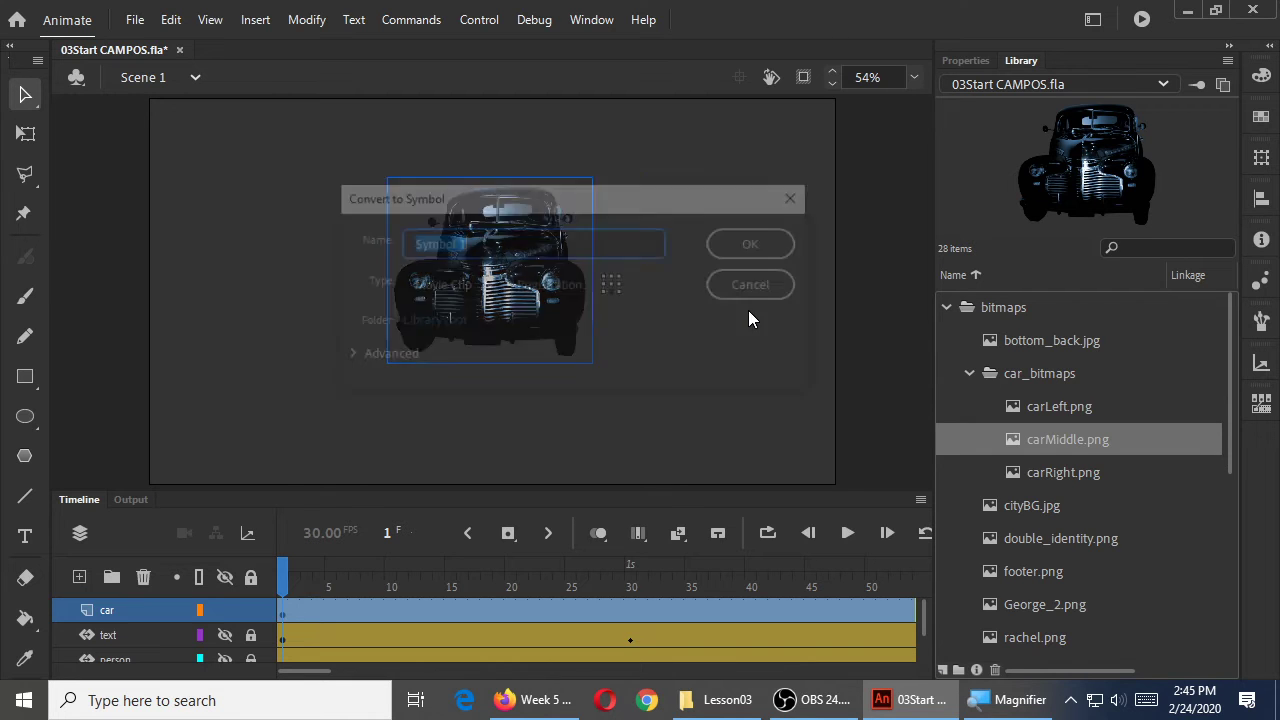
left_click_drag(636, 212, 651, 403)
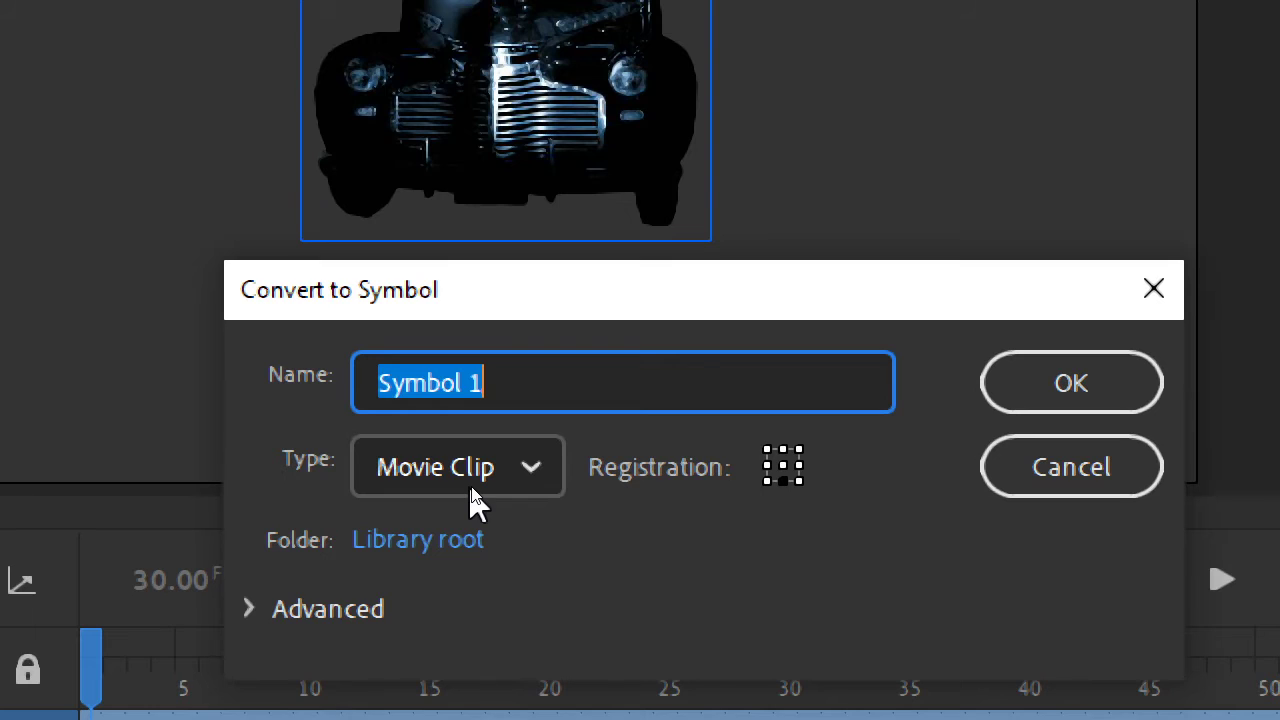
type("mcCarMiddle")
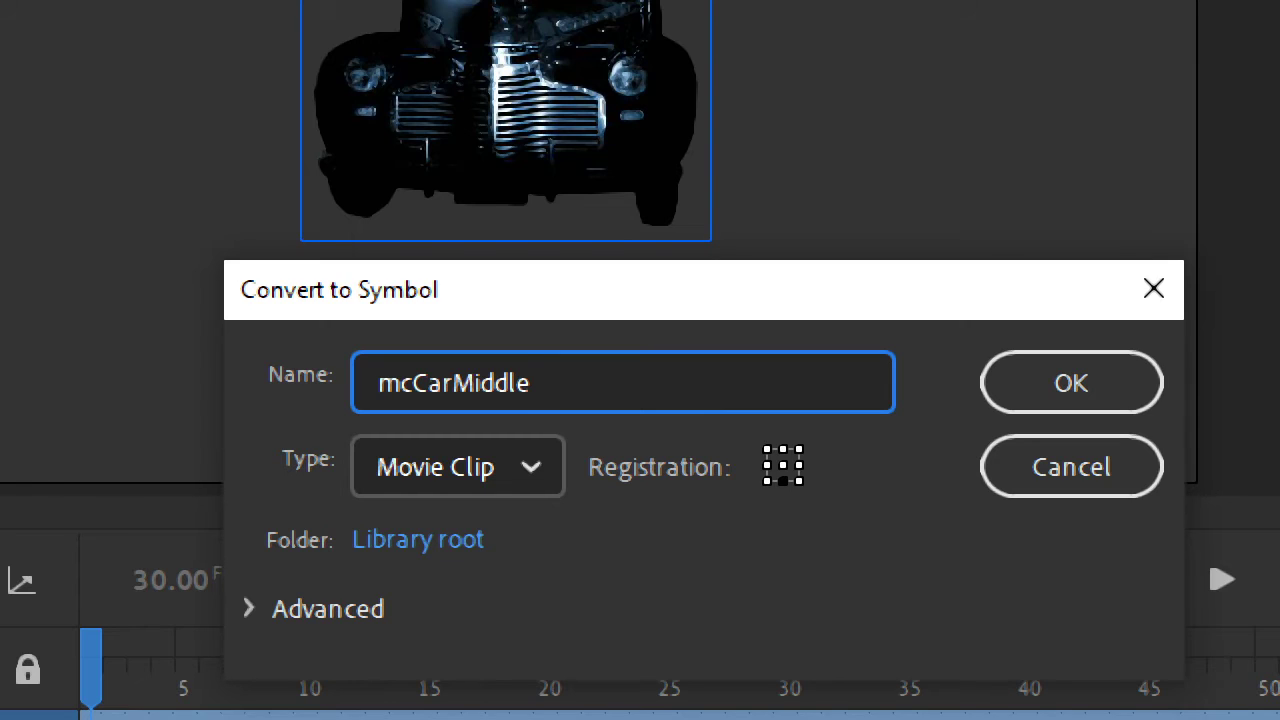
Step: Insert spaces between the words of the symbol name so it reads mc Car Middle
key("Left")
key("Left")
key("Left")
key("Left")
key("Left")
key("Left")
key("Left")
key("Left")
key("Left")
key("Right")
key("Right")
key("Right")
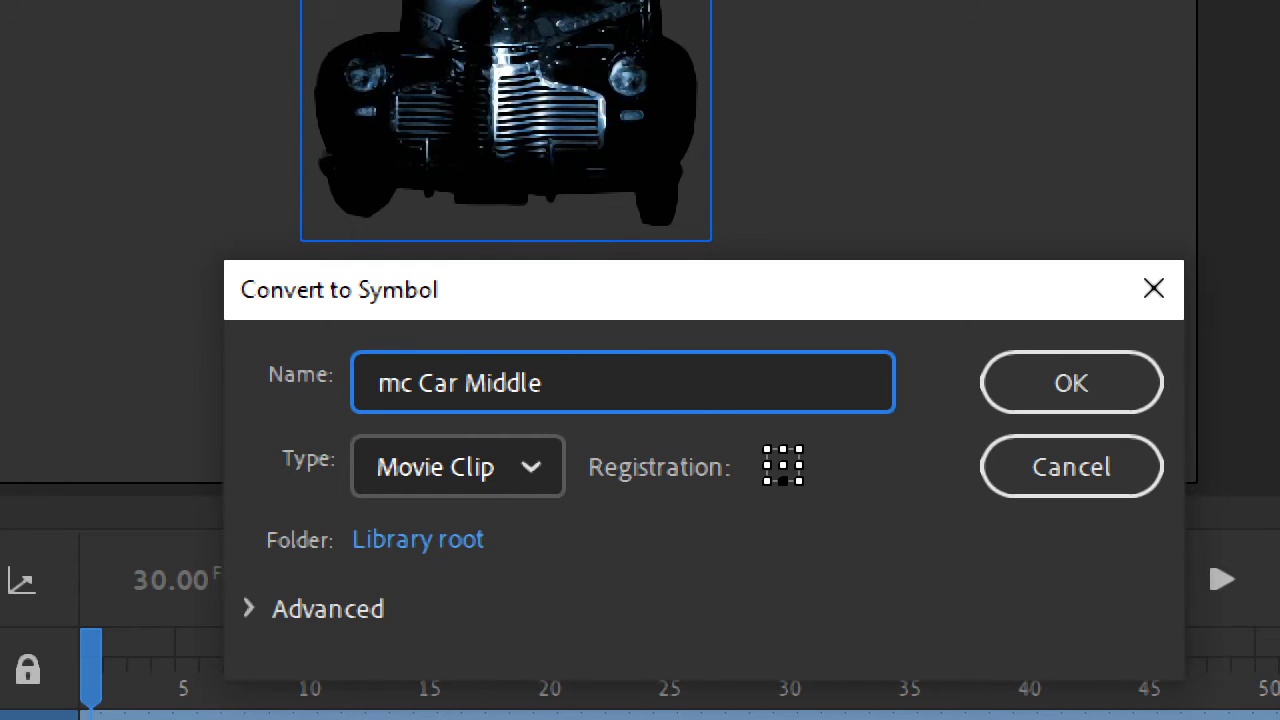
Step: Remove the spaces from the symbol name and make it all lowercase as mccarmiddle
key("BackSpace")
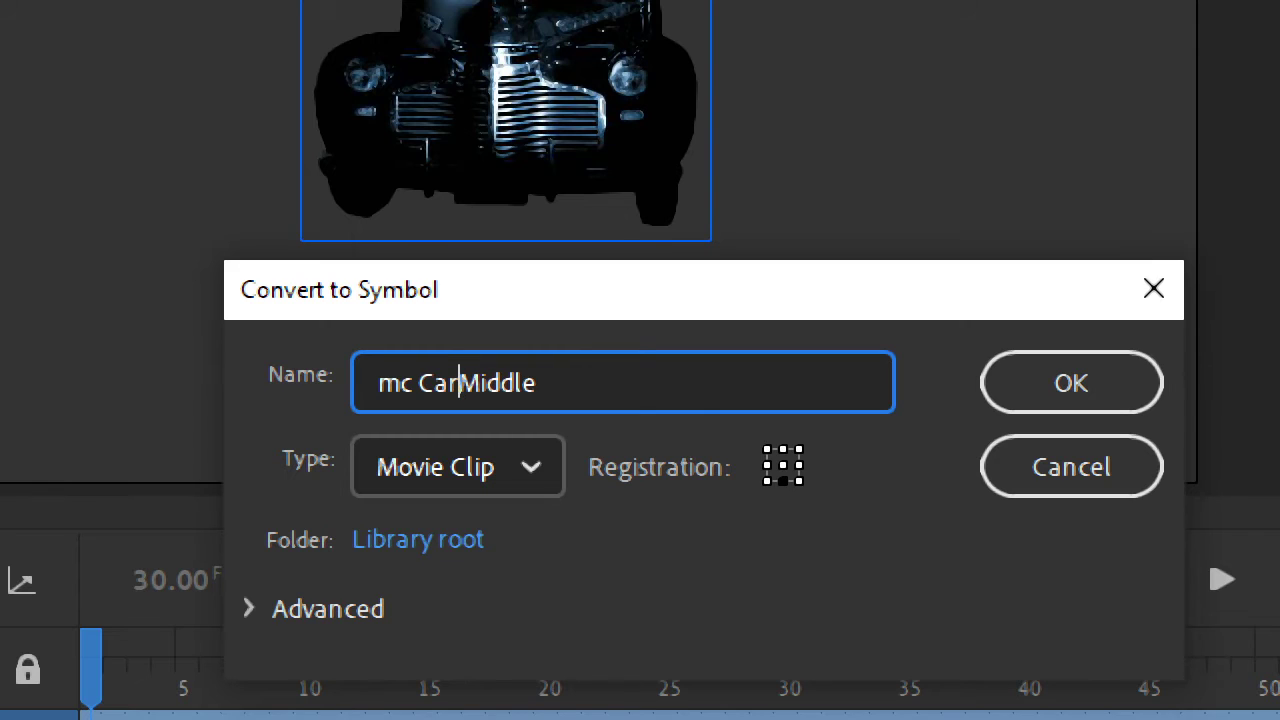
key("Left")
key("Left")
key("Left")
key("BackSpace")
key("Delete")
type("c")
key("Right")
key("Right")
key("Right")
key("BackSpace")
type("m")
key("End")
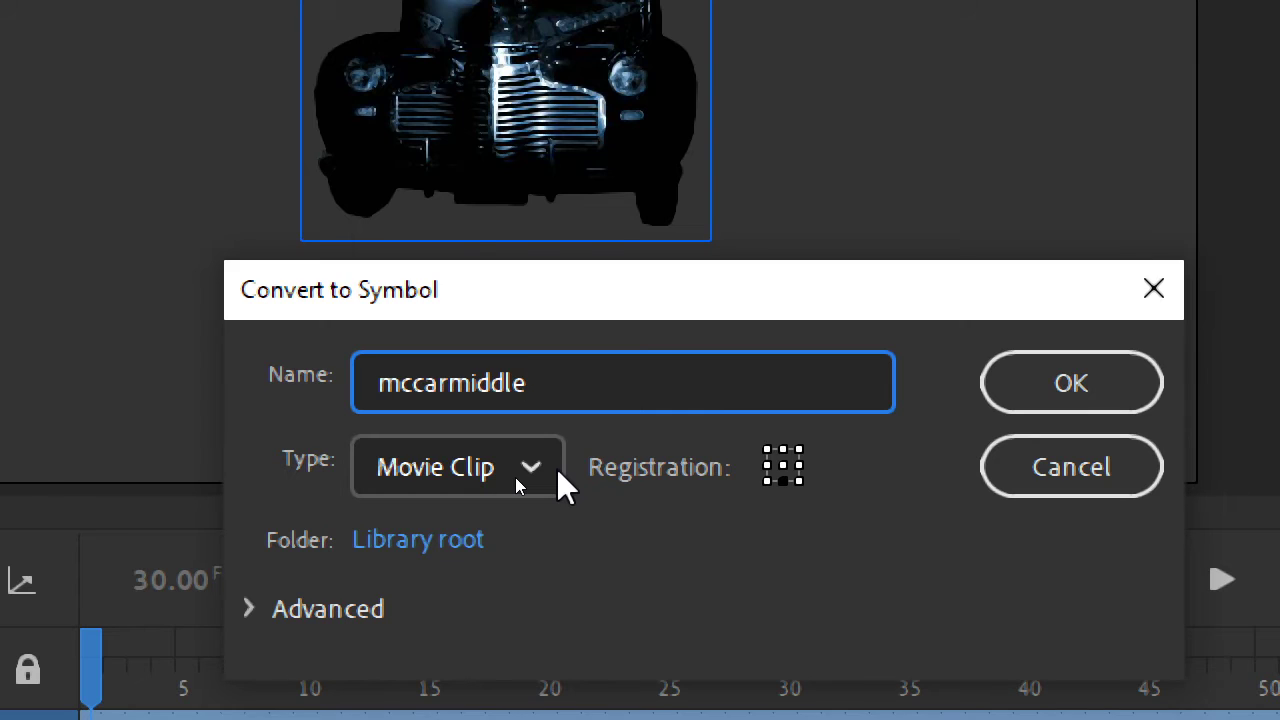
Step: Capitalize the C and M in the symbol name so it reads mcCarMiddle
key("Left")
key("Left")
key("Left")
key("Left")
key("Left")
key("Left")
key("Left")
key("Left")
key("shift+Left")
type("C")
key("Right")
key("Right")
key("Right")
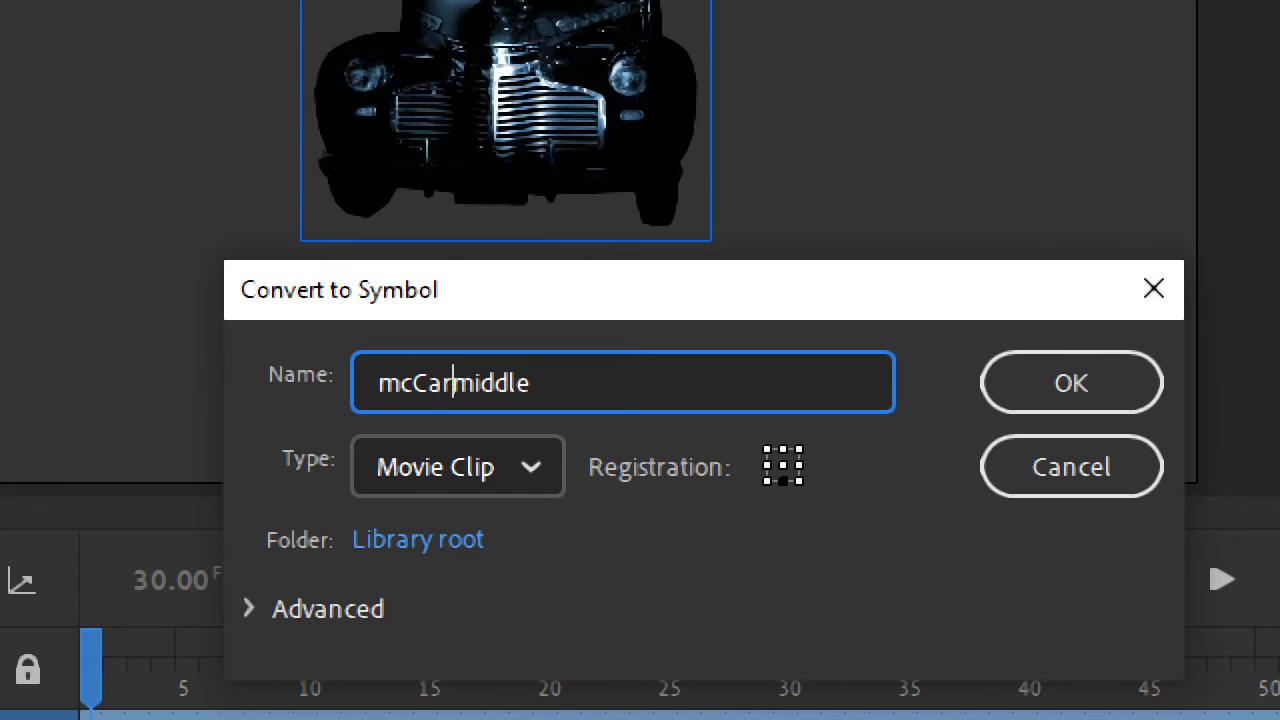
key("shift+Left")
type("M")
Step: Change the capital C and M of the symbol name to lowercase, giving mccarmiddle
left_click(531, 383)
left_click(379, 383)
key("Right")
key("Right")
key("shift+Right")
type("c")
key("Right")
key("Right")
key("shift+Right")
type("m")
key("End")
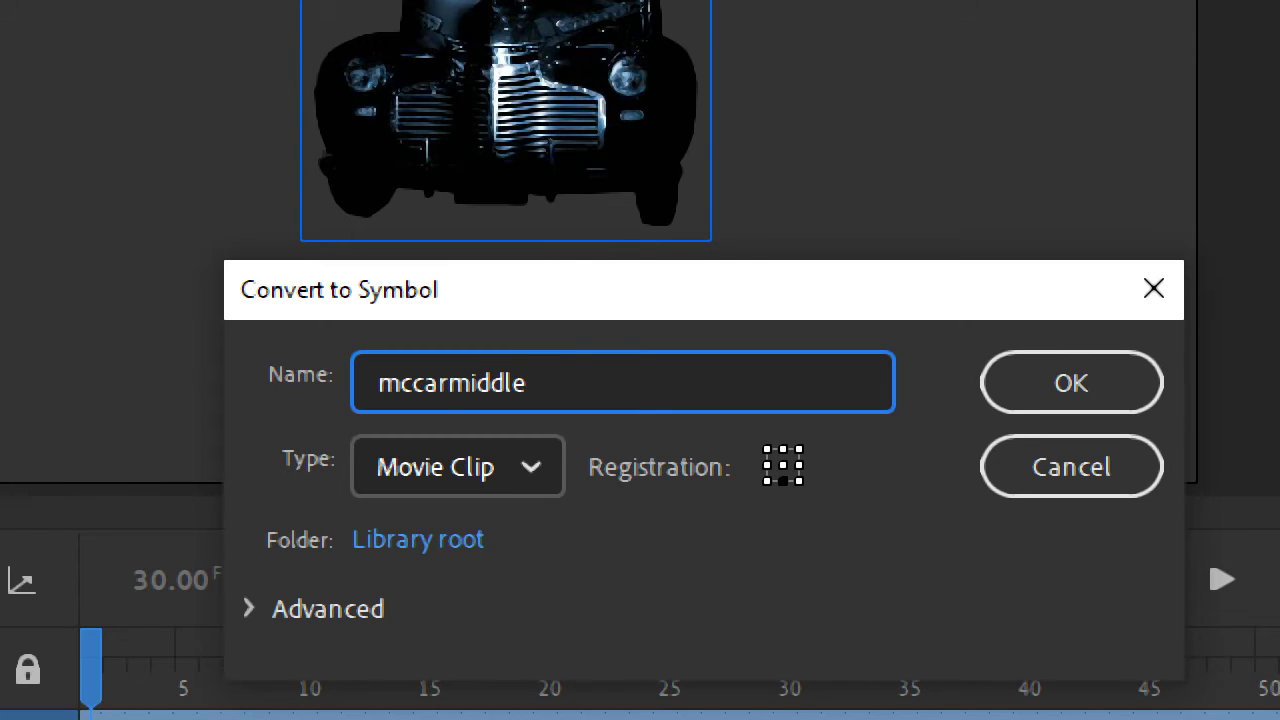
Step: Restore the capital M and C in the symbol name to get mcCarMiddle
key("Left")
key("Left")
key("Left")
key("Left")
key("Left")
key("shift+Left")
type("M")
key("Left")
key("Left")
key("Left")
key("Left")
key("shift+Right")
type("C")
key("Left")
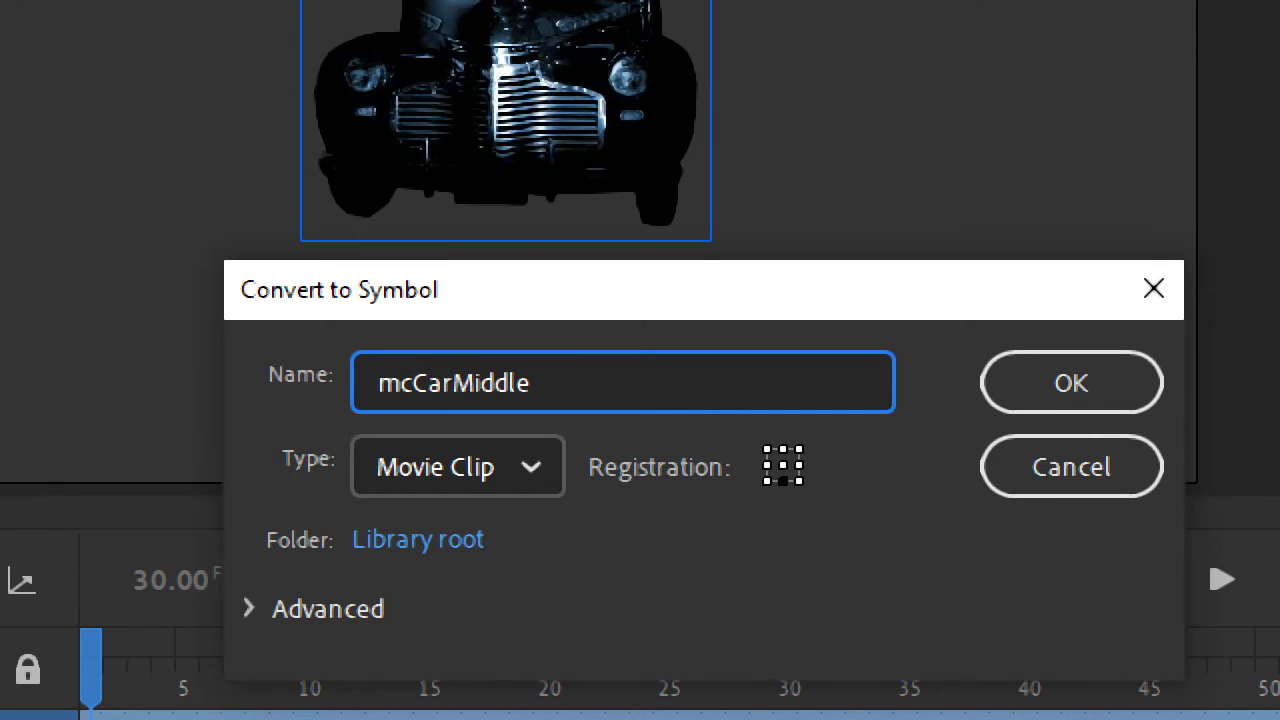
key("Right")
key("Right")
key("Right")
key("Tab")
key("shift+Tab")
key("Right")
key("Left")
key("Left")
key("Left")
key("Left")
key("Left")
key("Left")
key("BackSpace")
key("Left")
key("Left")
key("Left")
key("BackSpace")
key("Left")
key("Left")
key("shift+Right")
type("M")
key("BackSpace")
type("m")
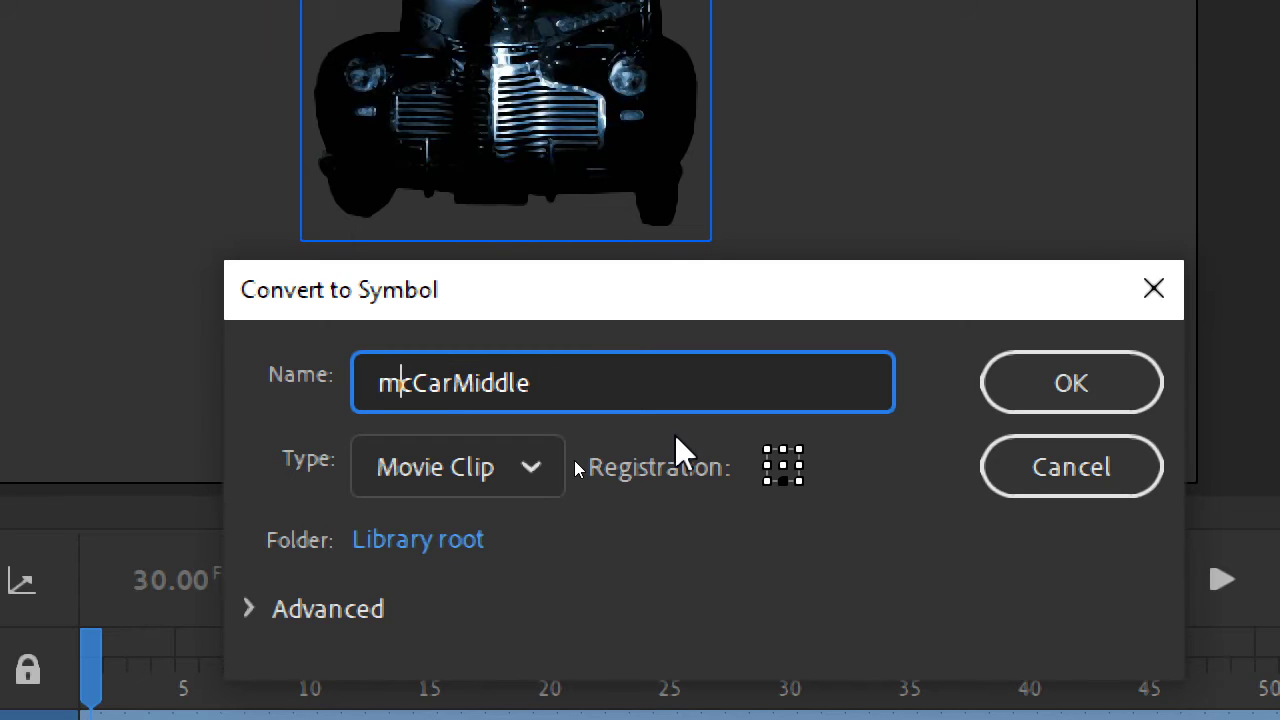
Step: Create the movie clip symbol with a centered registration point, and apply a motion tween to the car on the stage
left_click(782, 463)
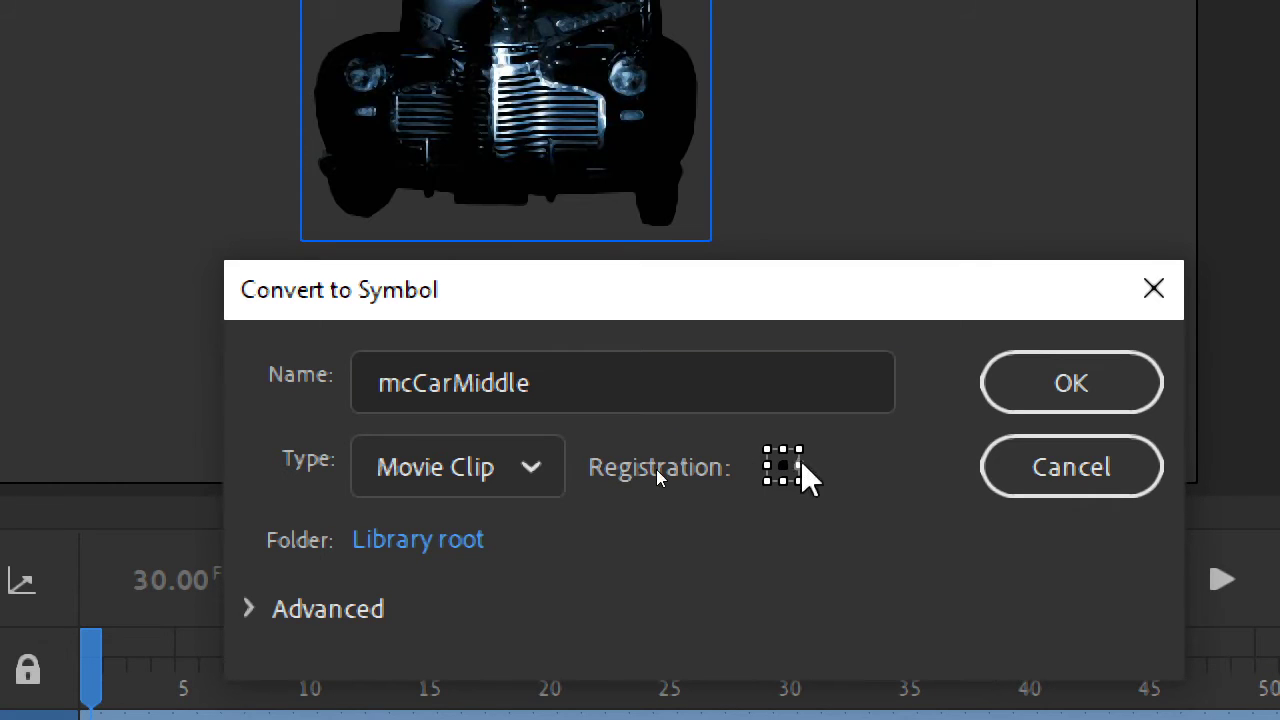
left_click(1087, 393)
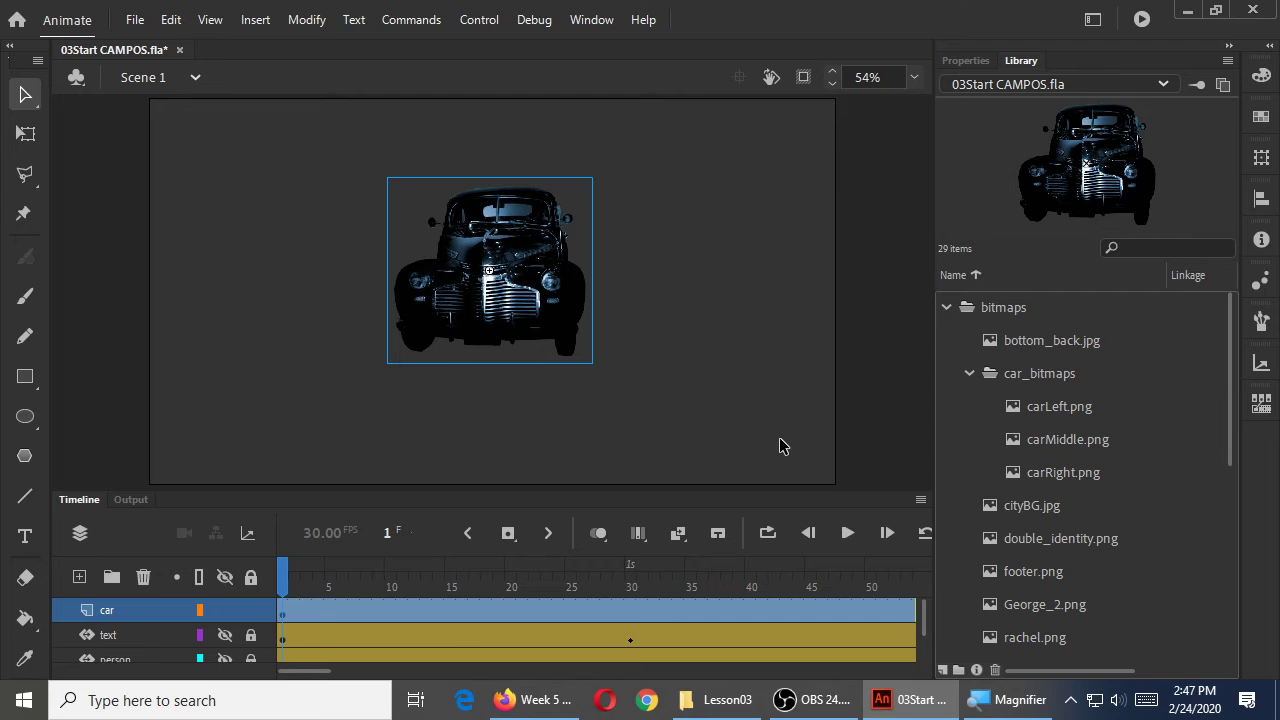
left_click(764, 392)
left_click(532, 288)
right_click(530, 290)
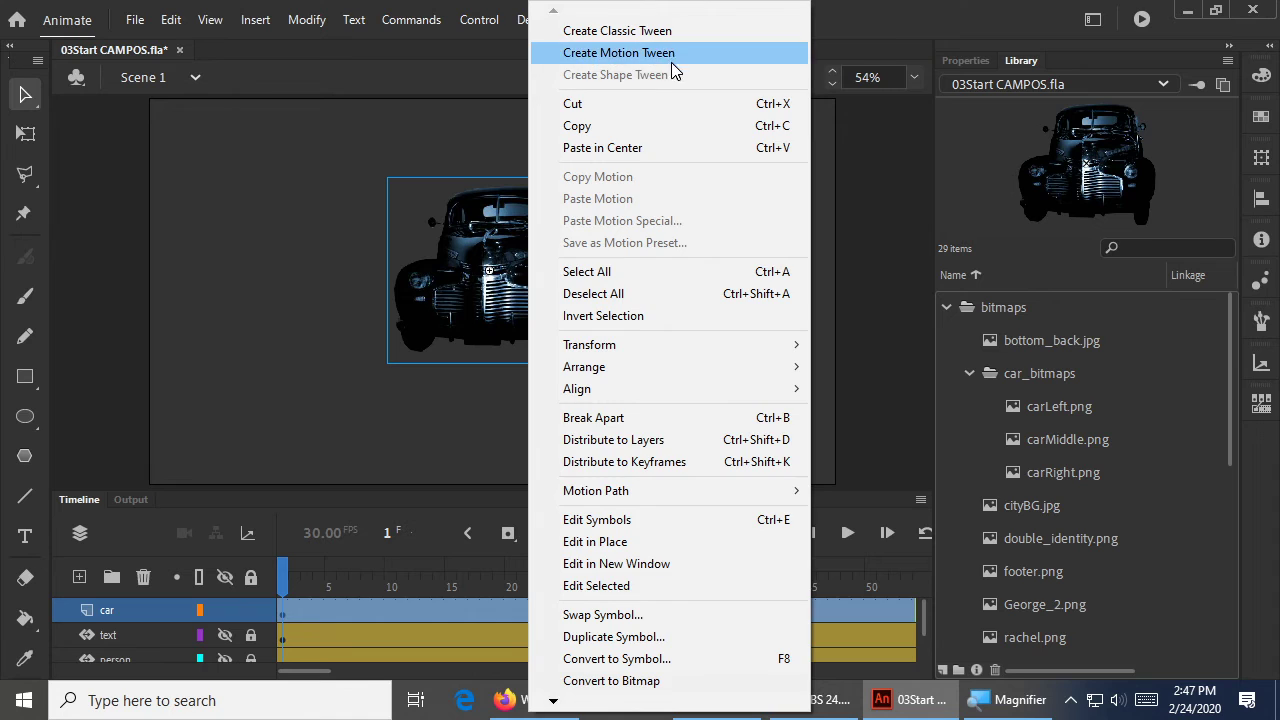
left_click(673, 54)
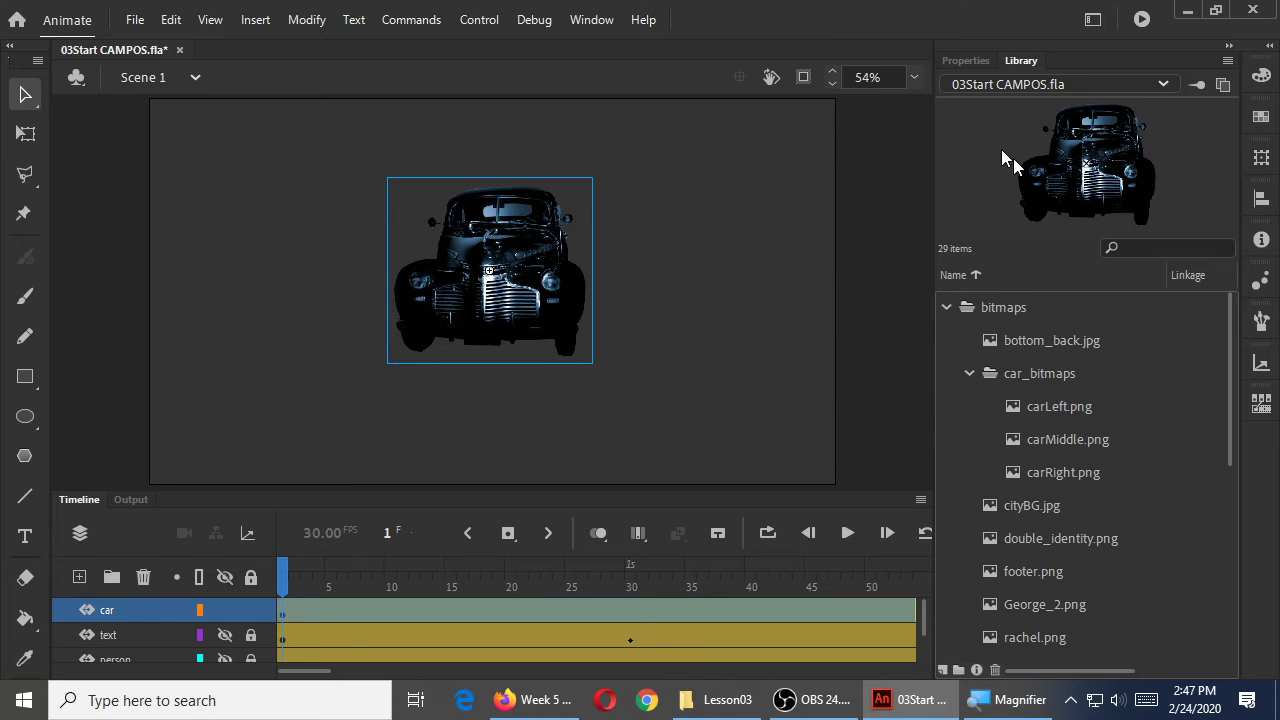
Step: Review the Filters, Blend and Color Effects properties of the car instance
left_click(966, 61)
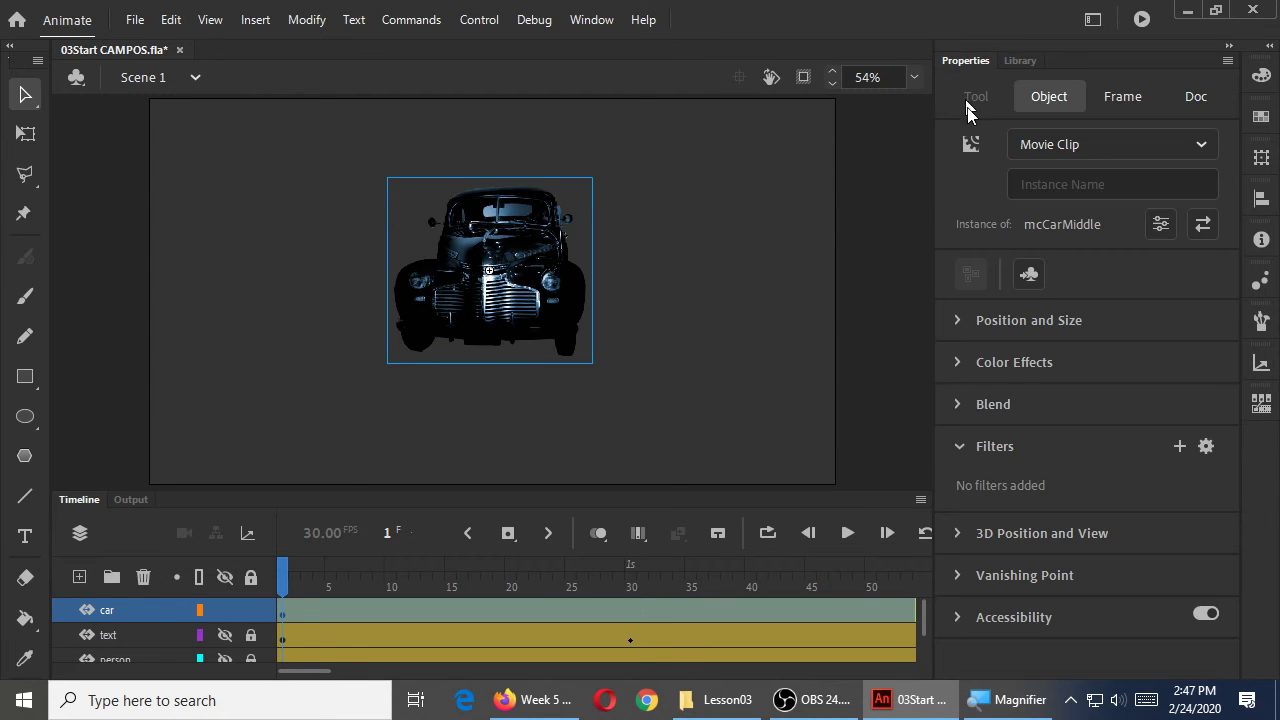
left_click(996, 449)
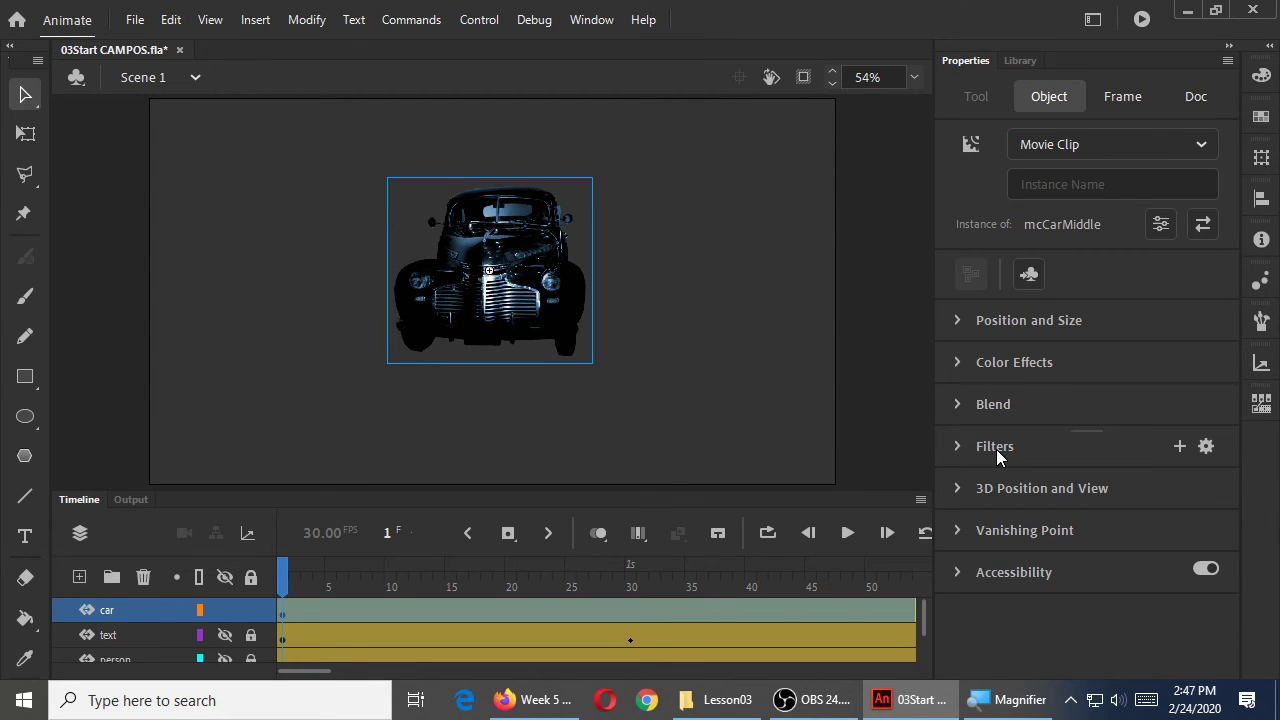
left_click(1012, 368)
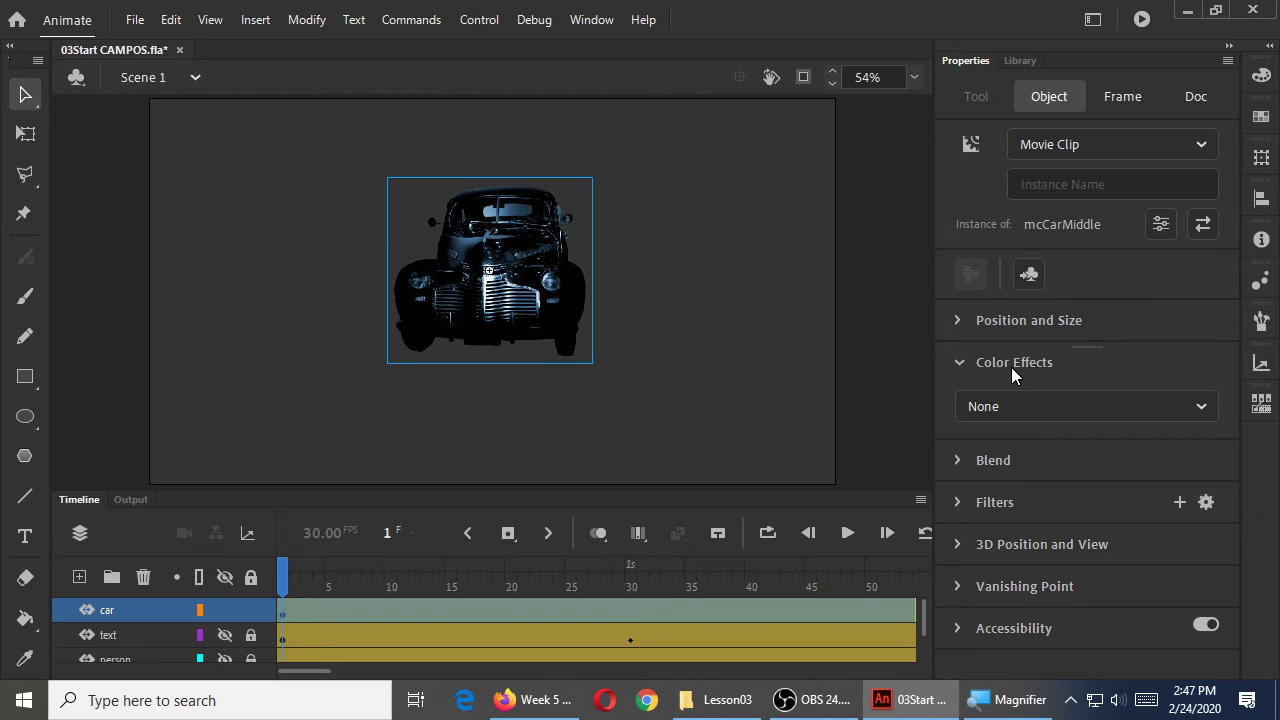
left_click(1011, 367)
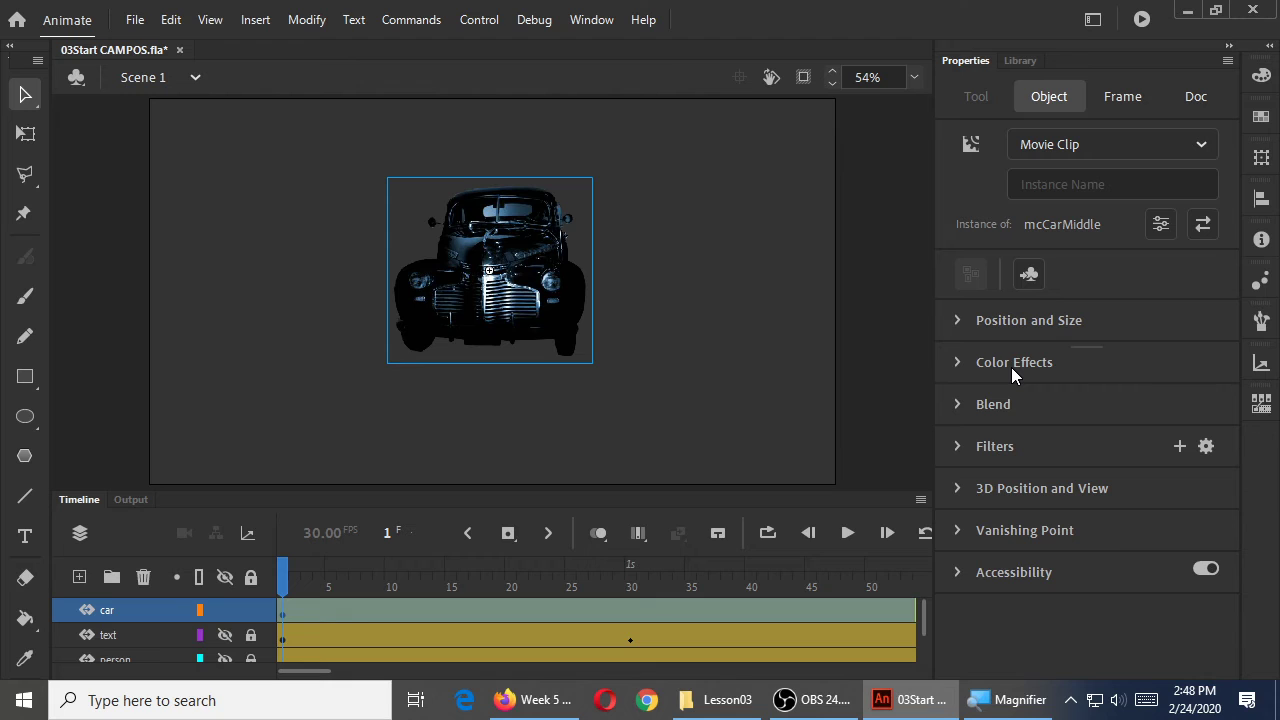
left_click(1005, 446)
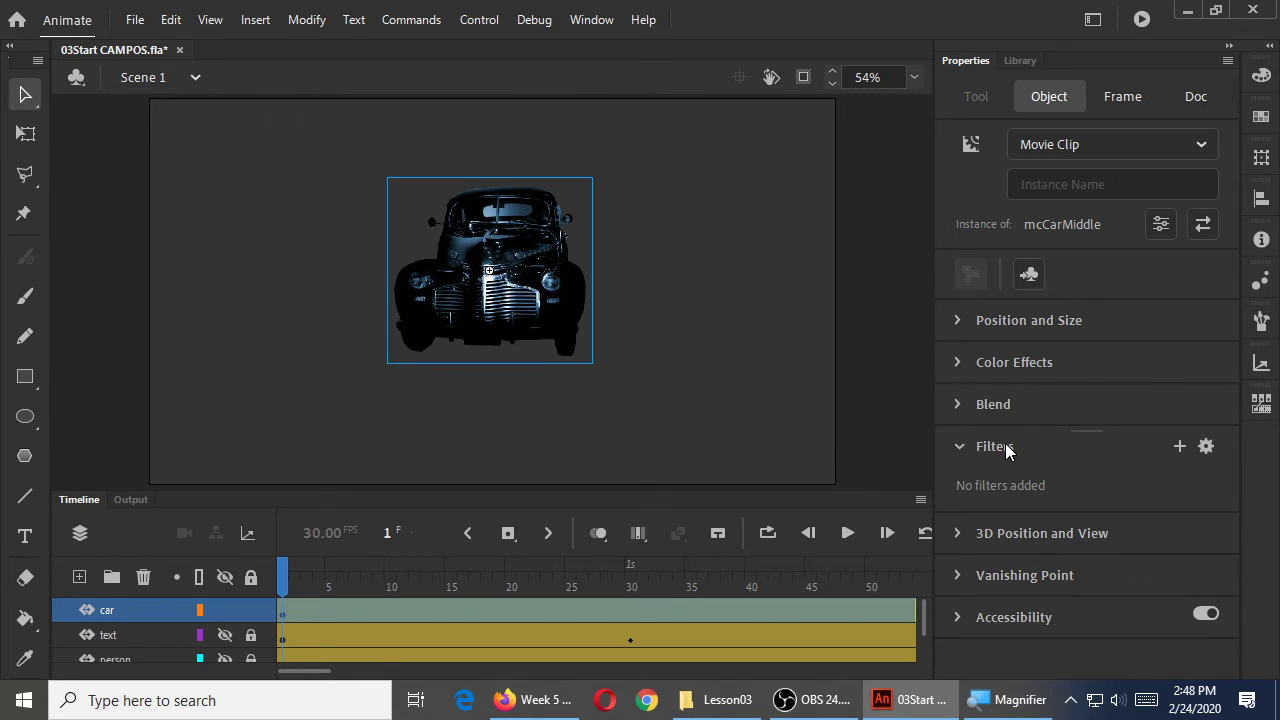
left_click(1005, 443)
left_click(1000, 397)
left_click(1000, 398)
left_click(1005, 362)
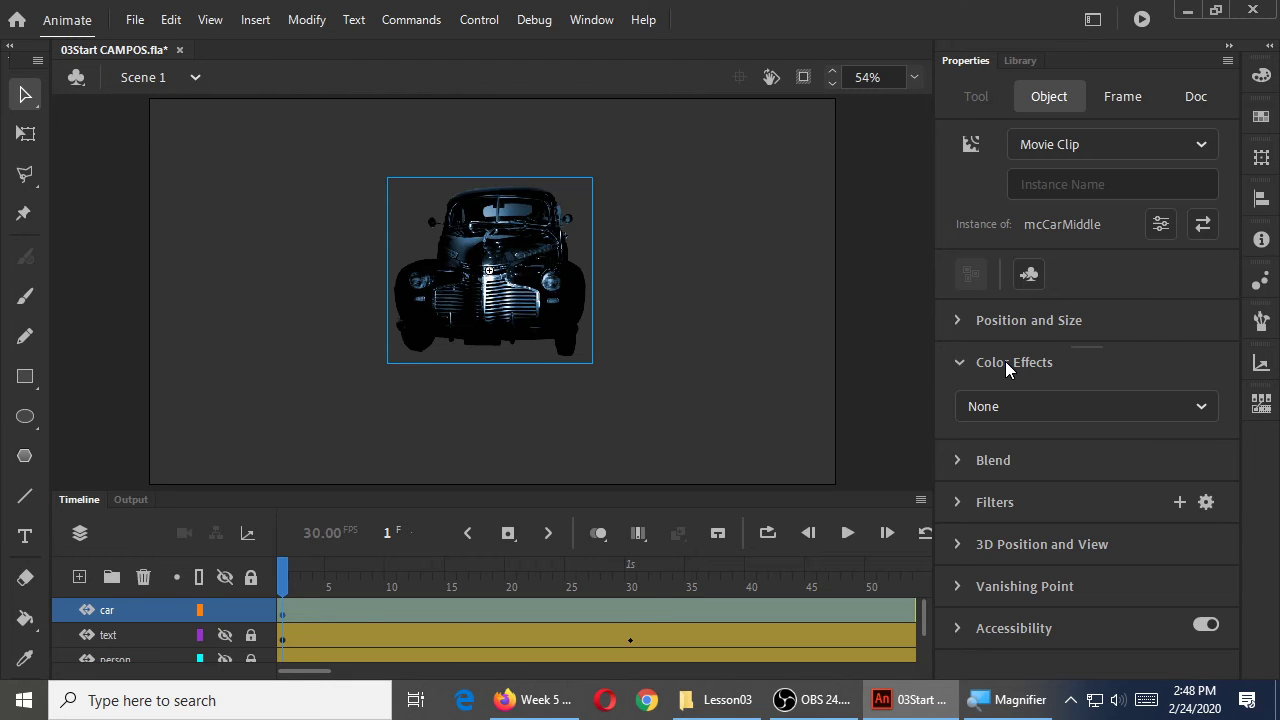
left_click(1005, 362)
Step: Apply a Brightness color effect of 2% to the car instance
left_click(1008, 362)
left_click(1017, 408)
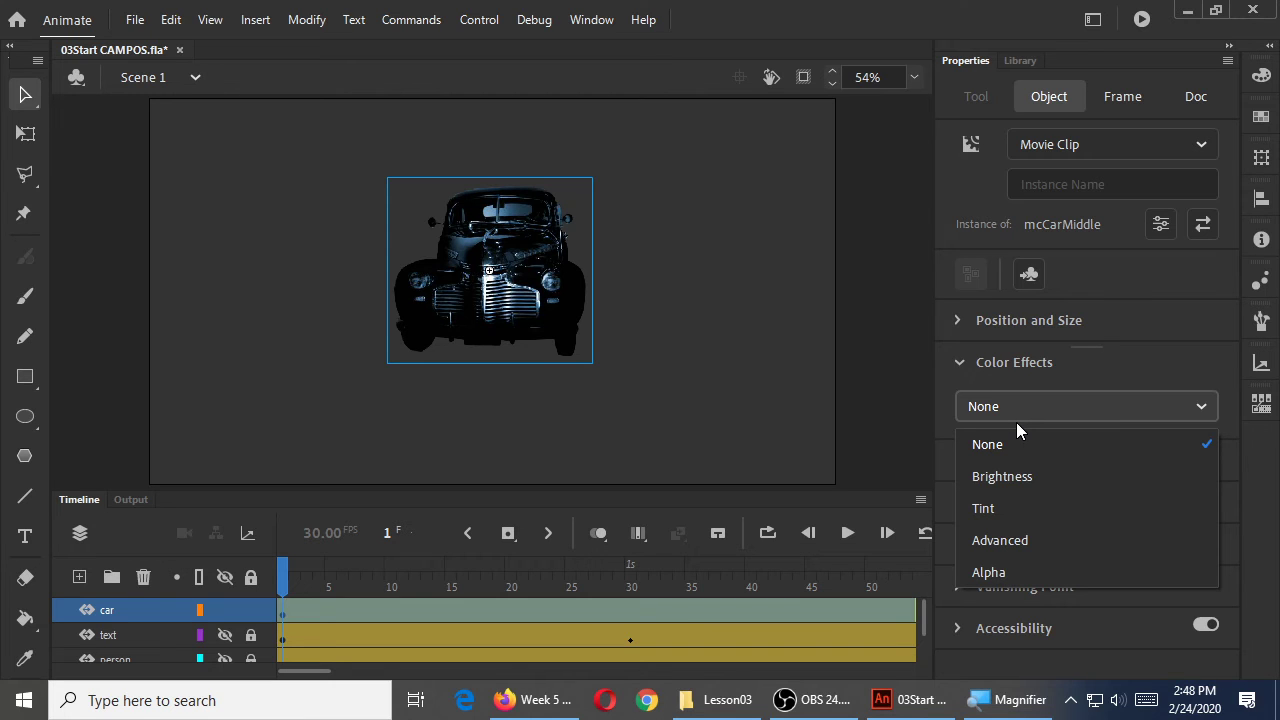
left_click(1013, 477)
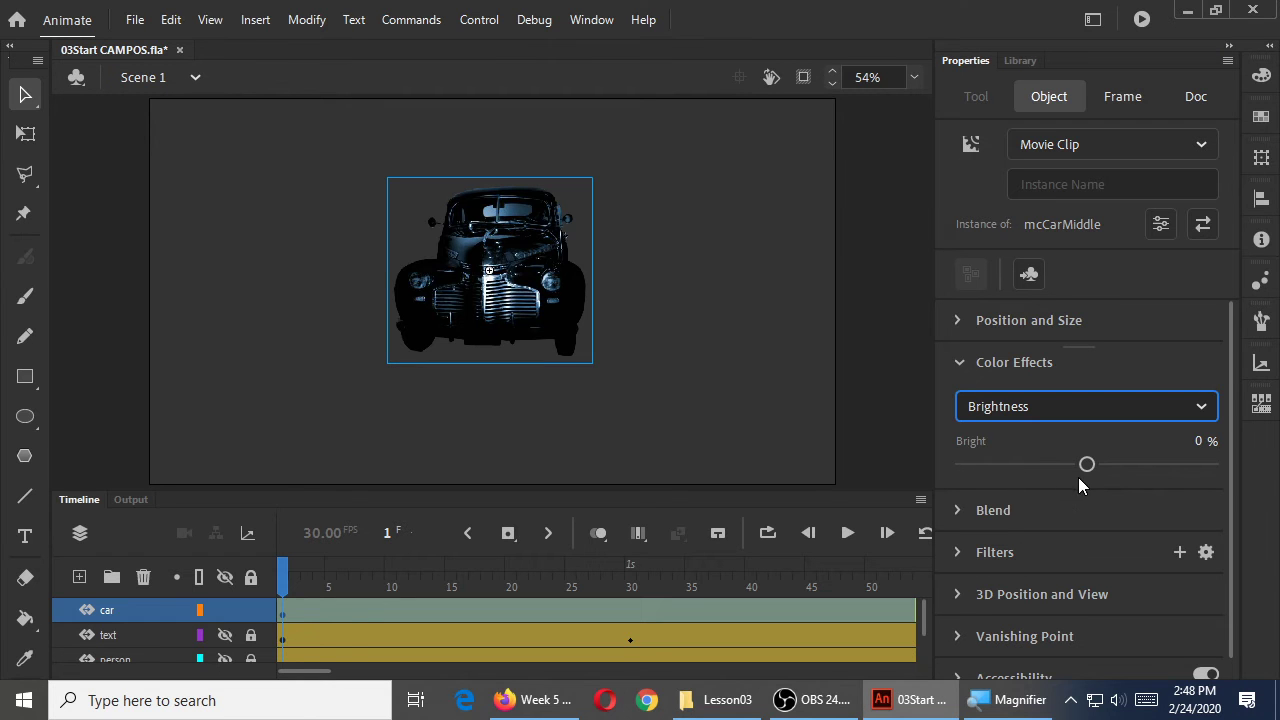
mouse_move(1088, 473)
left_mouse_down()
mouse_move(1160, 473)
mouse_move(1005, 474)
mouse_move(1137, 472)
mouse_move(1049, 476)
mouse_move(1113, 474)
mouse_move(1090, 478)
left_mouse_up()
Step: Tint the car purple at 50% with Red 149, Green 90 and Blue 249
left_click(1068, 411)
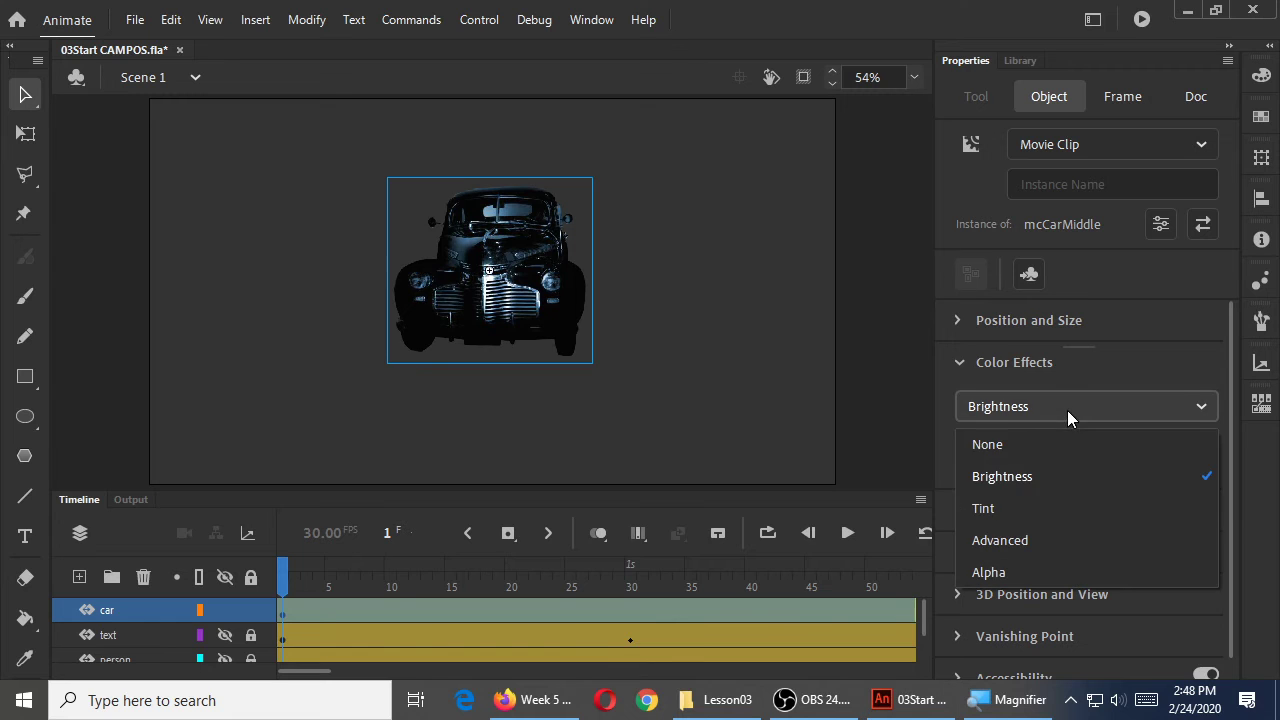
left_click(1025, 508)
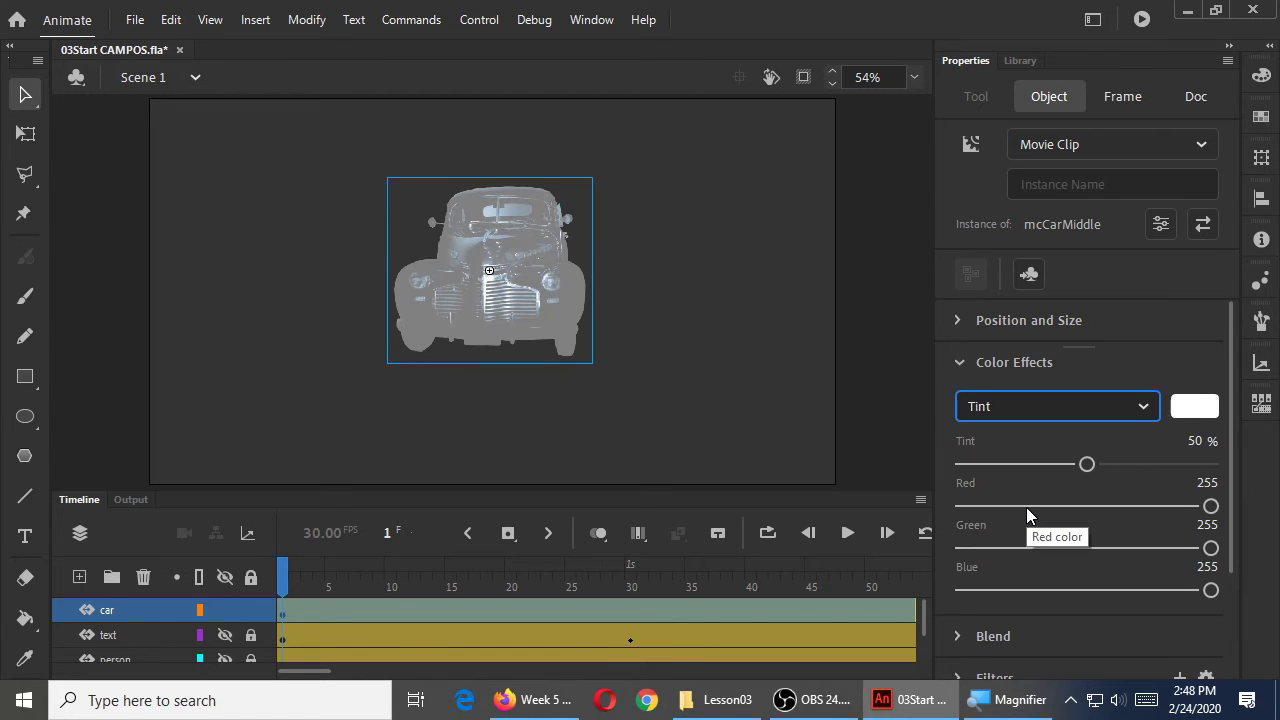
mouse_move(1087, 464)
left_mouse_down()
mouse_move(1020, 464)
mouse_move(1087, 464)
left_mouse_up()
left_click_drag(1211, 506, 1108, 506)
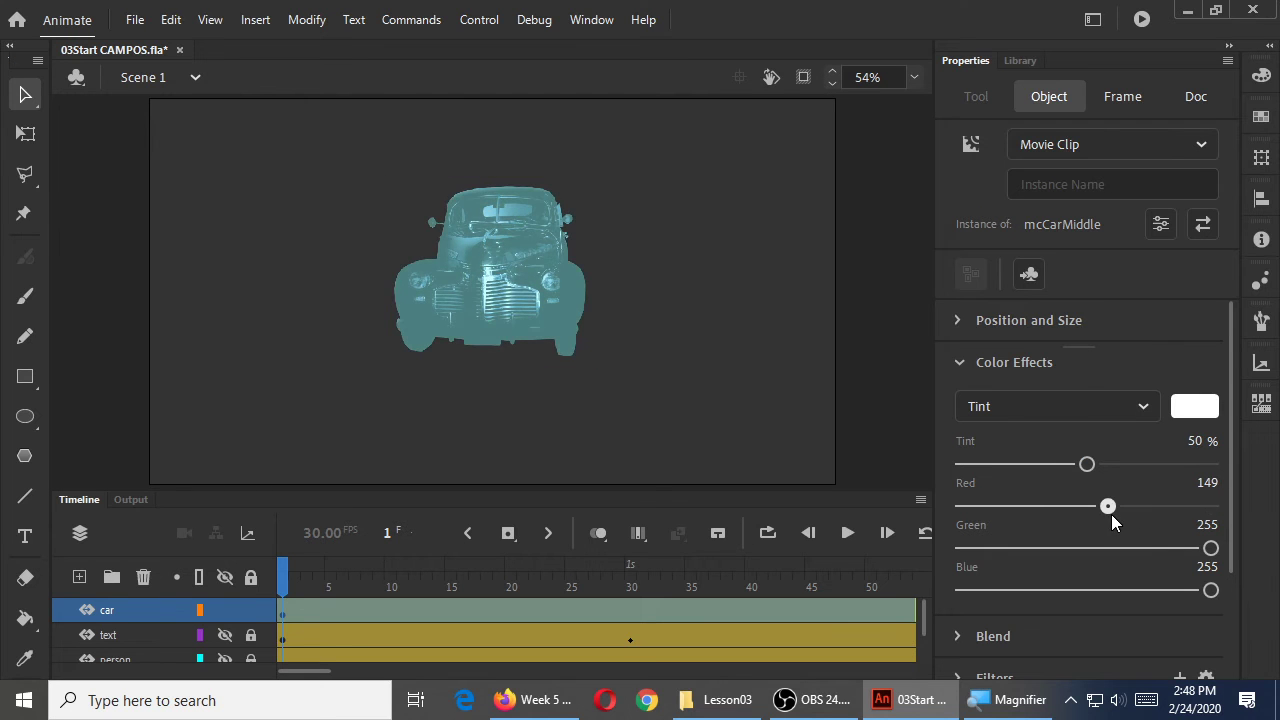
left_click_drag(1211, 548, 1048, 548)
mouse_move(1210, 590)
left_mouse_down()
mouse_move(1154, 590)
mouse_move(1206, 591)
left_mouse_up()
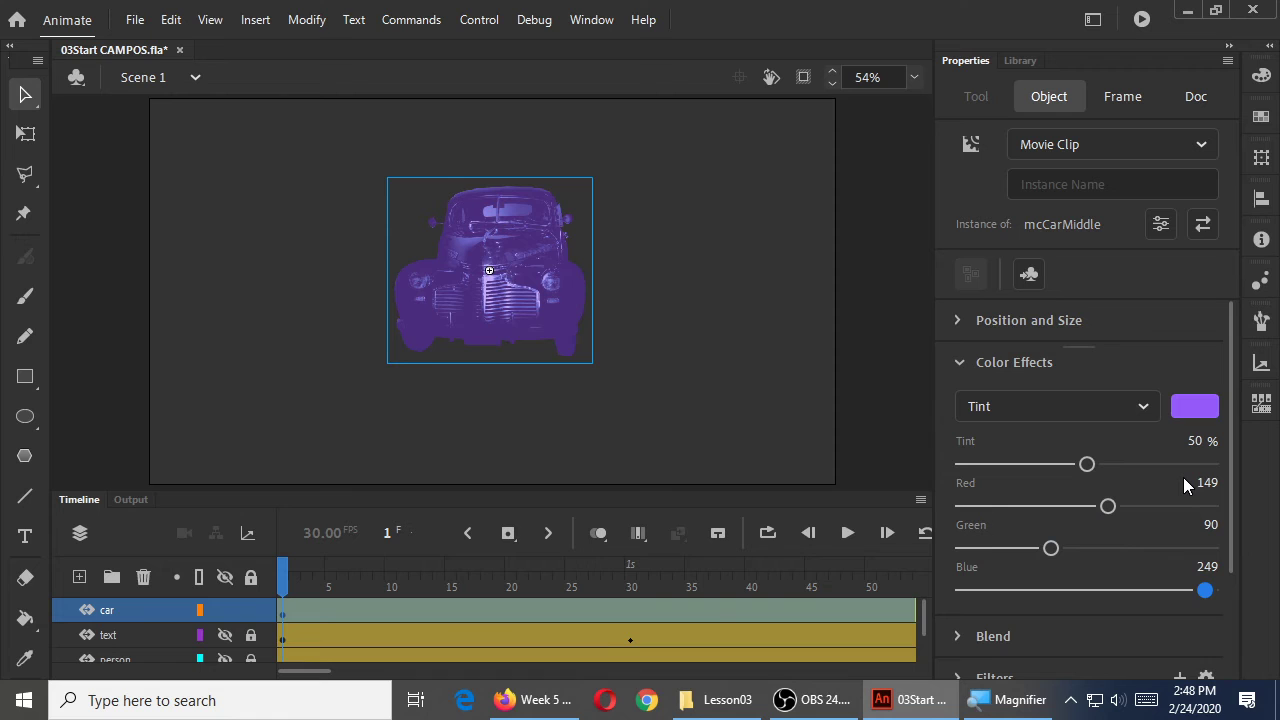
Step: Switch the car's color effect to Brightness and back to Tint to compare the two looks
left_click(1094, 402)
left_click(1030, 476)
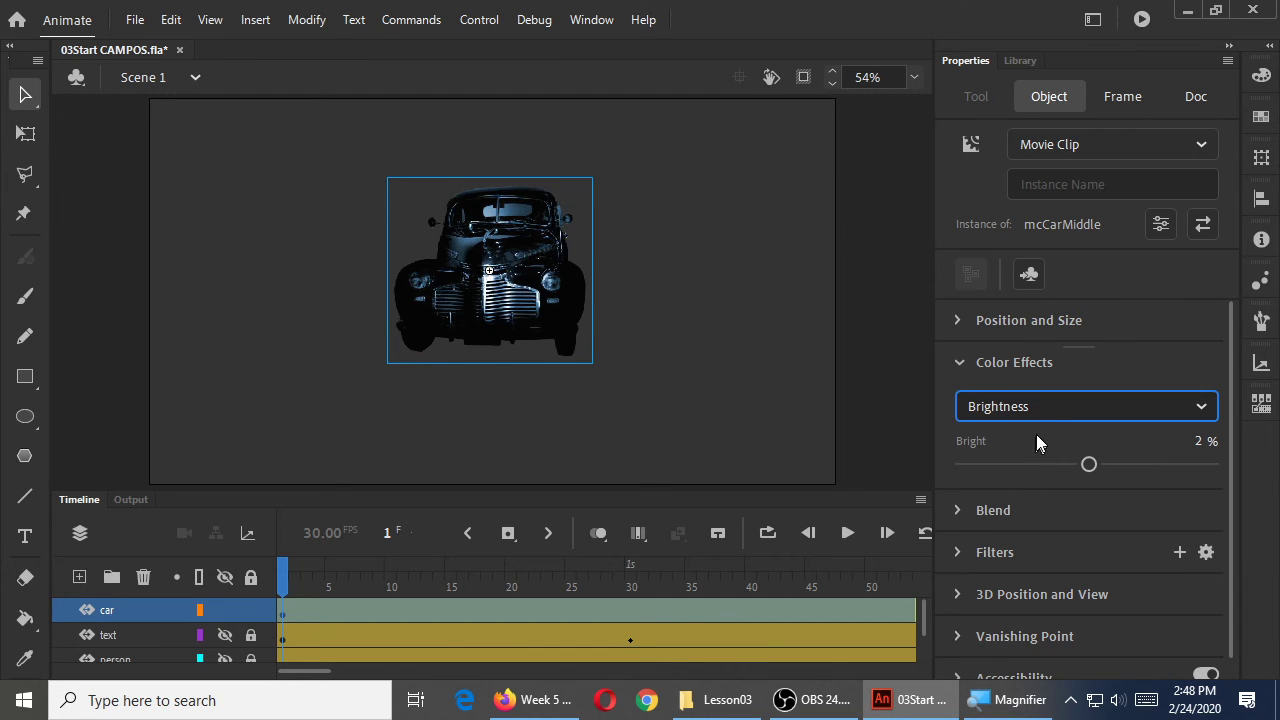
left_click(1050, 406)
left_click(1024, 506)
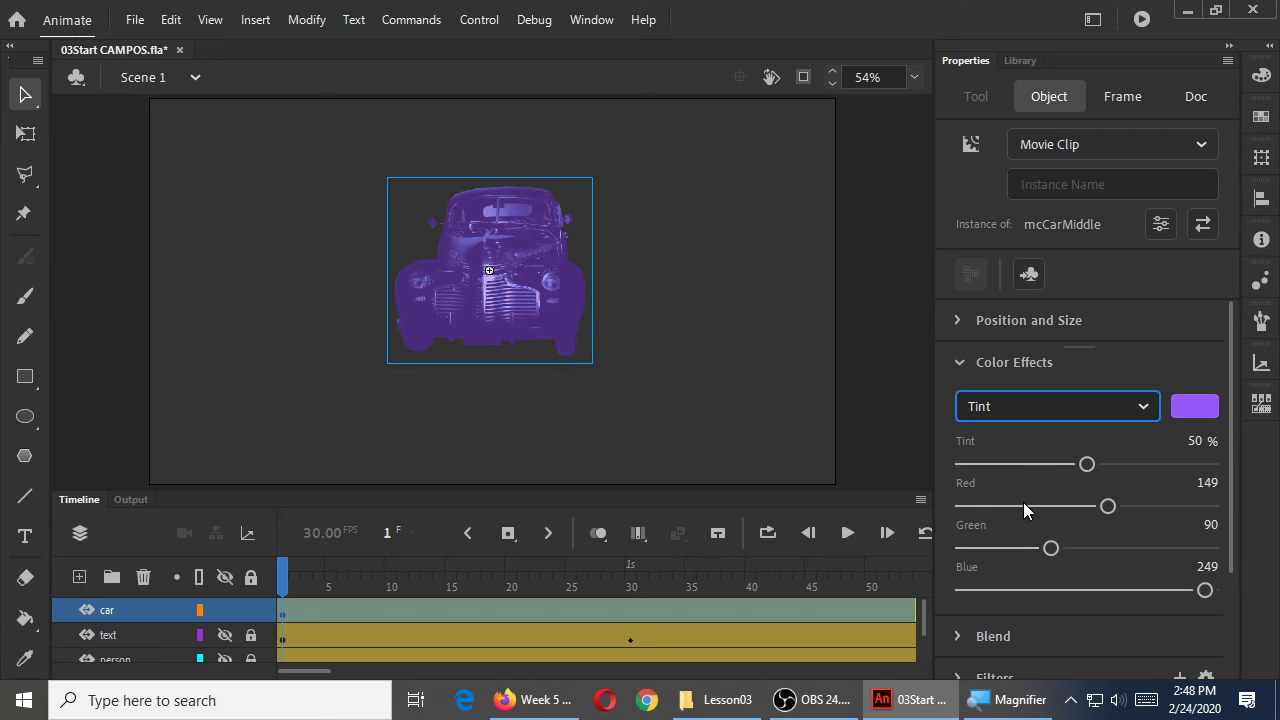
left_click(1058, 410)
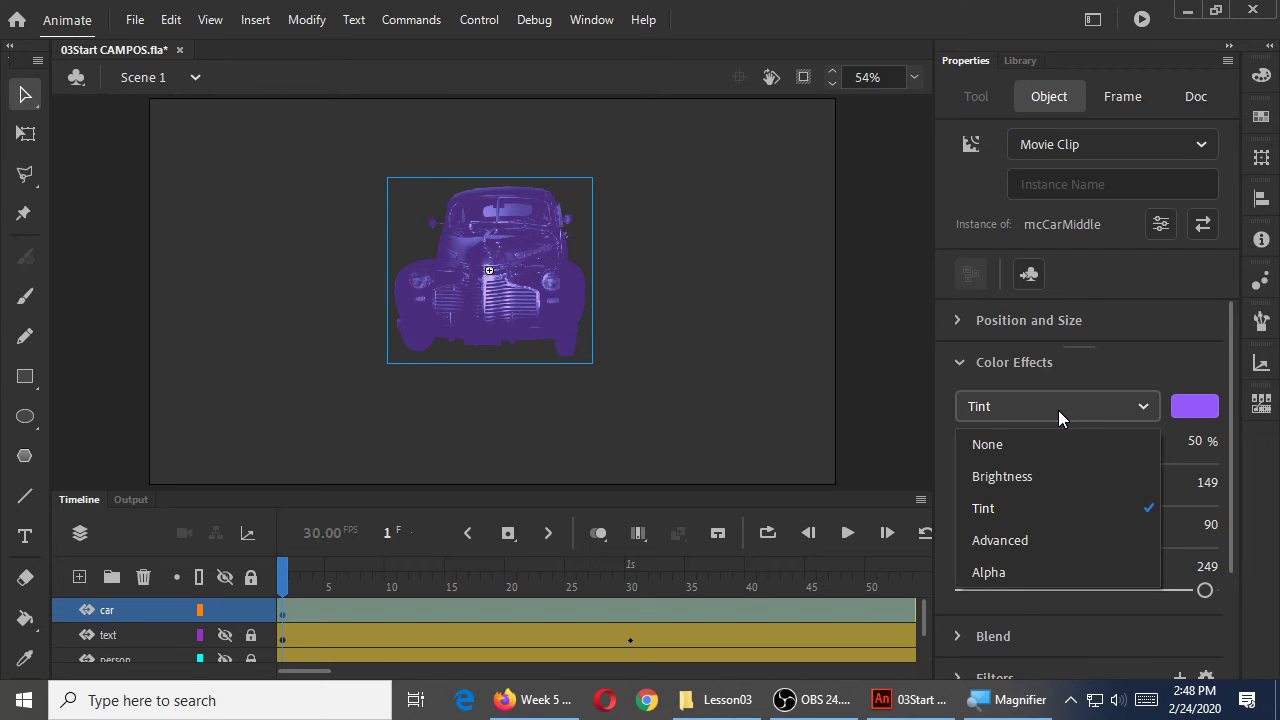
left_click(1071, 507)
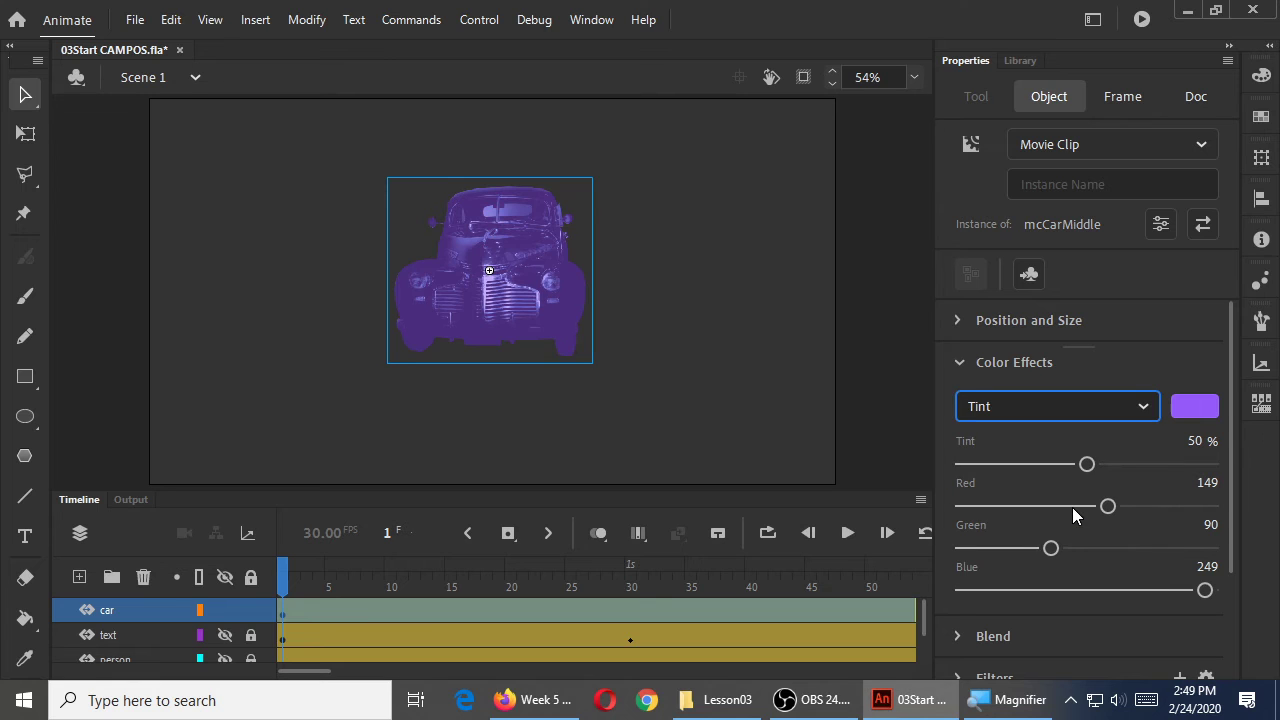
Step: Retint the car at 35% with Red 30, Green 191 and Blue 235, and try the Advanced color effect
left_click_drag(1204, 590, 1192, 590)
left_click_drag(1086, 464, 1049, 464)
left_click_drag(1052, 548, 1150, 548)
left_click_drag(1031, 507, 991, 506)
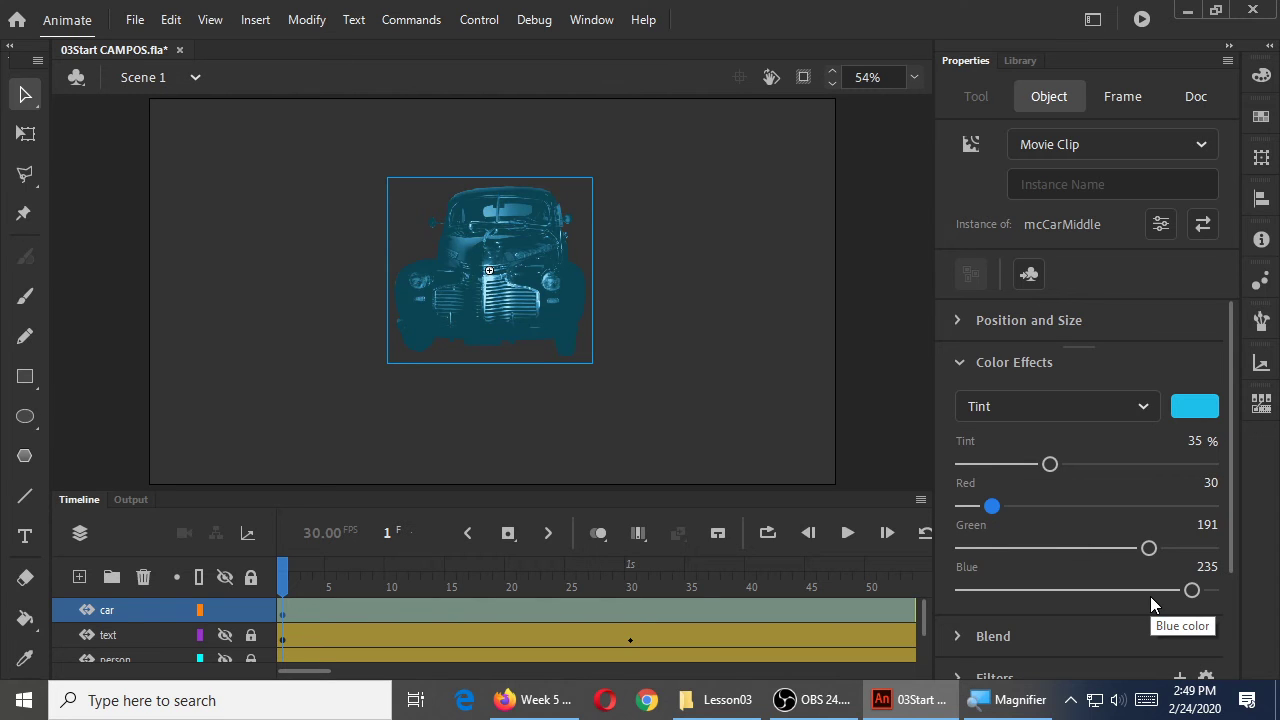
left_click(1110, 418)
left_click(1025, 537)
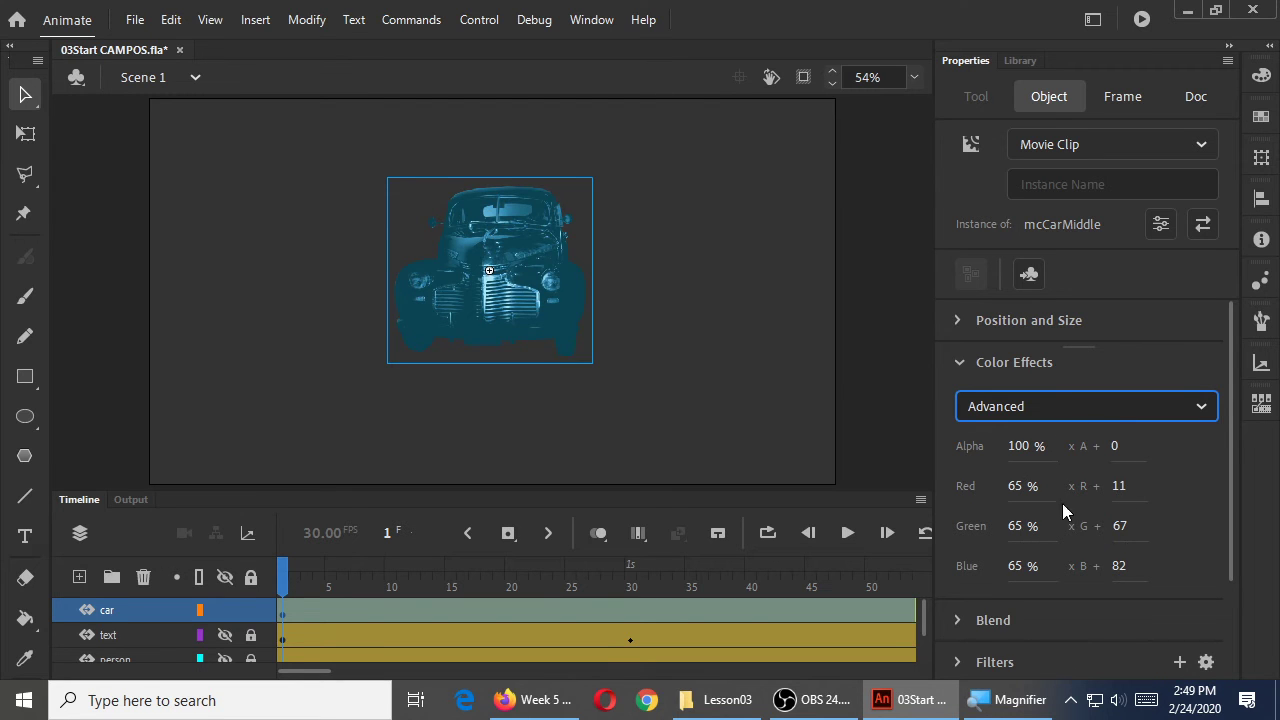
Step: Switch the car's color effect to Alpha and set it to 35%
left_click(1113, 409)
left_click(1025, 571)
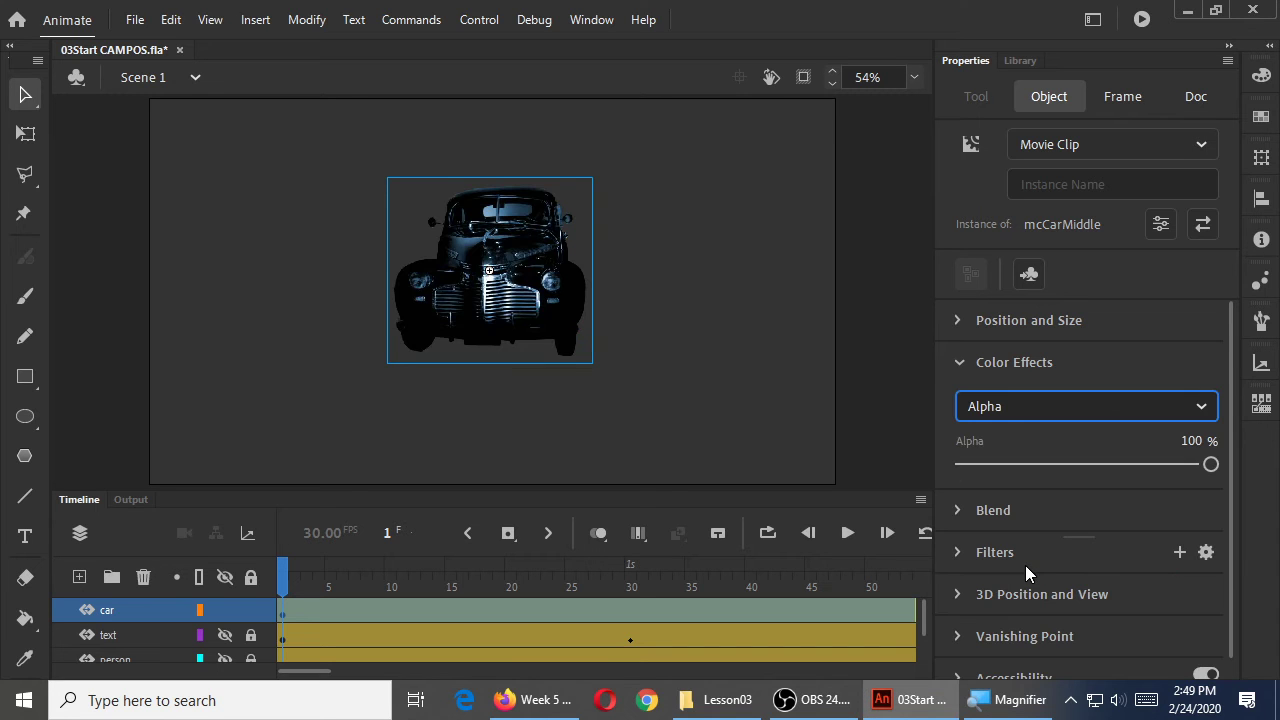
left_click_drag(1208, 466, 1049, 472)
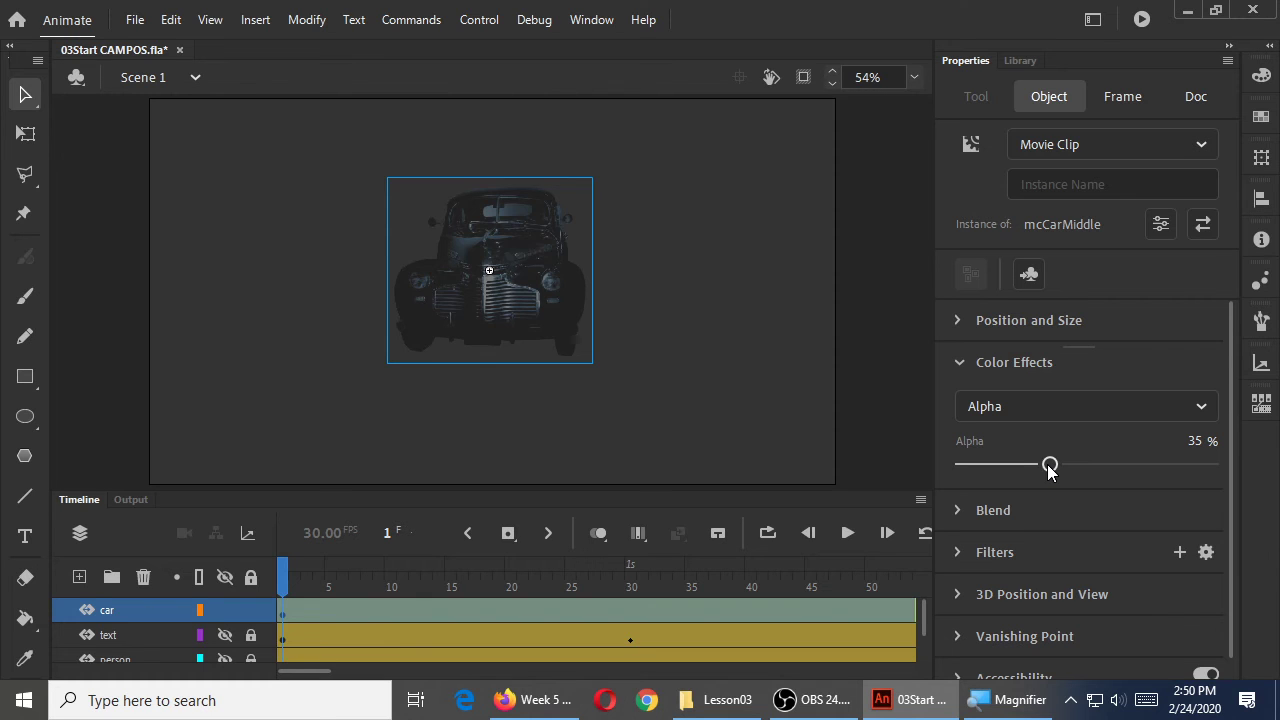
Step: Set the car's alpha to 0% at frame 1 and to 100% at frame 90 so it fades in
left_click_drag(1049, 465, 932, 476)
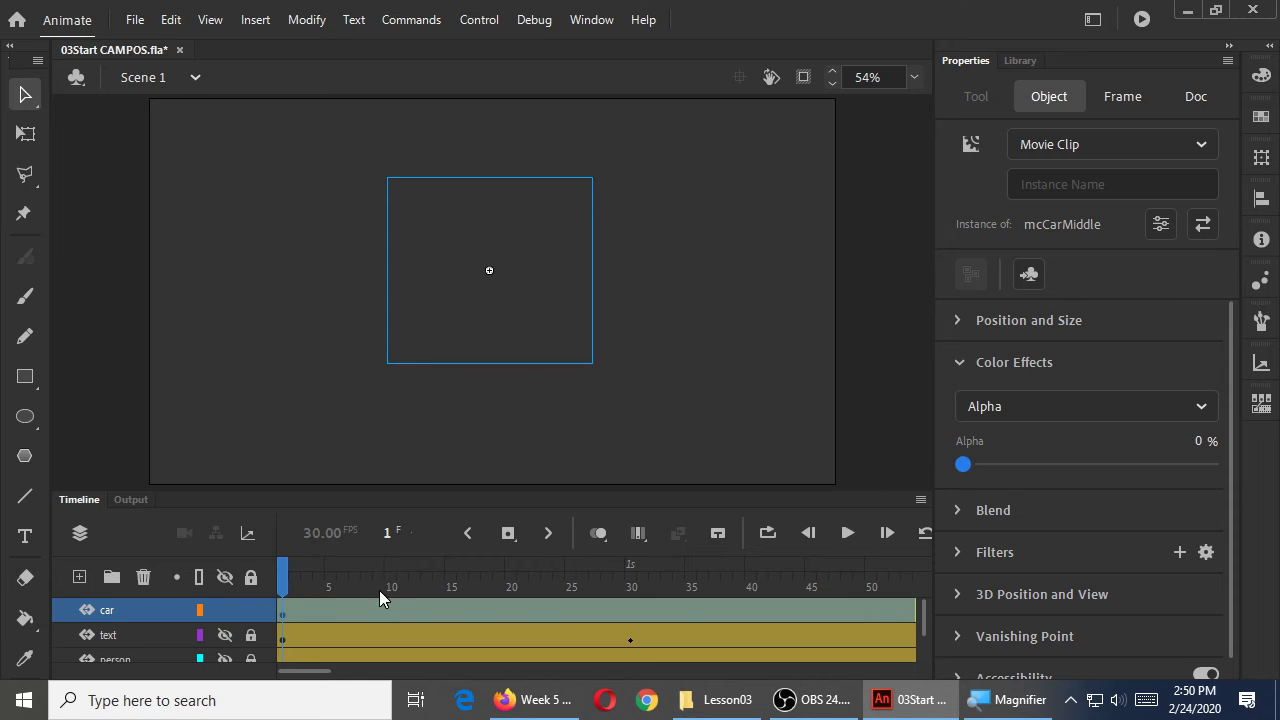
left_click(282, 607)
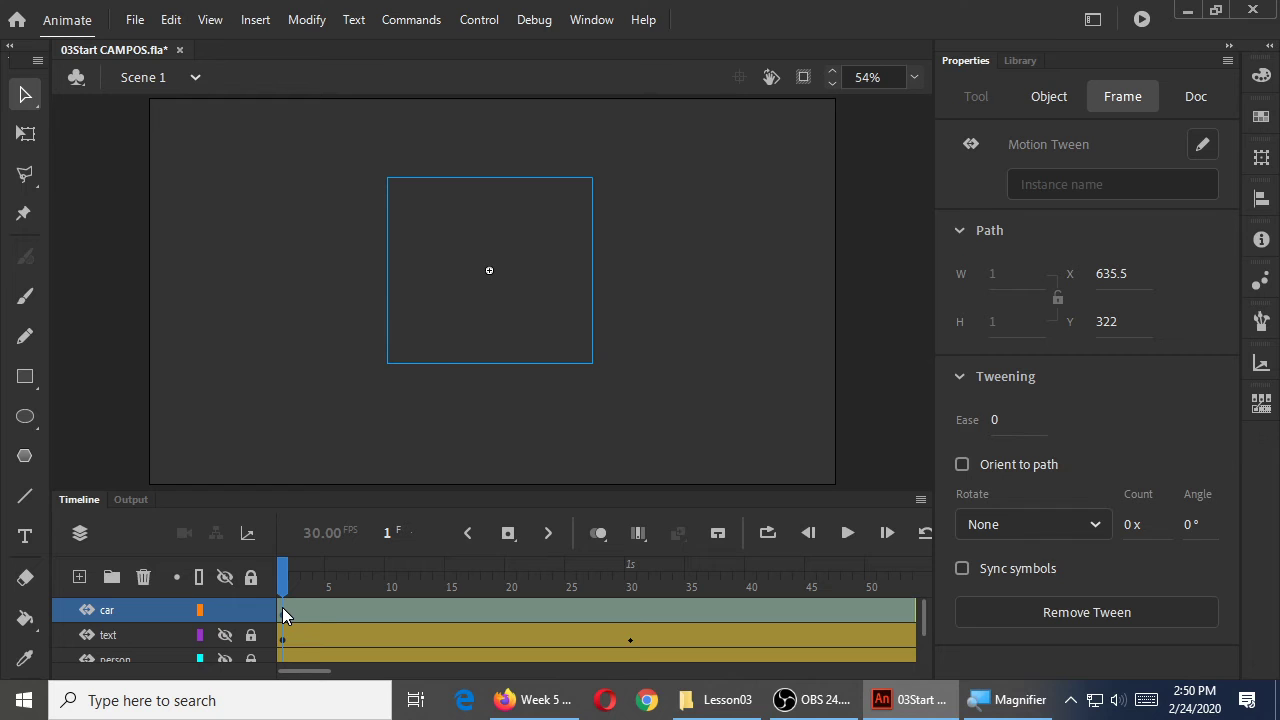
left_click_drag(297, 670, 362, 674)
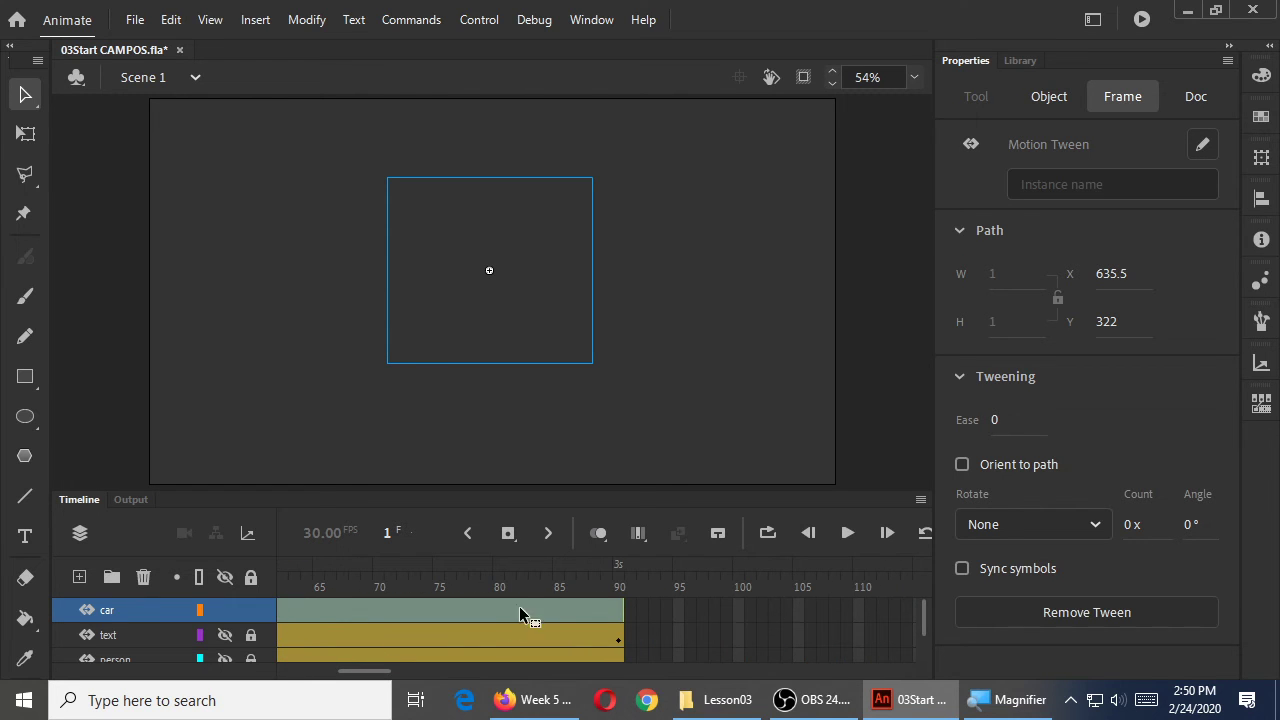
left_click(618, 612)
left_click(624, 586)
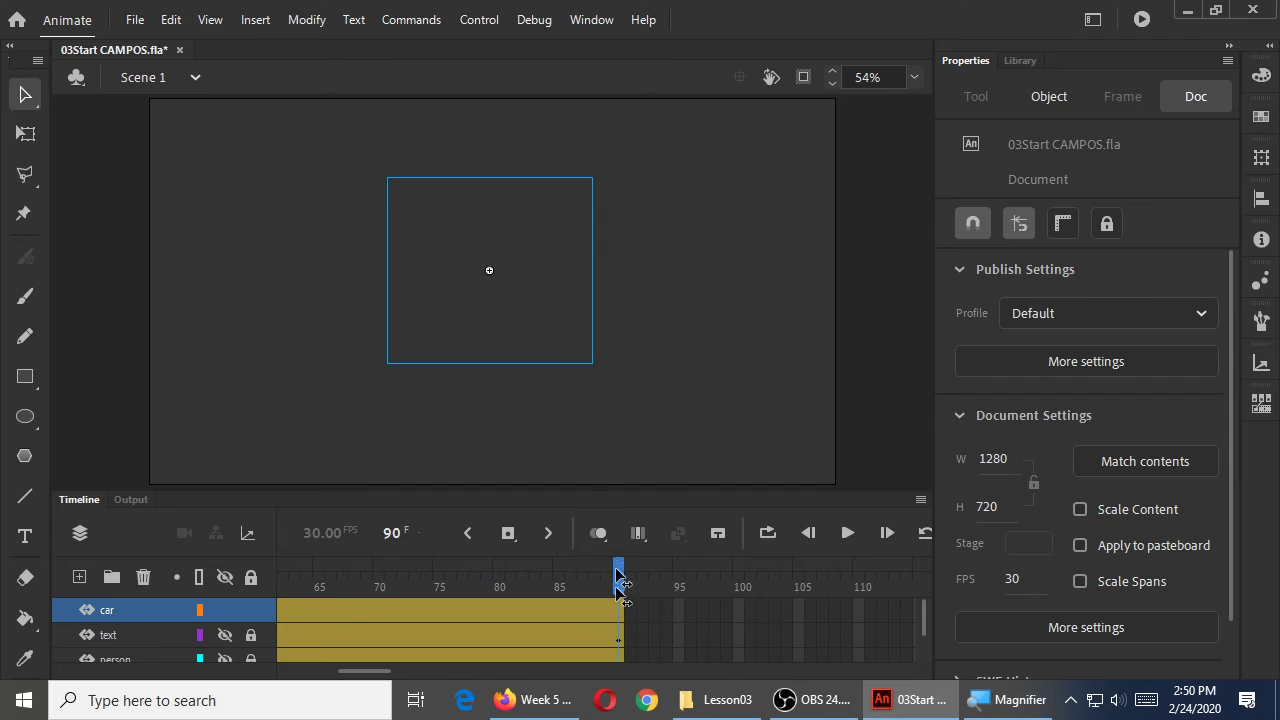
left_click(446, 290)
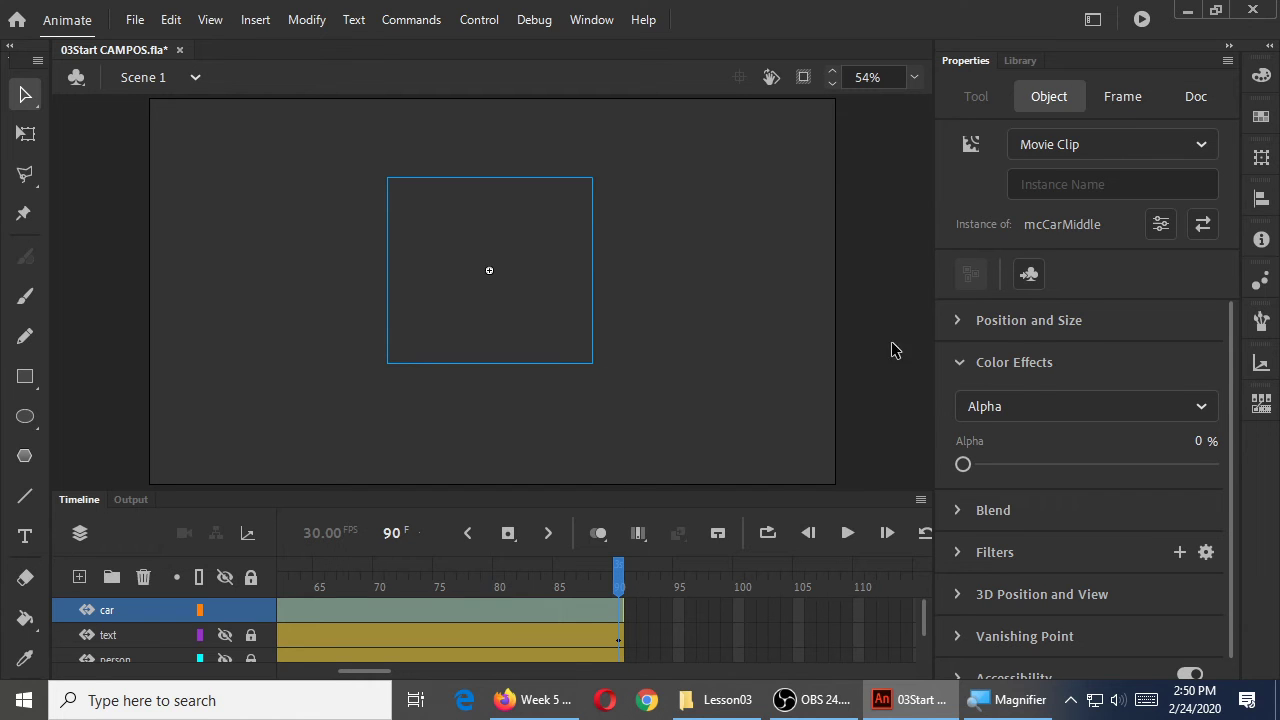
left_click(719, 409)
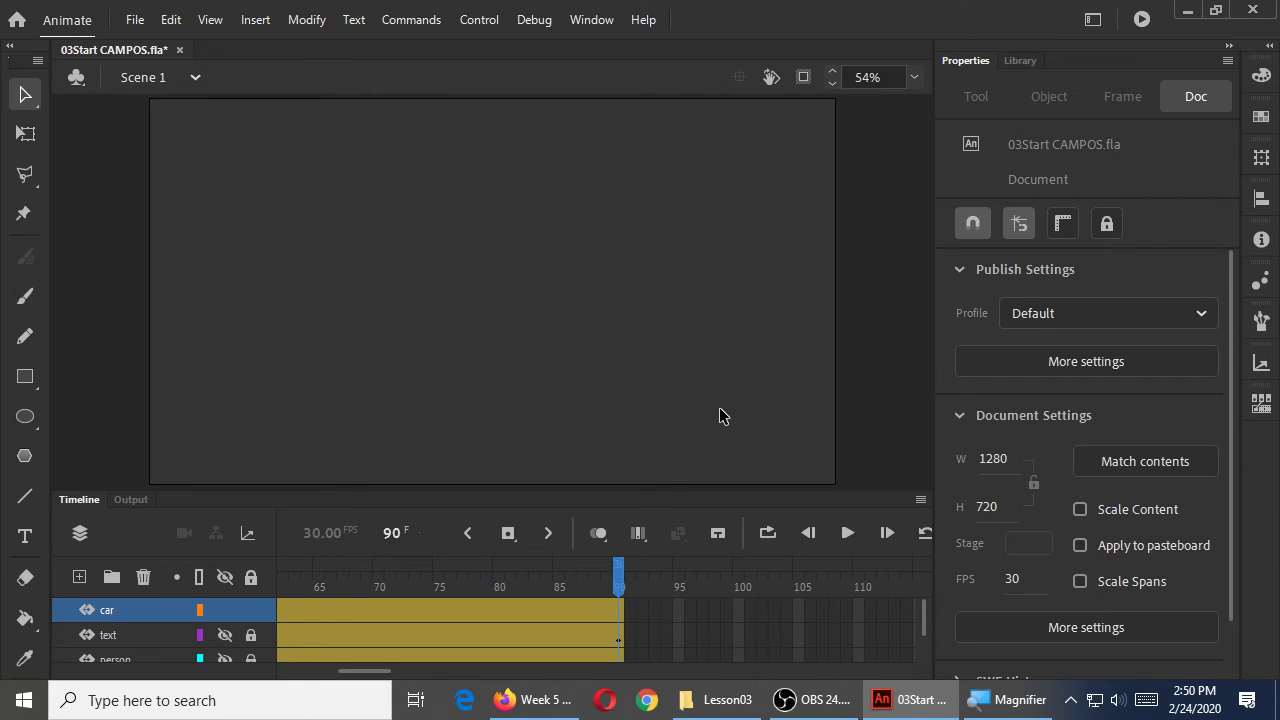
left_click(620, 612)
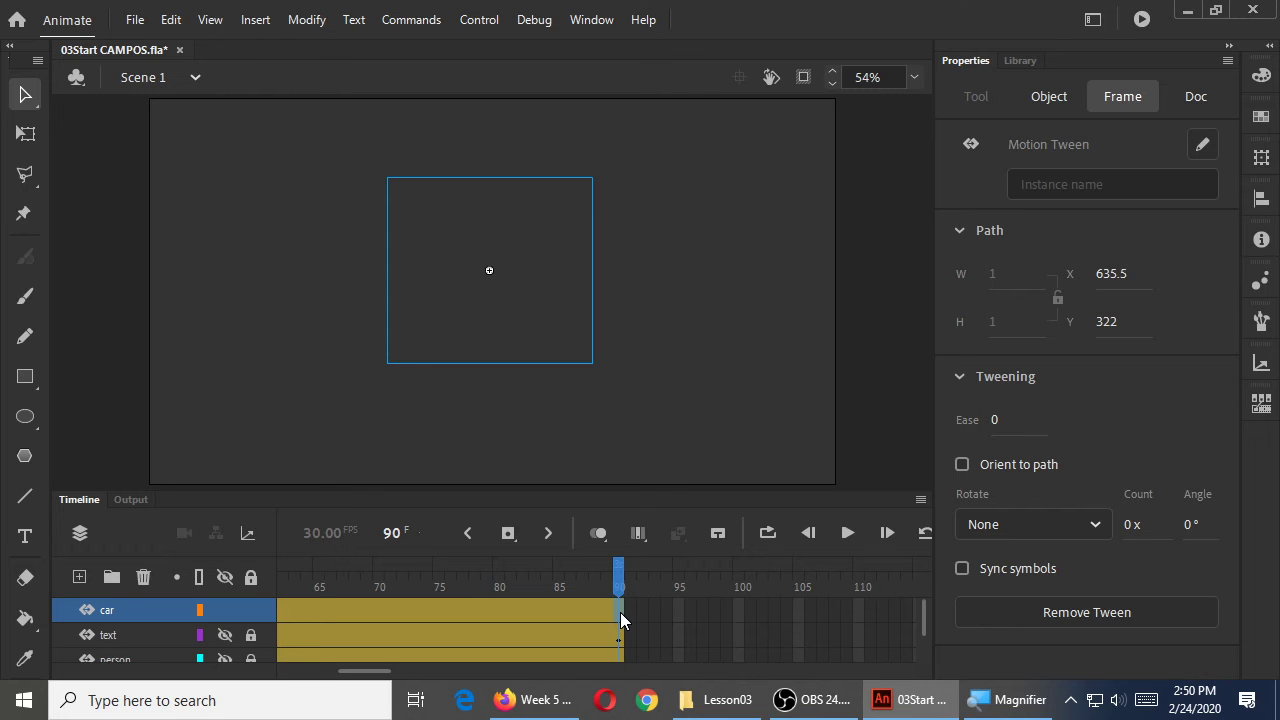
left_click(520, 271)
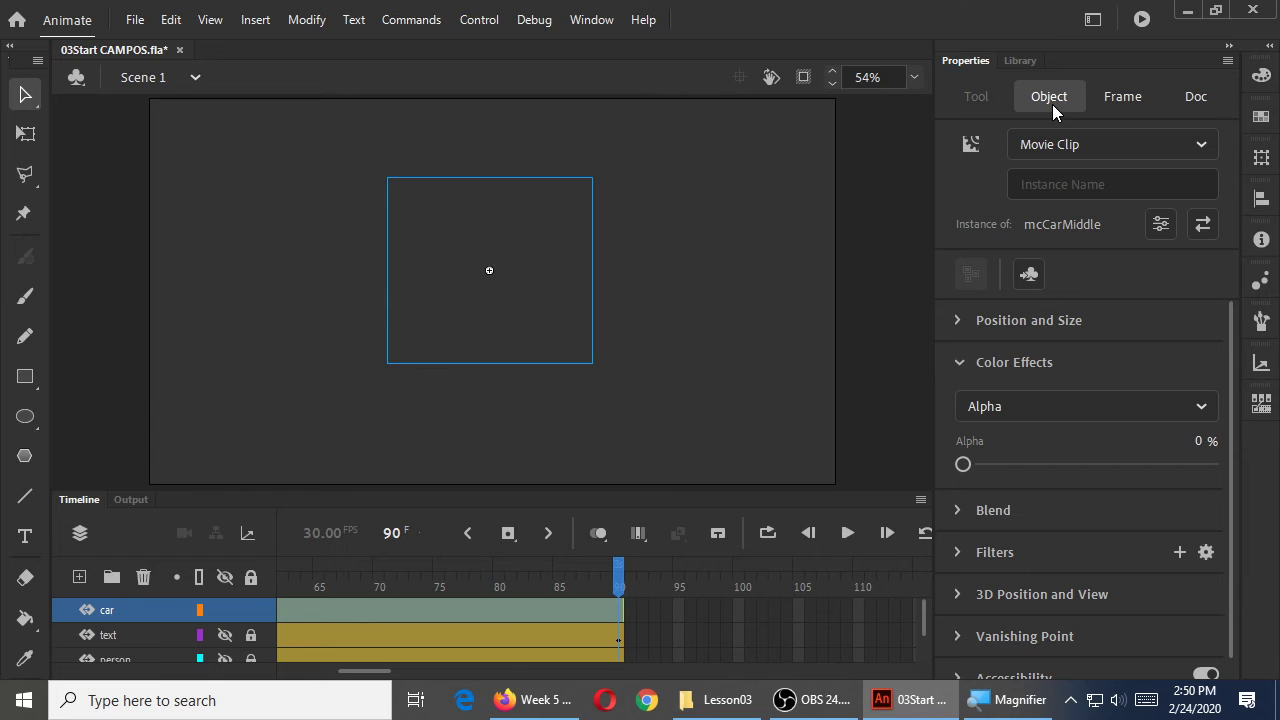
left_click_drag(963, 464, 1252, 470)
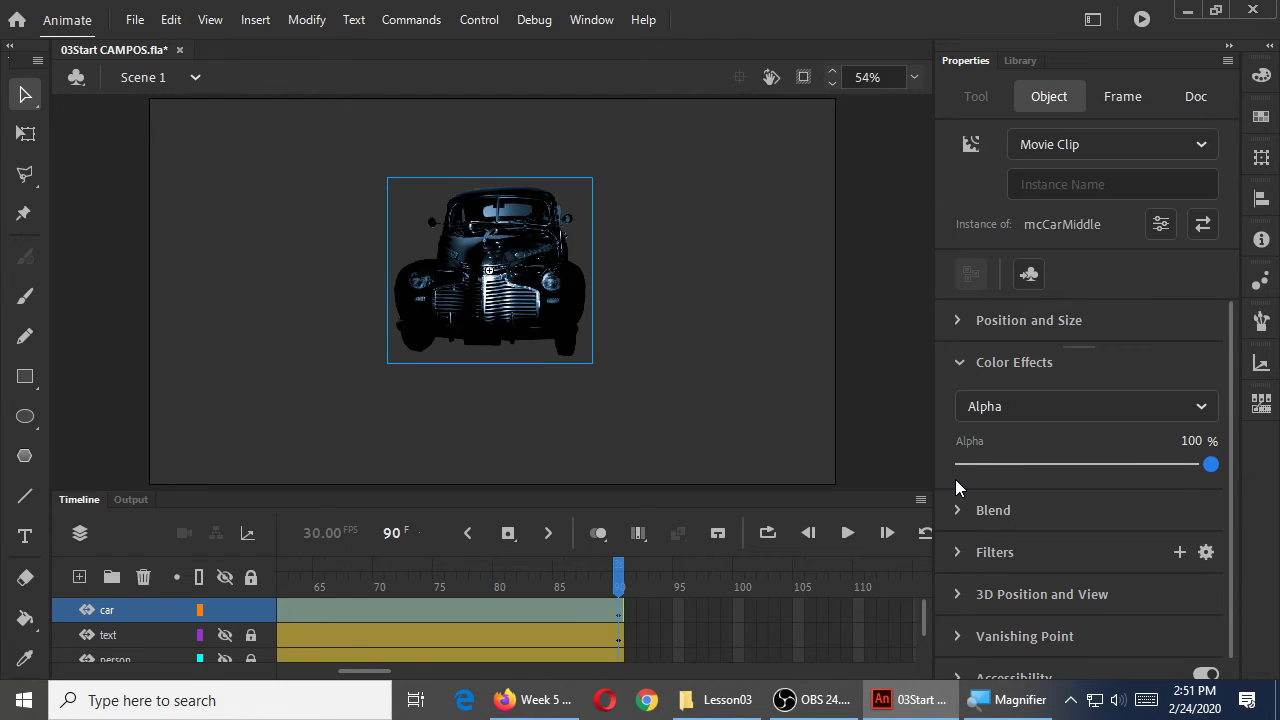
Step: Play the timeline to preview the car's fade-in, then deselect the car
key("Return")
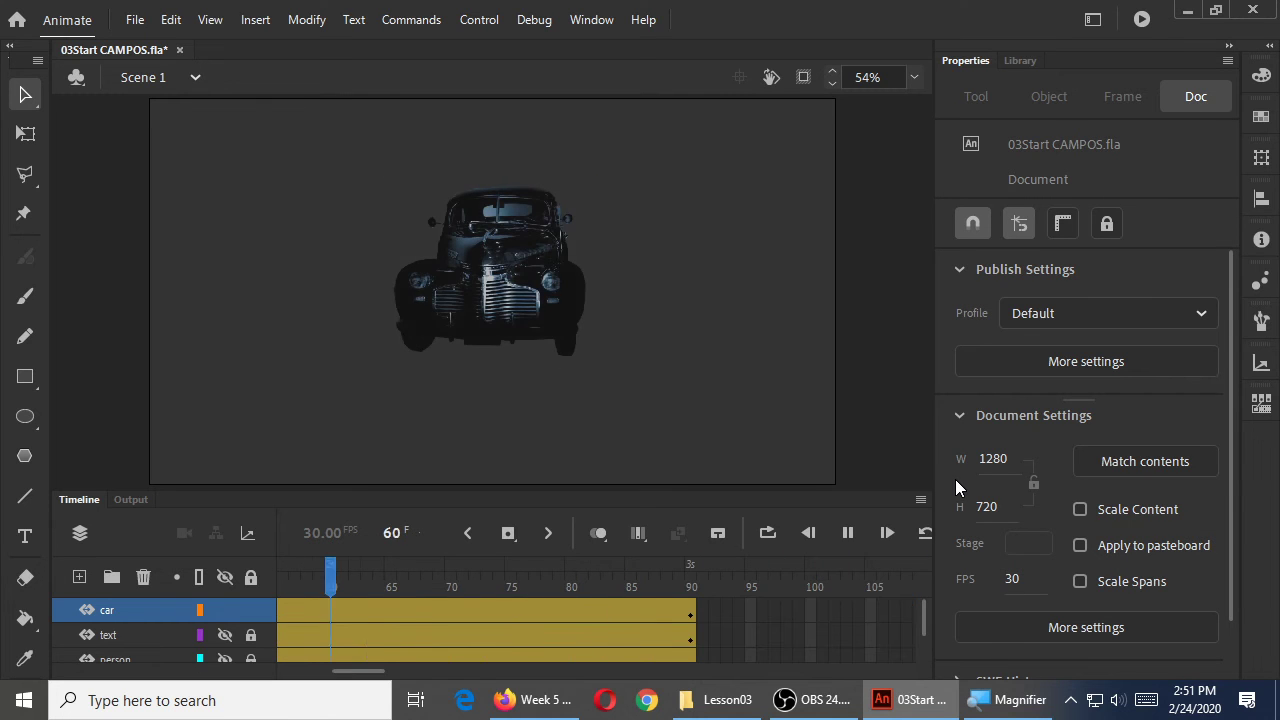
key("Return")
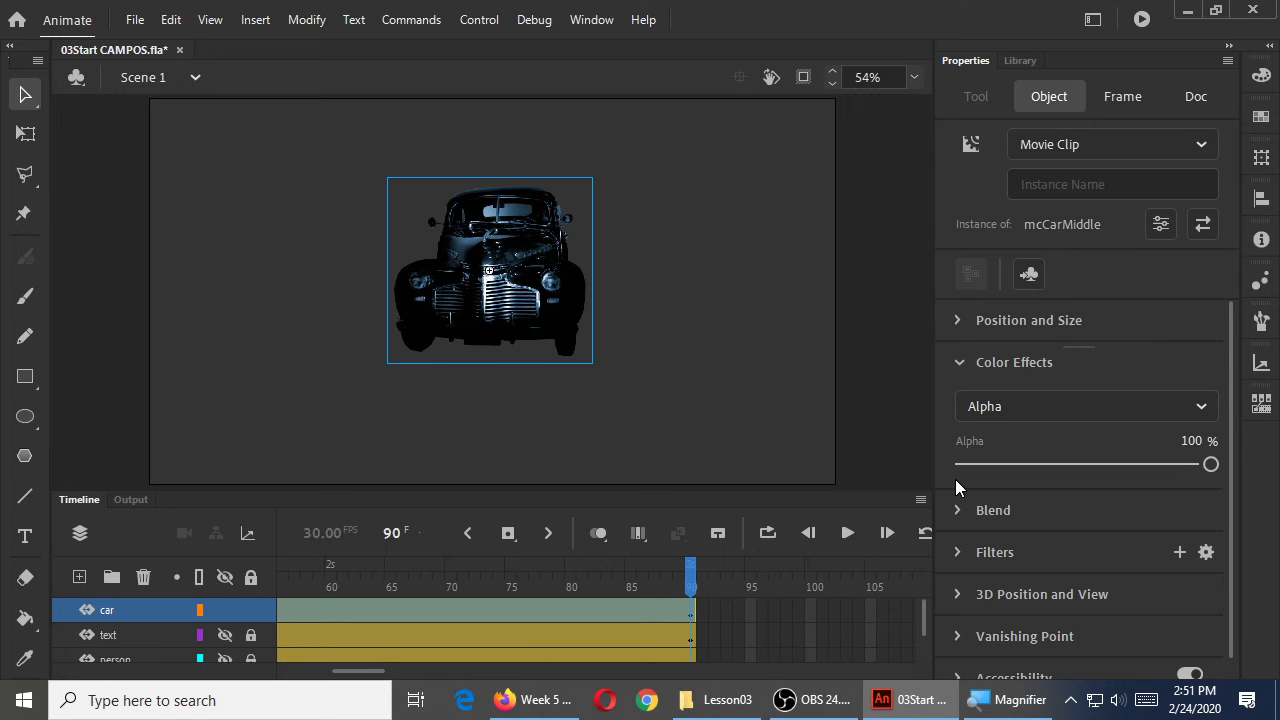
key("Return")
left_click(874, 389)
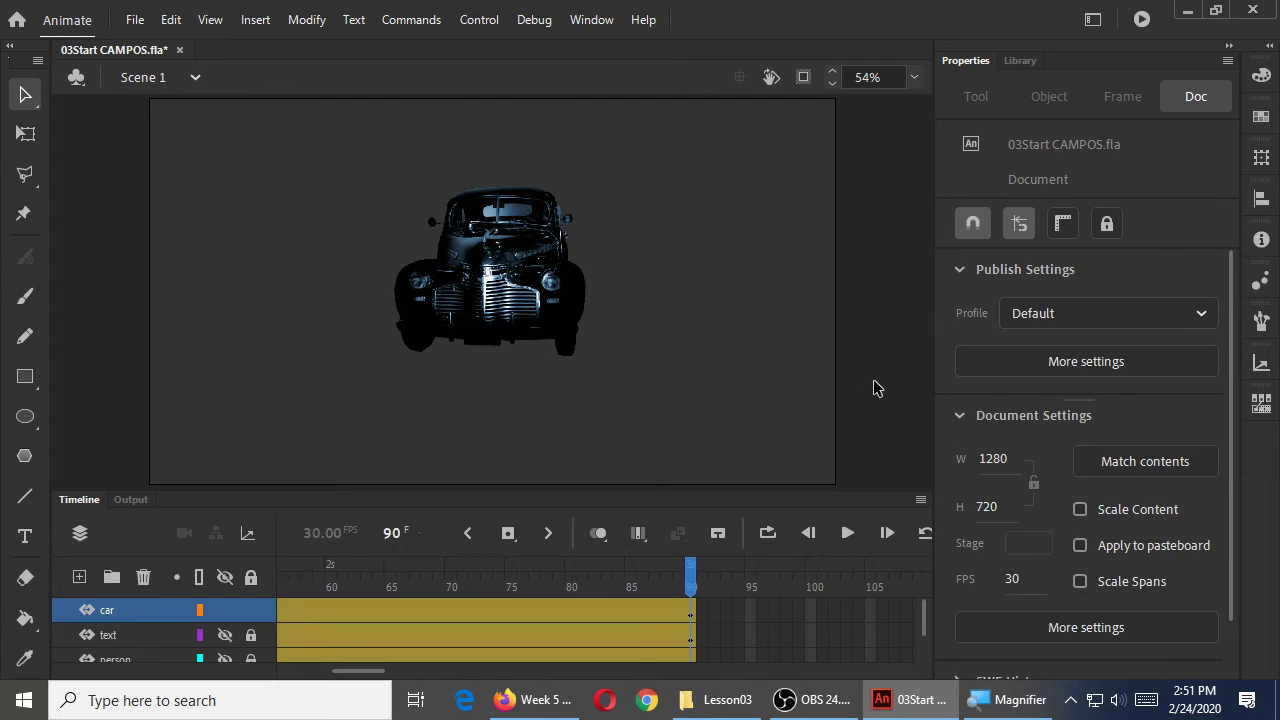
Step: Make all the layers visible again and play the complete animation on the stage
left_click(225, 578)
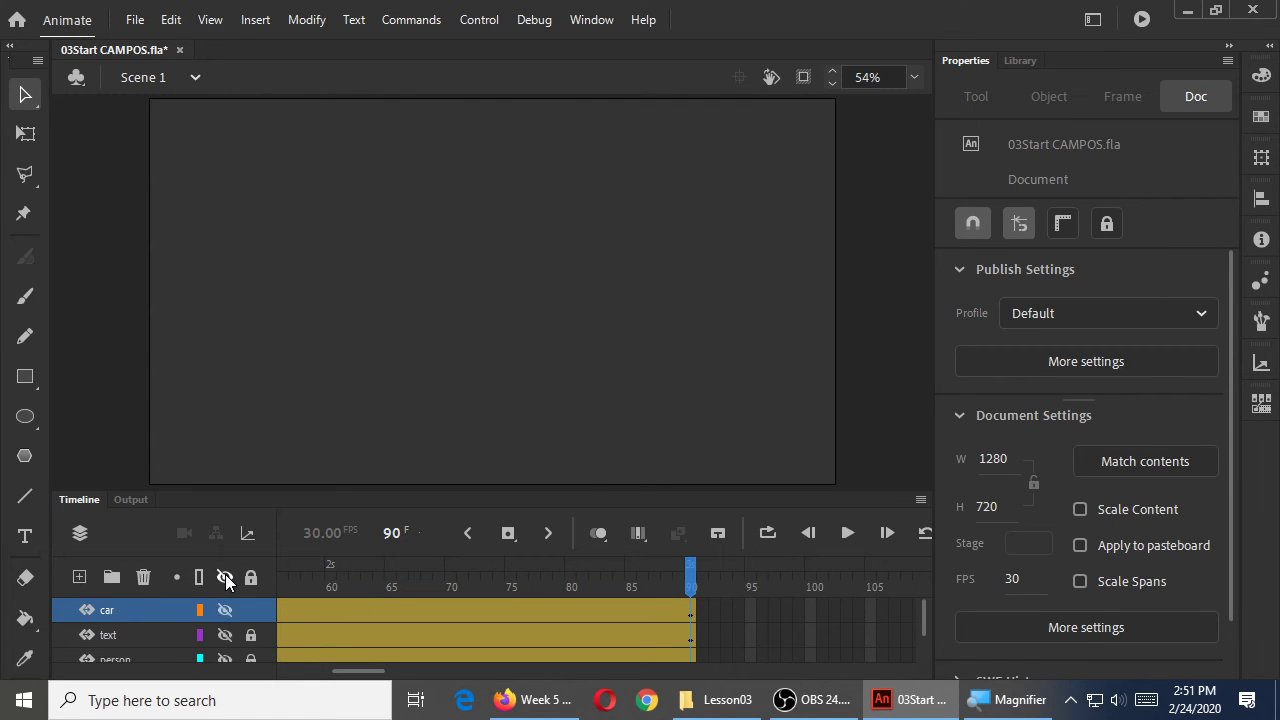
left_click(225, 578)
key("Return")
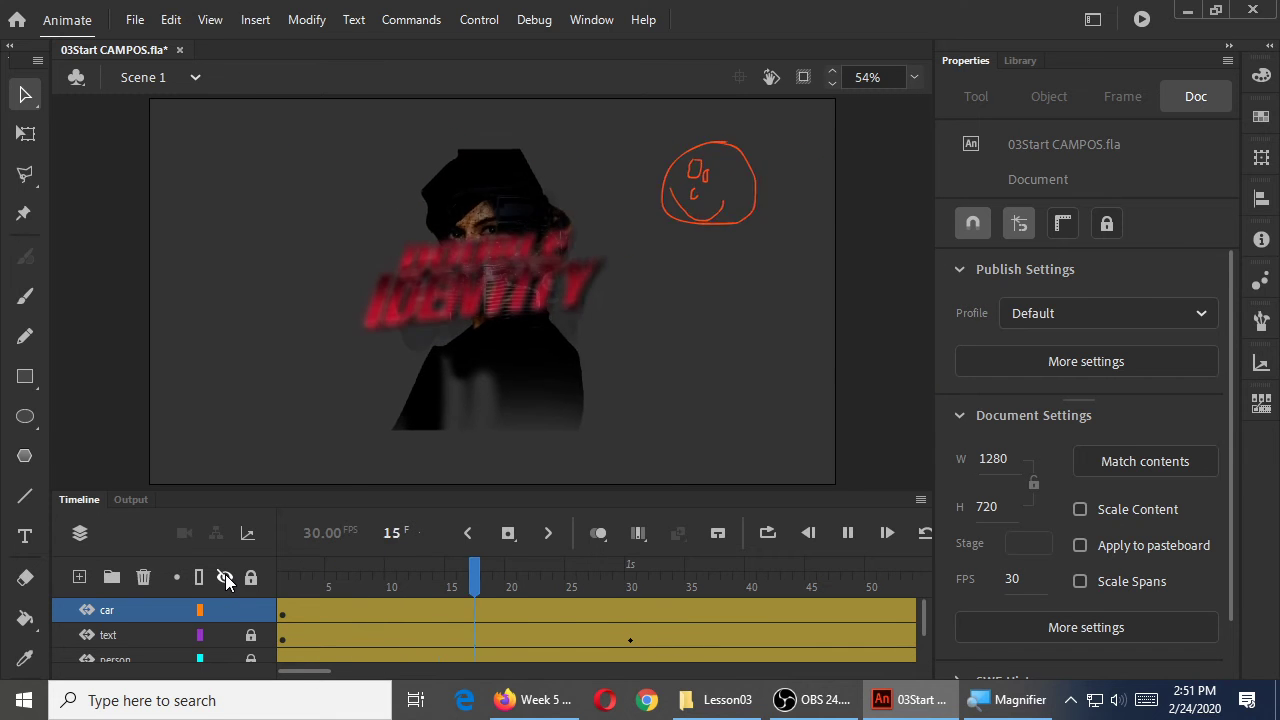
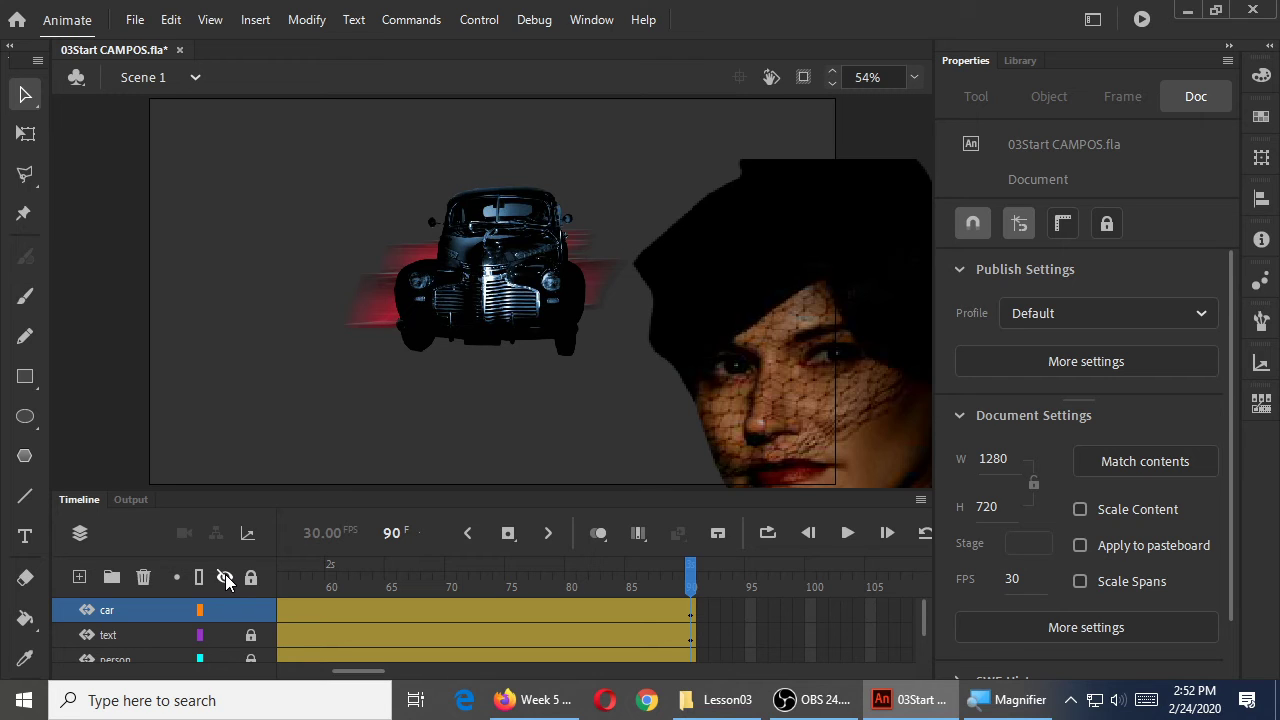
key("Return")
key("Return")
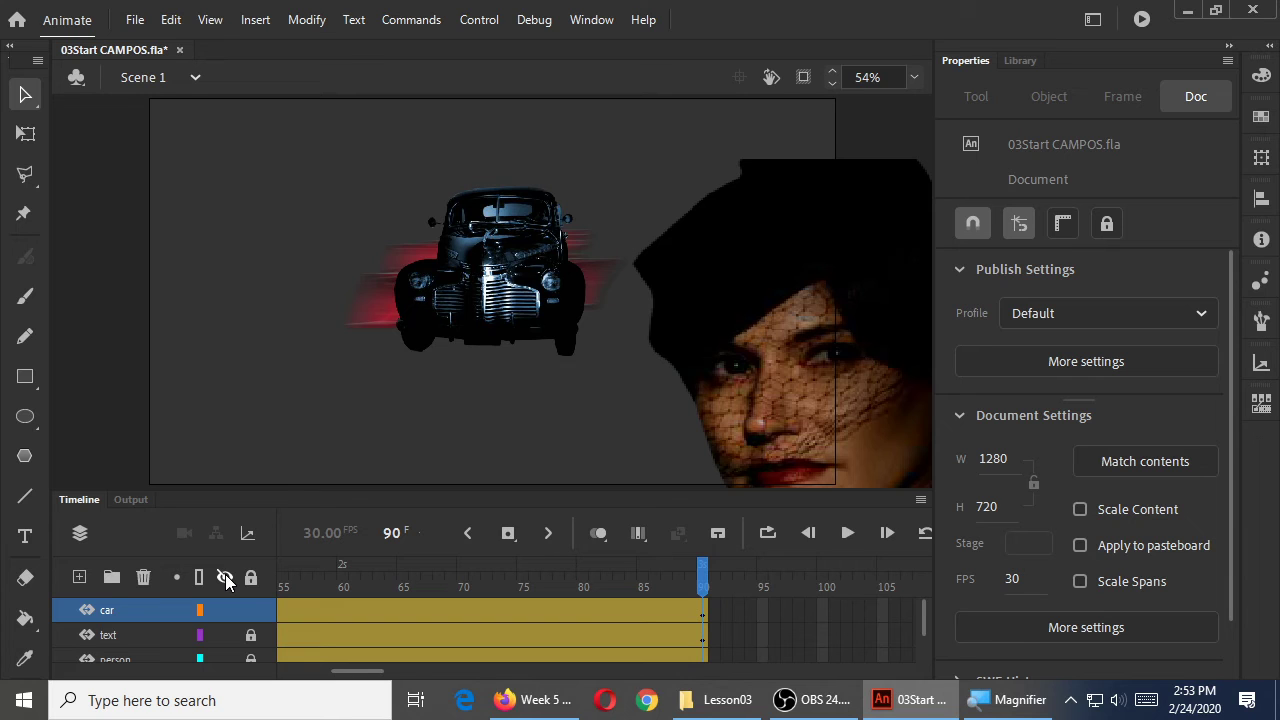
Step: Move the text layer above the car layer, then test the movie and close the test window
left_click_drag(118, 630, 129, 606)
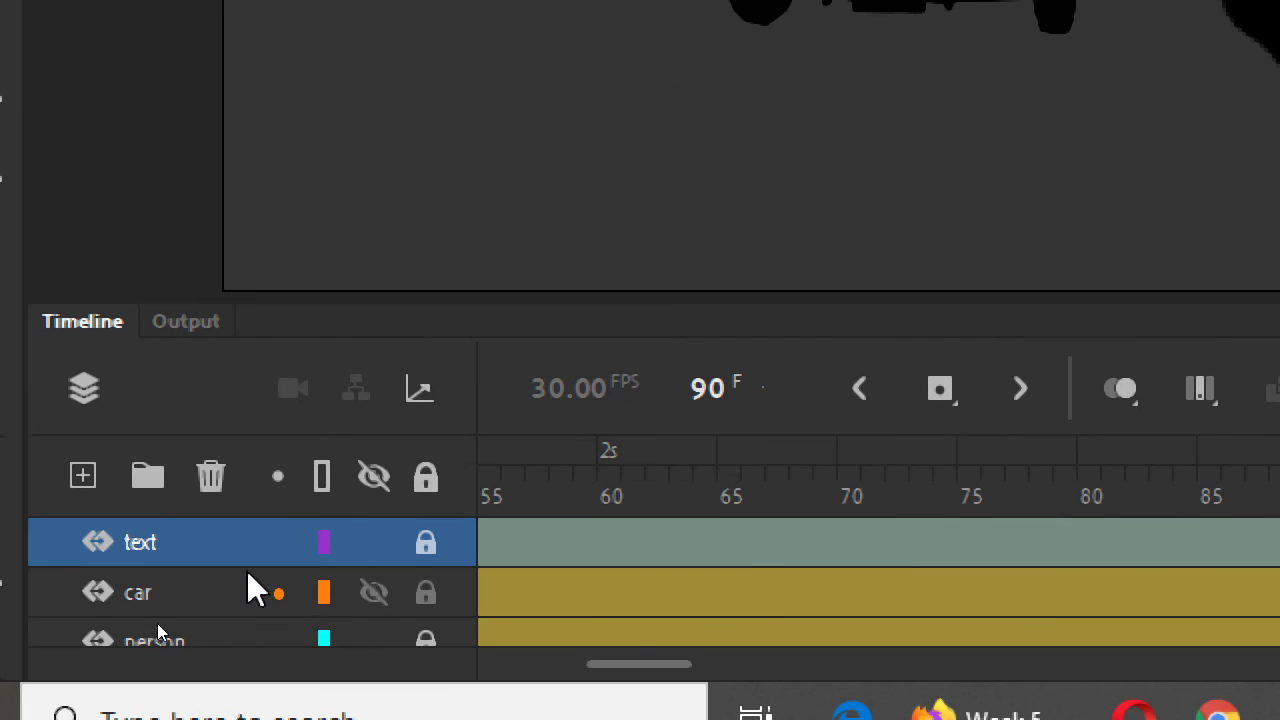
mouse_move(180, 545)
left_mouse_down()
mouse_move(176, 613)
mouse_move(186, 527)
left_mouse_up()
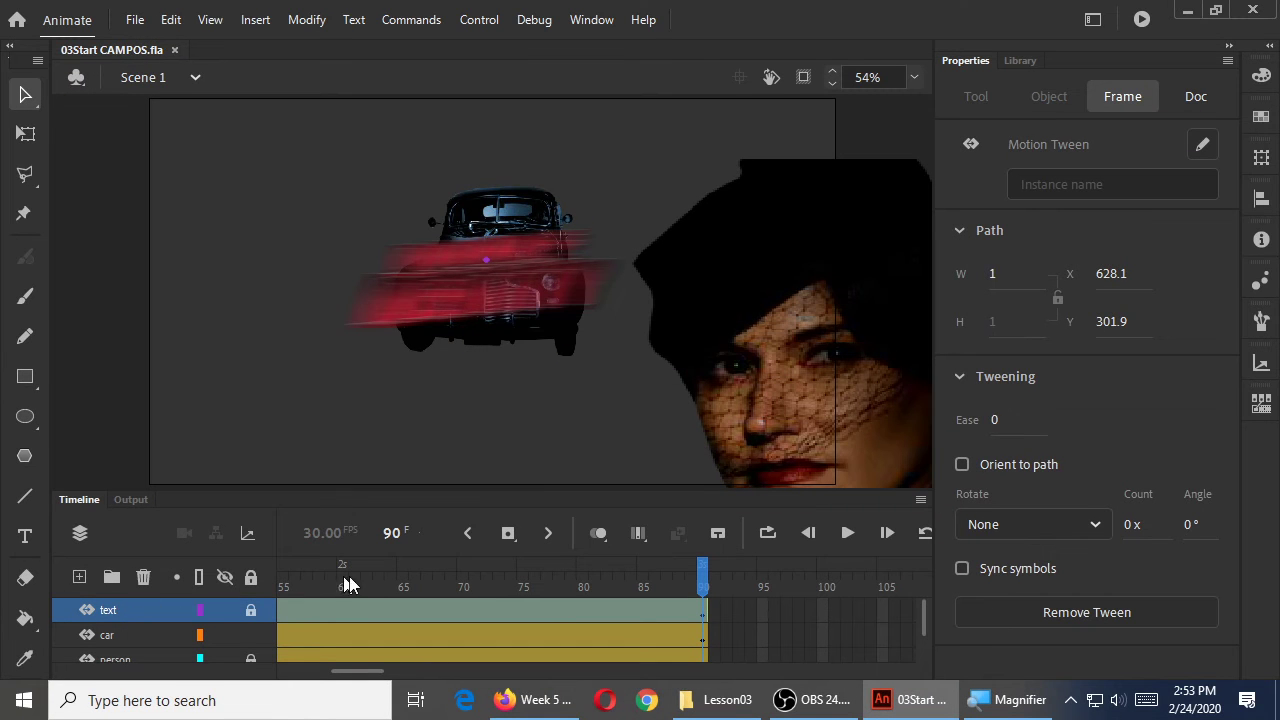
left_click(847, 533)
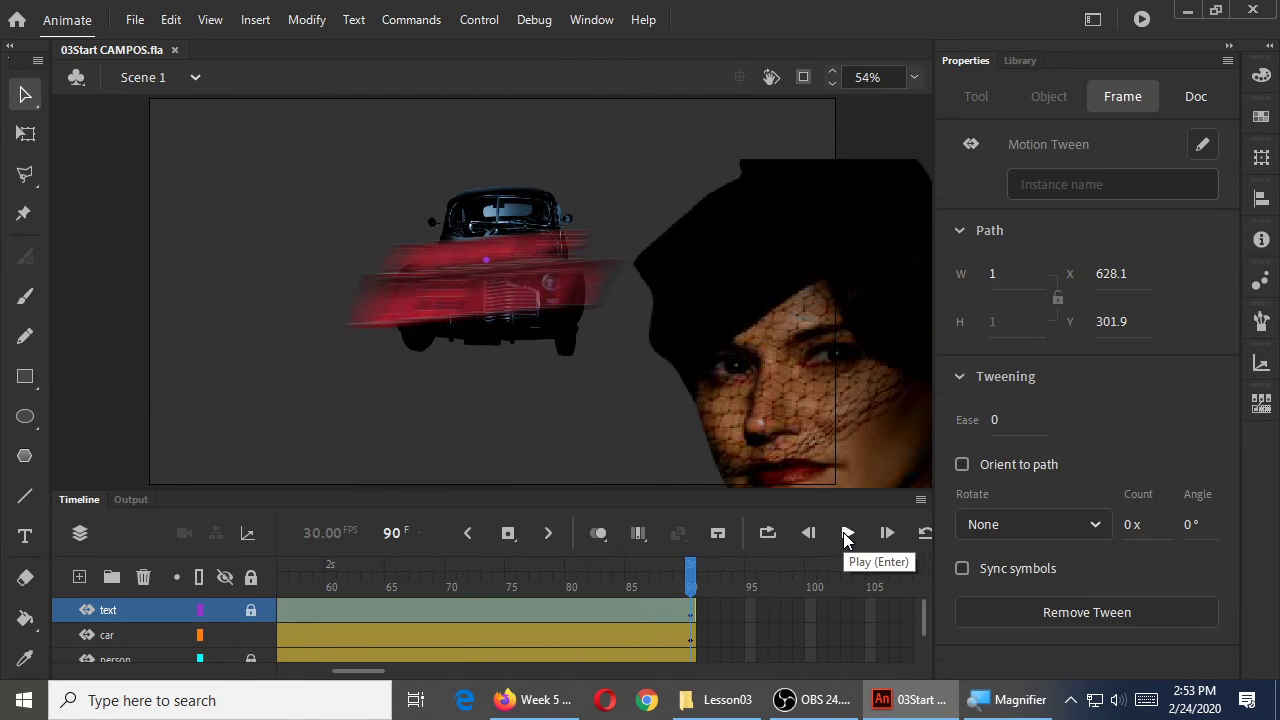
left_click(1142, 20)
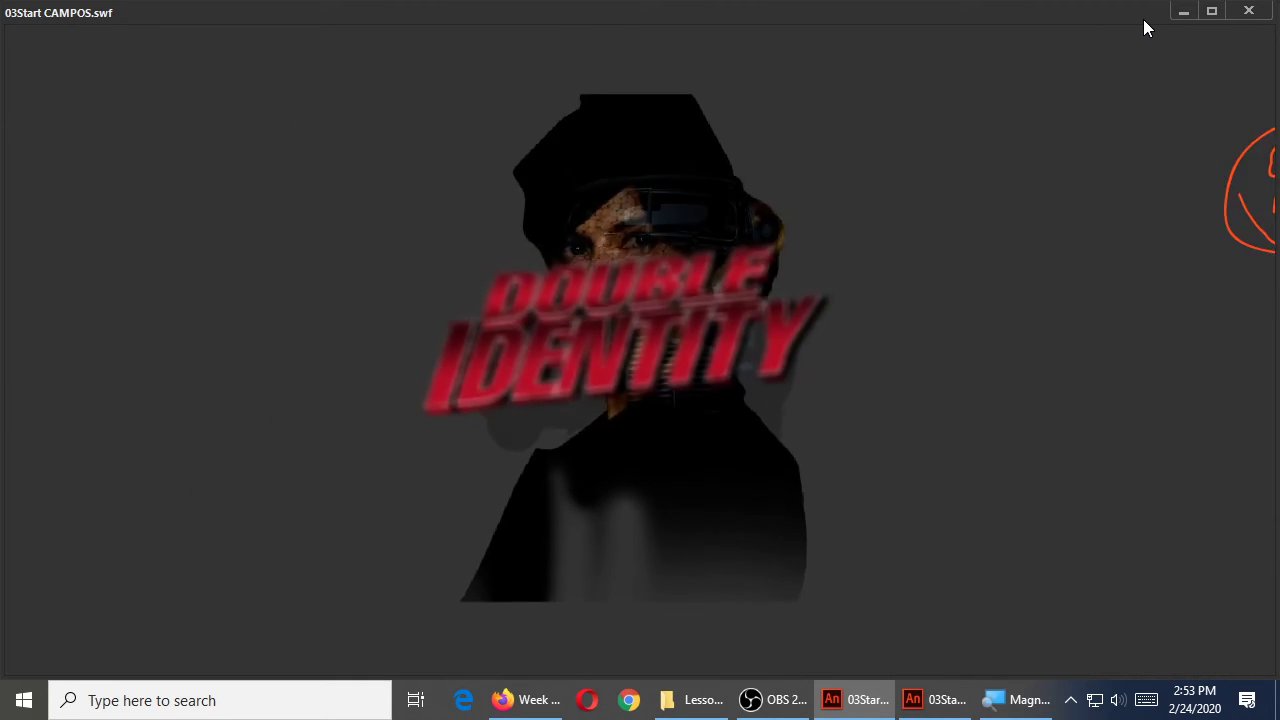
left_click(1248, 10)
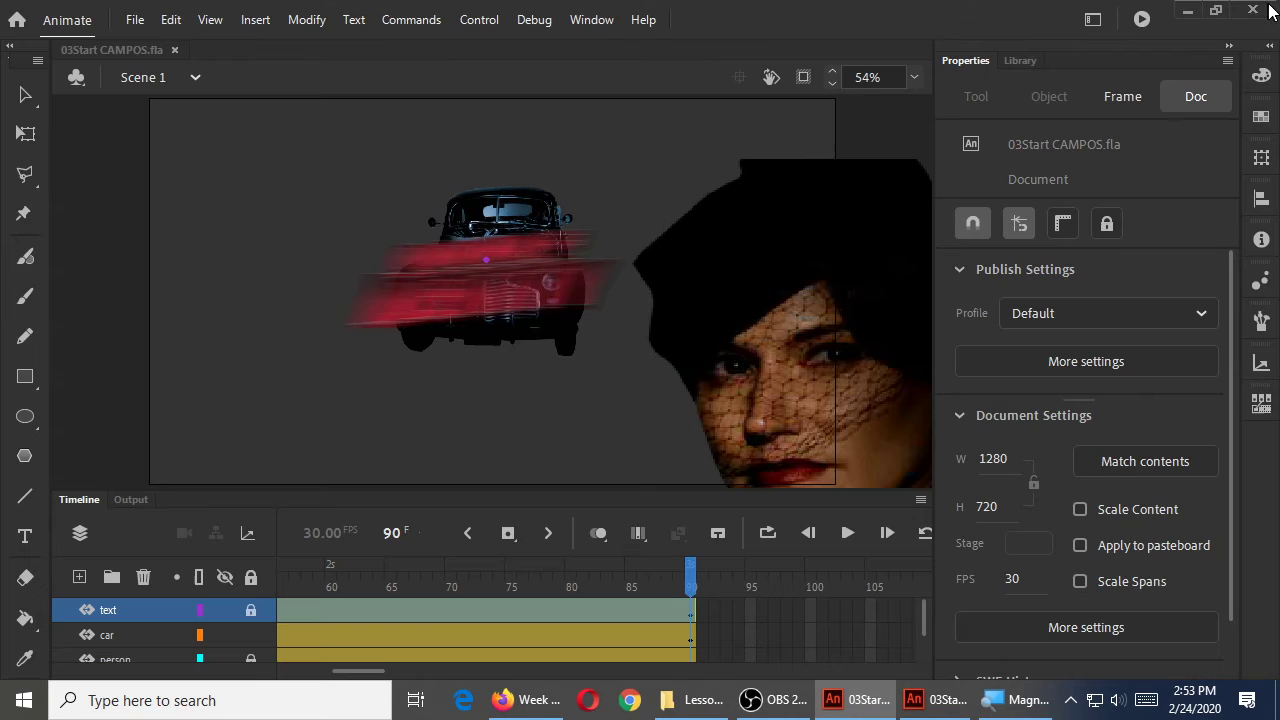
Step: Scrub the playhead across the frames from 30 to 60 to review the combined layers, and test the movie again
left_click_drag(690, 578, 532, 568)
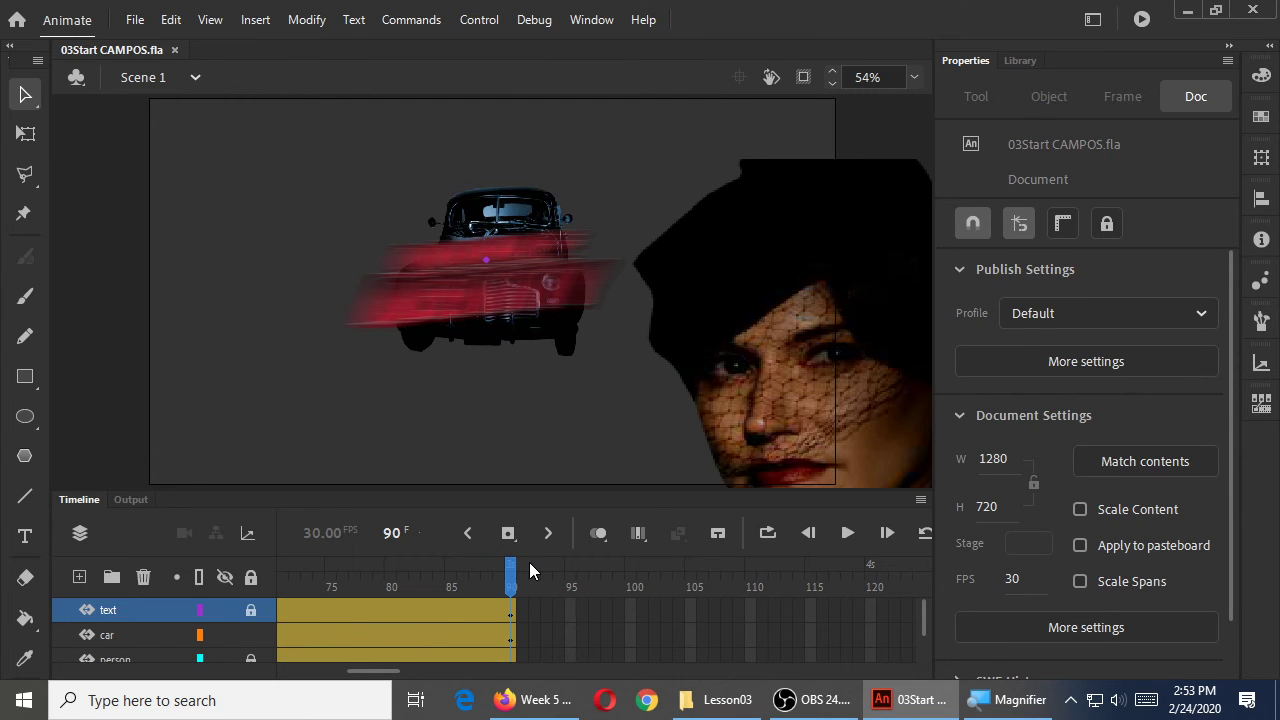
left_click_drag(366, 672, 336, 678)
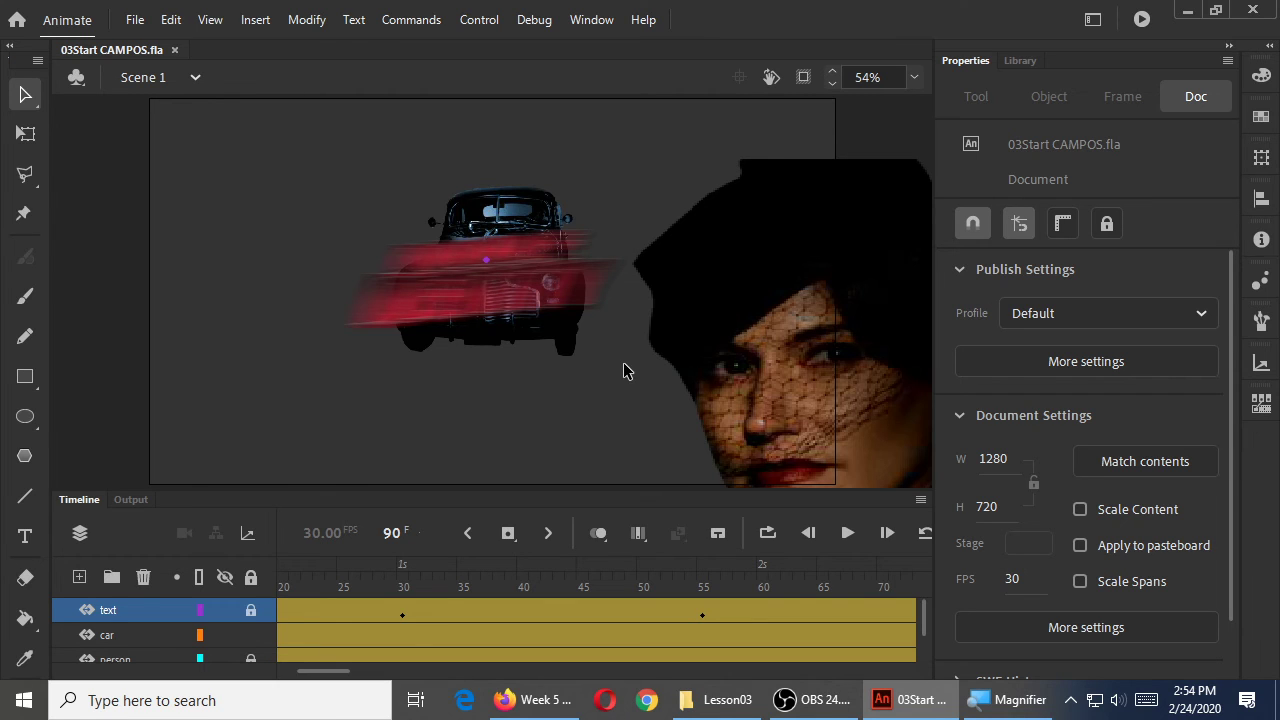
left_click(403, 586)
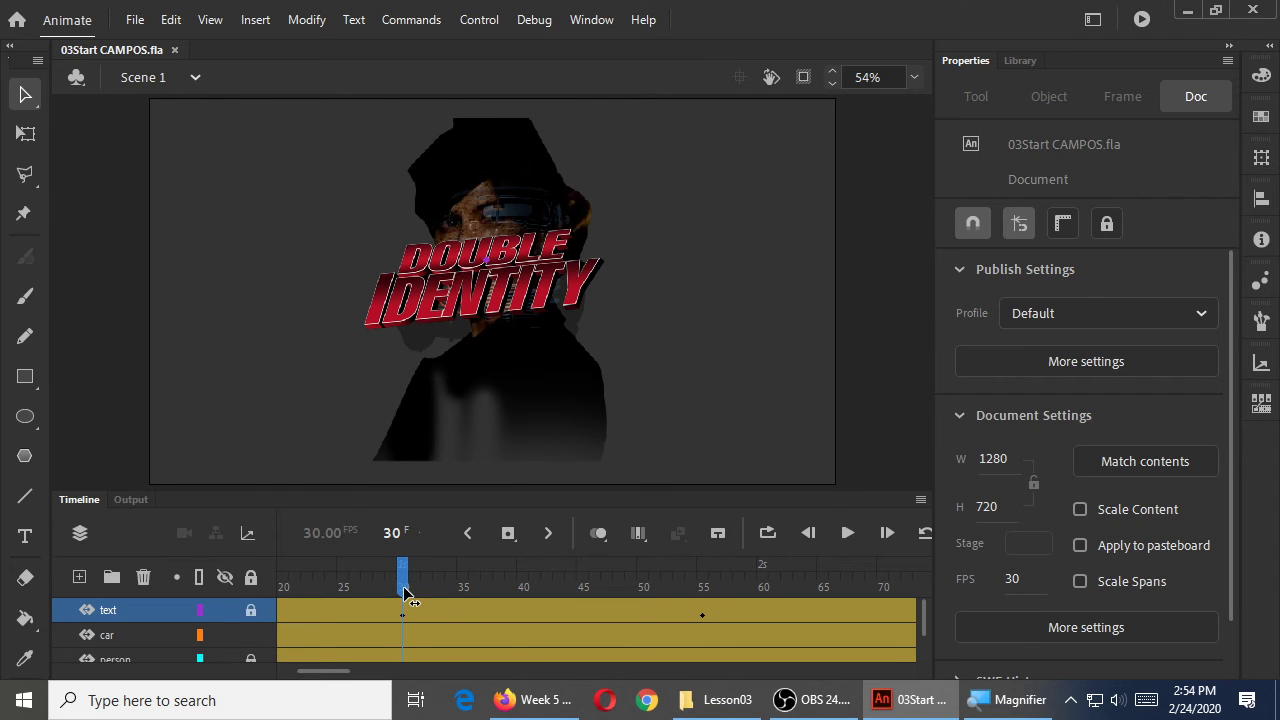
left_click(764, 582)
left_click_drag(764, 582, 560, 580)
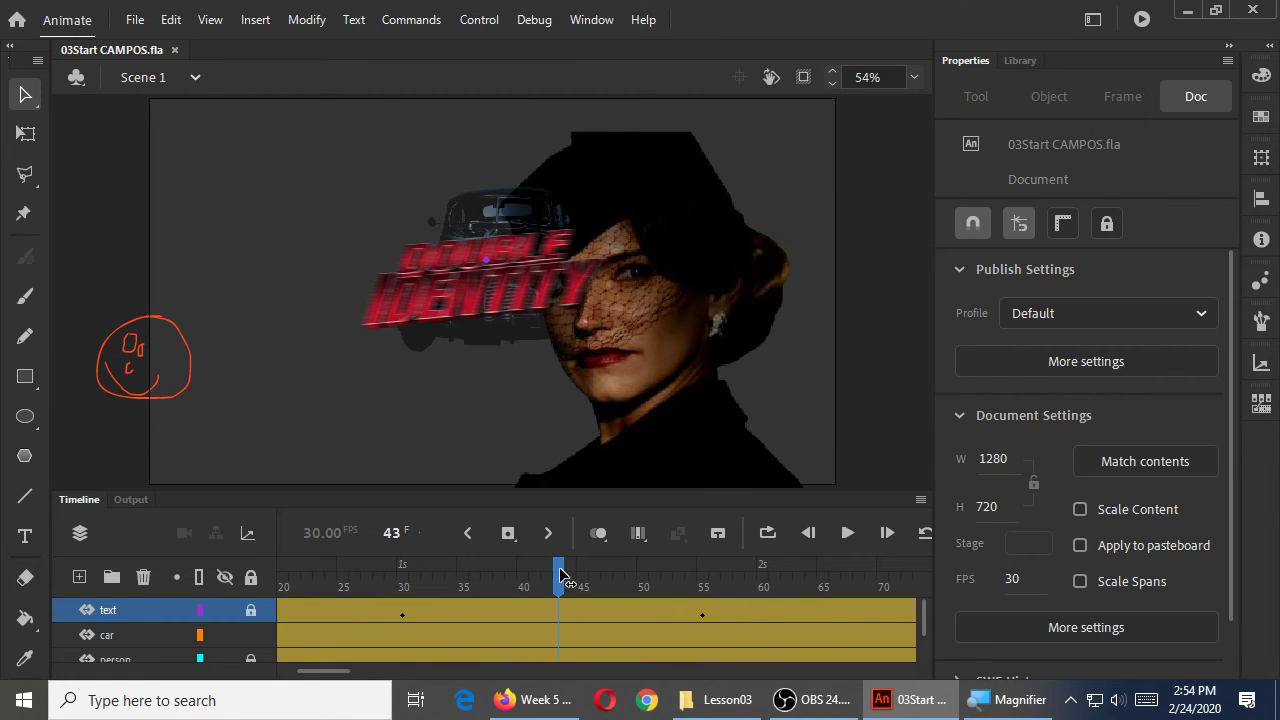
mouse_move(560, 578)
left_mouse_down()
mouse_move(750, 578)
mouse_move(586, 576)
left_mouse_up()
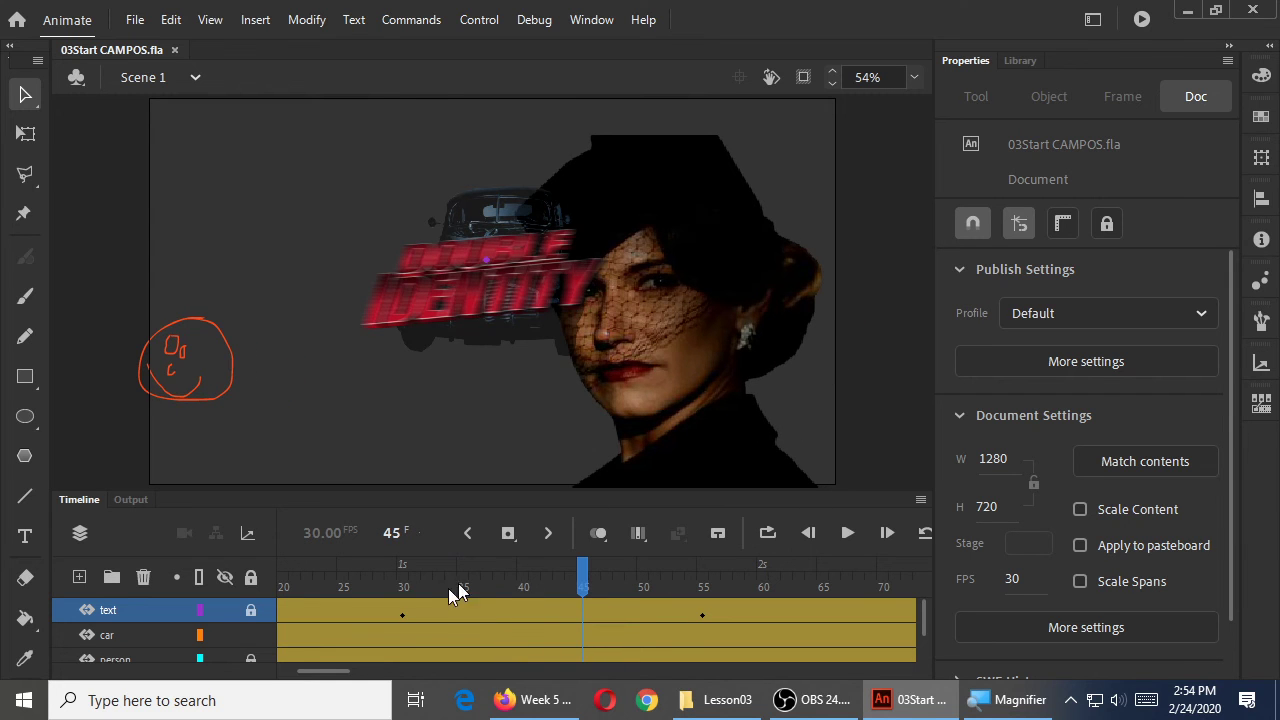
left_click_drag(343, 674, 313, 678)
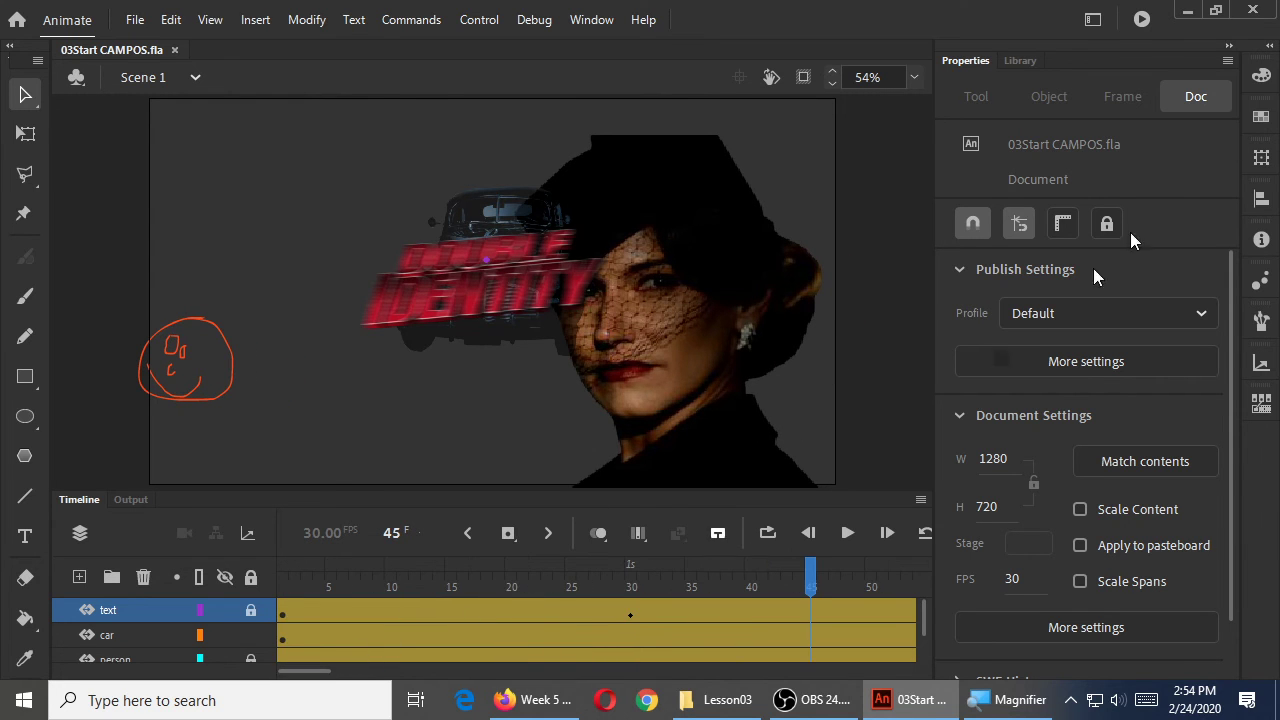
left_click(1141, 19)
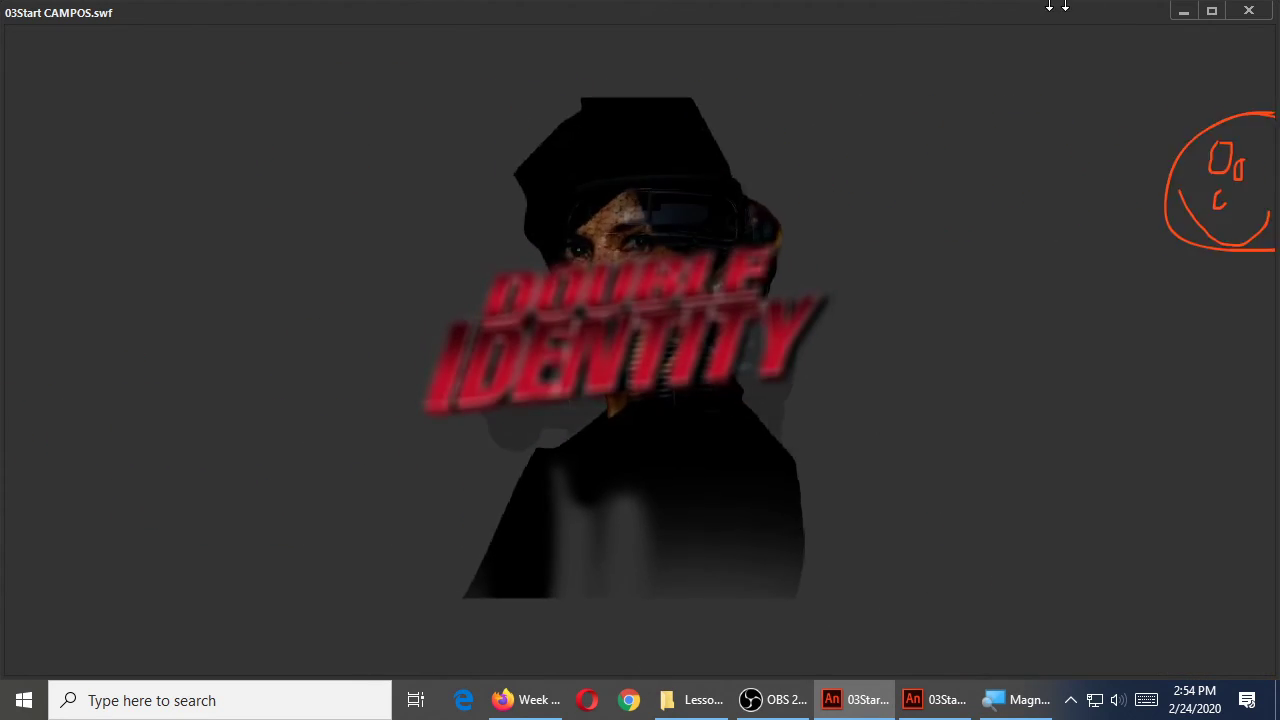
key("ctrl+w")
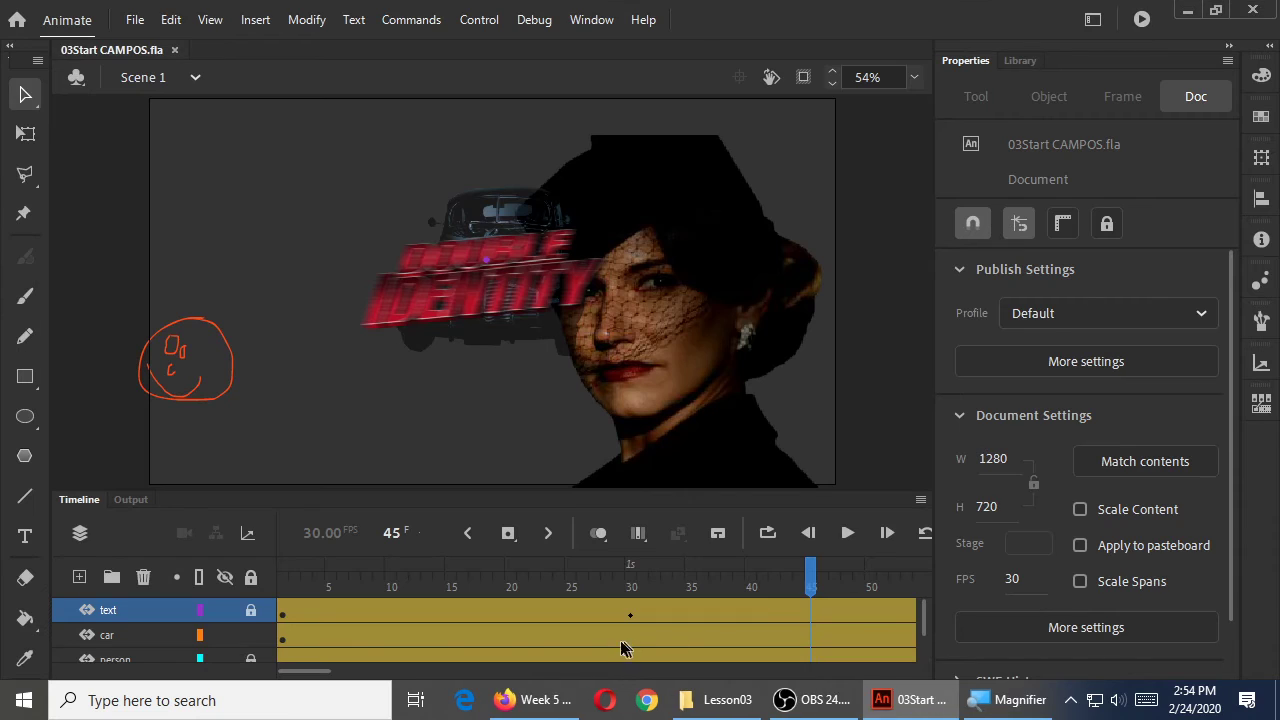
Step: Try to extend the face layer's motion tween to frame 114 and play the ending
scroll(606, 646, "down", 2)
left_click_drag(306, 673, 368, 673)
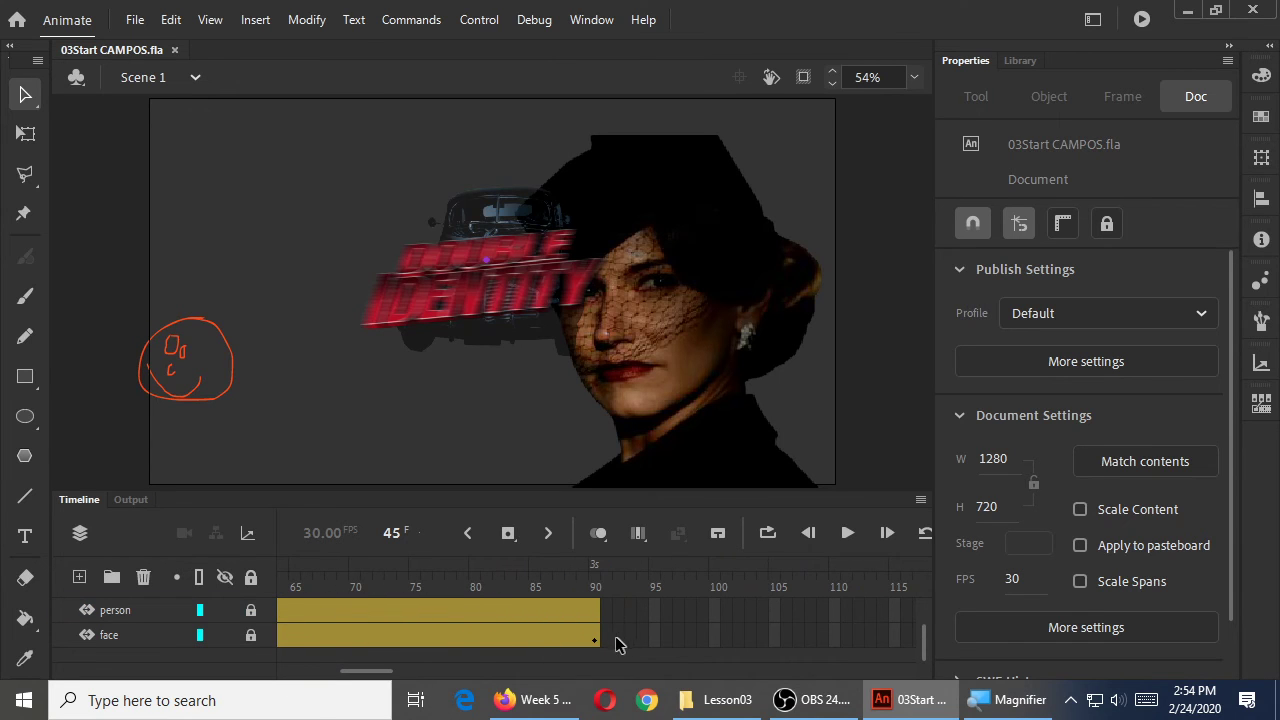
left_click_drag(600, 635, 882, 622)
left_click(546, 588)
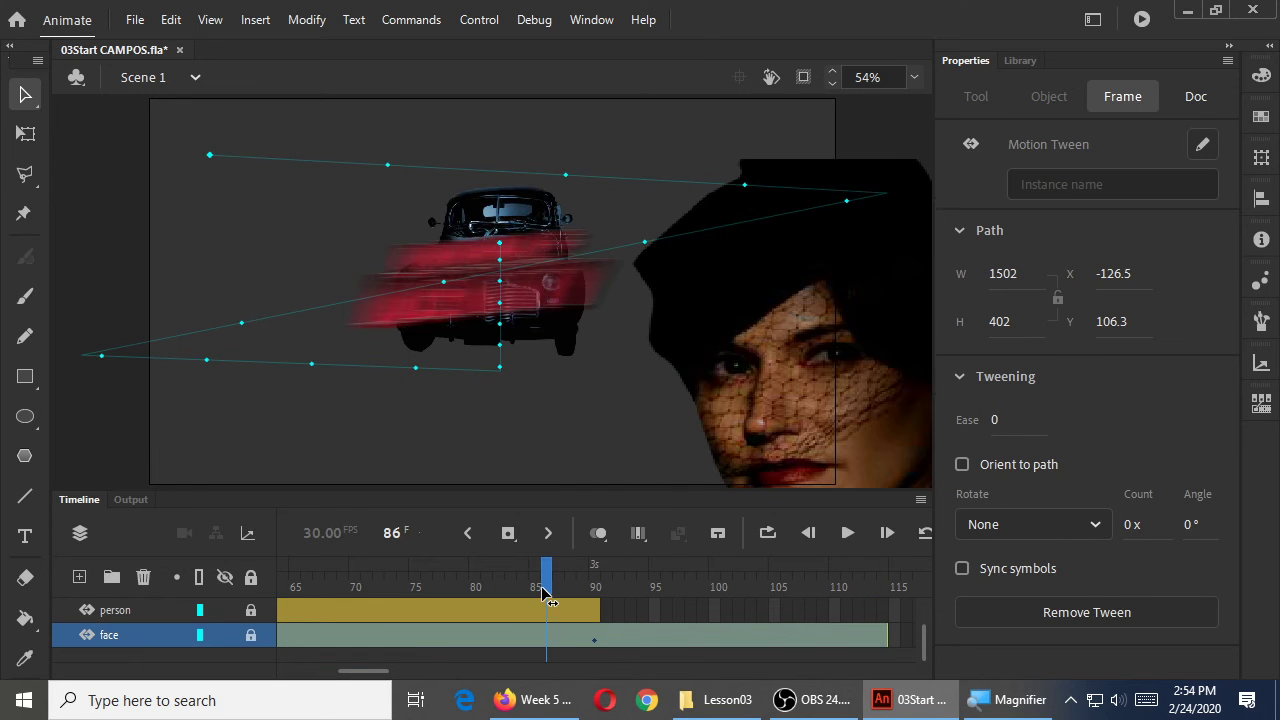
key("Return")
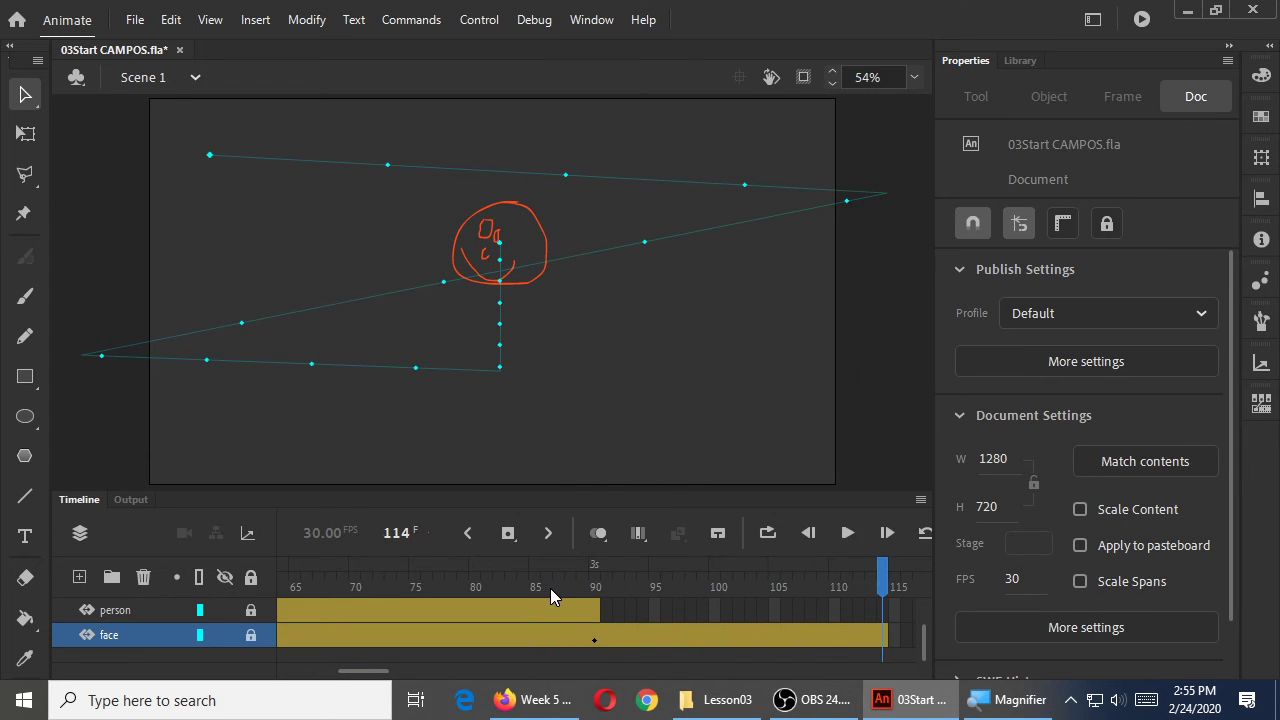
left_click(555, 587)
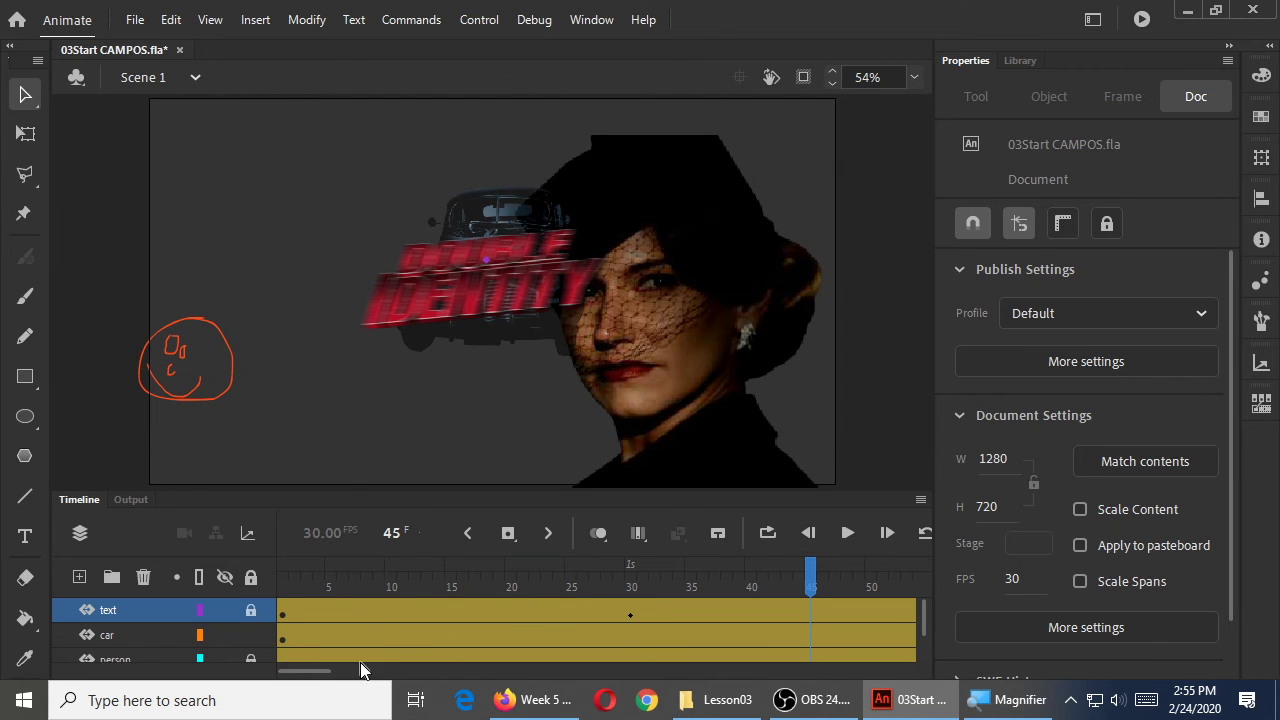
Step: Try to extend the face layer's motion tween from its end to frame 121, and undo the change
left_click_drag(361, 670, 415, 672)
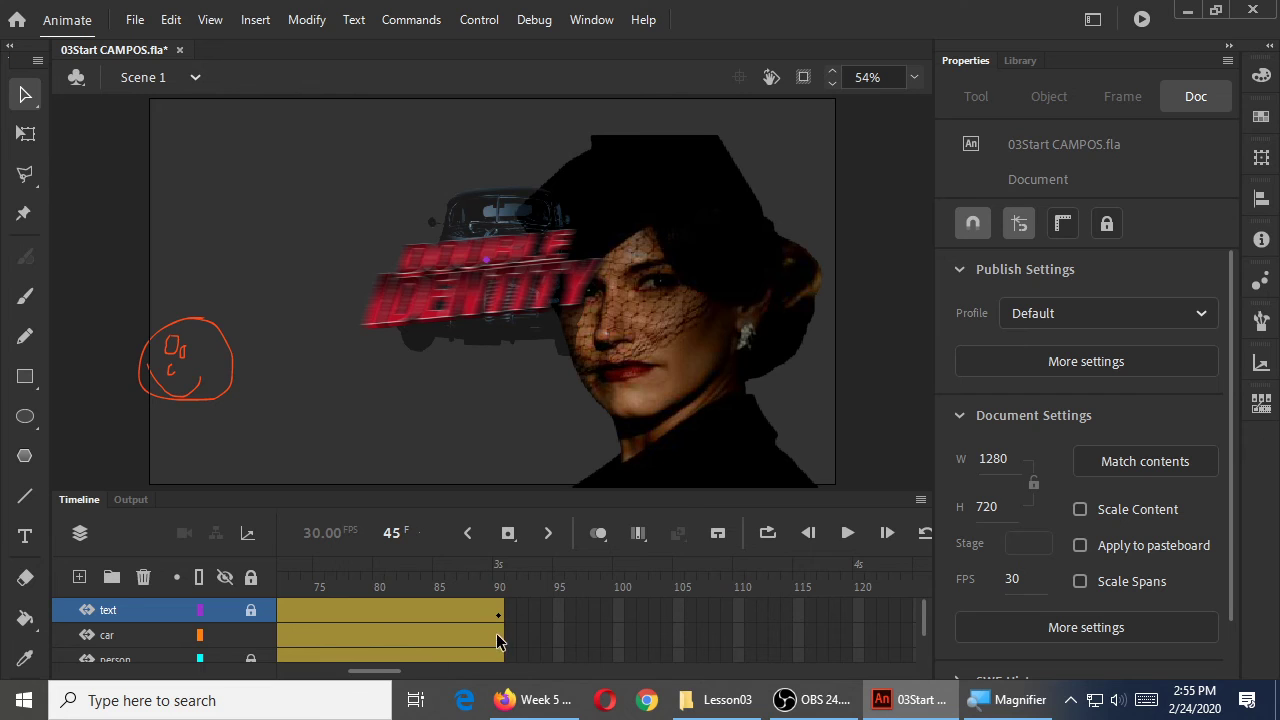
left_click(545, 634)
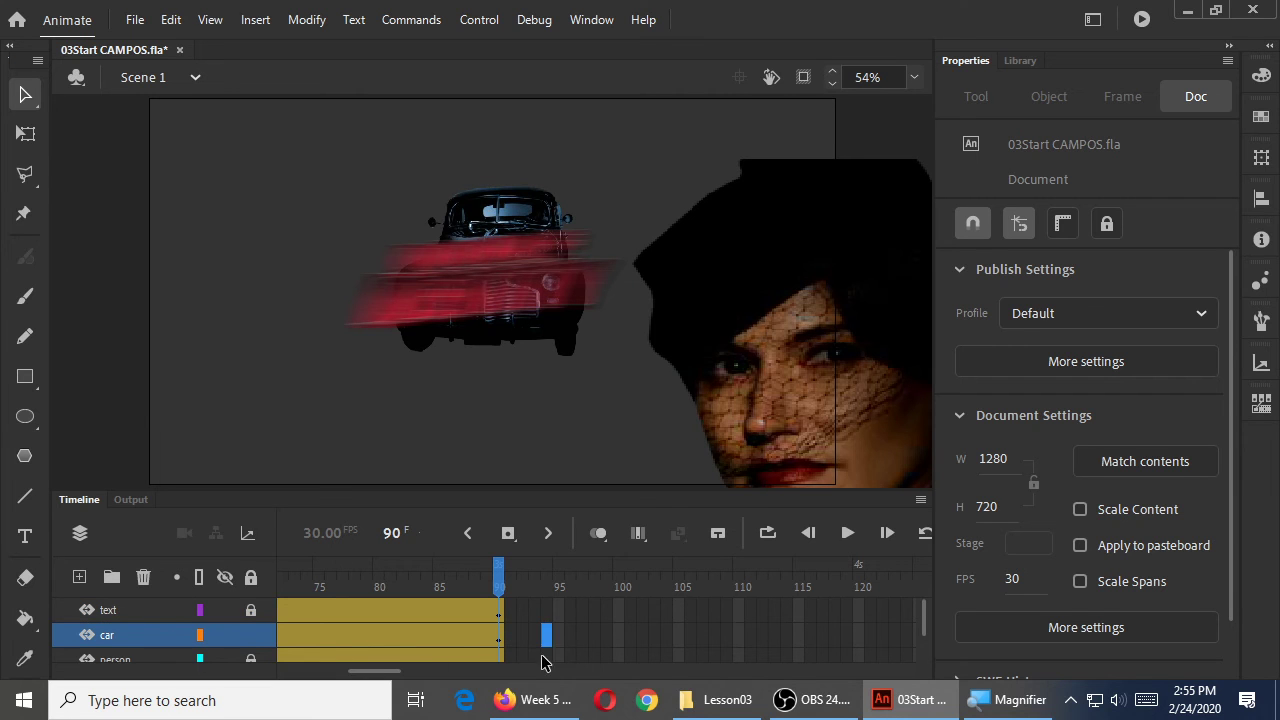
scroll(545, 645, "down", 2)
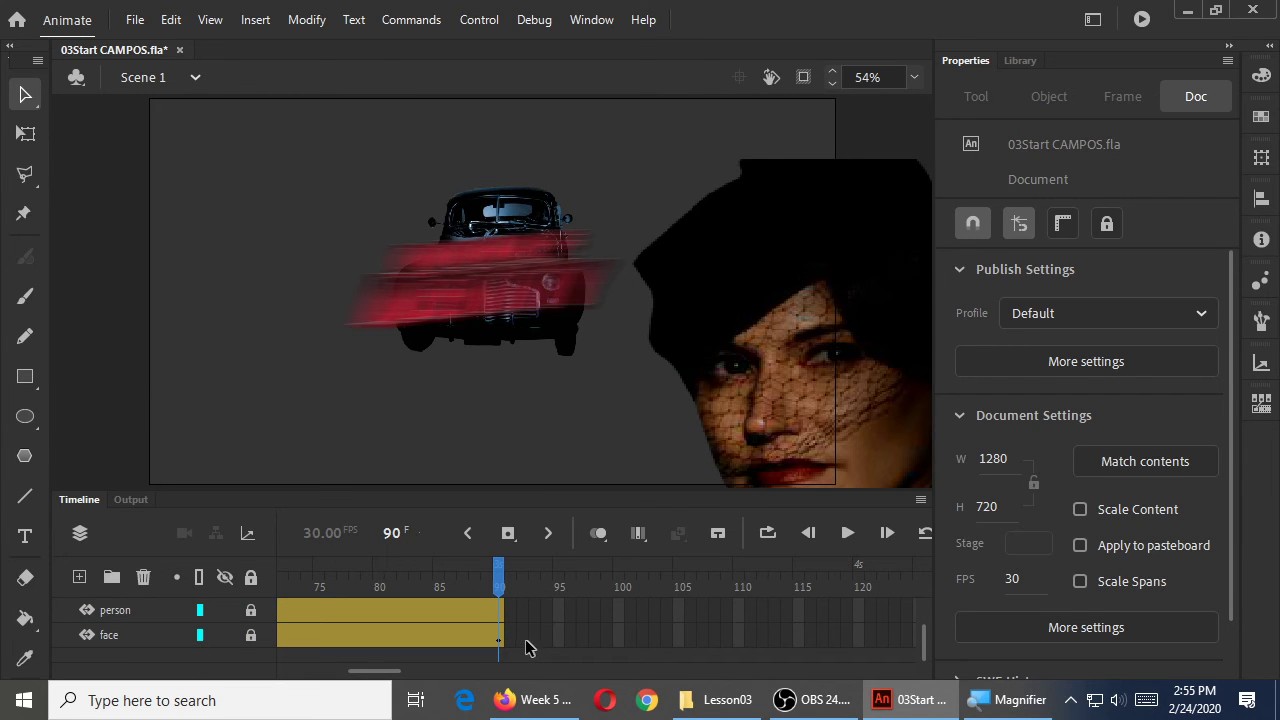
left_click(504, 637)
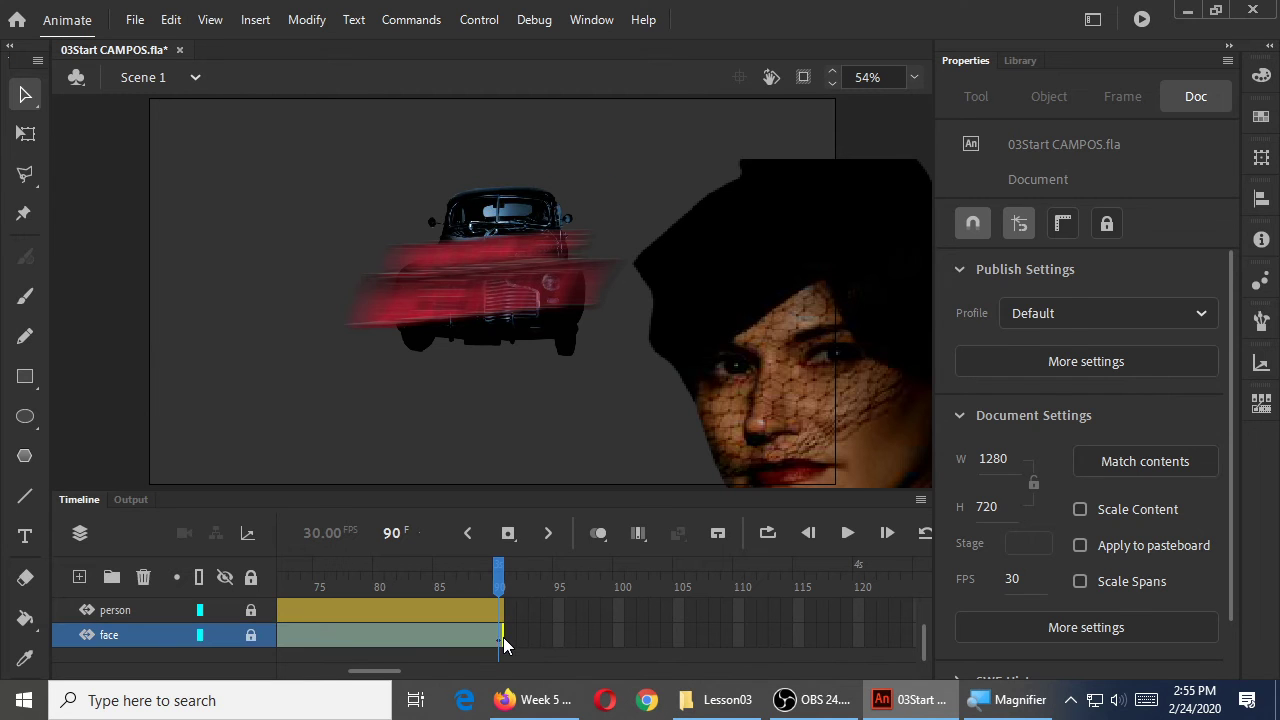
left_click(546, 634)
left_click_drag(504, 637, 873, 620)
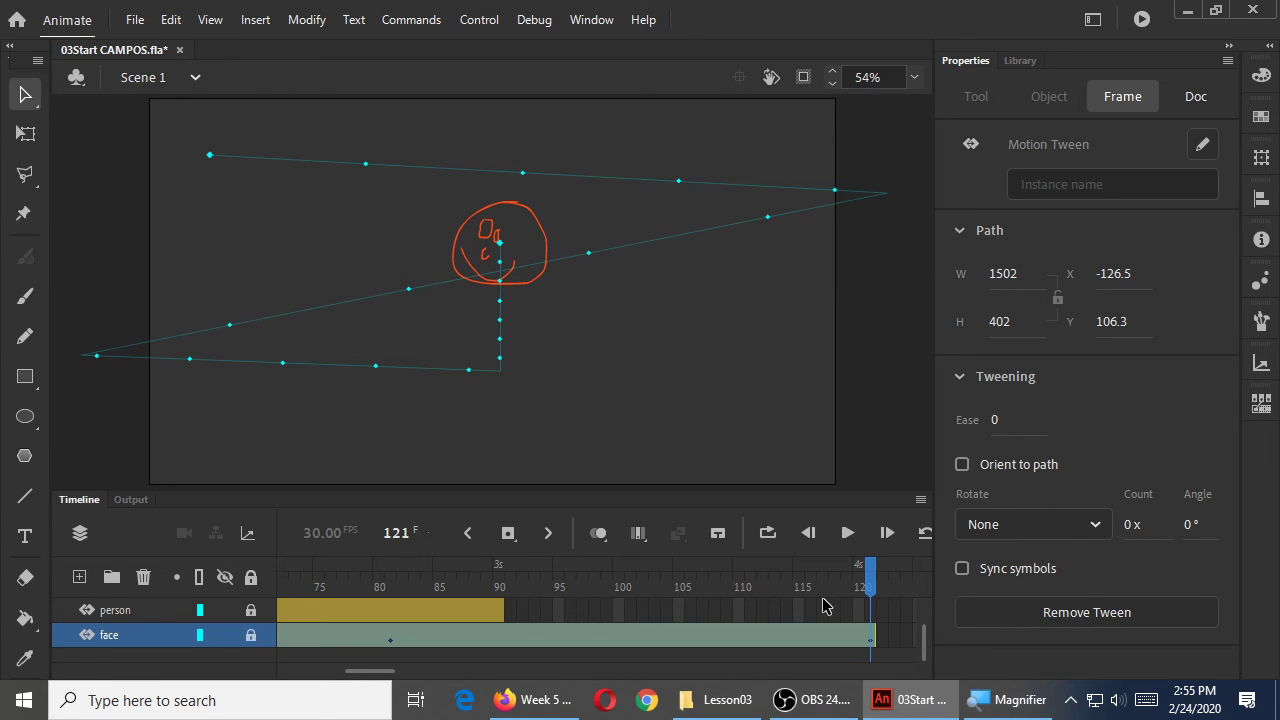
key("ctrl+z")
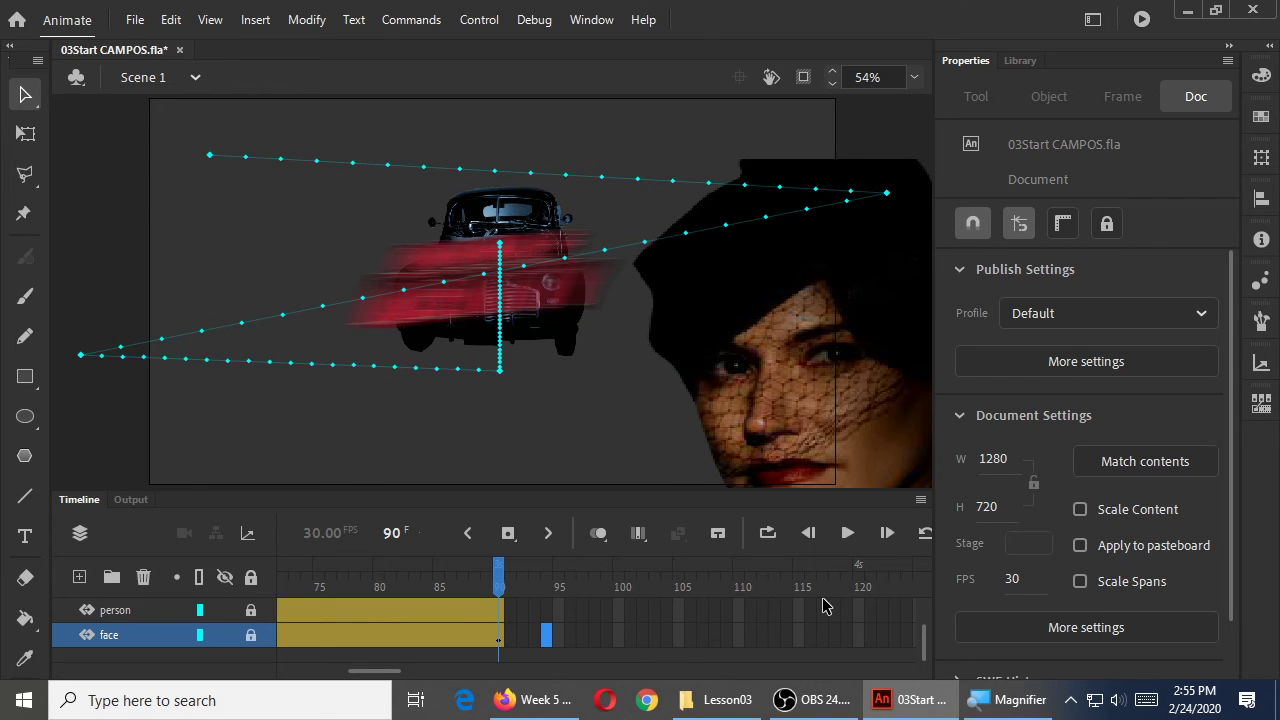
Step: Try again to extend the face layer's motion tween, this time to frame 123, and undo it
left_click_drag(545, 636, 510, 640)
left_click(490, 640)
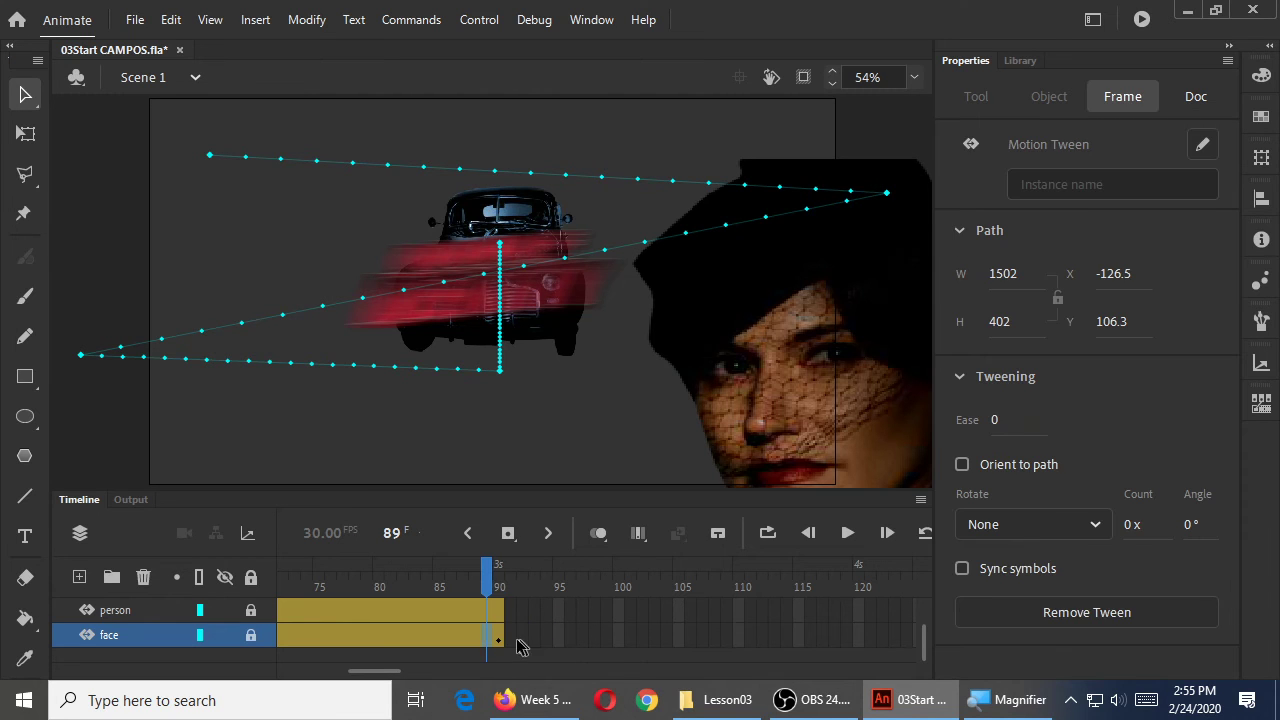
left_click_drag(502, 638, 891, 642)
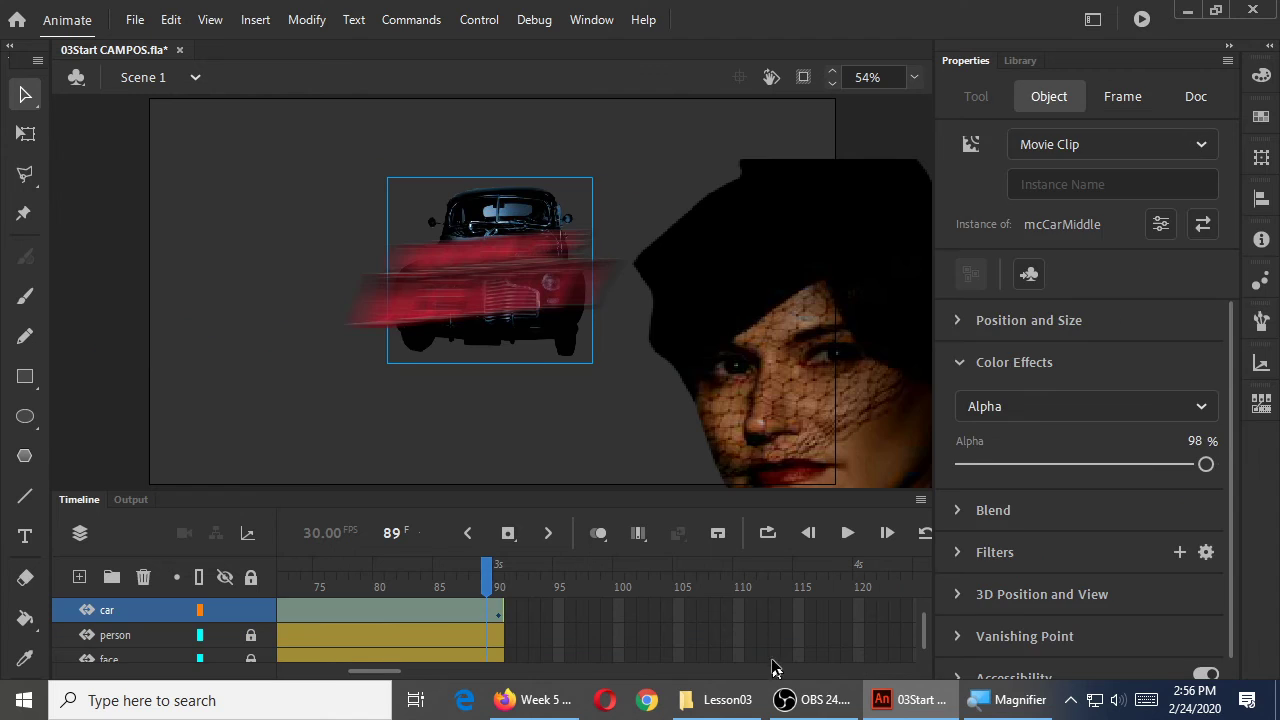
key("Escape")
scroll(665, 650, "down", 1)
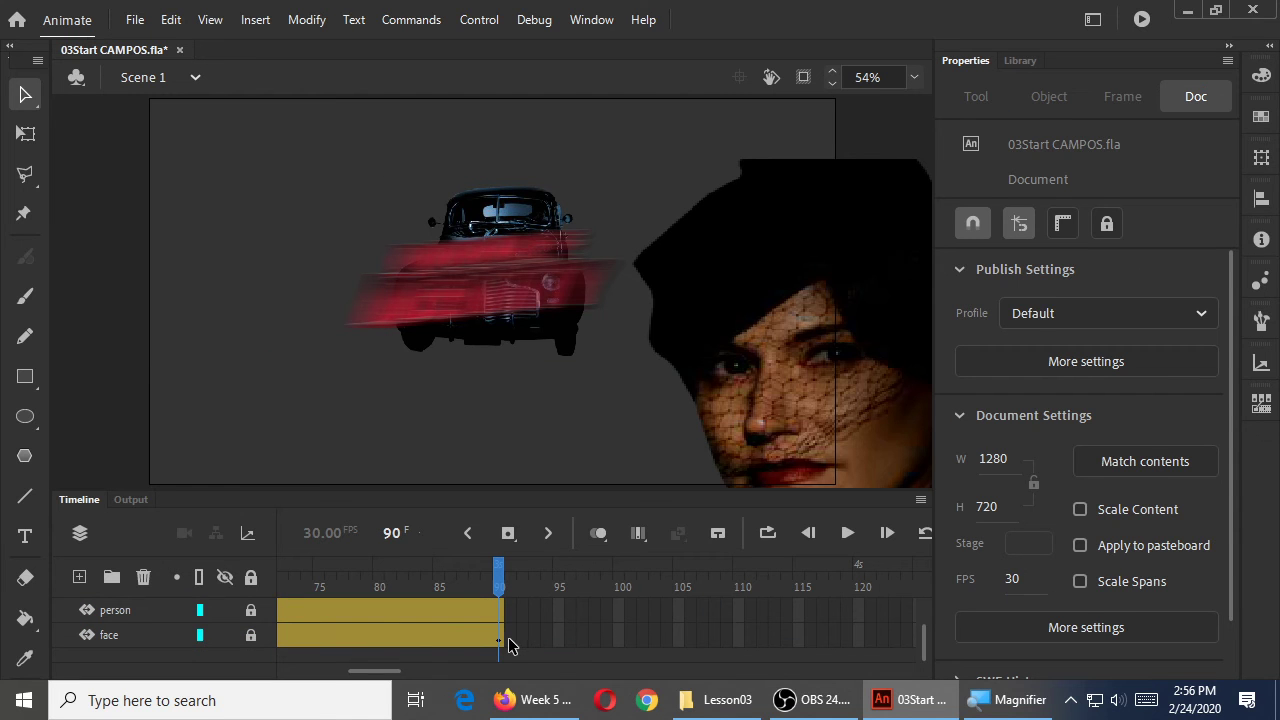
left_click_drag(505, 647, 898, 632)
left_click(898, 632)
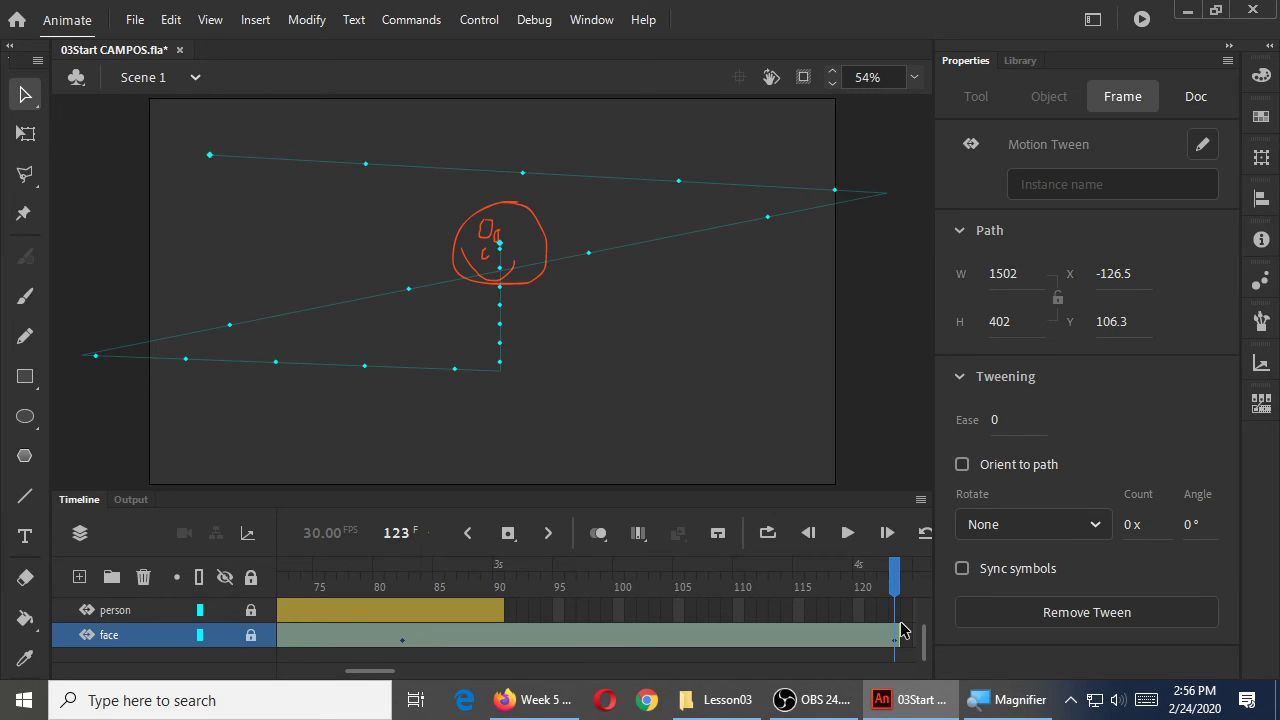
key("ctrl+z")
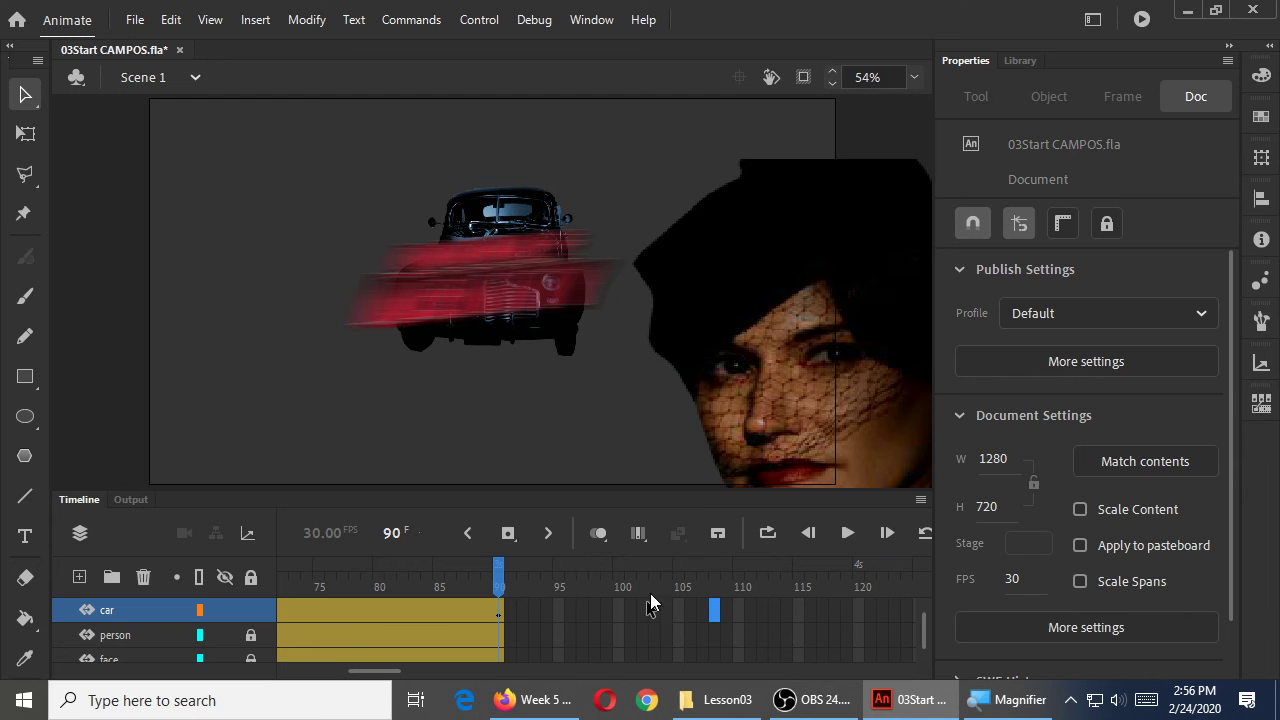
Step: Extend the face, person, car and text layers to frame 123 with their keyframes kept in place, and test the movie
left_click_drag(655, 491, 654, 437)
left_click(558, 631)
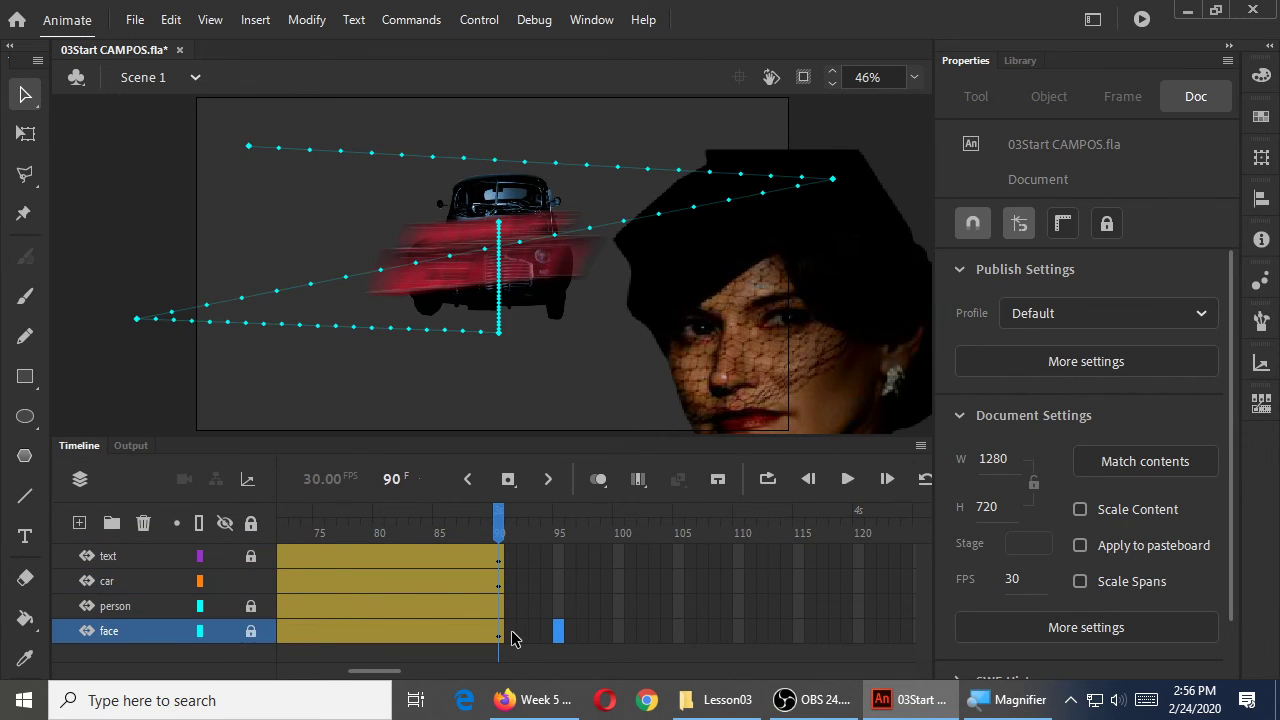
left_click_drag(504, 634, 898, 632)
left_click_drag(503, 611, 891, 617)
left_click(559, 596)
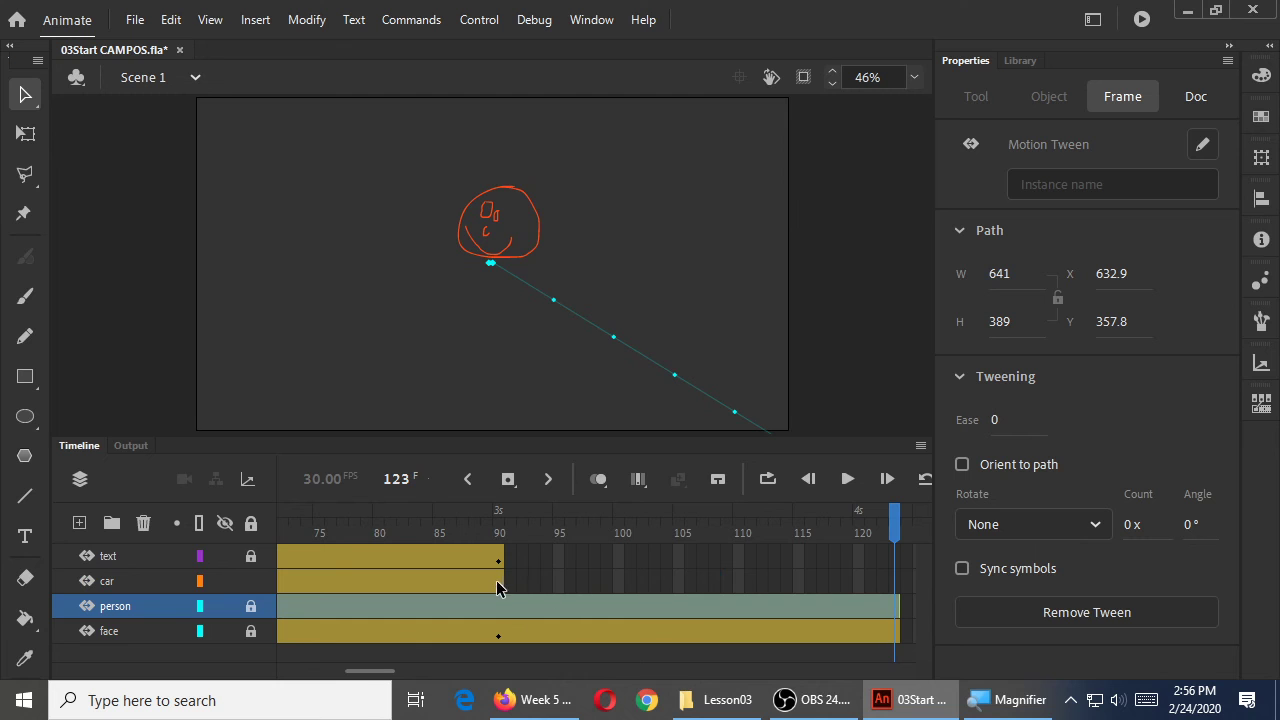
left_click_drag(503, 586, 896, 595)
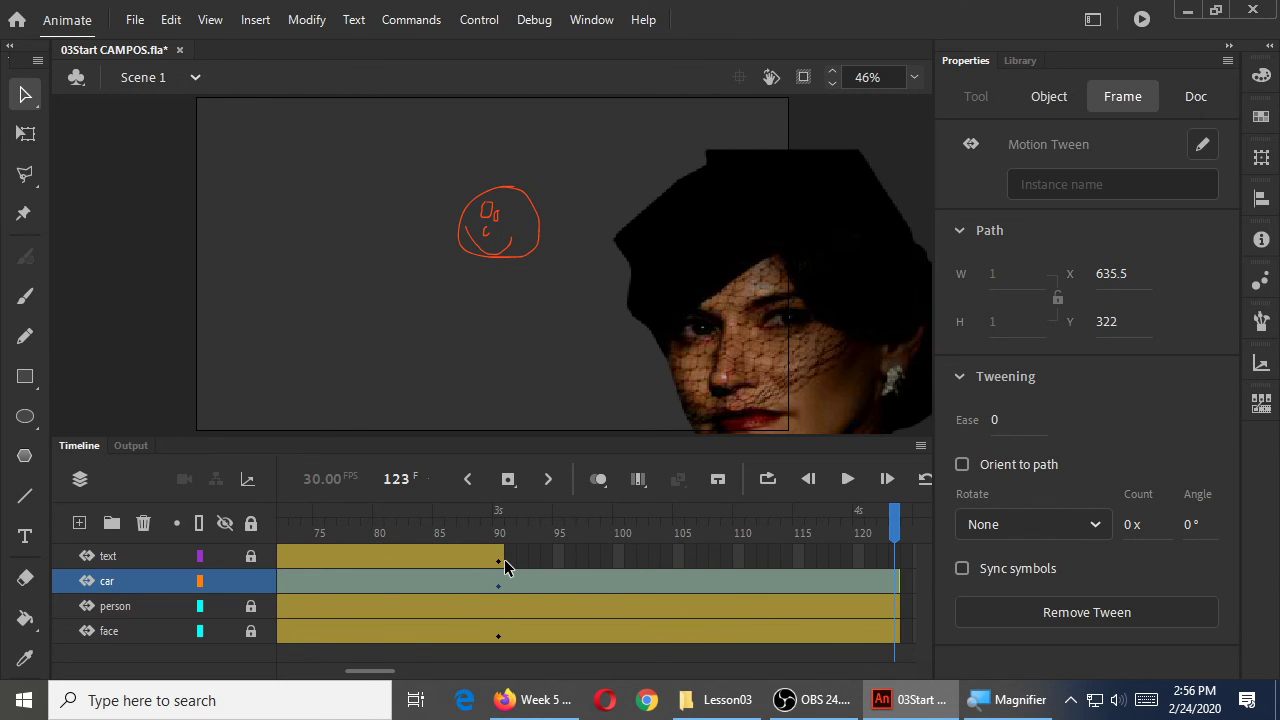
left_click_drag(504, 559, 890, 562)
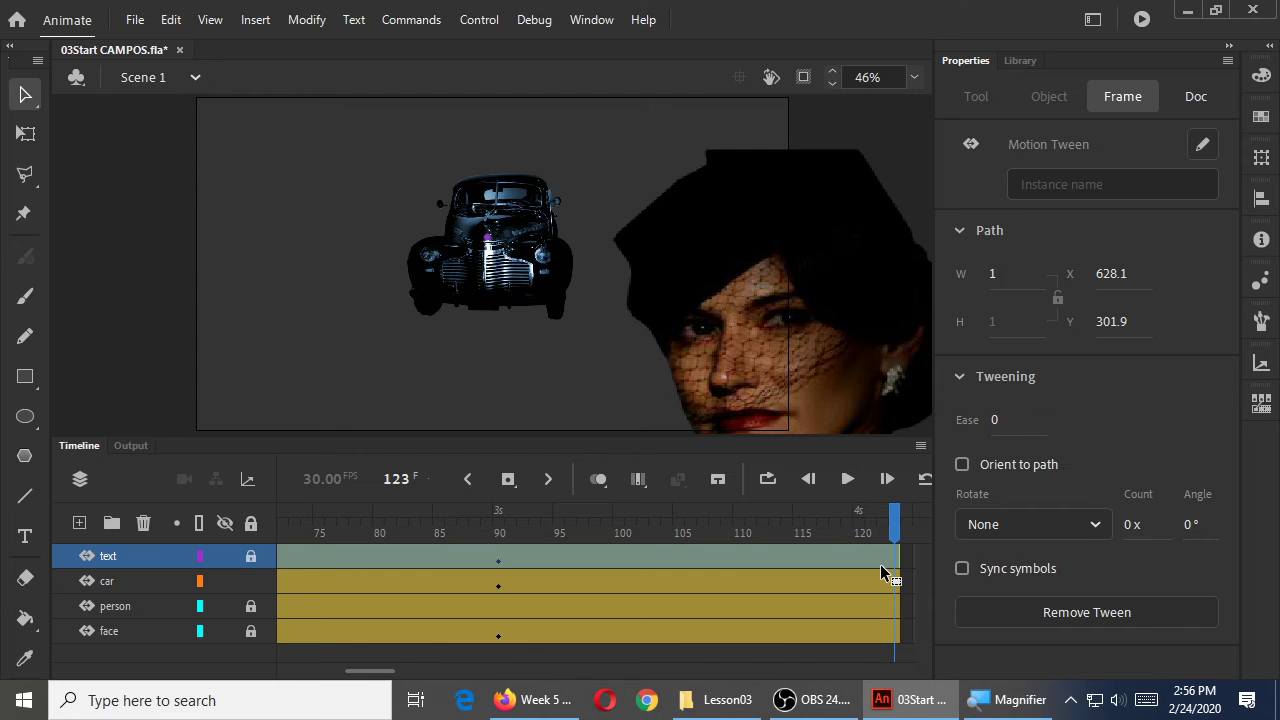
left_click(1141, 19)
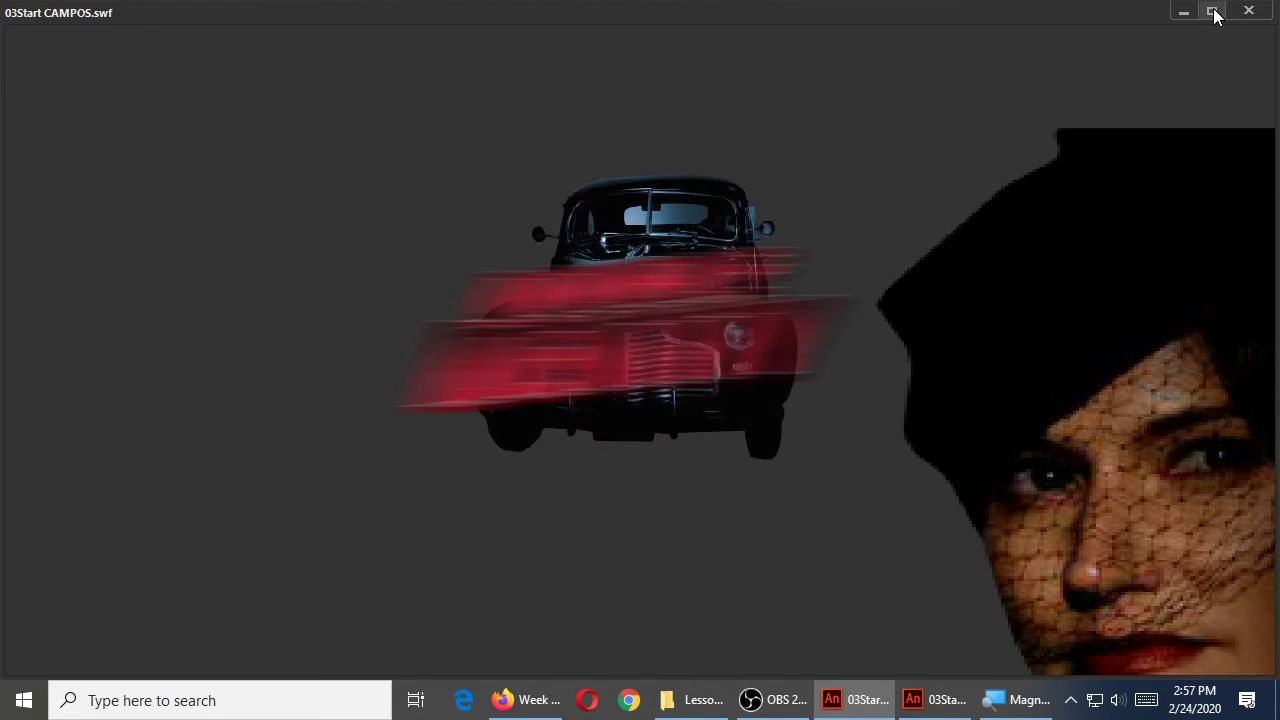
left_click(1248, 10)
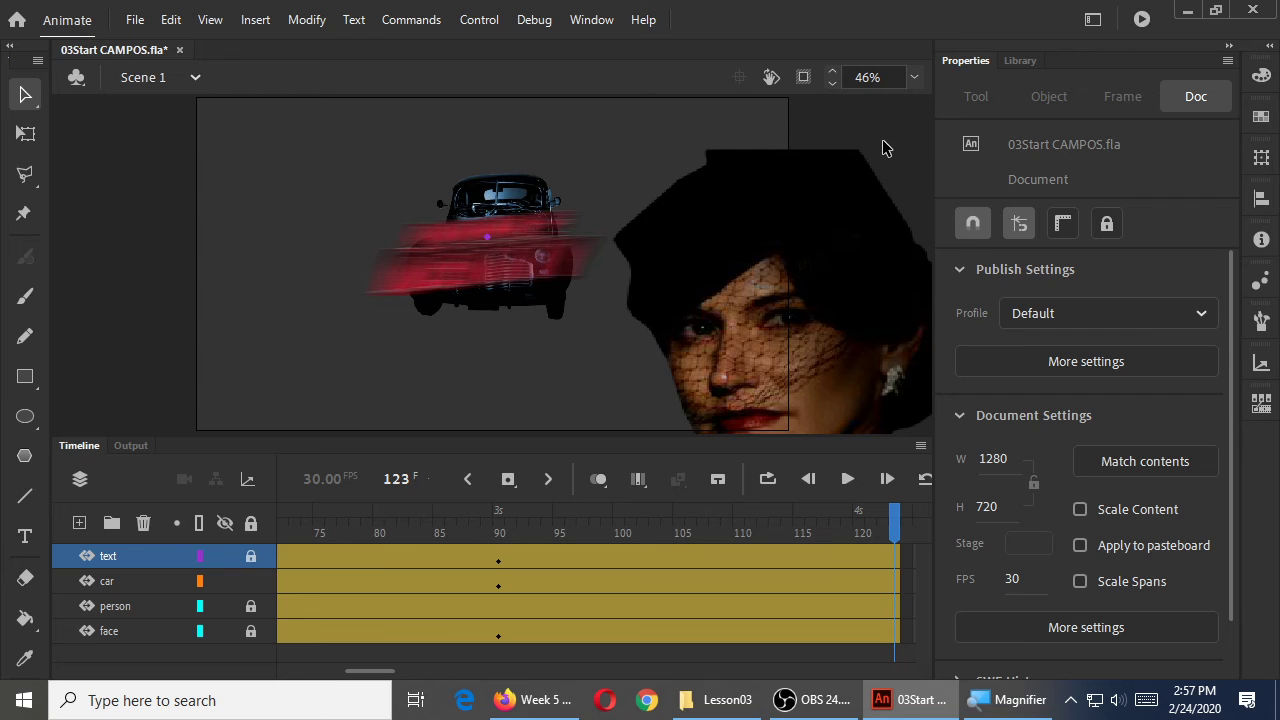
Step: Try to delay the start of the text layer's tween to frame 25
left_click_drag(380, 672, 249, 686)
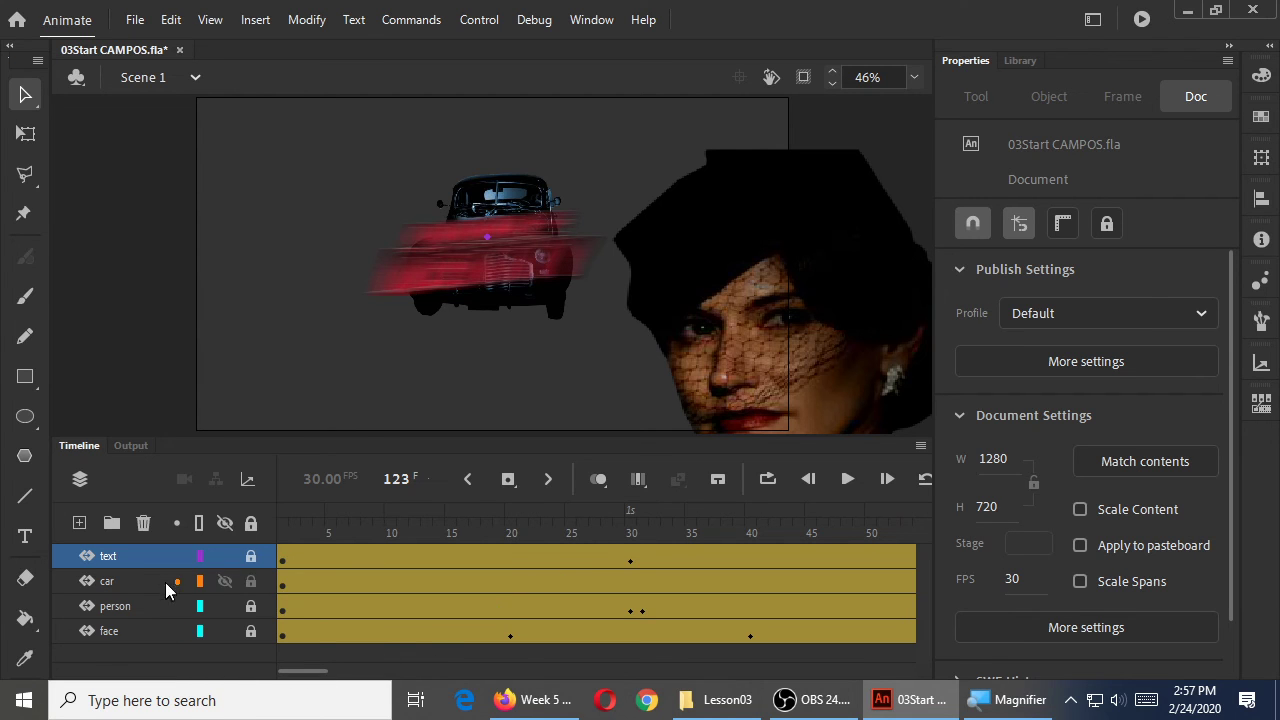
left_click(275, 560)
left_click(285, 560)
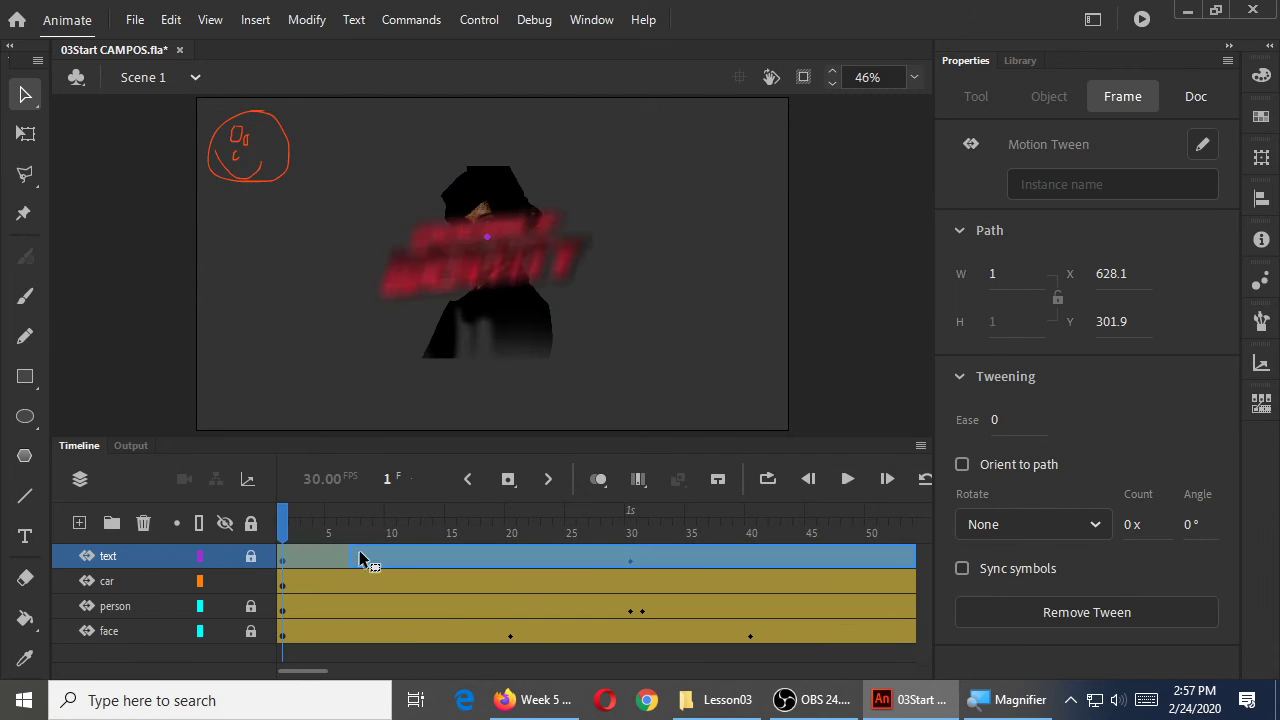
left_click(568, 560)
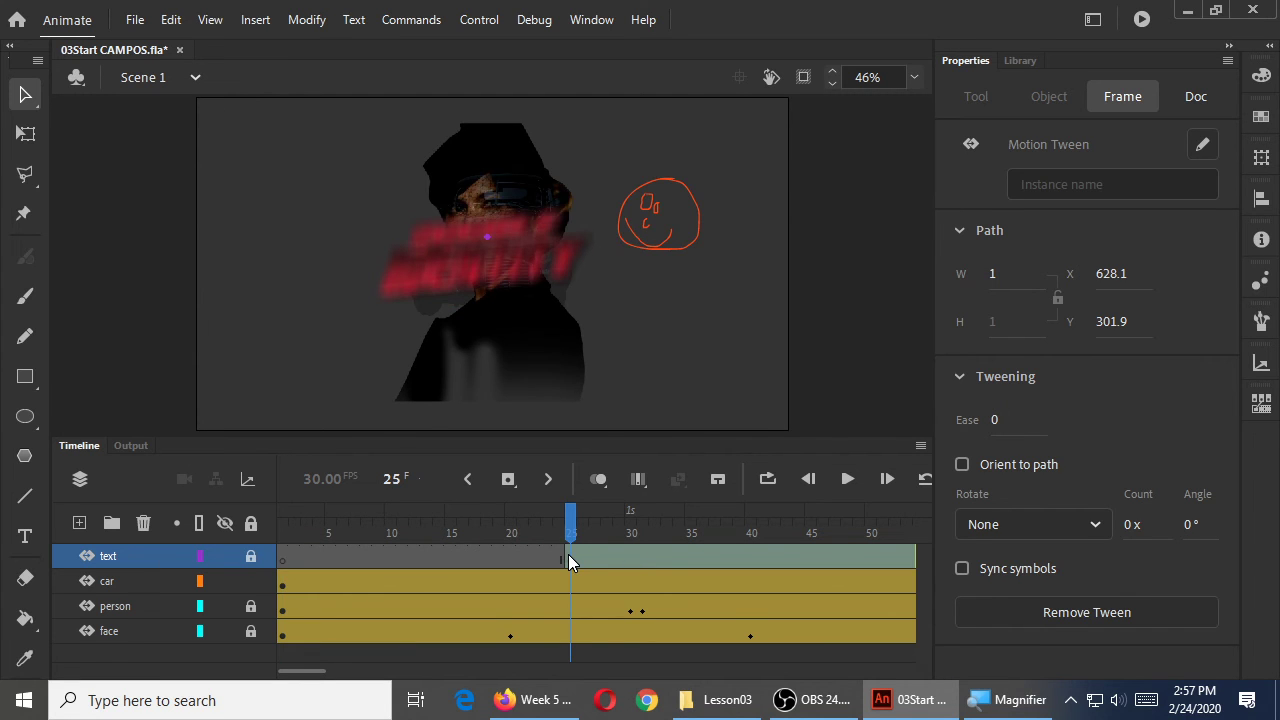
double_click(568, 560)
Step: Play the animation from frame 1 on the stage and return the playhead to the first frame
left_click_drag(283, 522, 295, 575)
left_click_drag(413, 573, 223, 564)
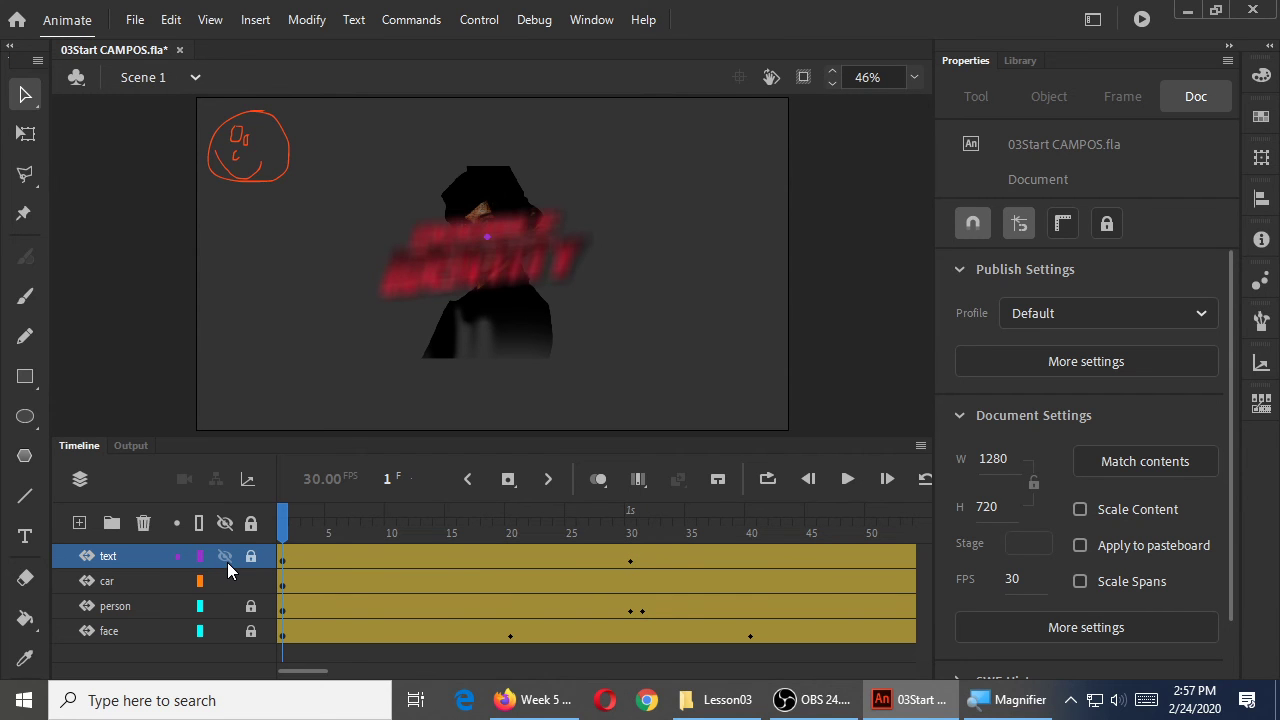
key("Return")
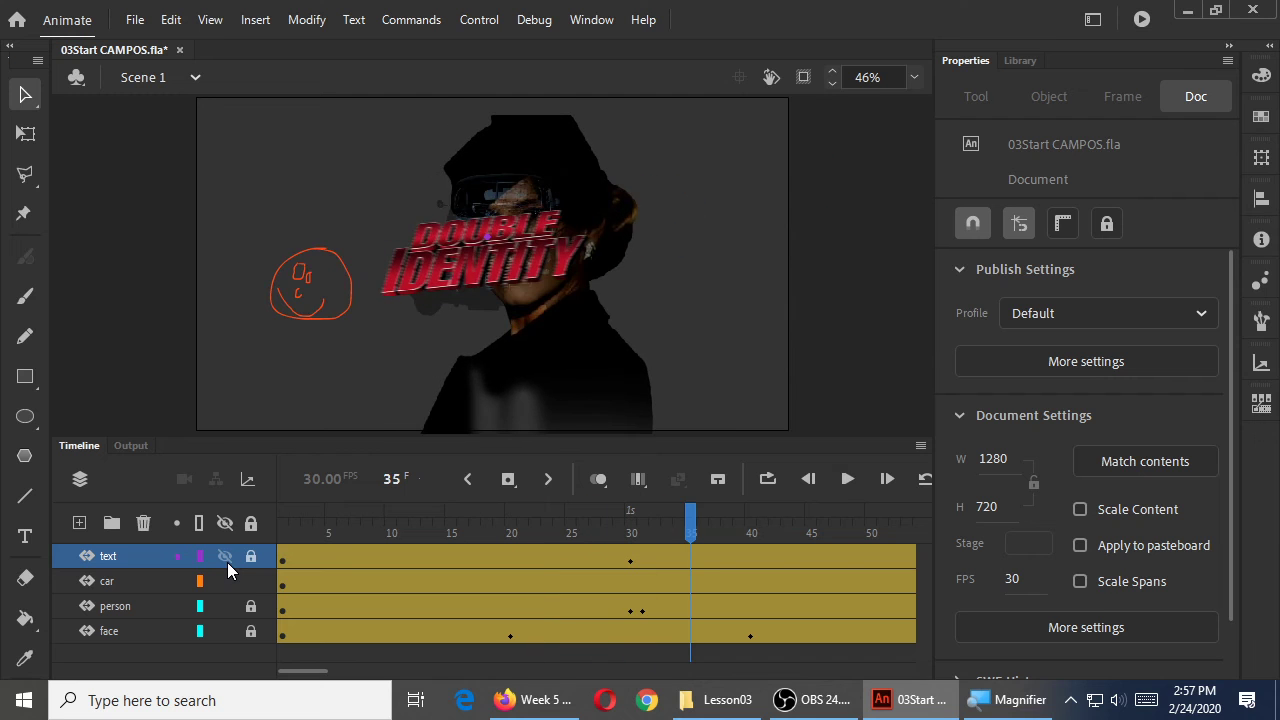
left_click(282, 532)
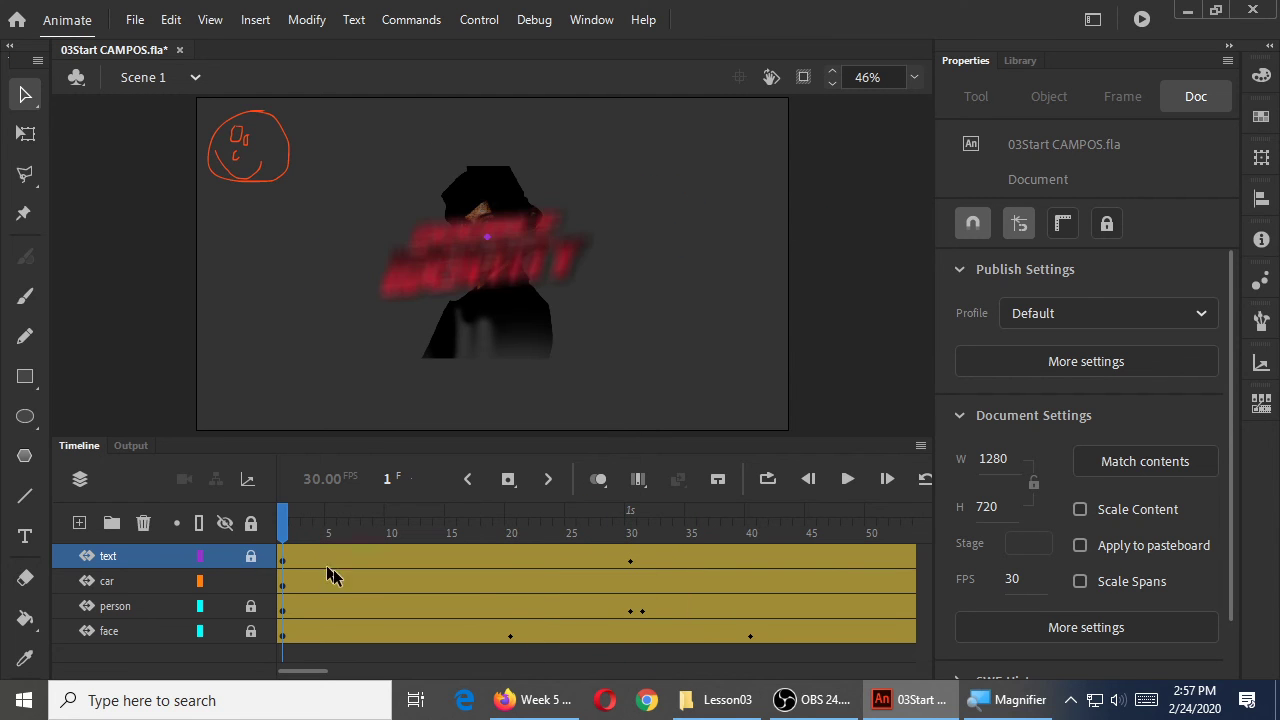
Step: Move the start of the text layer's tween to frame 30 and scrub through the opening frames
left_click_drag(283, 530, 140, 563)
left_click(148, 555)
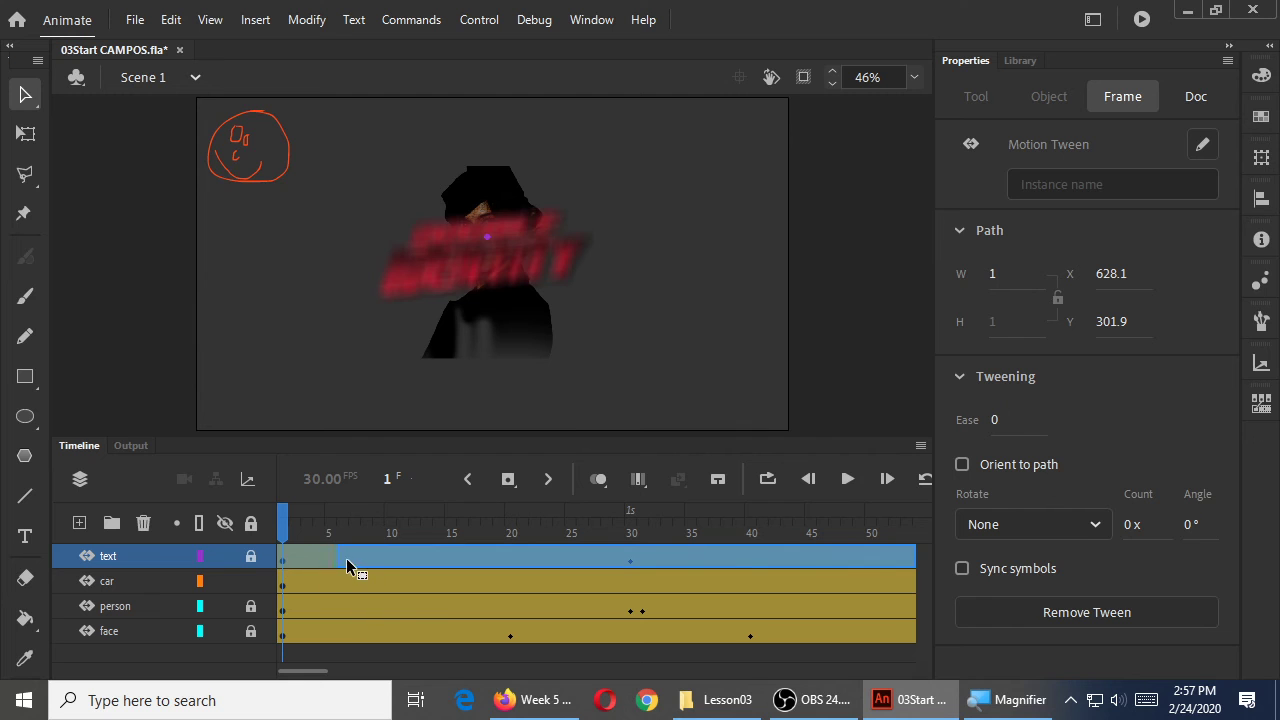
left_click(635, 558)
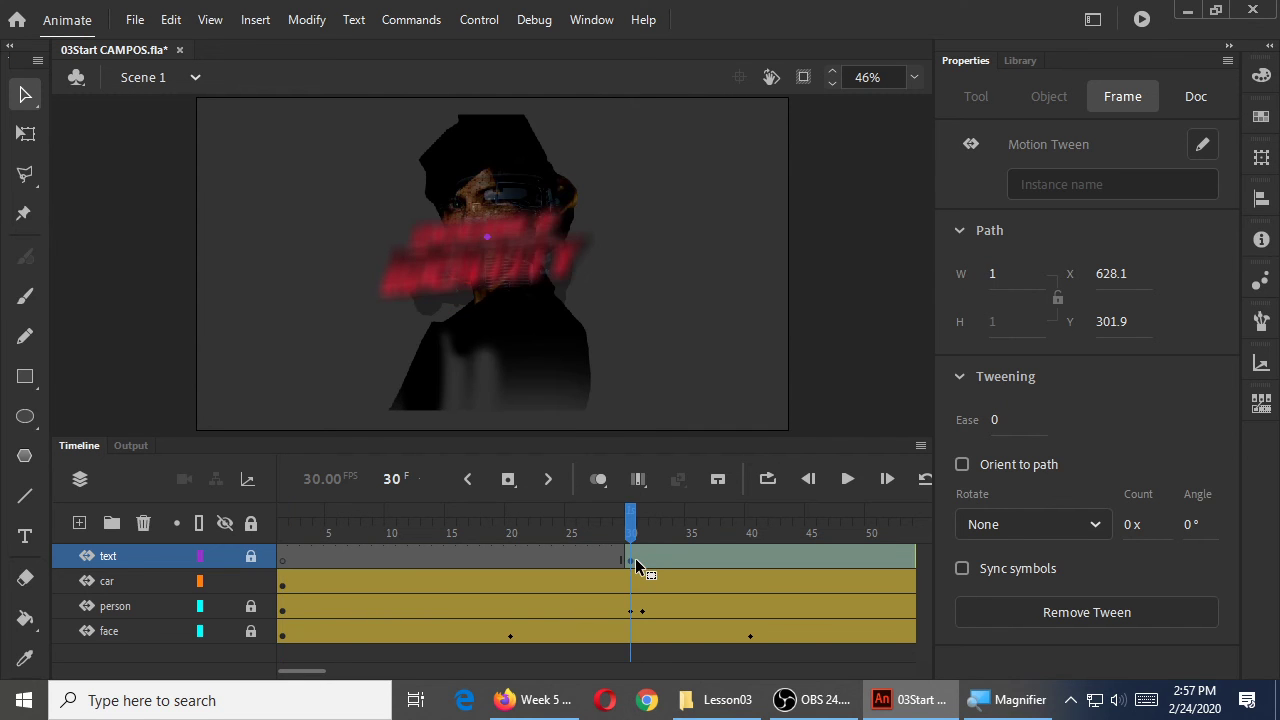
left_click_drag(283, 532, 425, 540)
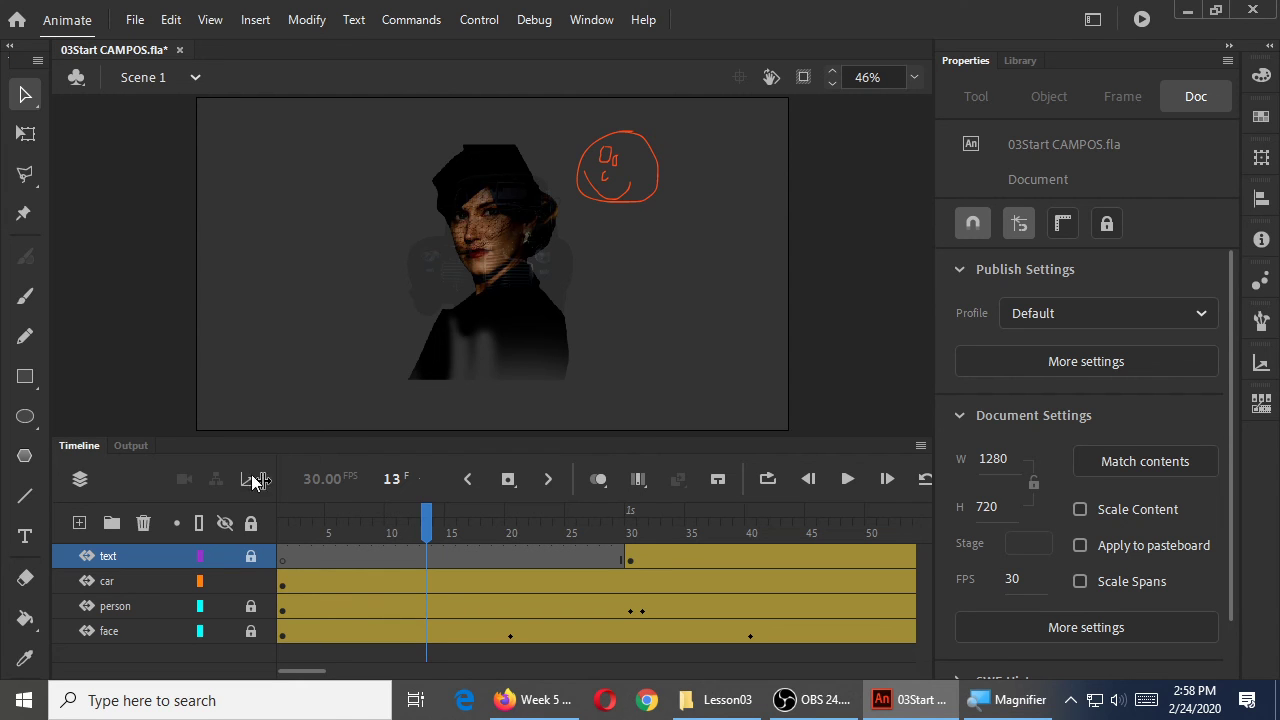
Step: Move the start of the car layer's tween to frame 15 and the person layer's to frame 11
left_click(127, 578)
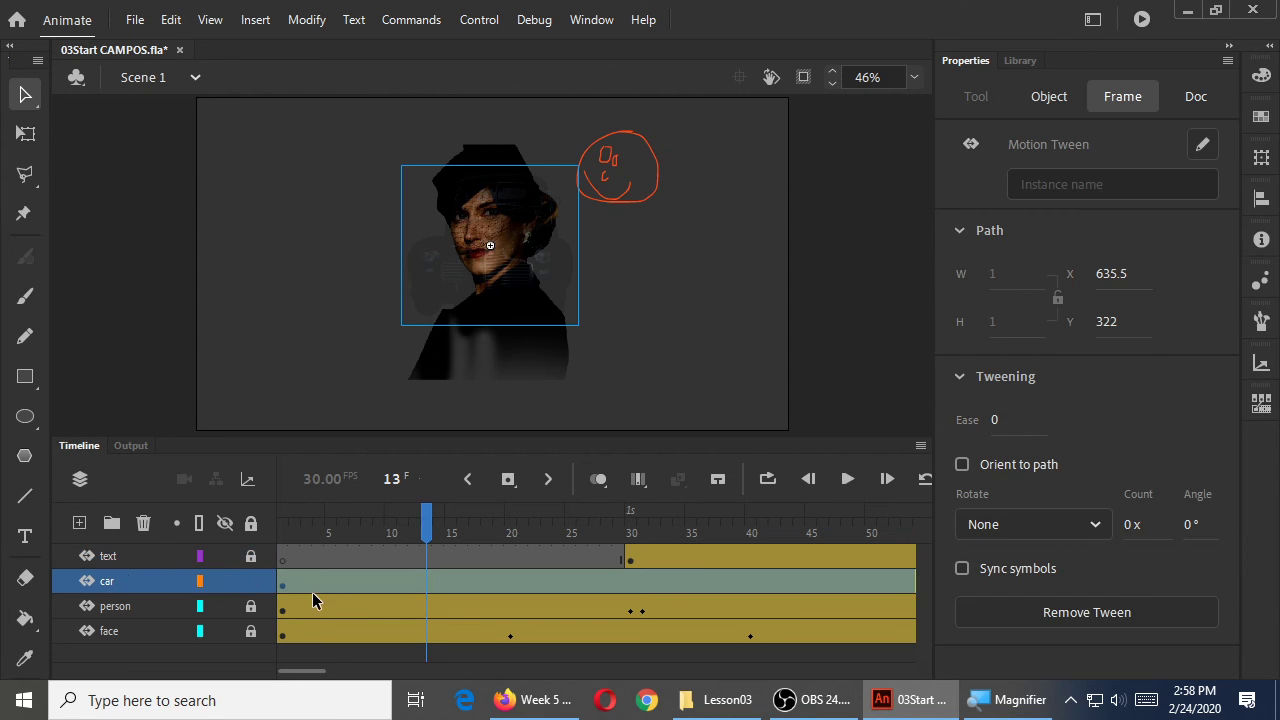
left_click_drag(285, 582, 450, 578)
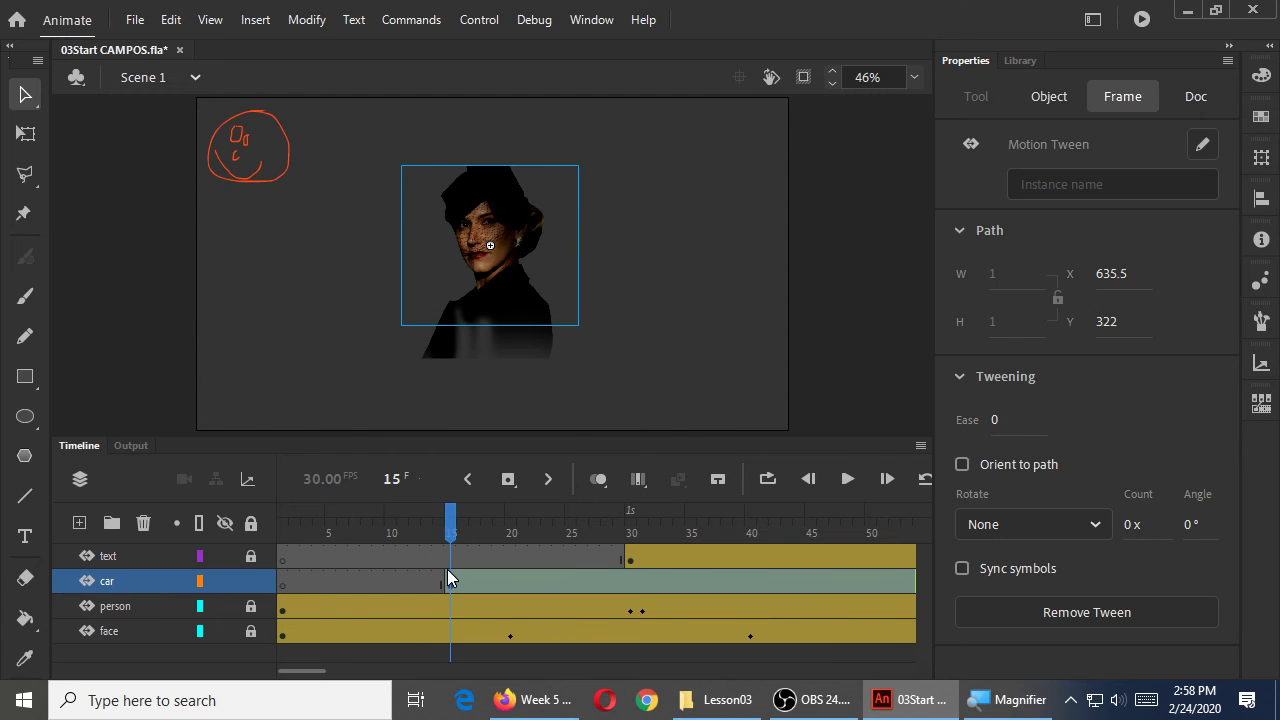
left_click(95, 606)
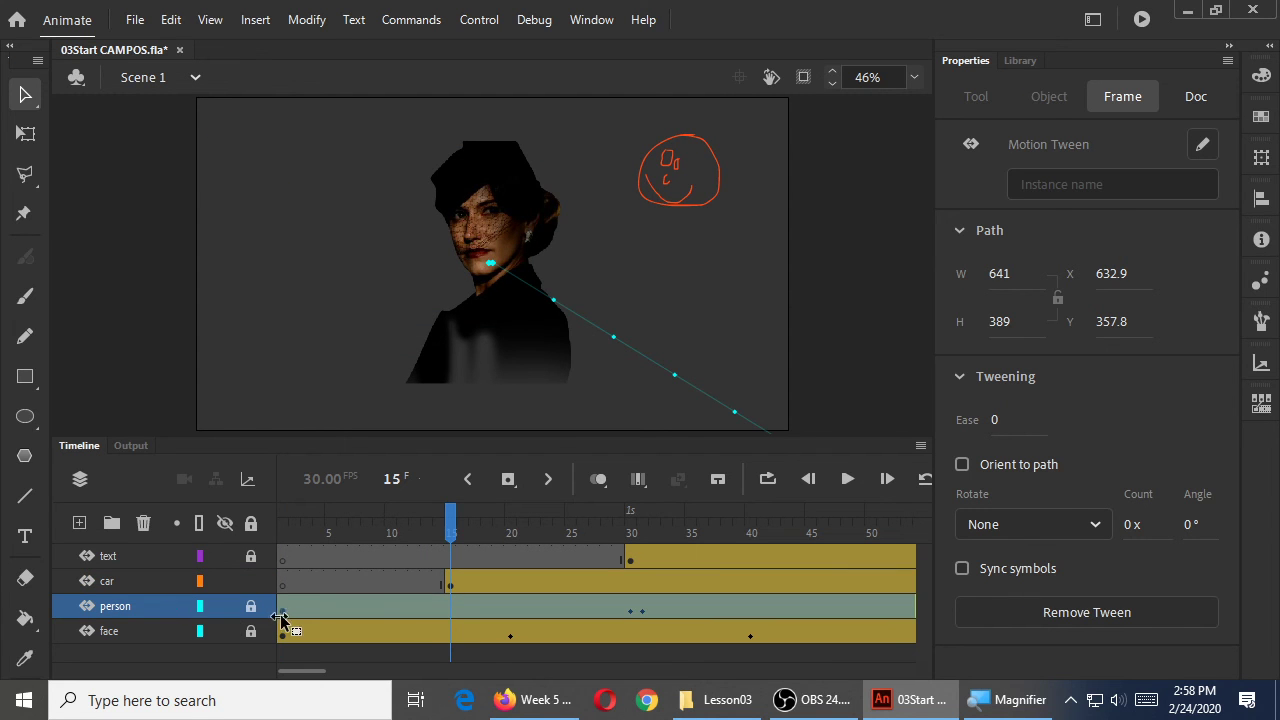
left_click_drag(280, 612, 400, 612)
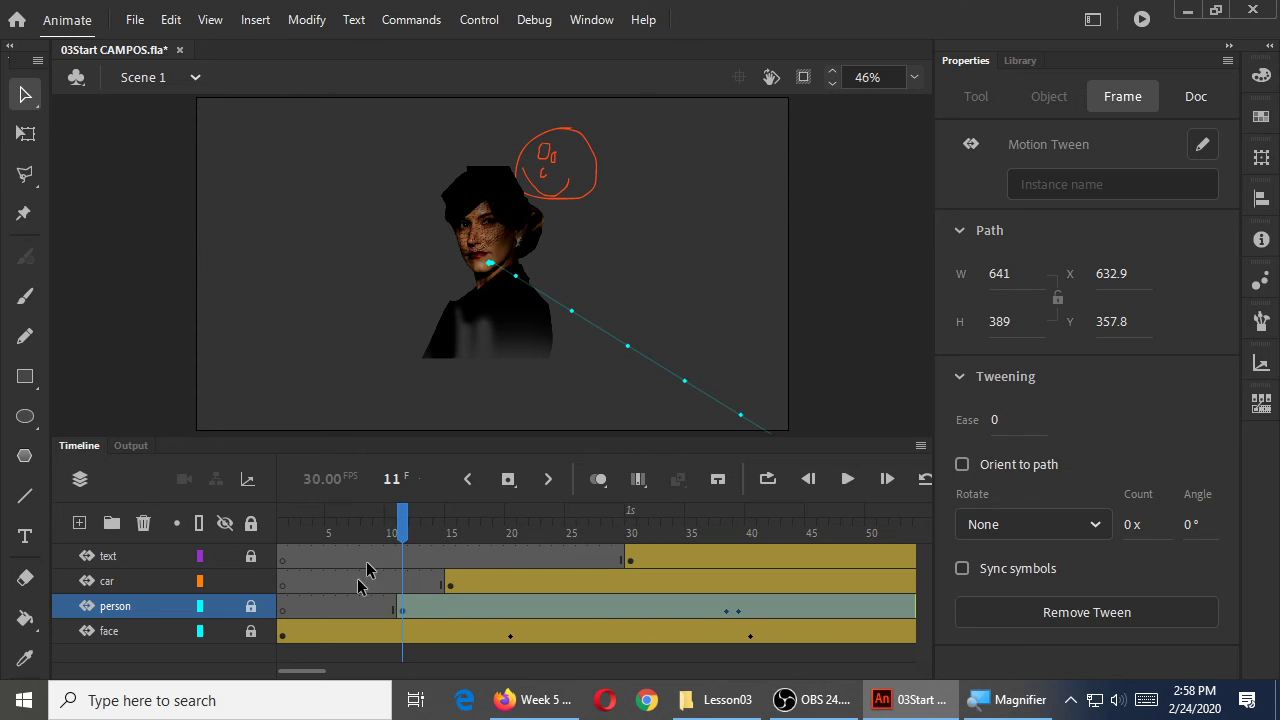
Step: Play the animation from the first frame to check the staggered layer starts, and stop at frame 56
left_click_drag(398, 526, 200, 523)
left_click(86, 271)
key("Return")
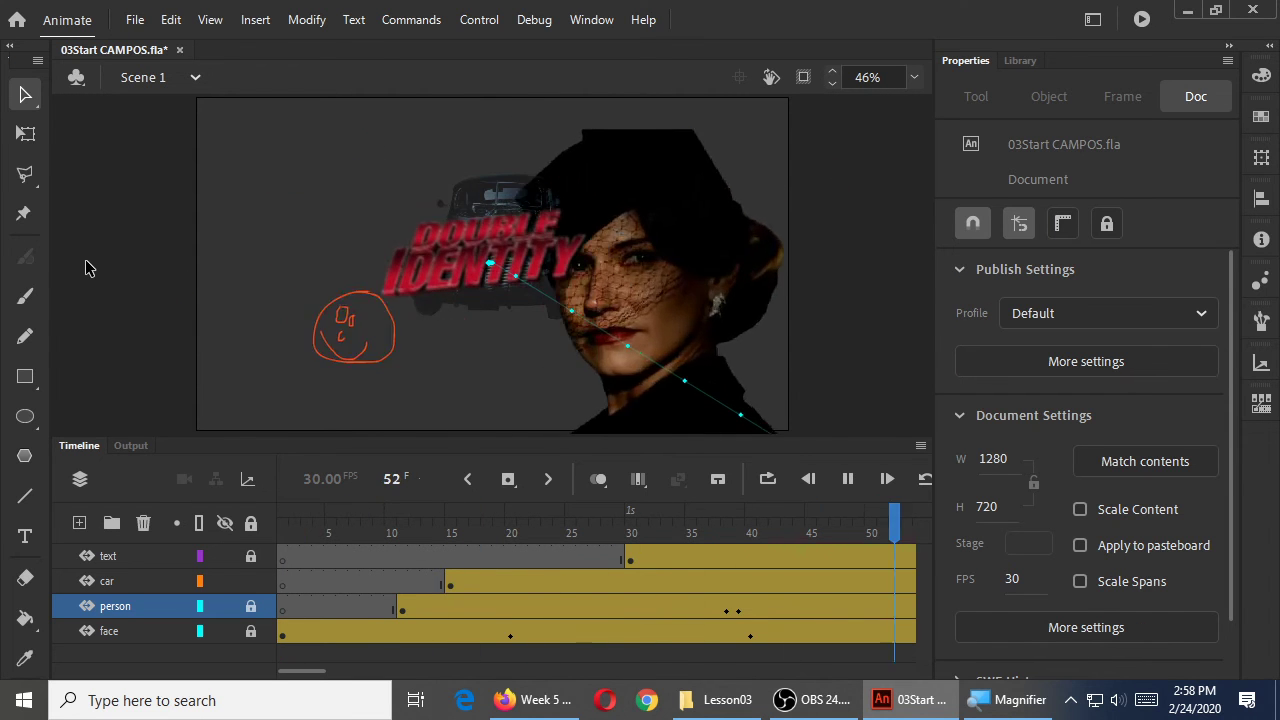
key("Return")
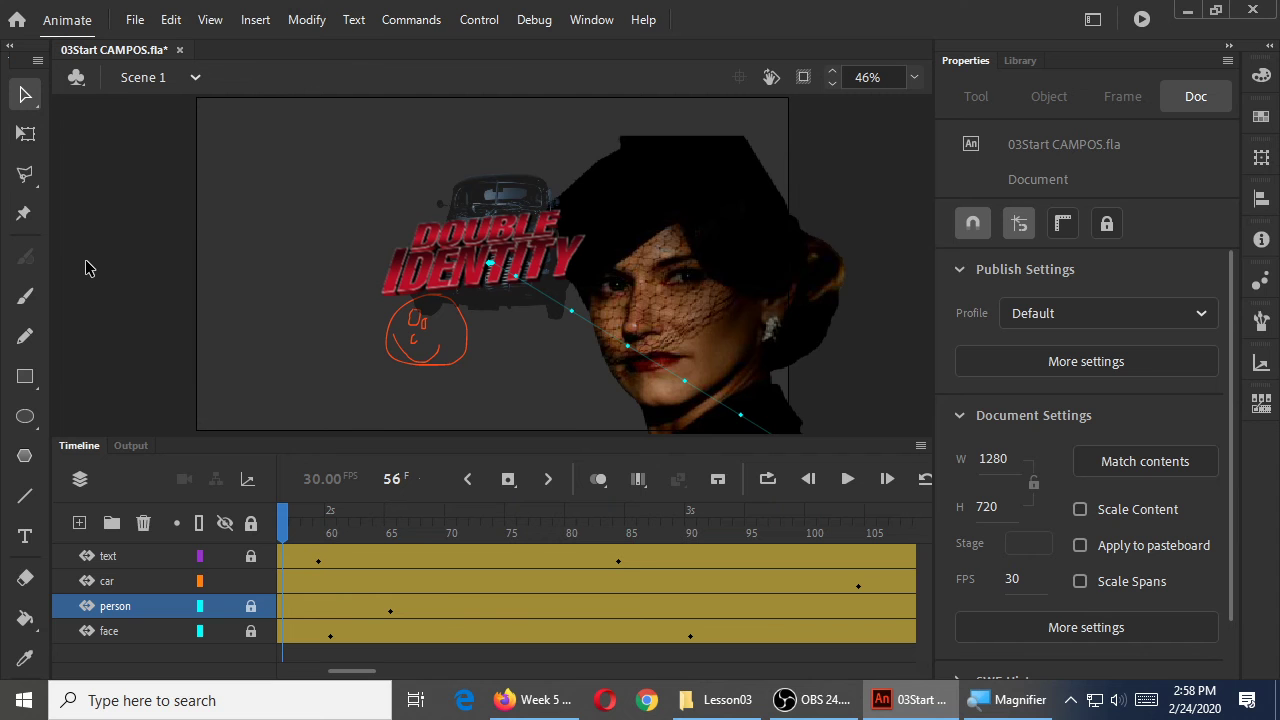
Step: Test the movie, close the test window and switch to the Lesson03 folder in File Explorer
left_click(1141, 19)
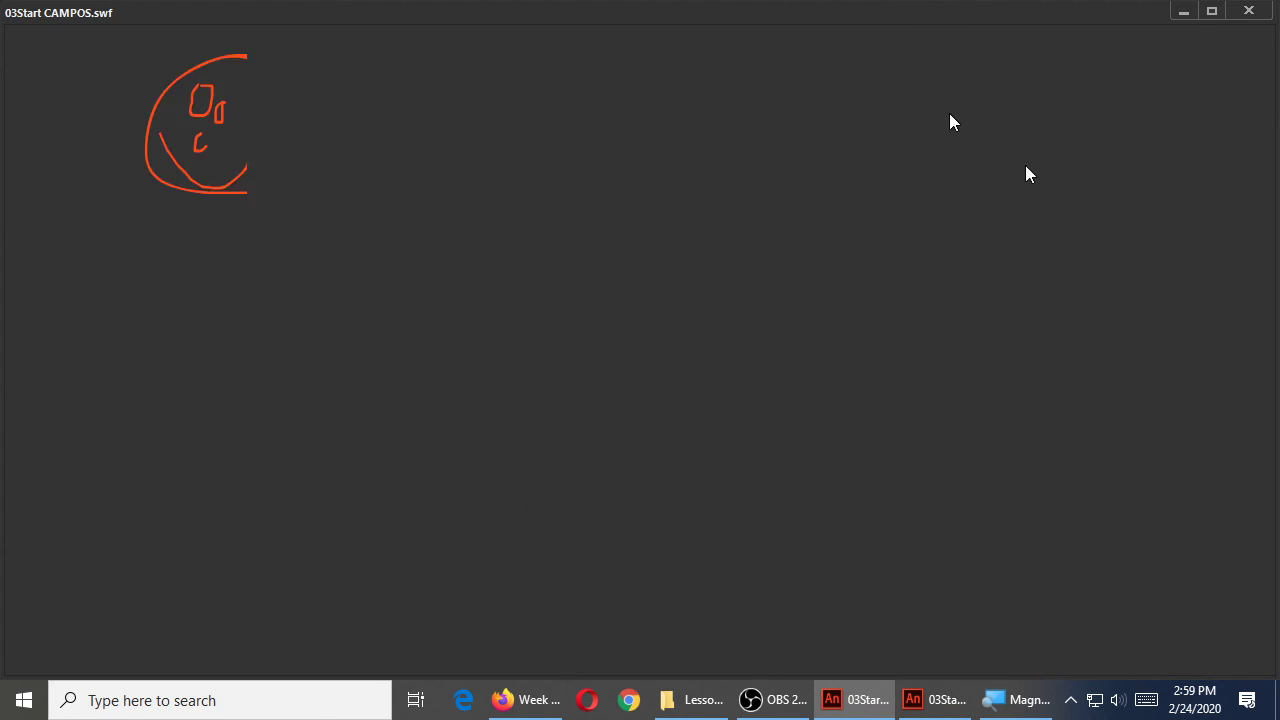
left_click(1248, 10)
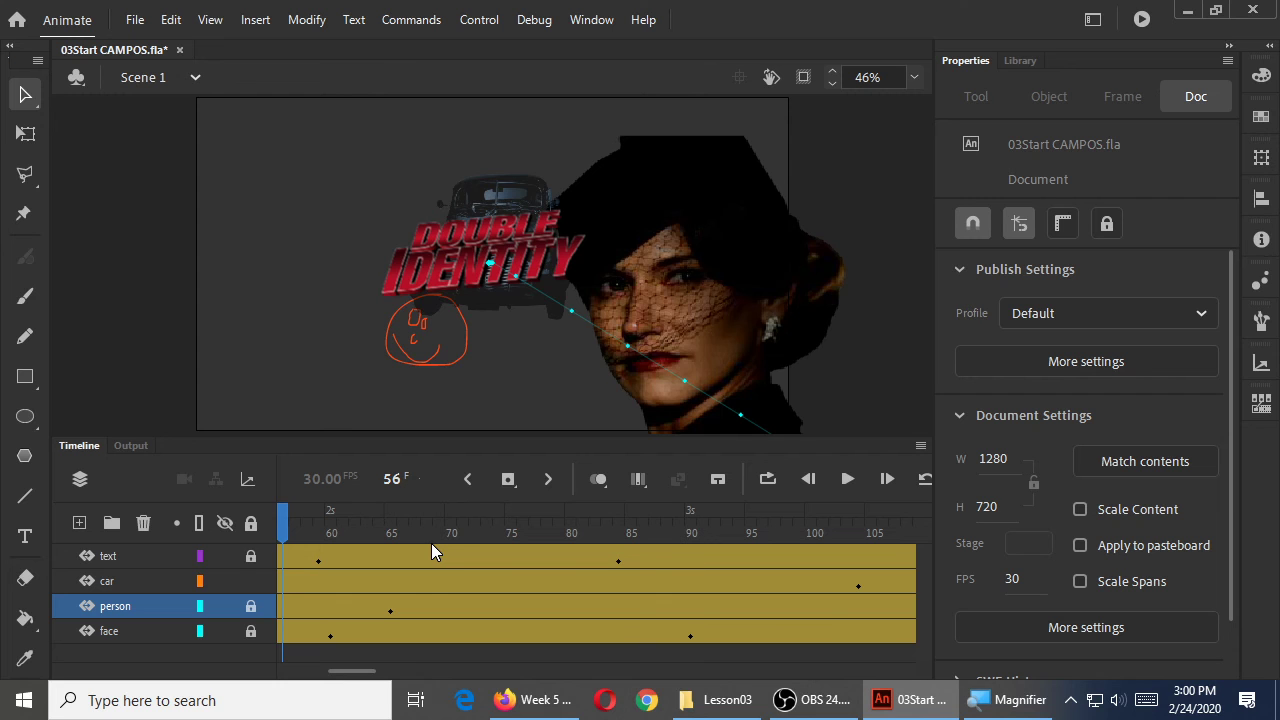
left_click(722, 702)
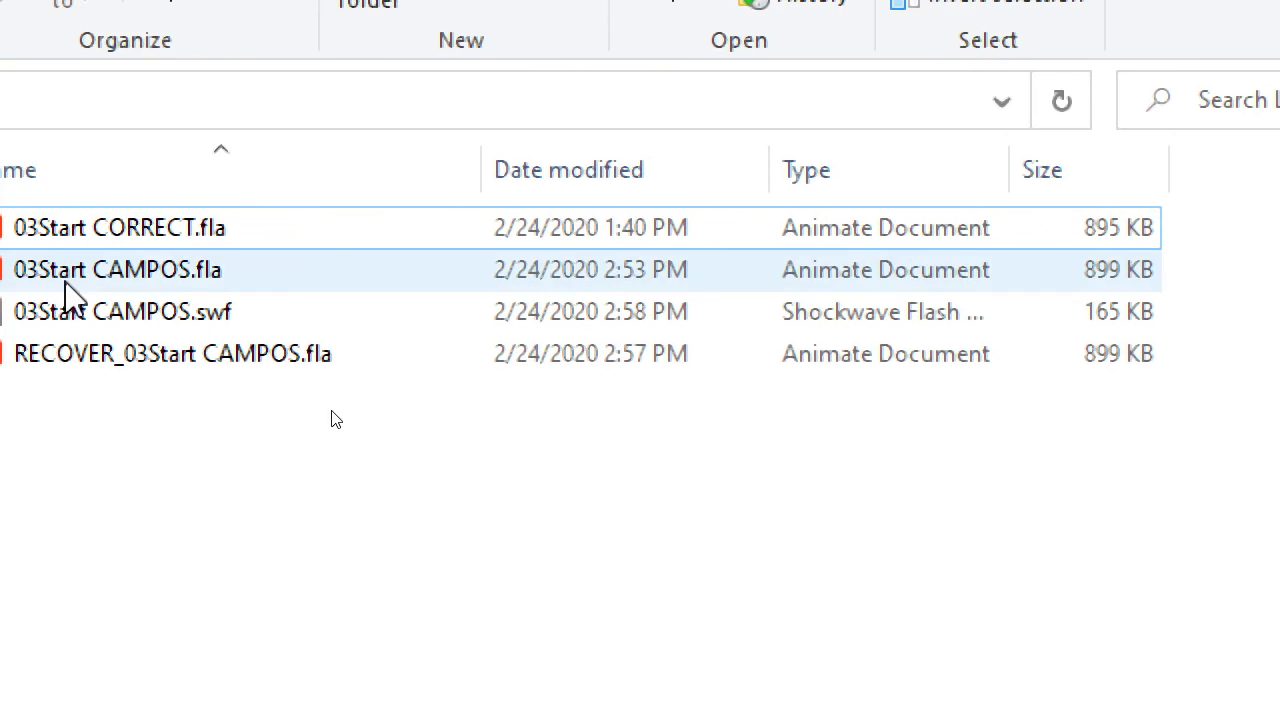
Step: Select the project's 2:53 PM FLA file in the Lesson03 folder, switch back to Animate and save the document
left_click(255, 306)
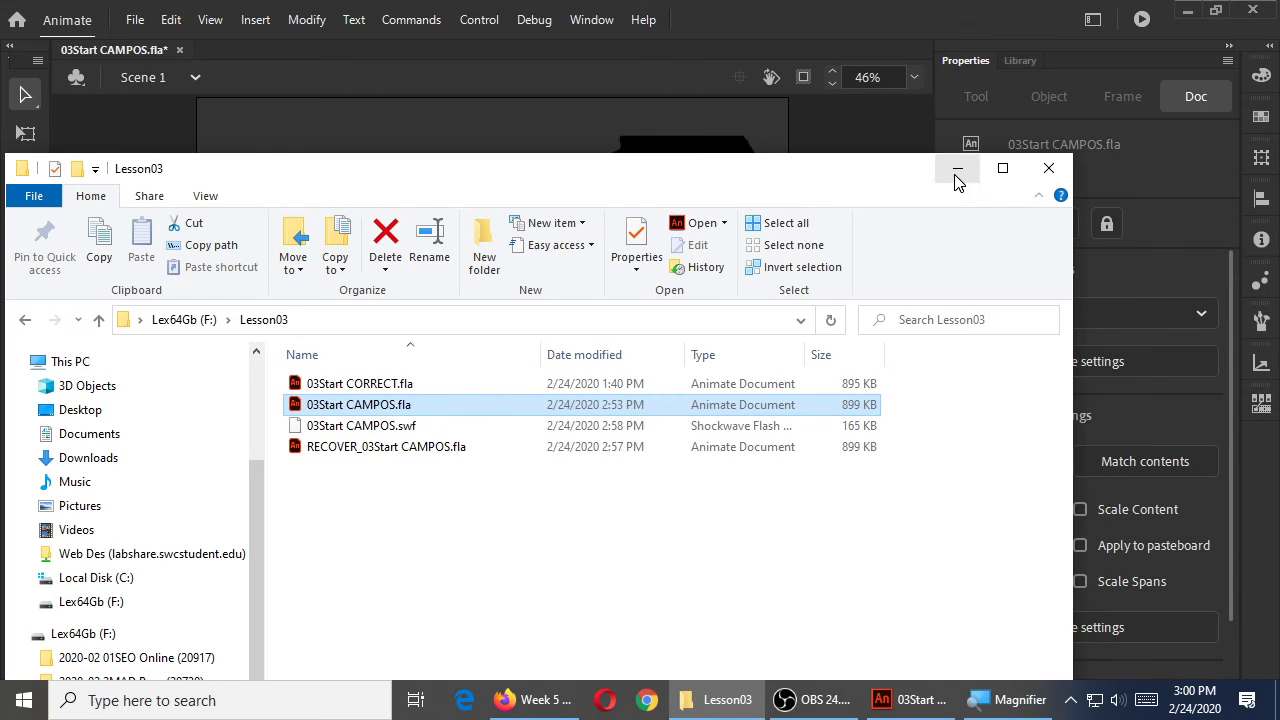
left_click(956, 170)
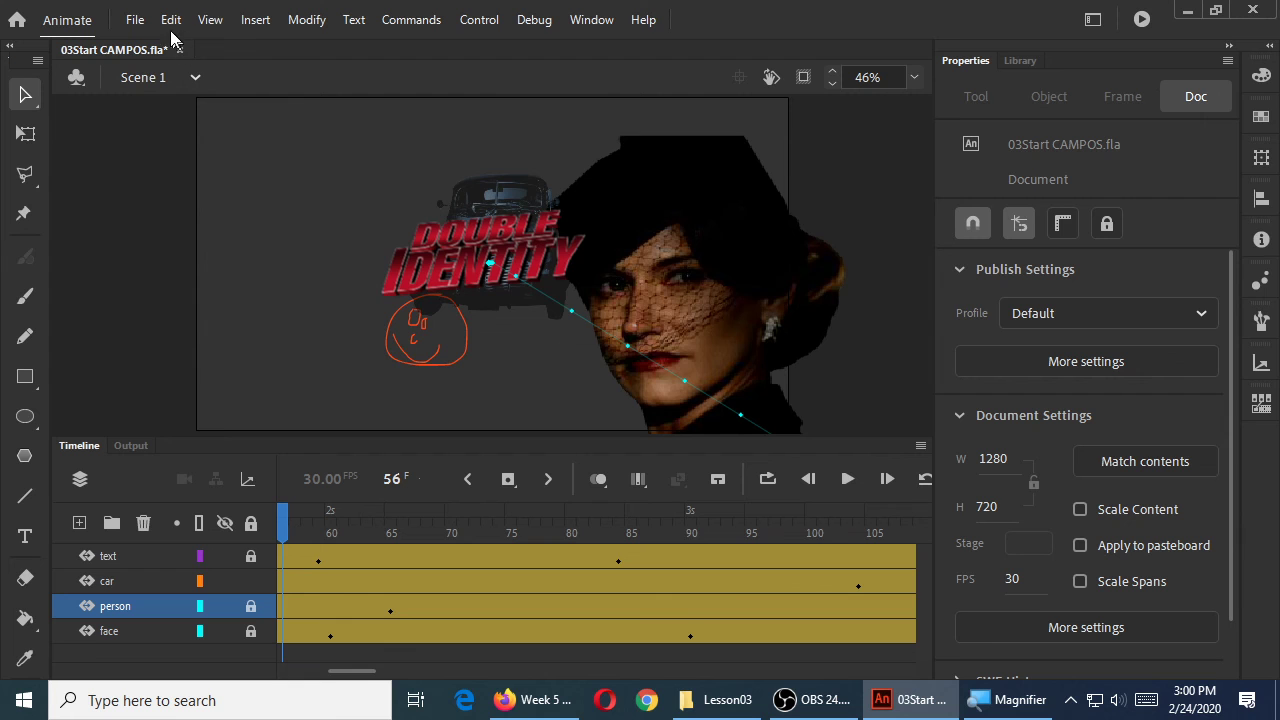
left_click(134, 20)
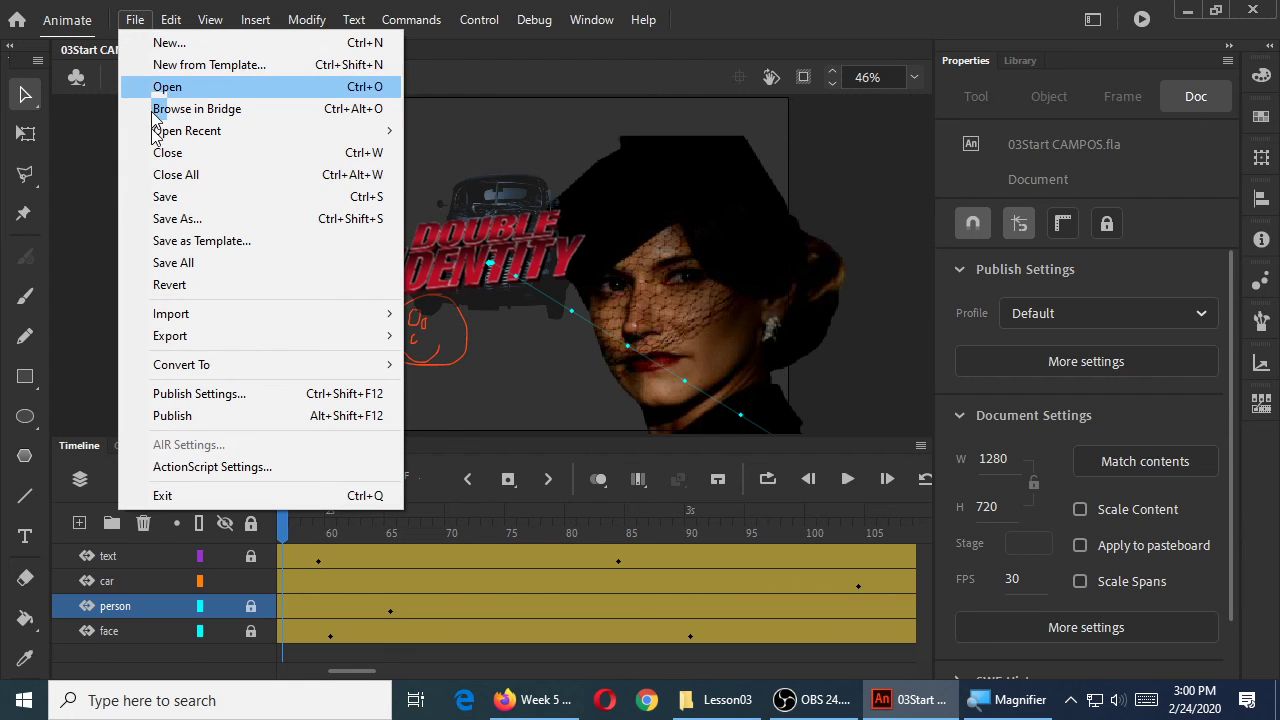
left_click(183, 200)
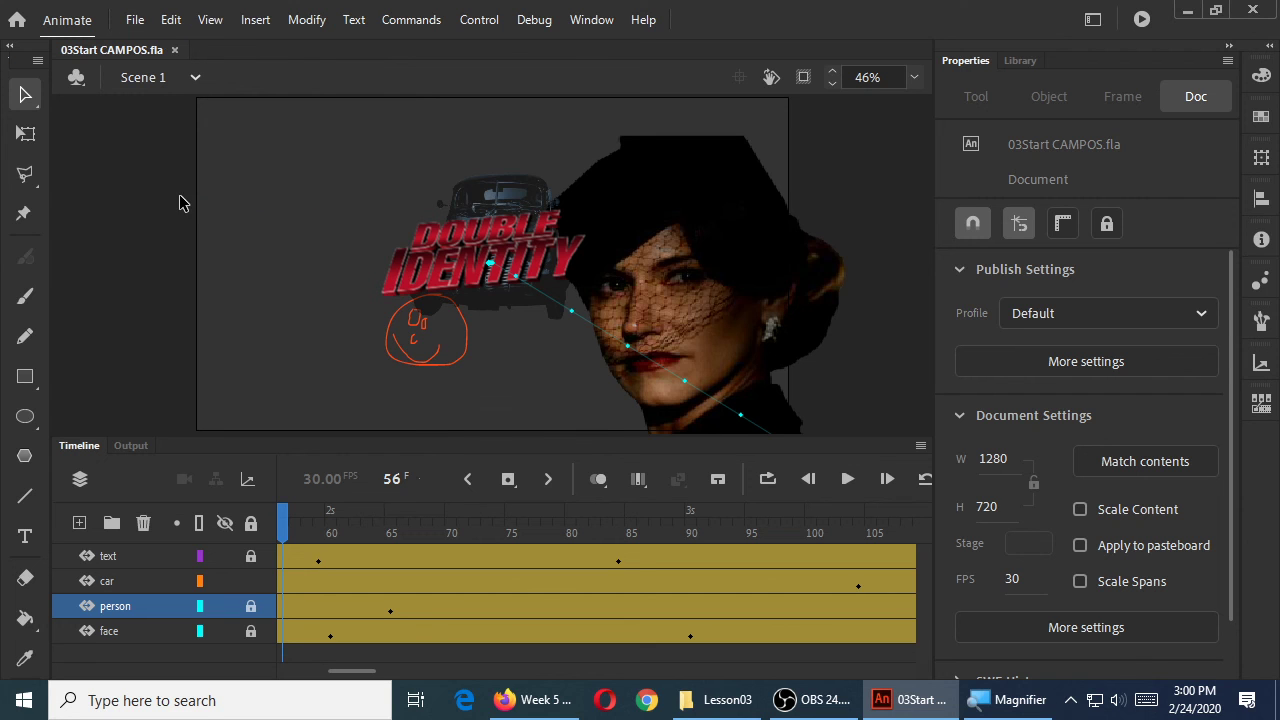
Step: Start an animated GIF export of the document and apply the GIF 128 Dithered preset
left_click(130, 28)
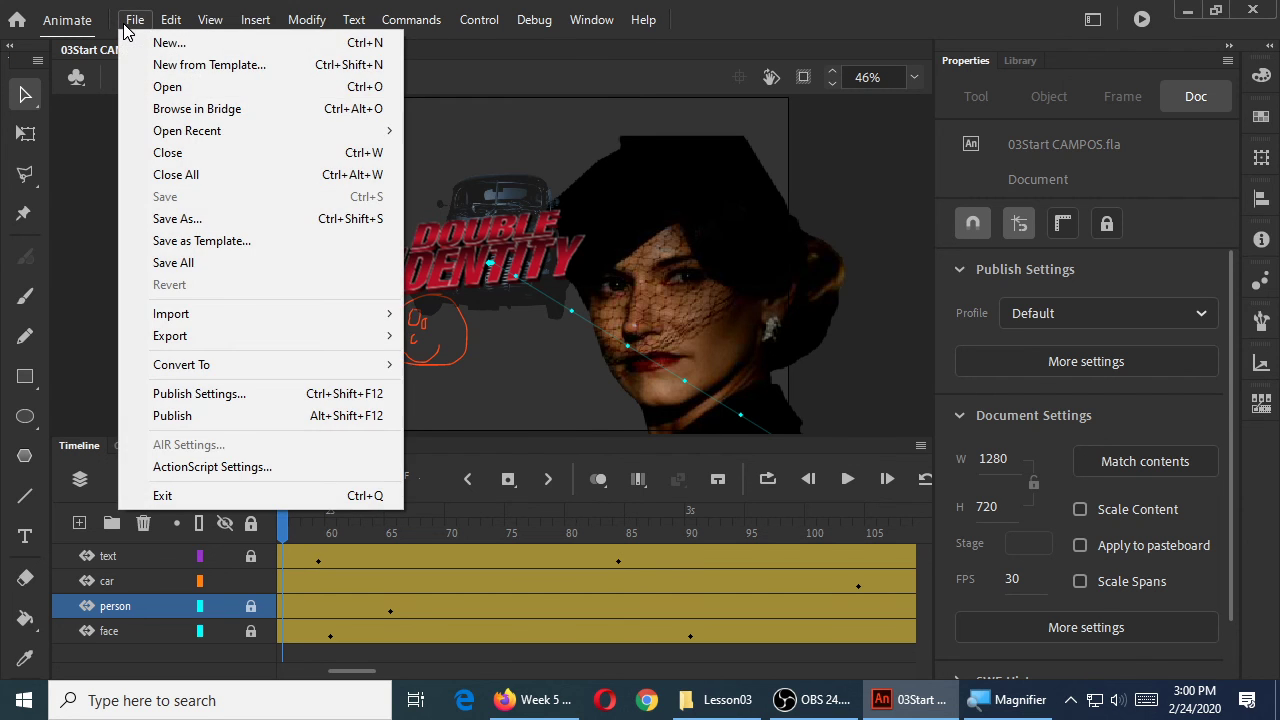
mouse_move(251, 336)
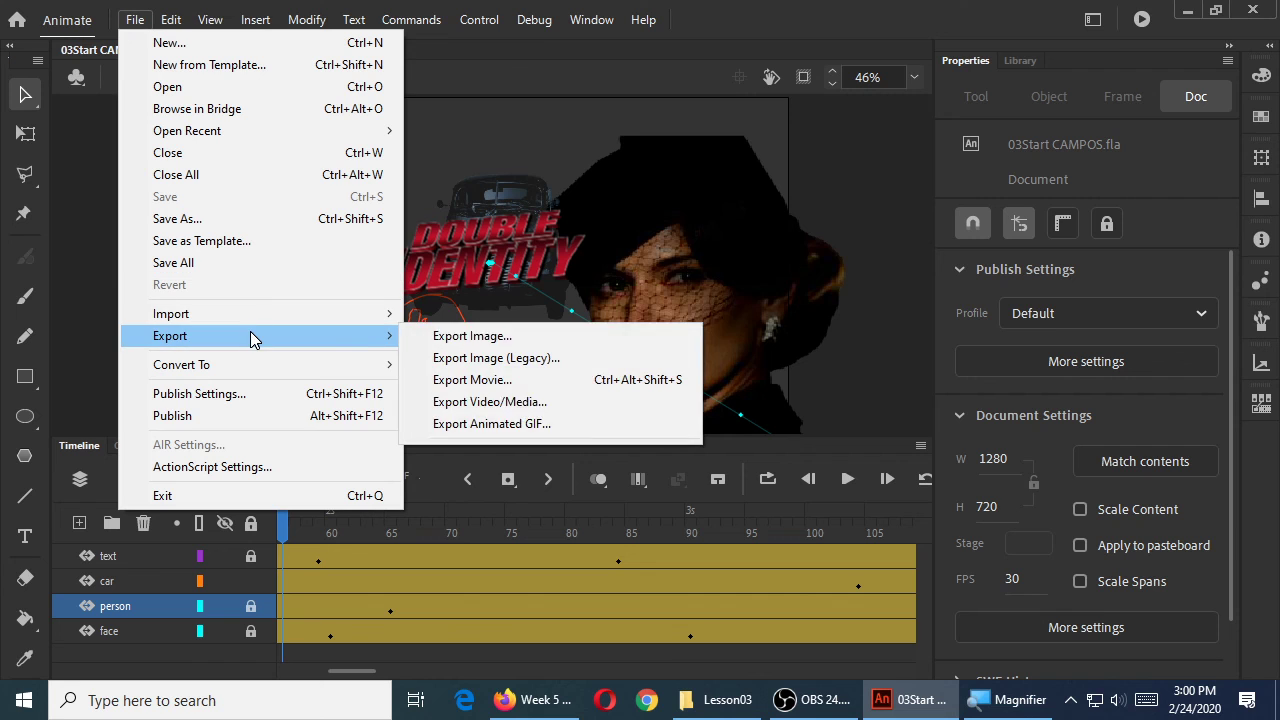
left_click(582, 424)
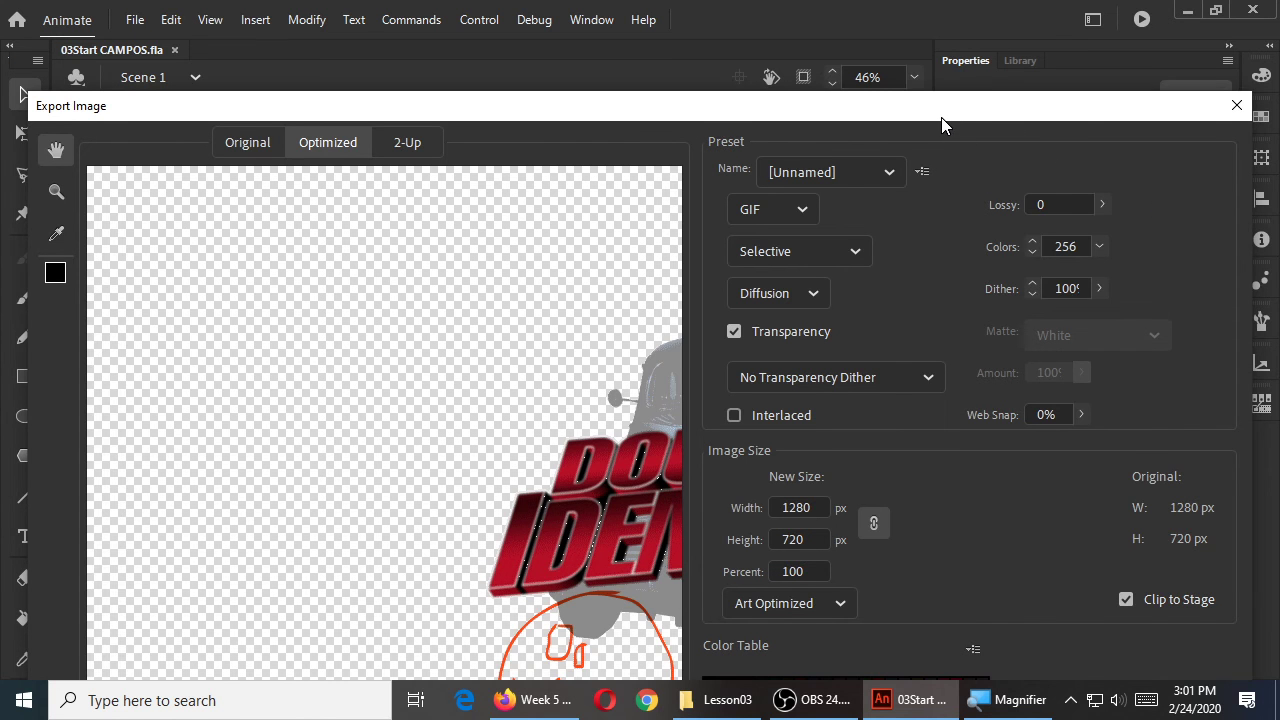
left_click_drag(941, 117, 964, 49)
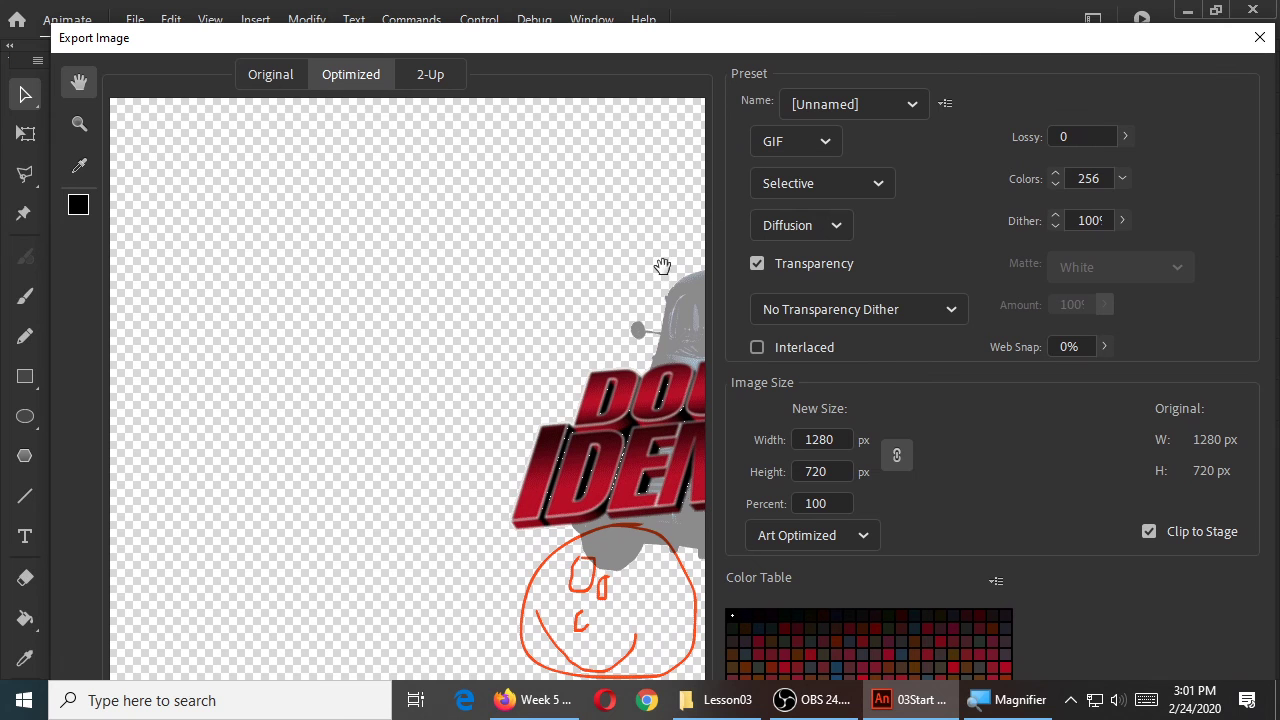
left_click_drag(637, 289, 480, 306)
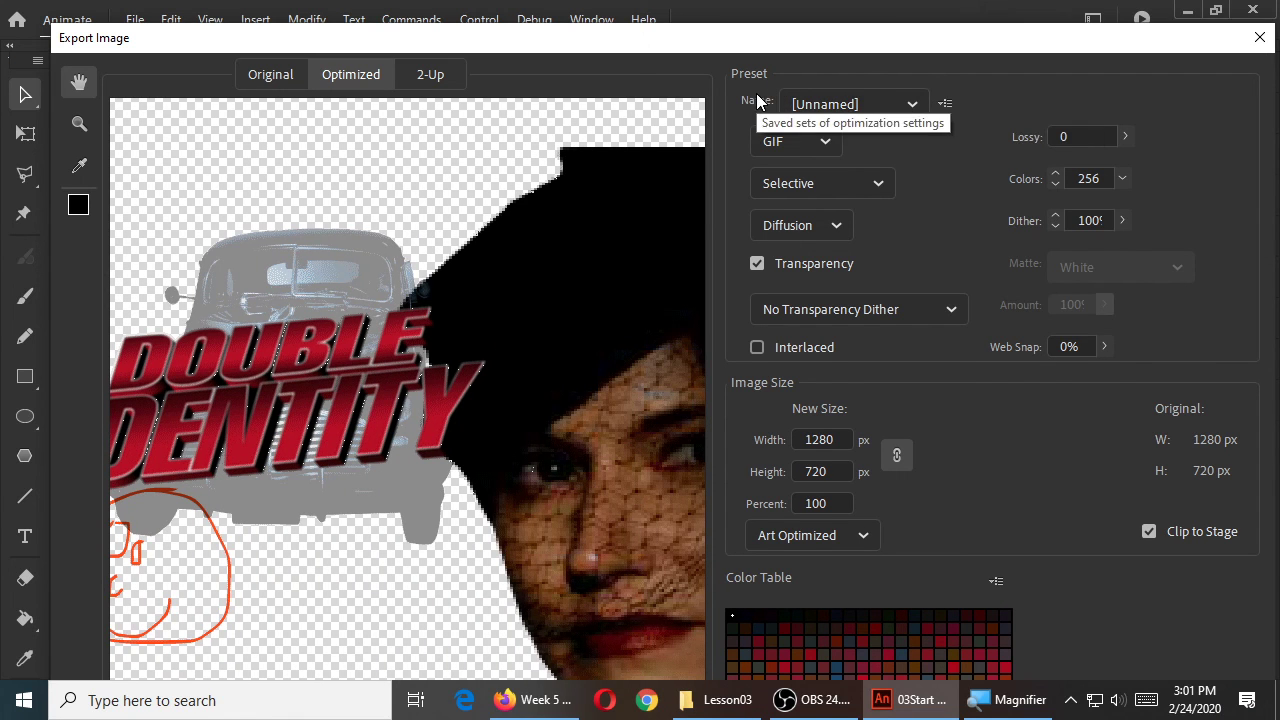
left_click(914, 105)
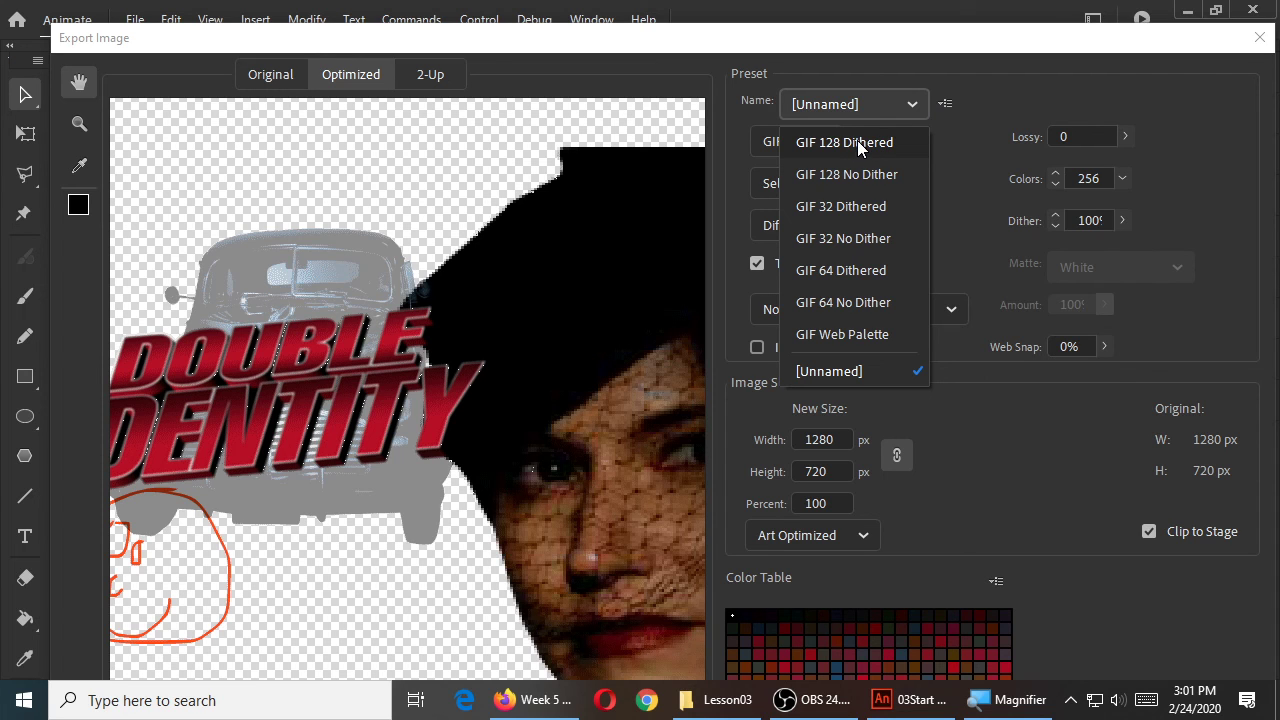
left_click(857, 142)
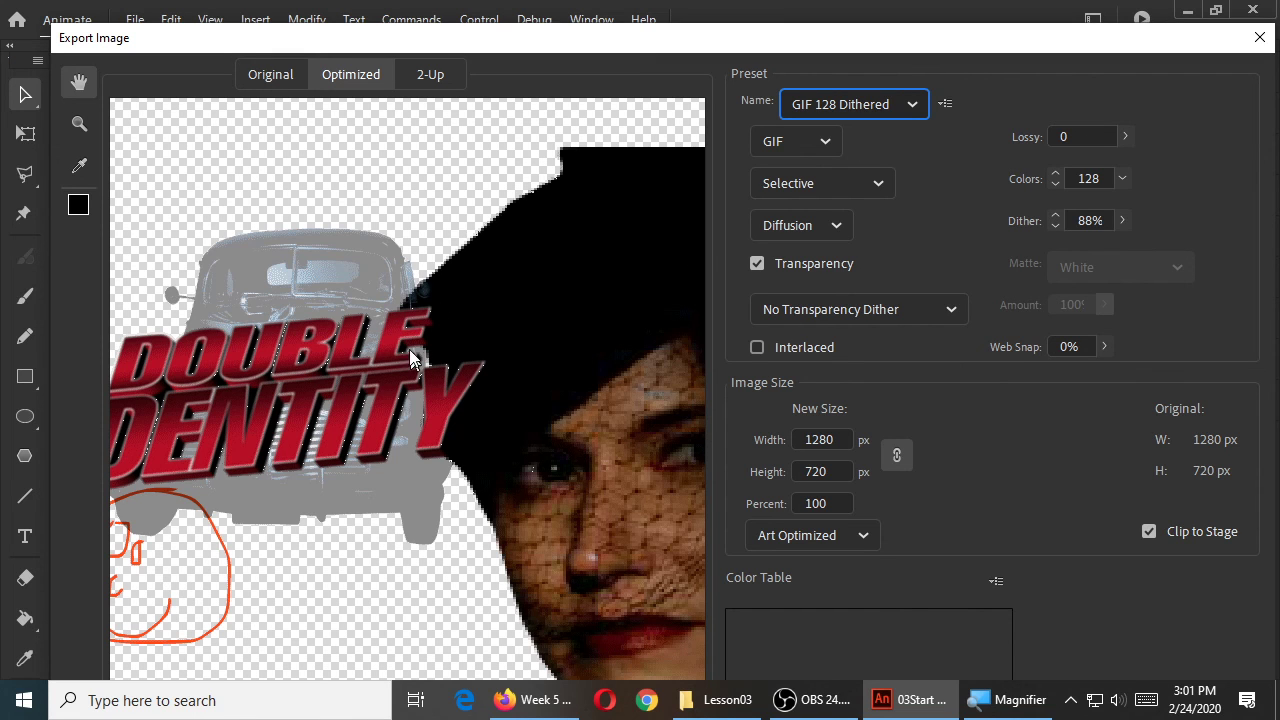
left_click_drag(447, 325, 527, 245)
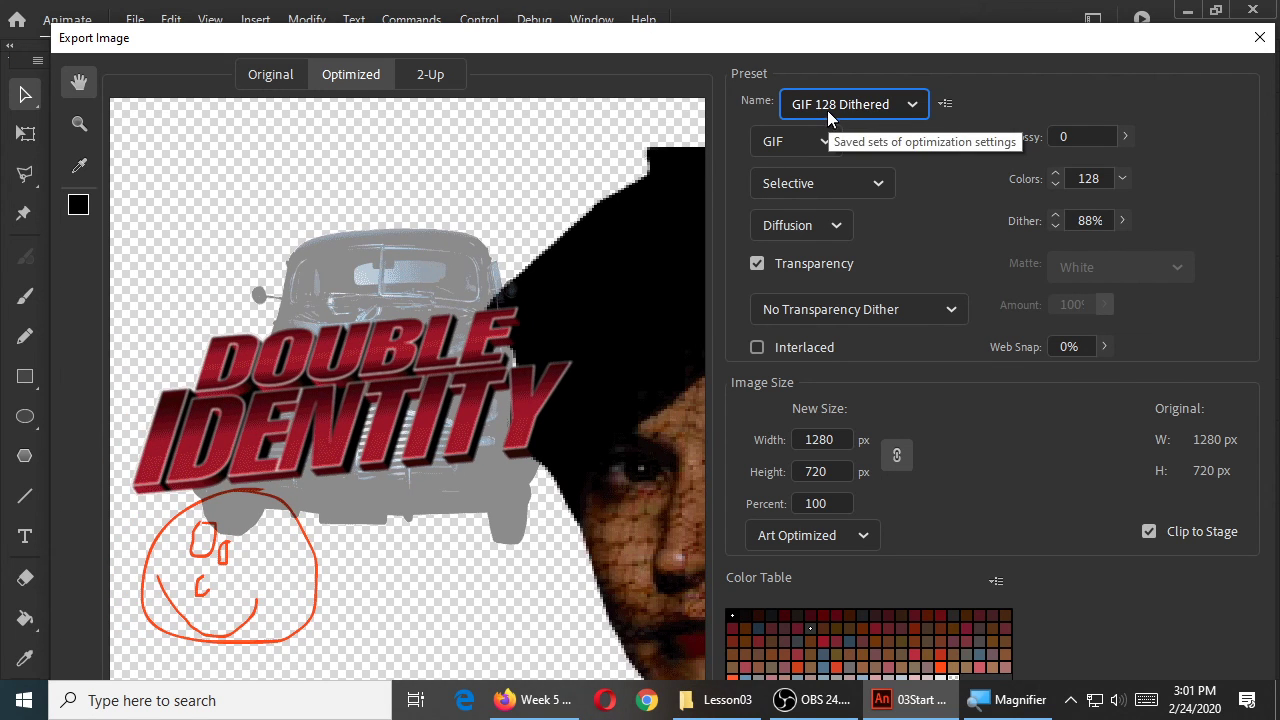
Step: Examine the available colour counts and the list of GIF presets in the export settings
left_click(1124, 178)
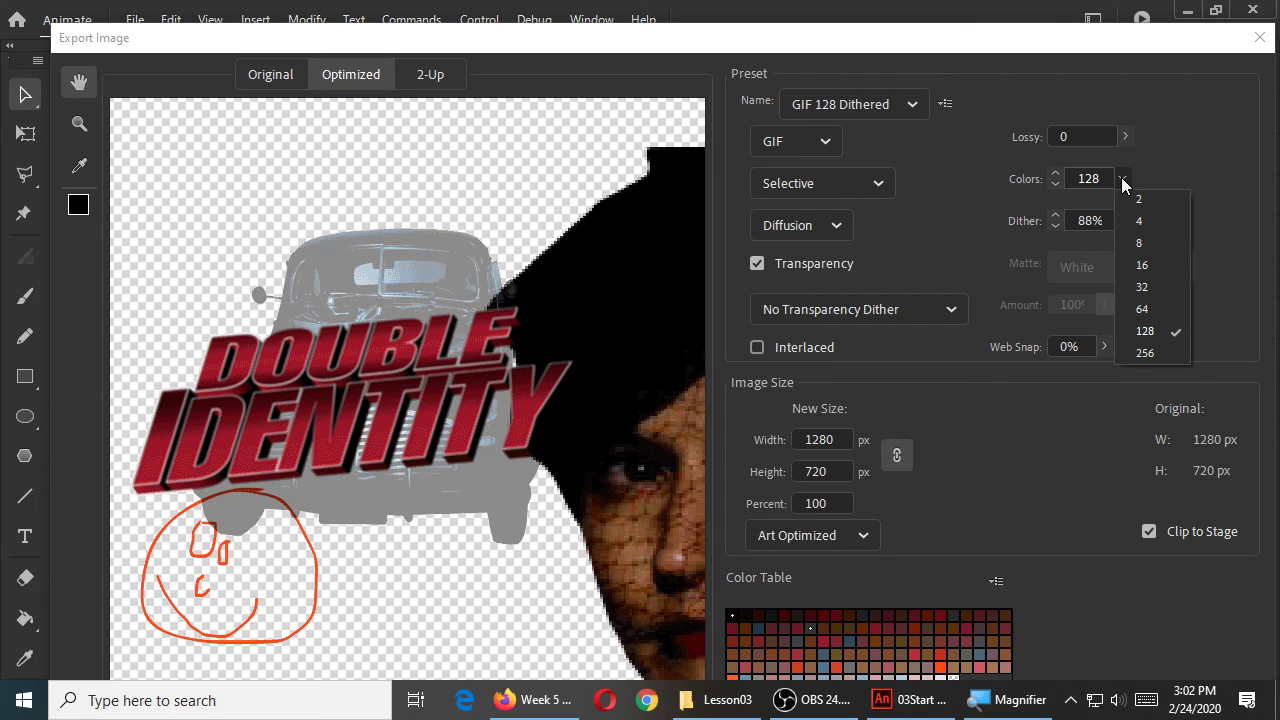
left_click(1086, 43)
left_click_drag(1086, 43, 1030, 30)
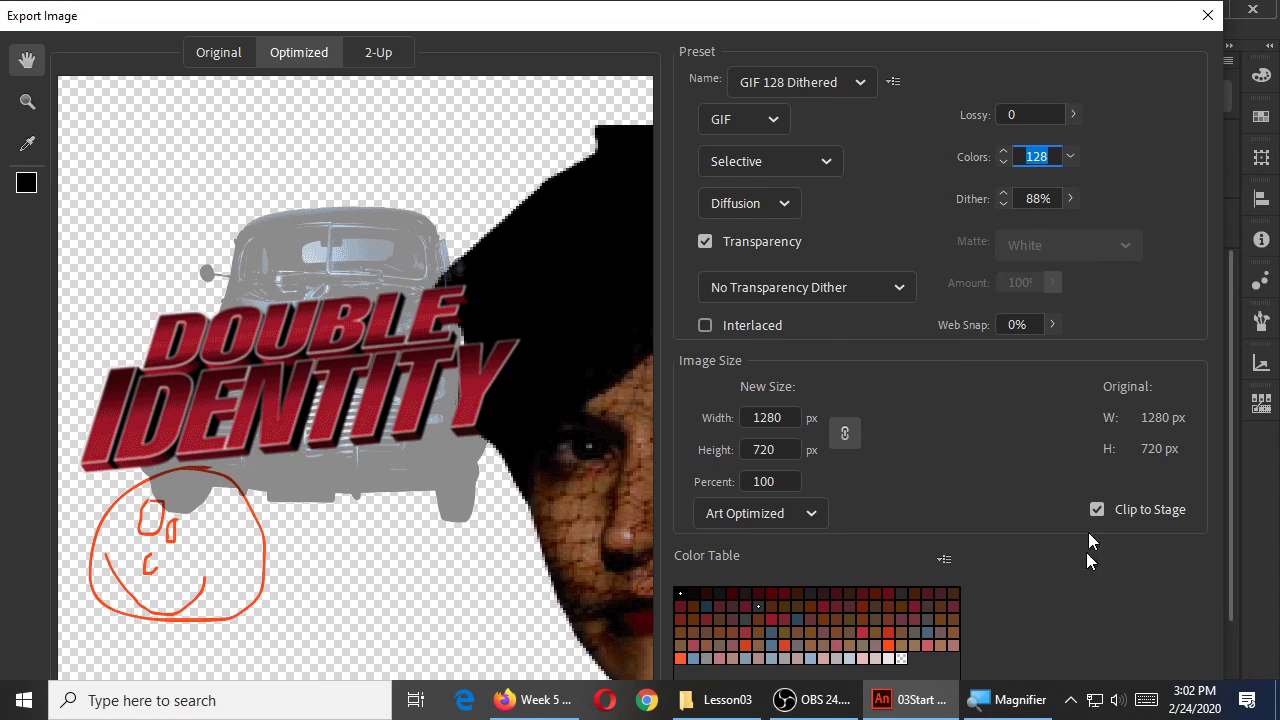
left_click_drag(399, 26, 527, 27)
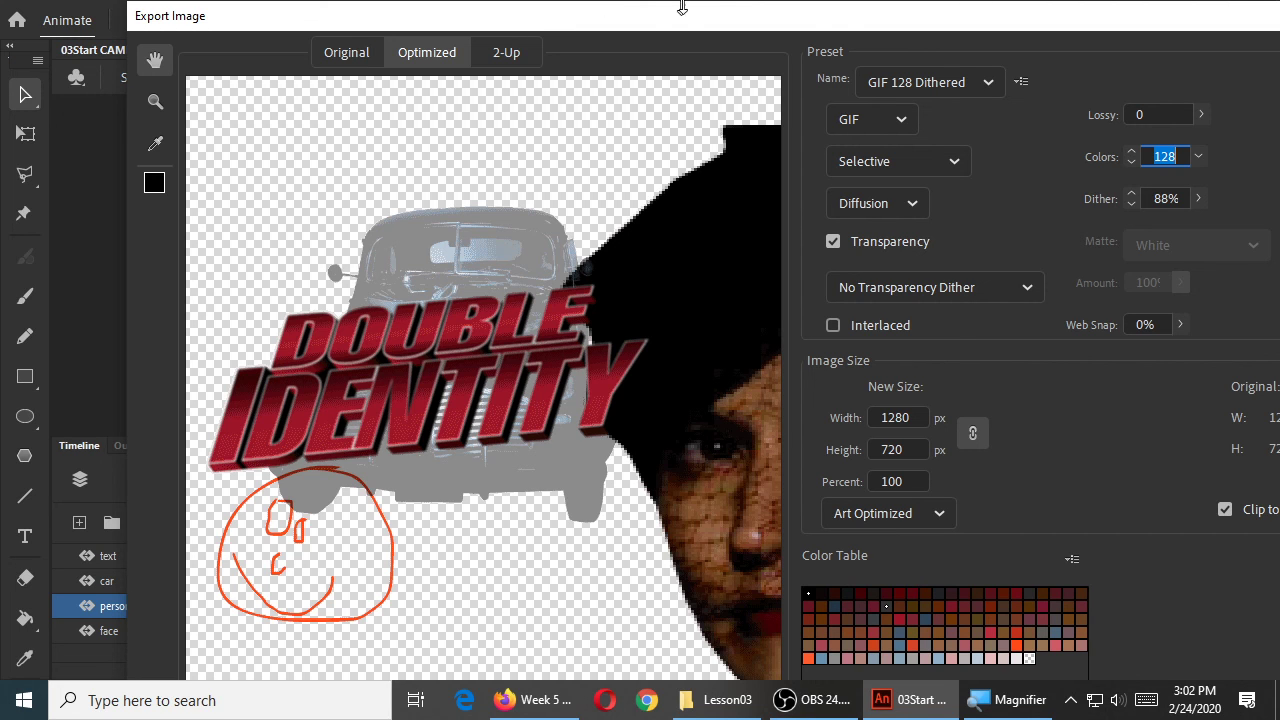
left_click(1013, 42)
left_click(980, 80)
left_click(986, 50)
left_click(965, 83)
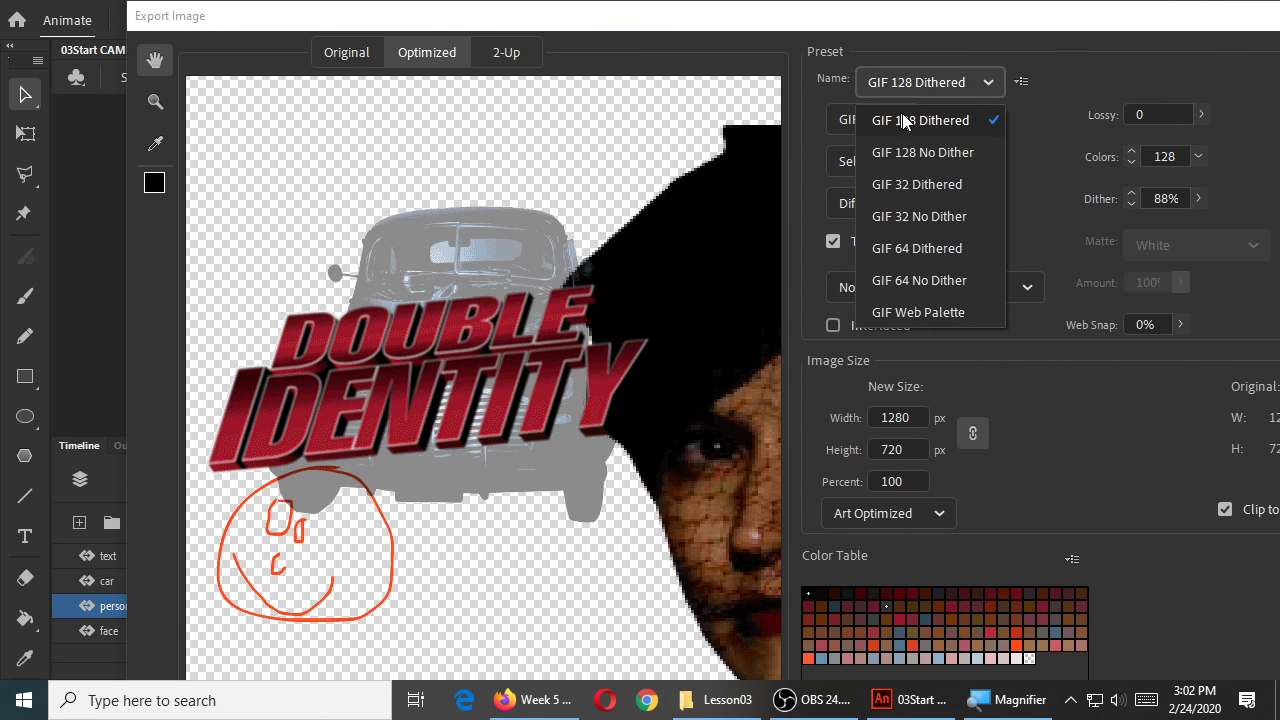
left_click(981, 88)
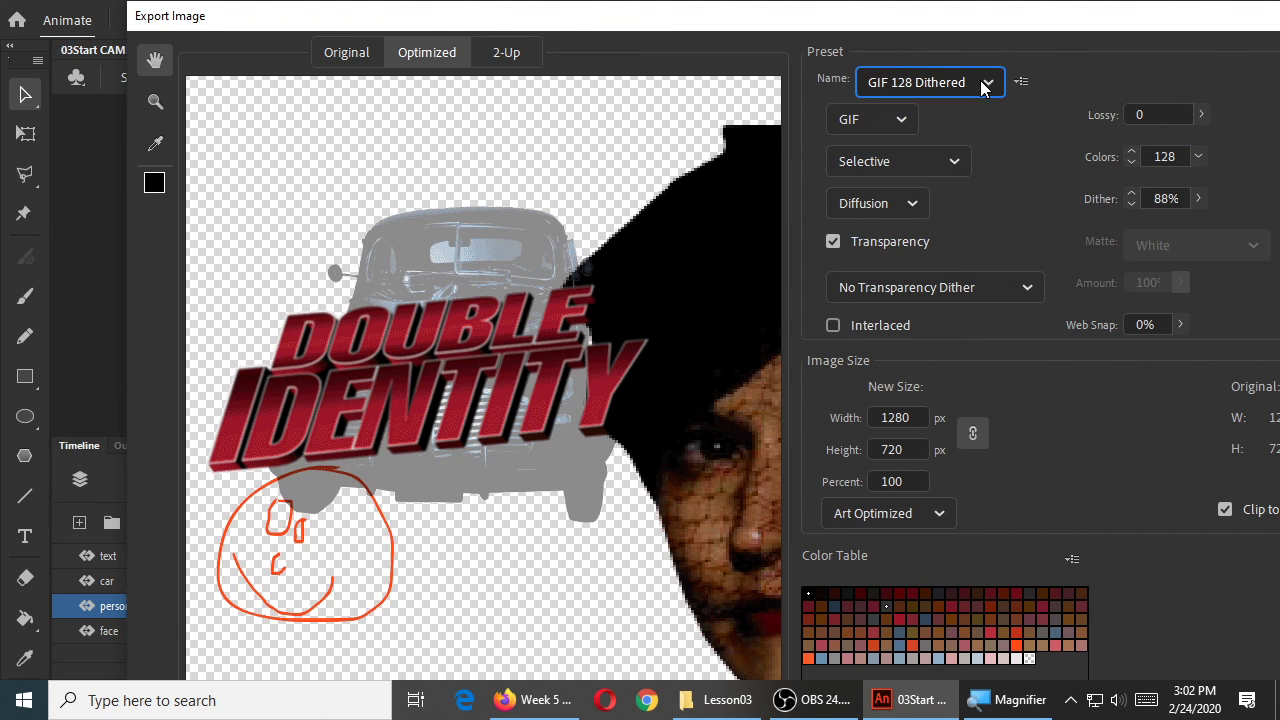
Step: Turn off transparency for the GIF export and inspect the title and car artwork in the preview
left_click_drag(530, 260, 755, 252)
left_click(832, 242)
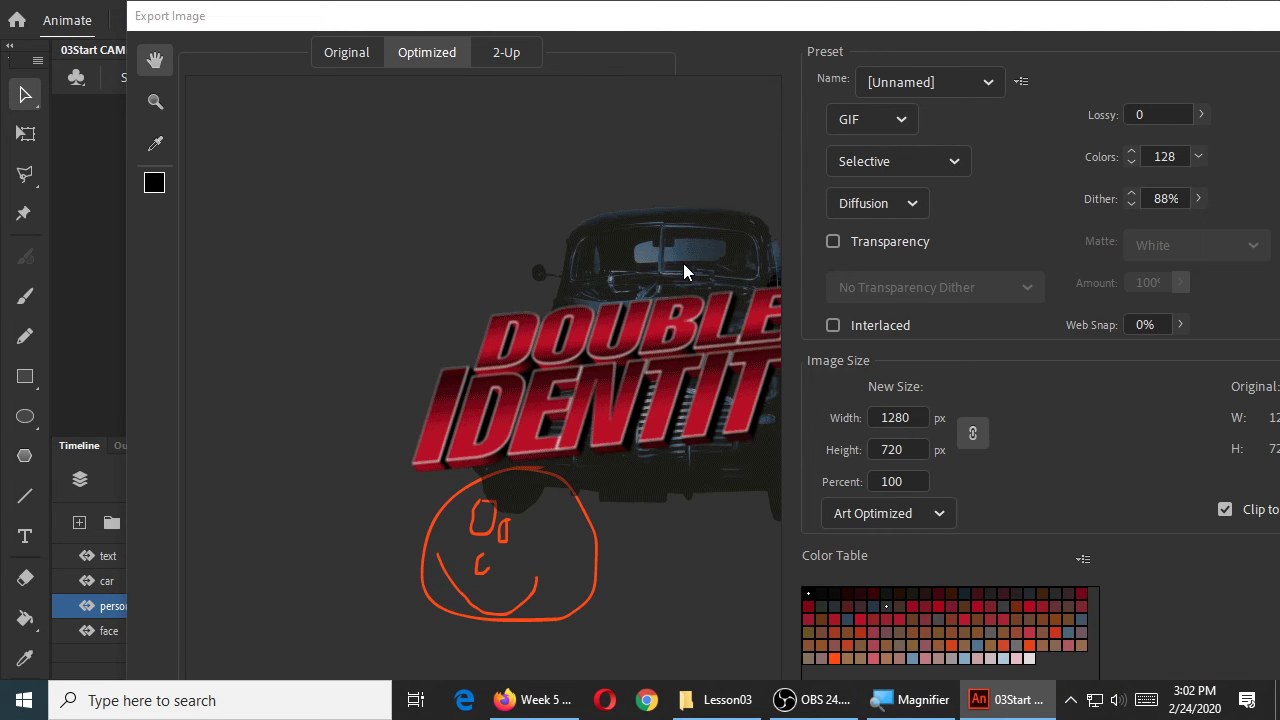
left_click_drag(683, 263, 522, 273)
mouse_move(791, 28)
left_mouse_down()
mouse_move(792, 560)
mouse_move(811, 14)
left_mouse_up()
left_click_drag(651, 366, 636, 390)
mouse_move(697, 20)
left_mouse_down()
mouse_move(675, 601)
mouse_move(689, 20)
left_mouse_up()
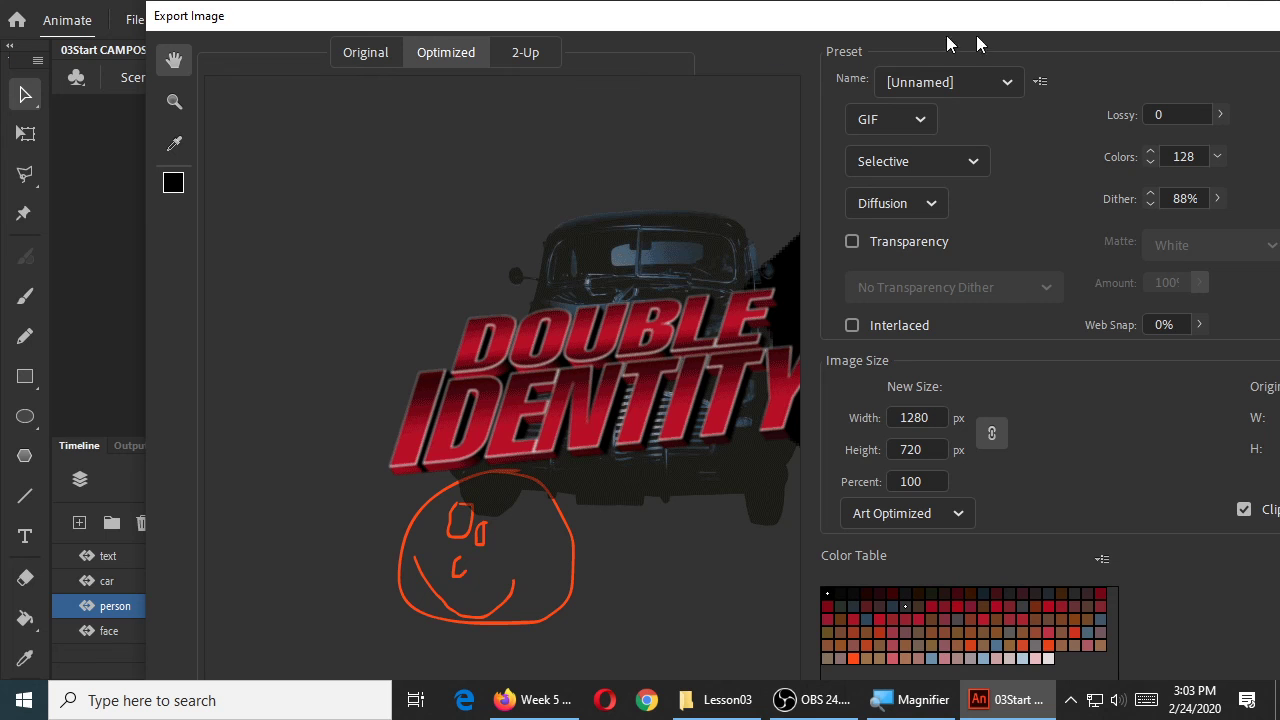
Step: Save the animated GIF in the Lesson03 folder under the suggested file name, and dismiss the repeated save dialog
left_click_drag(1177, 29, 1066, 28)
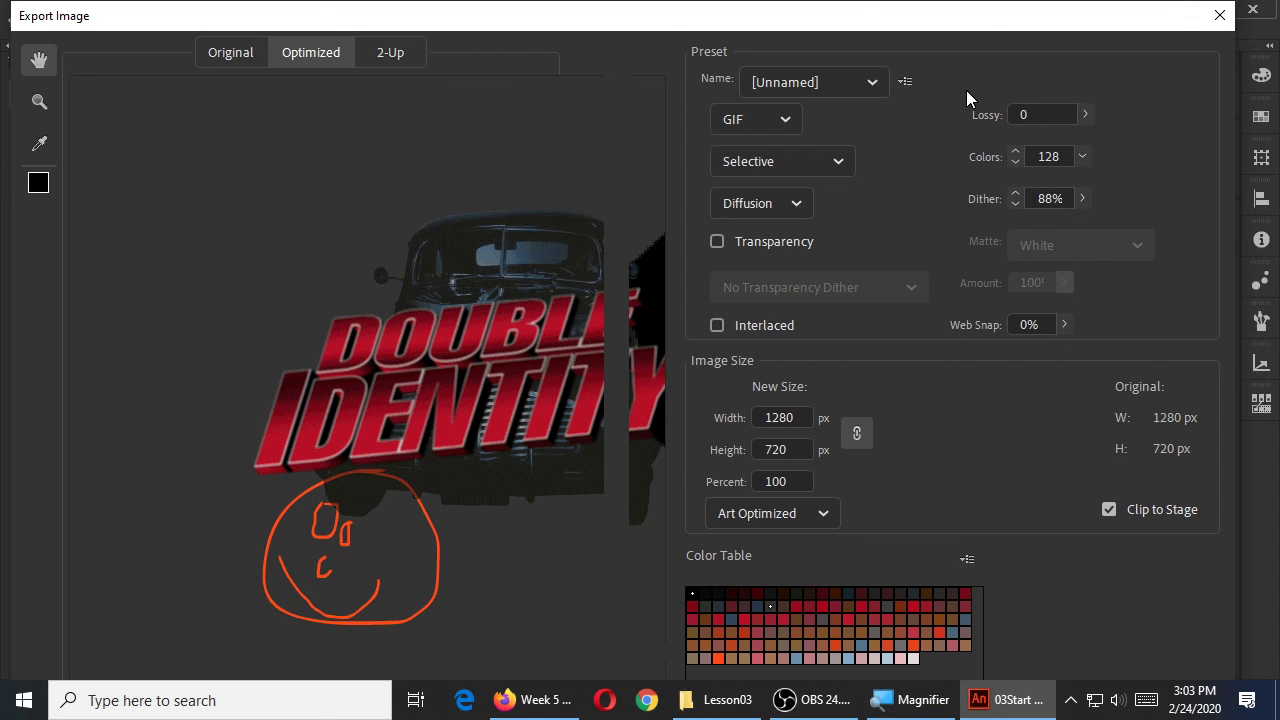
key("Return")
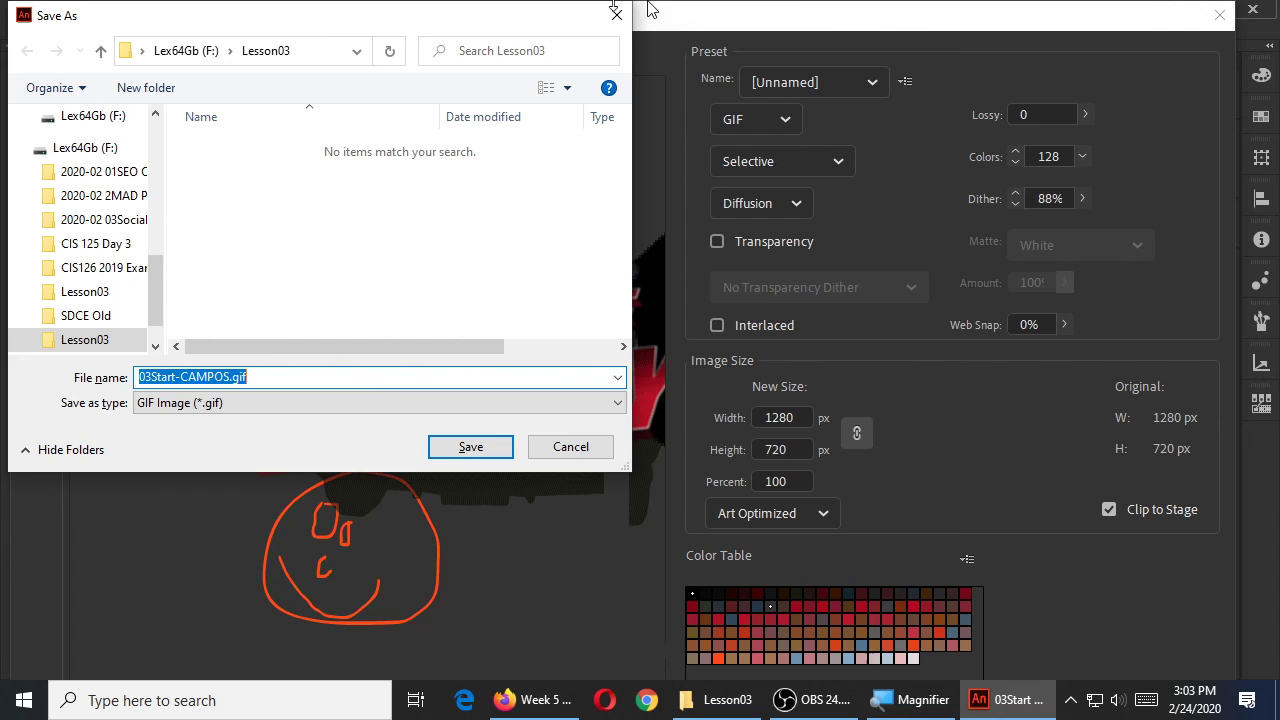
left_click_drag(500, 20, 670, 100)
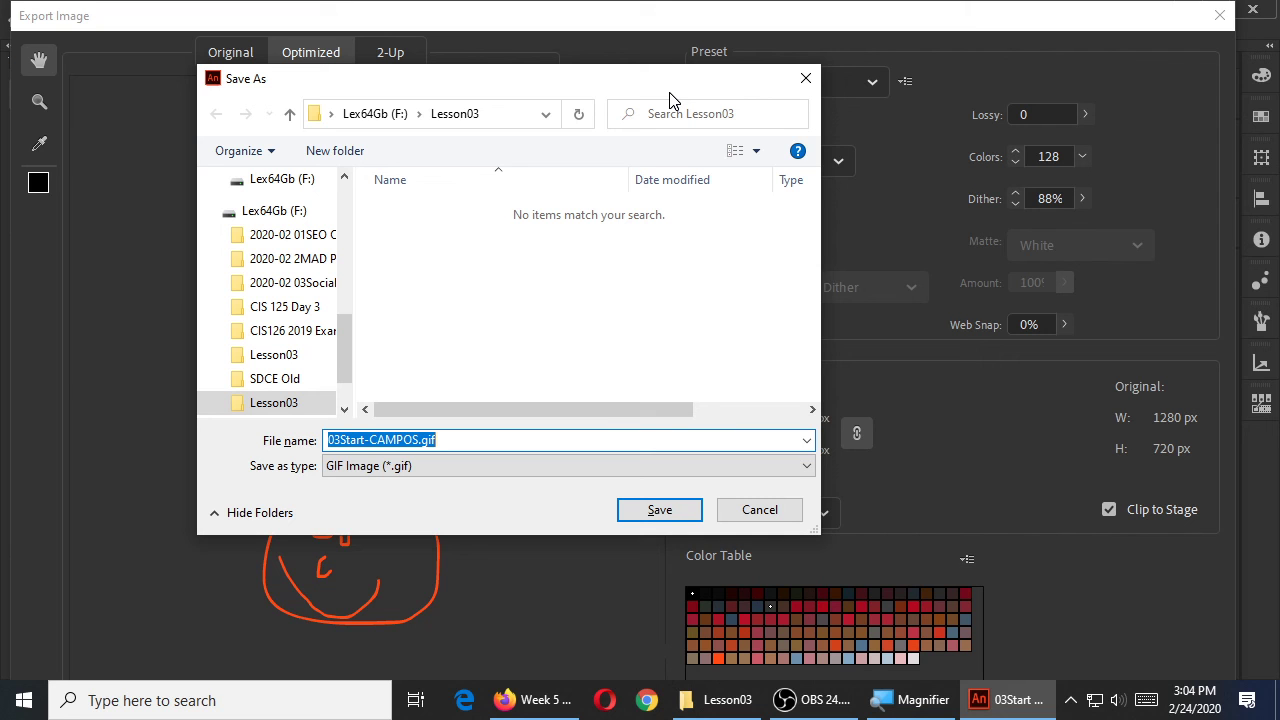
left_click(664, 509)
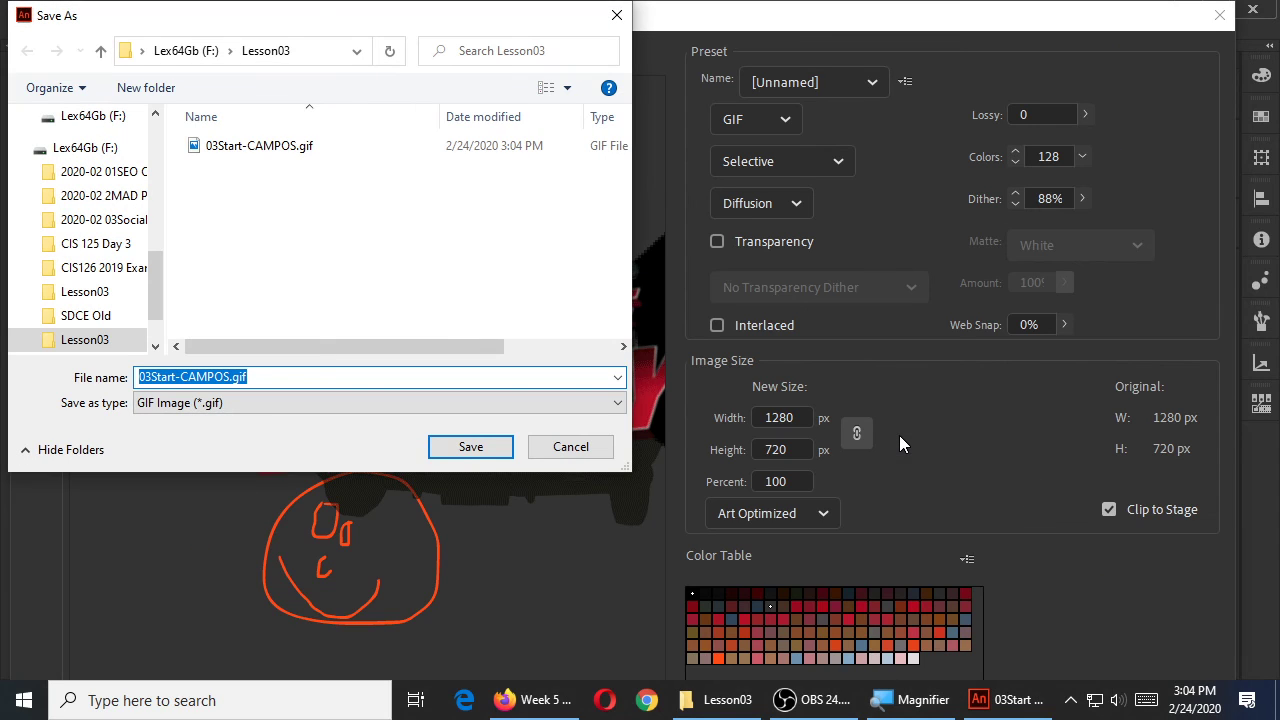
left_click(571, 447)
Step: Minimize Animate, show the Lesson03 folder in File Explorer to check the export, and switch to the Week 5 assignment page in Firefox
left_click(1172, 18)
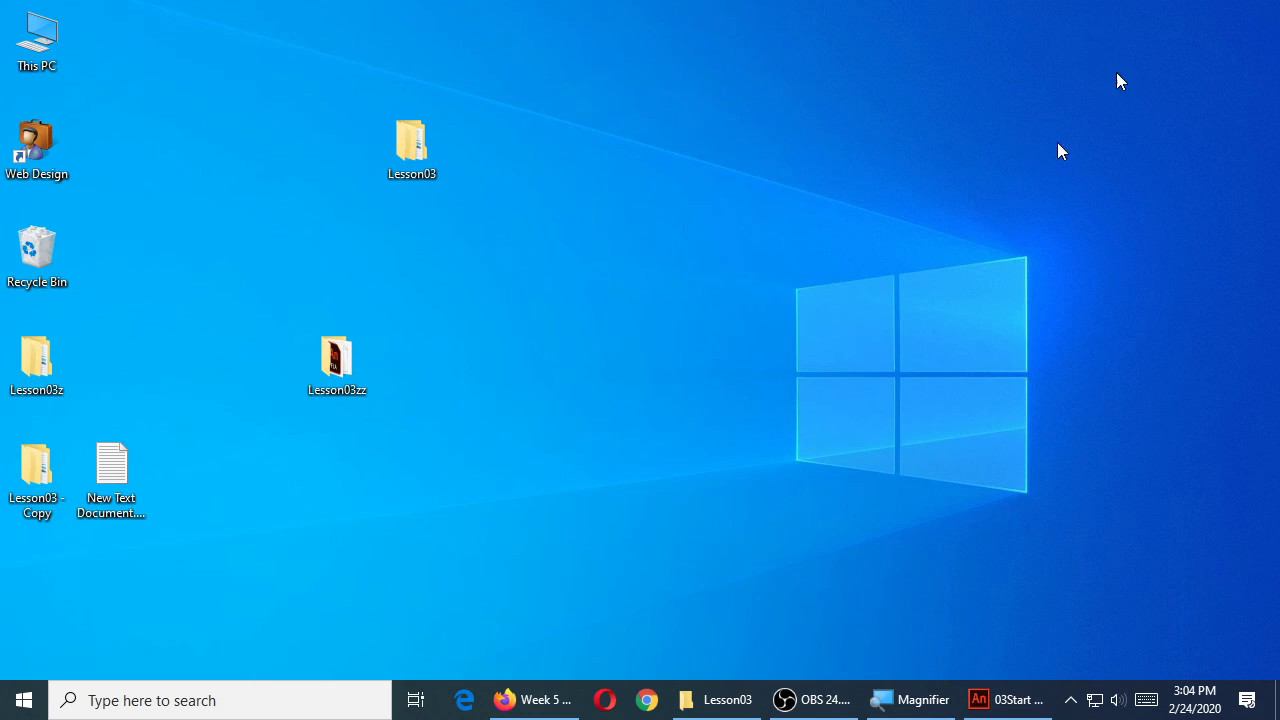
left_click(725, 703)
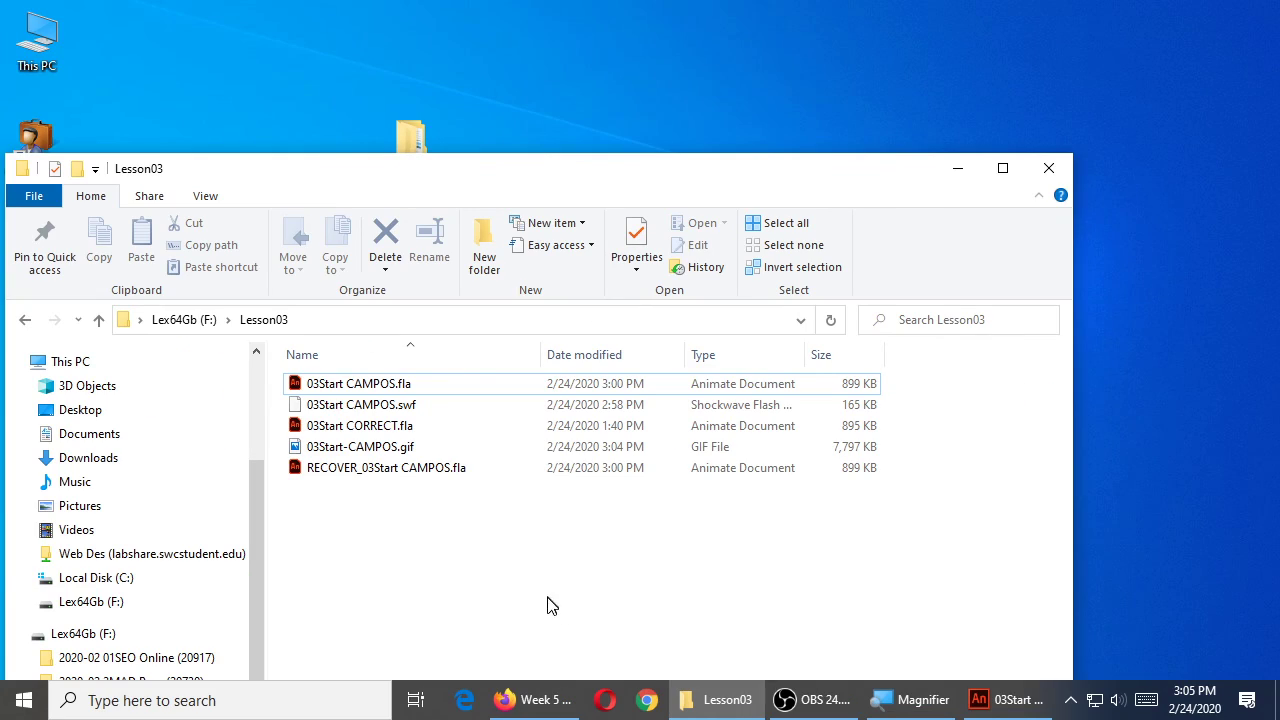
left_click(540, 699)
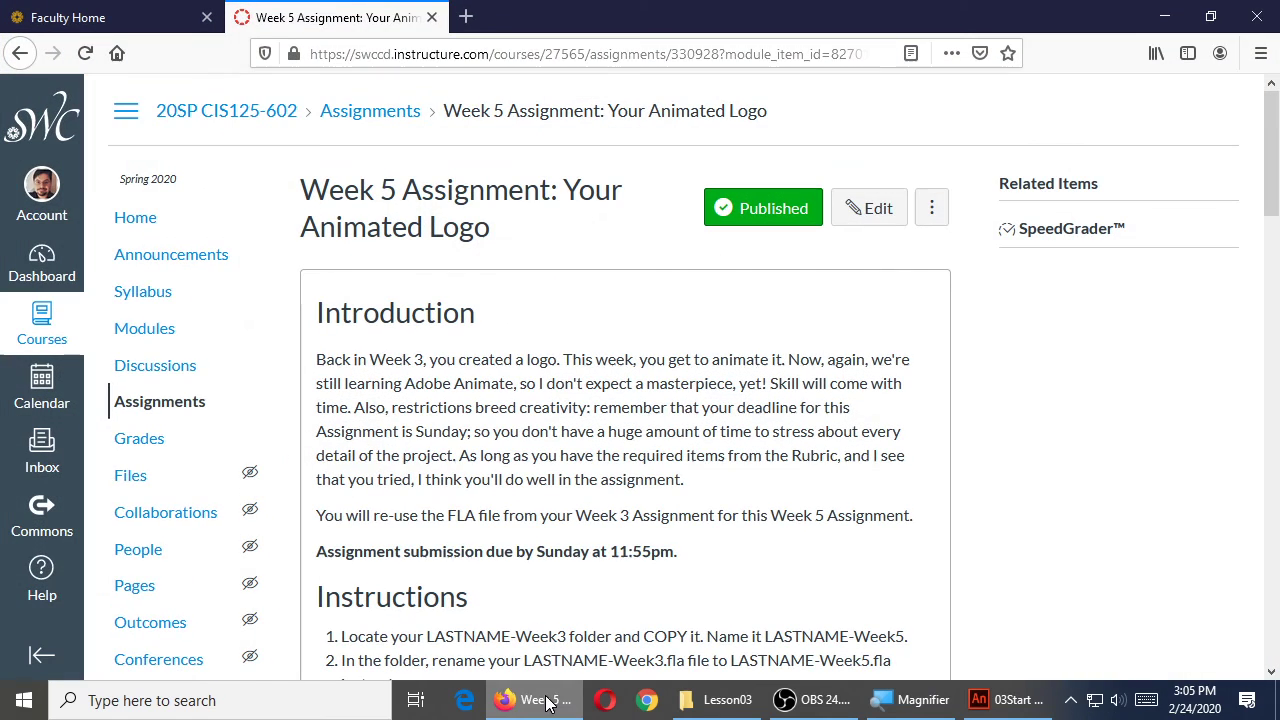